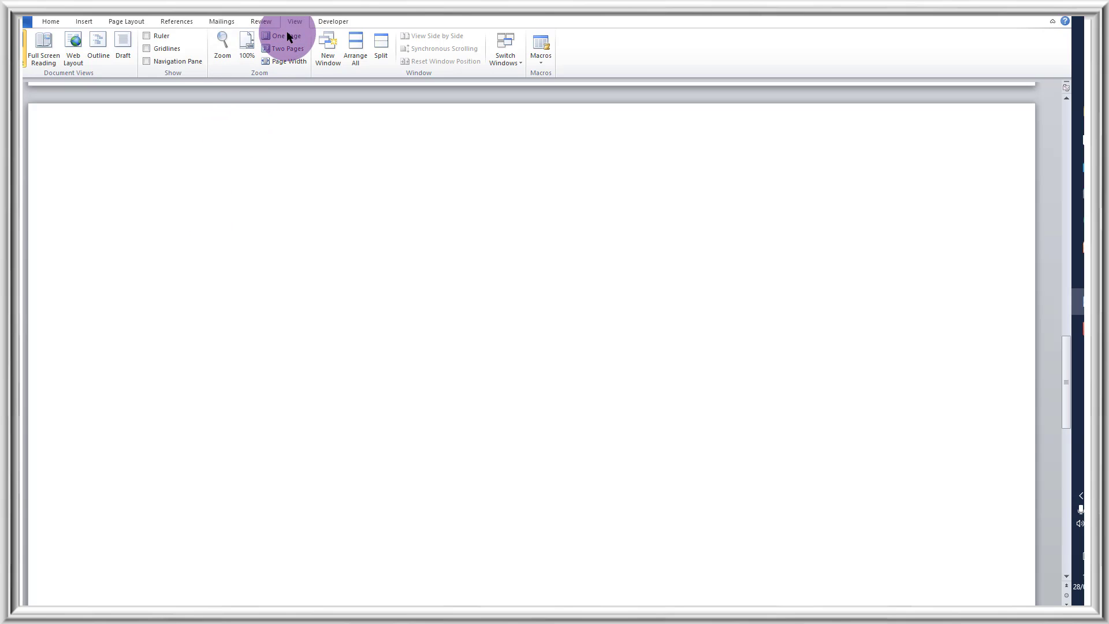
Show the drawing gridlines on the blank document page
click(148, 49)
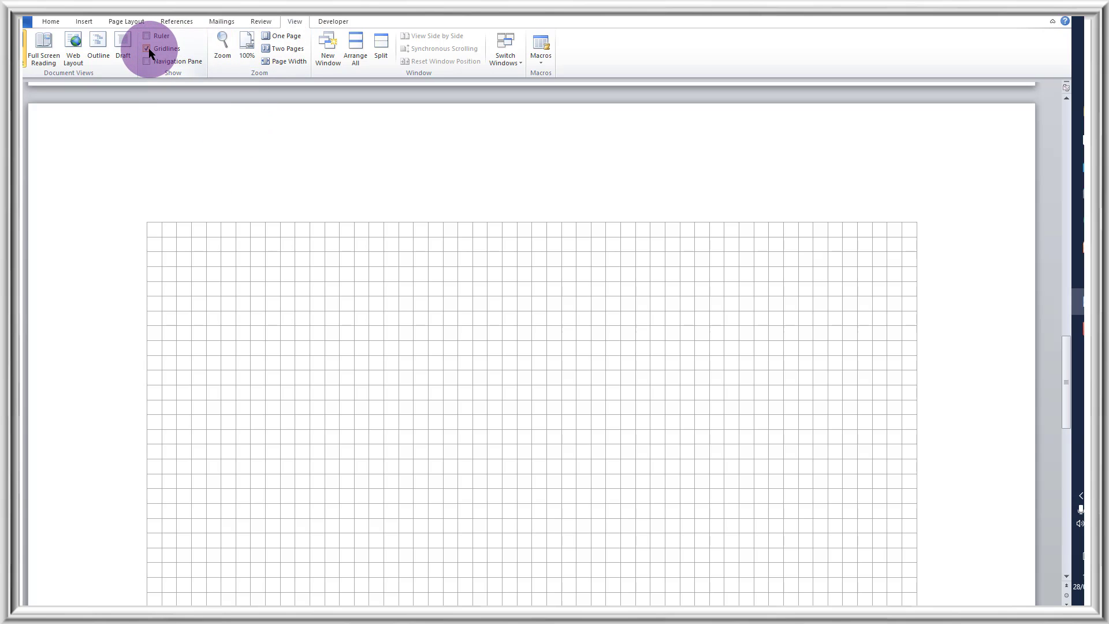
scroll(465, 397, down, 5)
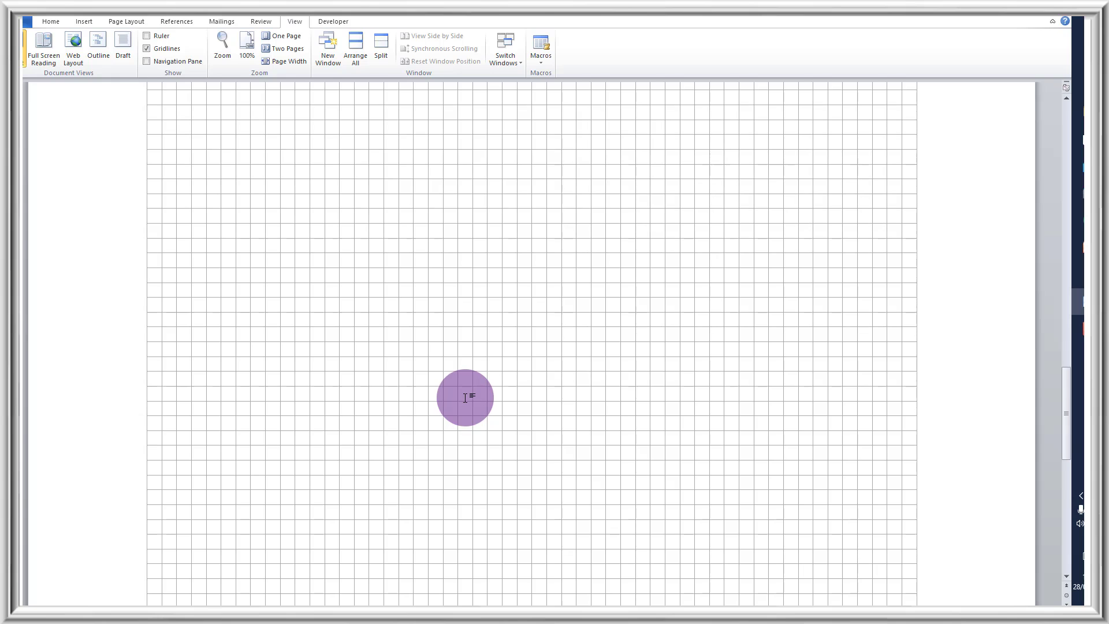
scroll(474, 321, up, 3)
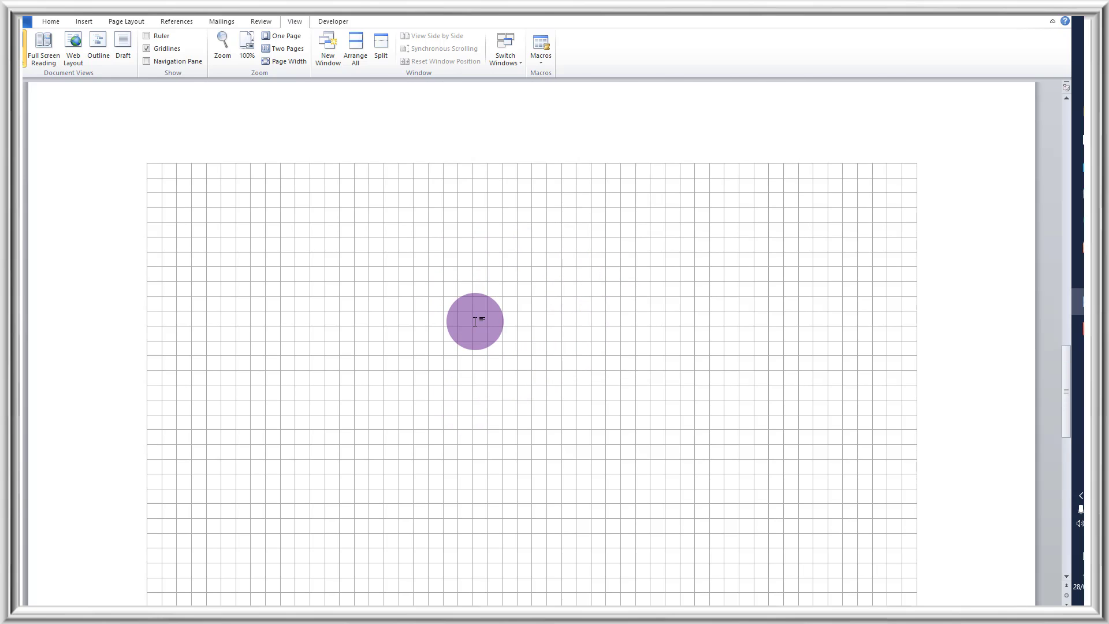
scroll(474, 321, down, 2)
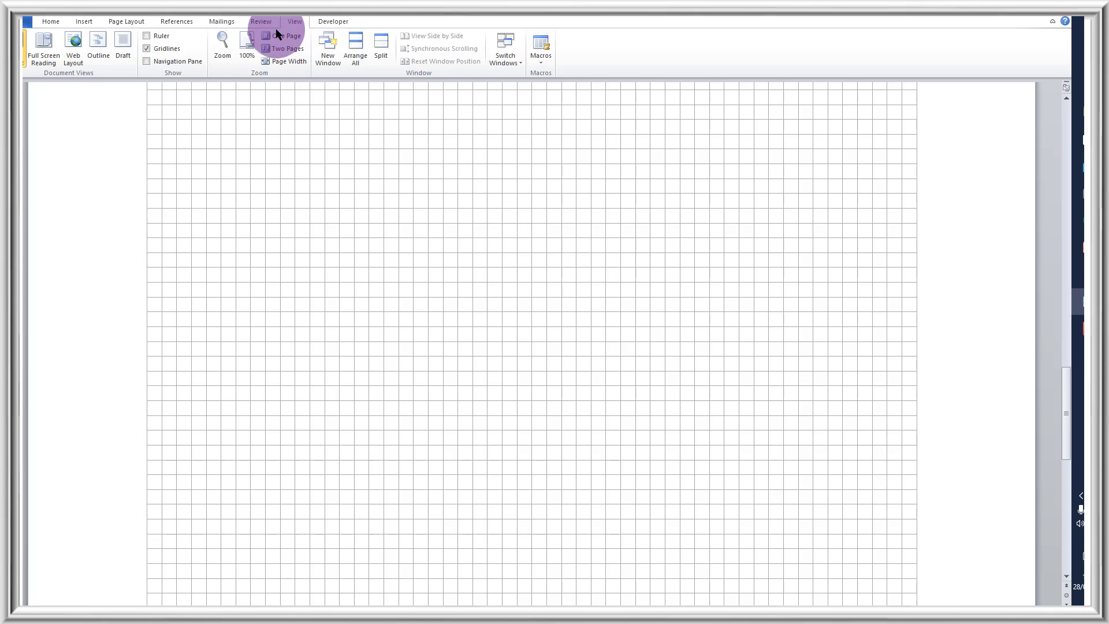
Insert a new drawing canvas and enlarge it to about 16.5 cm wide and 11.4 cm high, filling the gridded page width
click(88, 22)
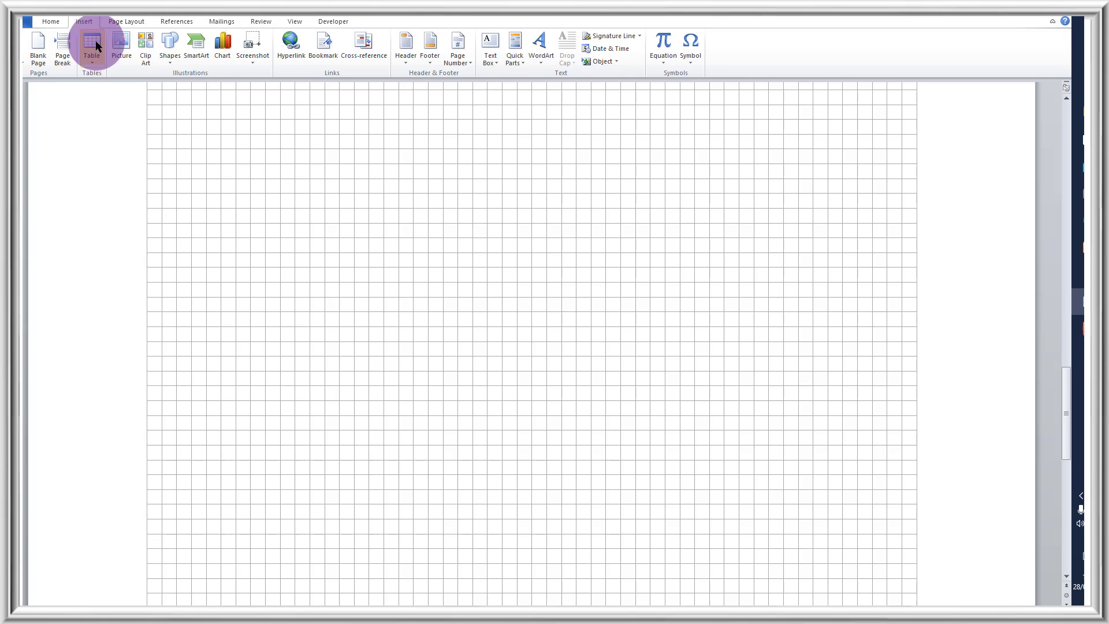
click(171, 56)
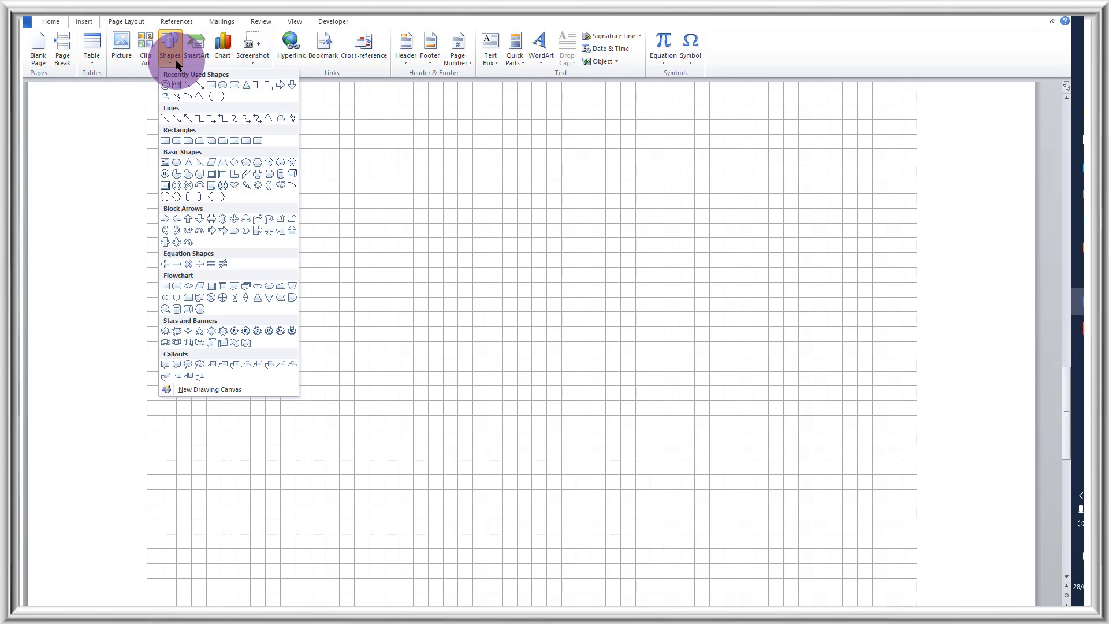
click(202, 390)
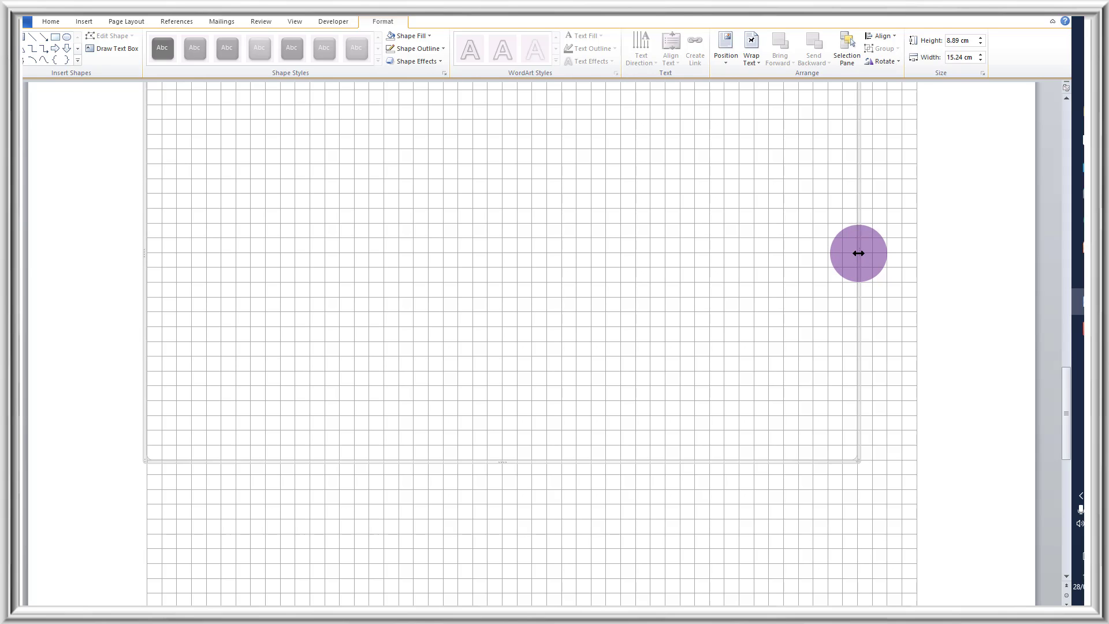
drag(859, 251, 920, 258)
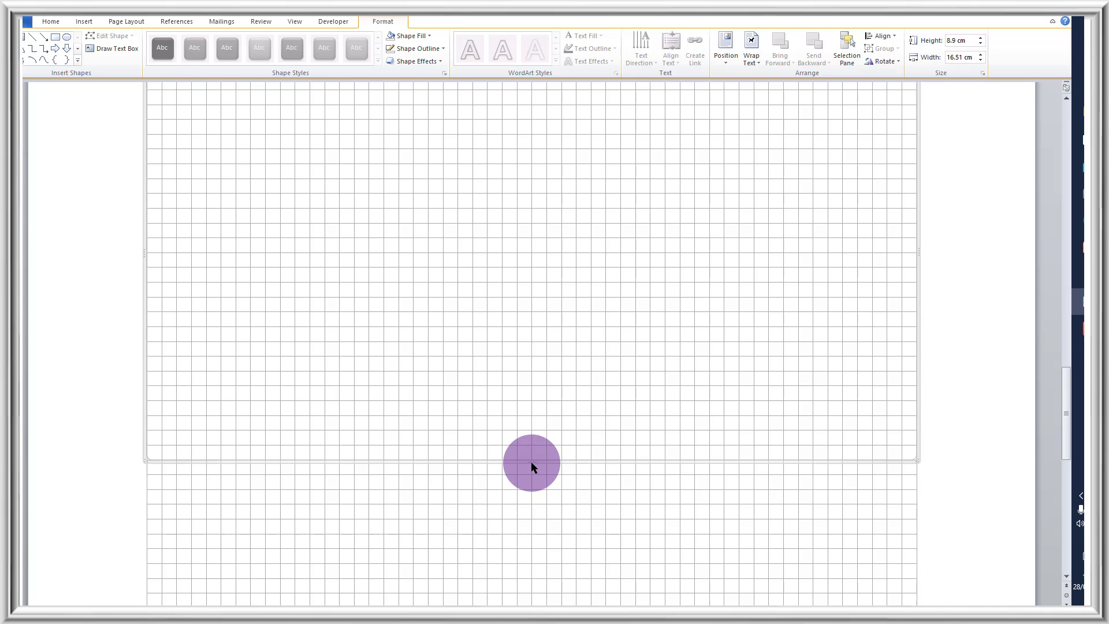
drag(532, 462, 524, 574)
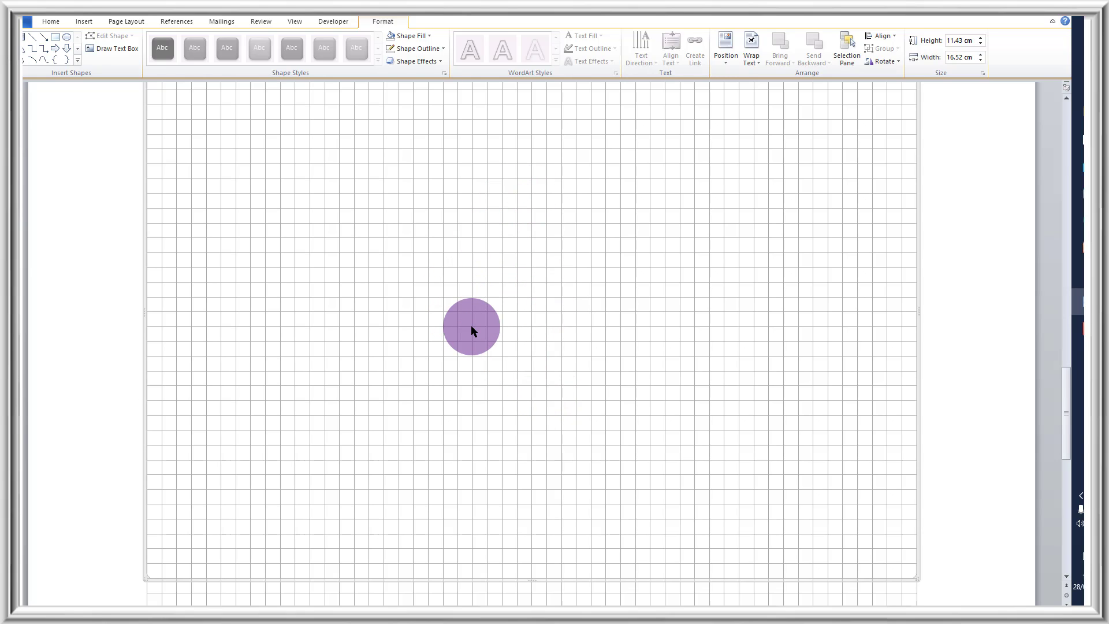
Insert a circle near the middle of the canvas and size it to one grid square, about 0.32 cm in height and width
click(83, 22)
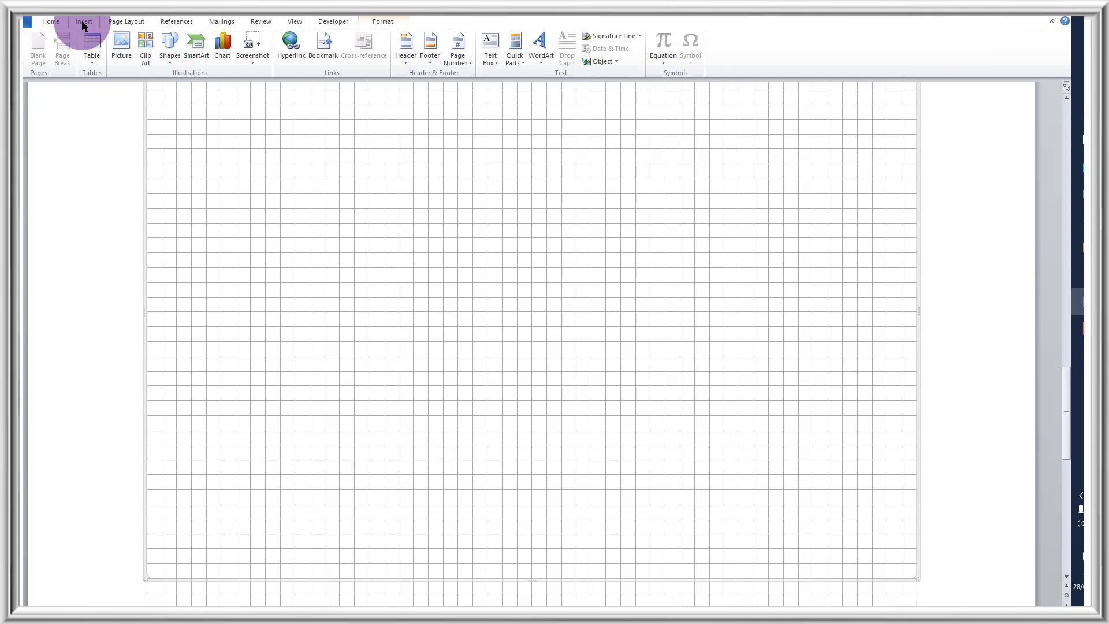
click(165, 47)
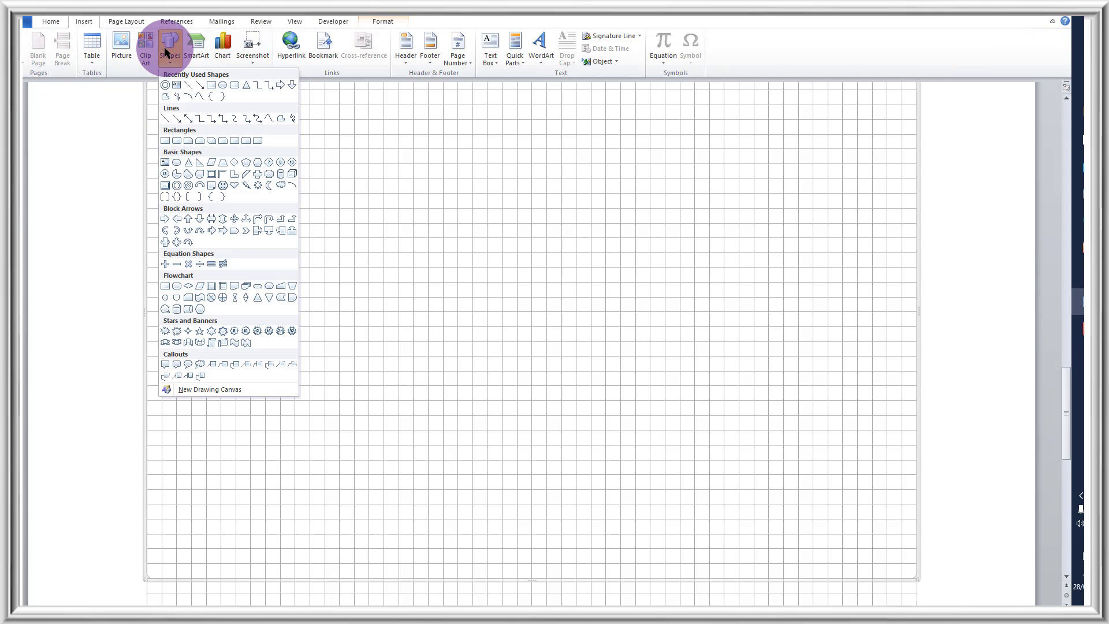
click(223, 86)
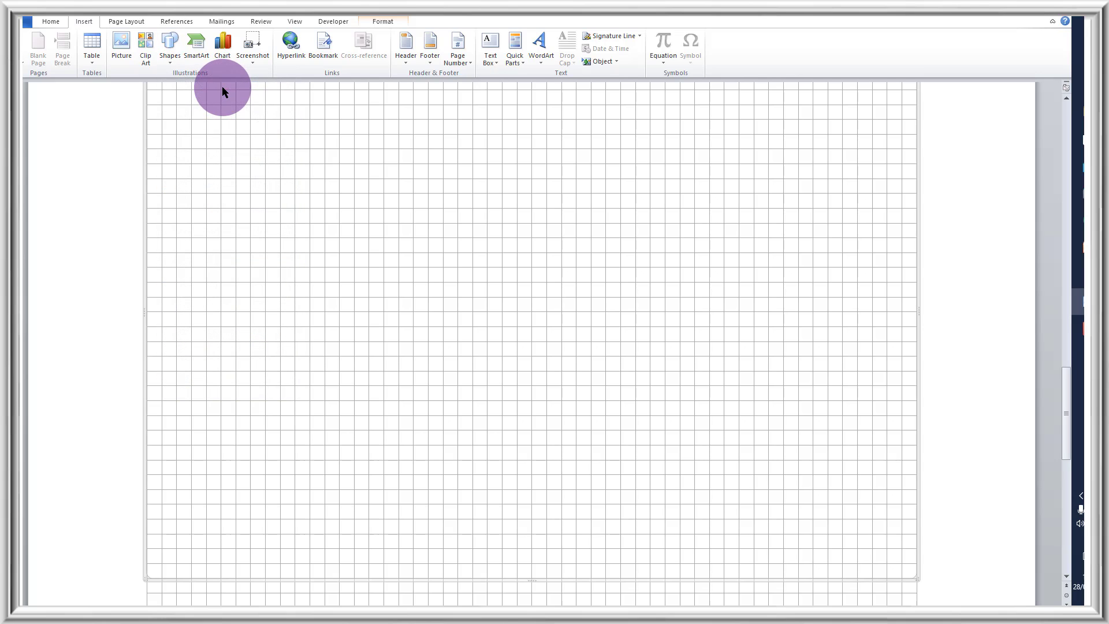
click(484, 265)
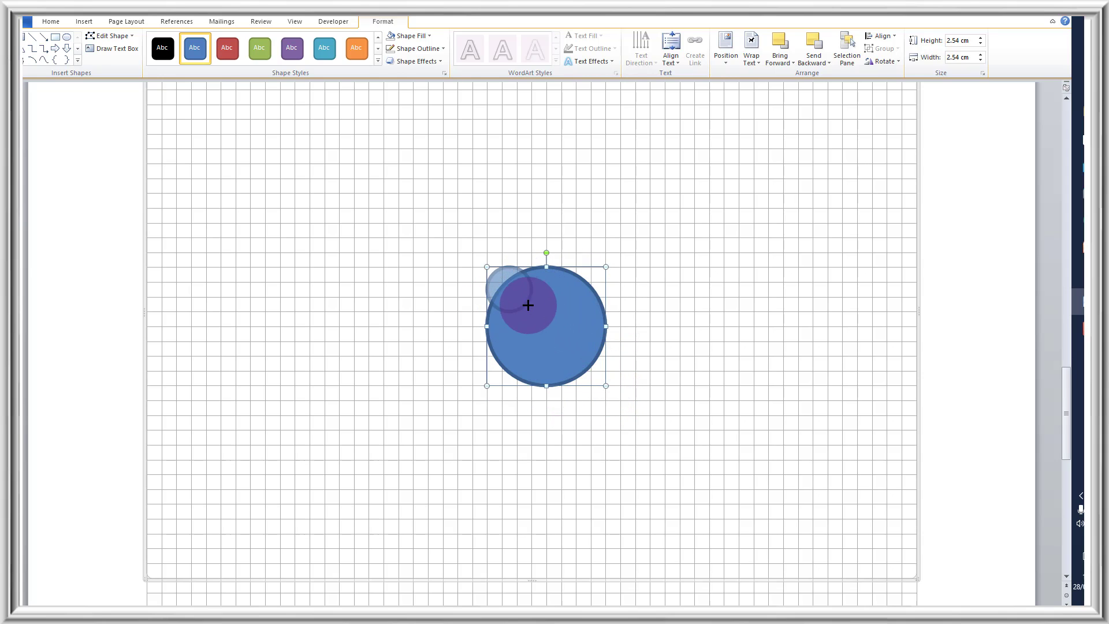
drag(509, 290, 502, 282)
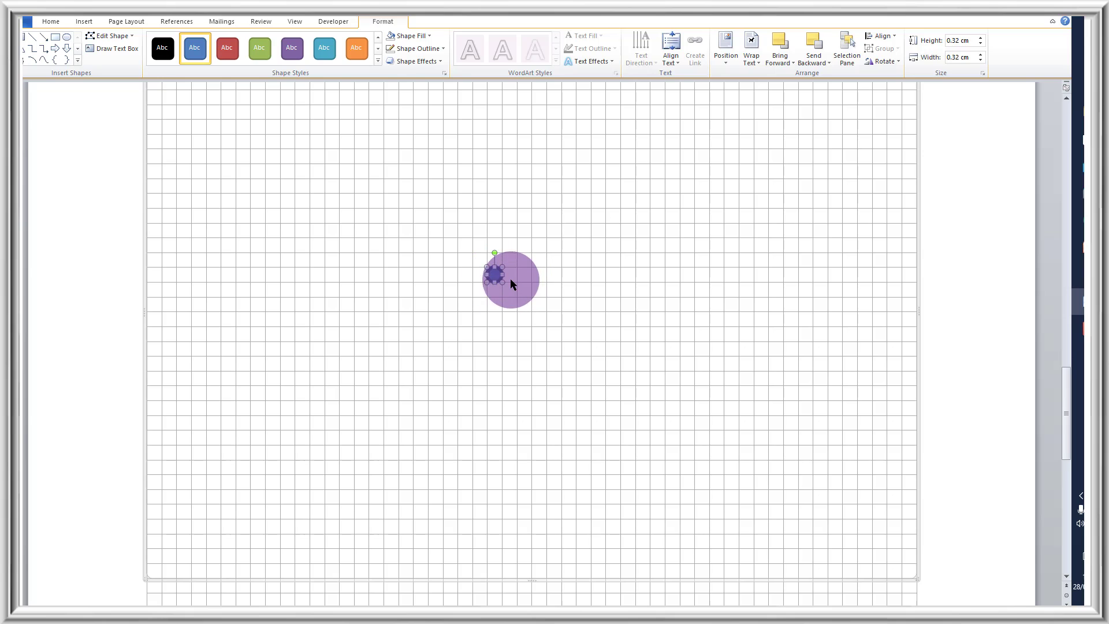
Fill the small circle with standard red and remove its outline
click(423, 37)
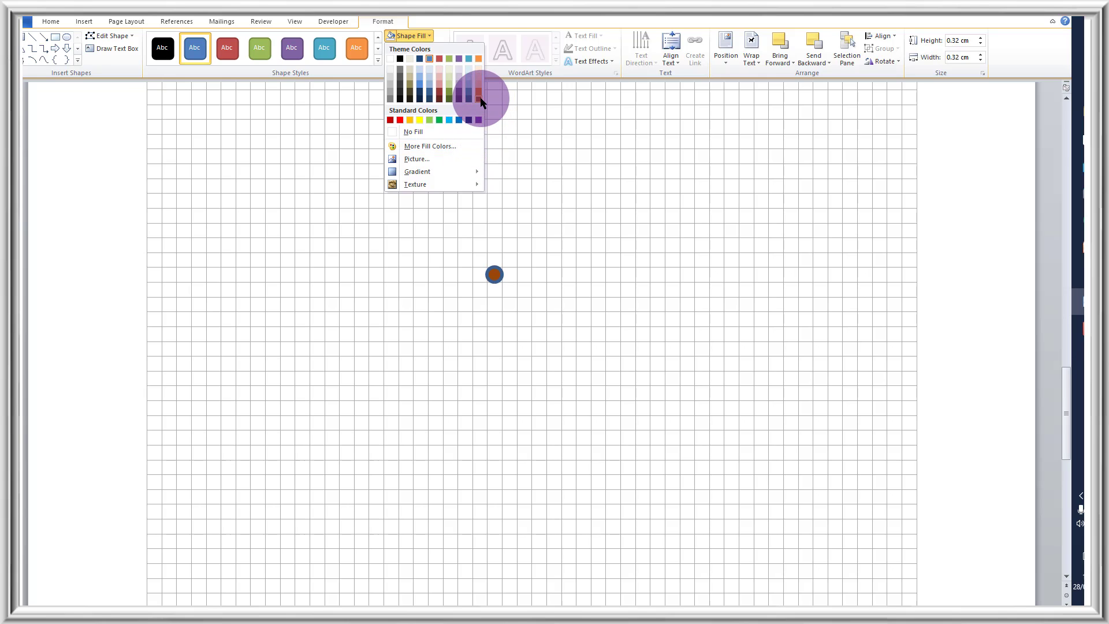
click(400, 120)
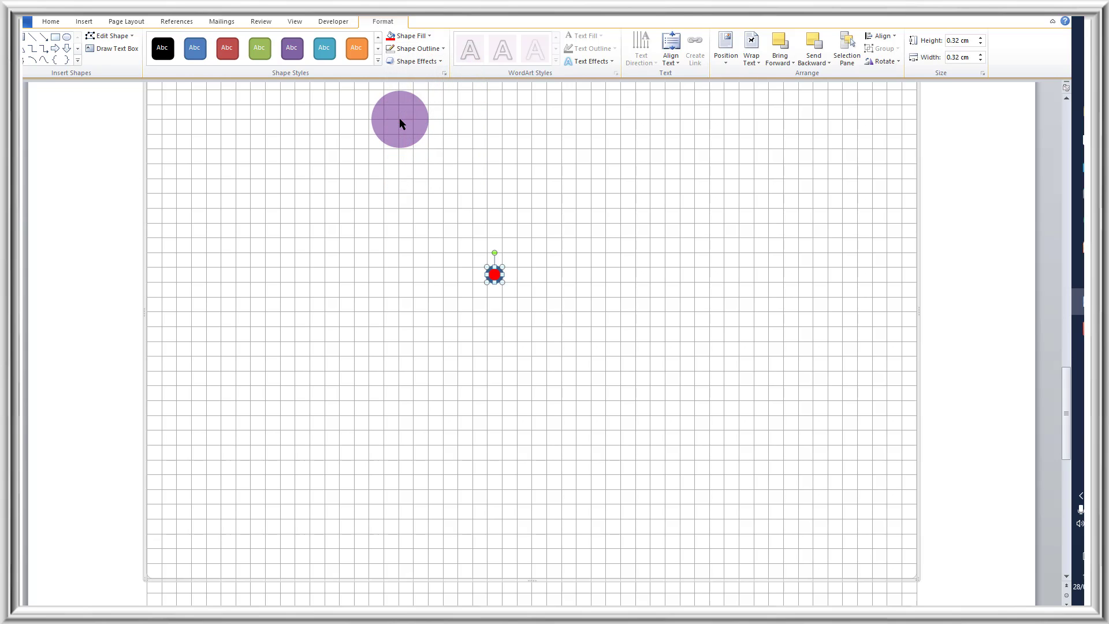
click(424, 50)
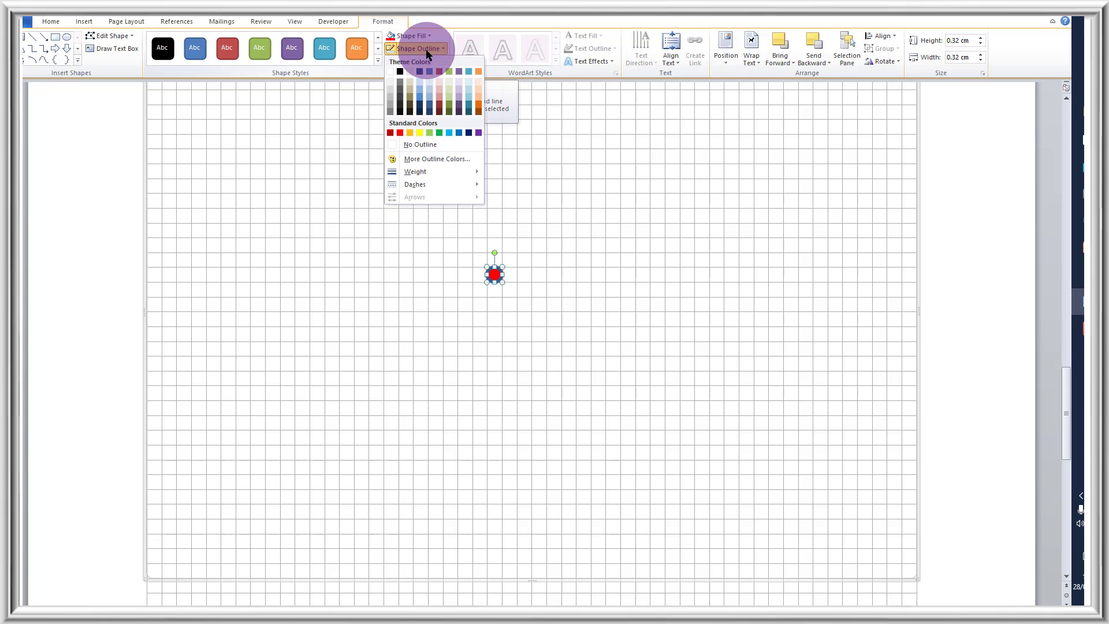
click(427, 146)
click(528, 278)
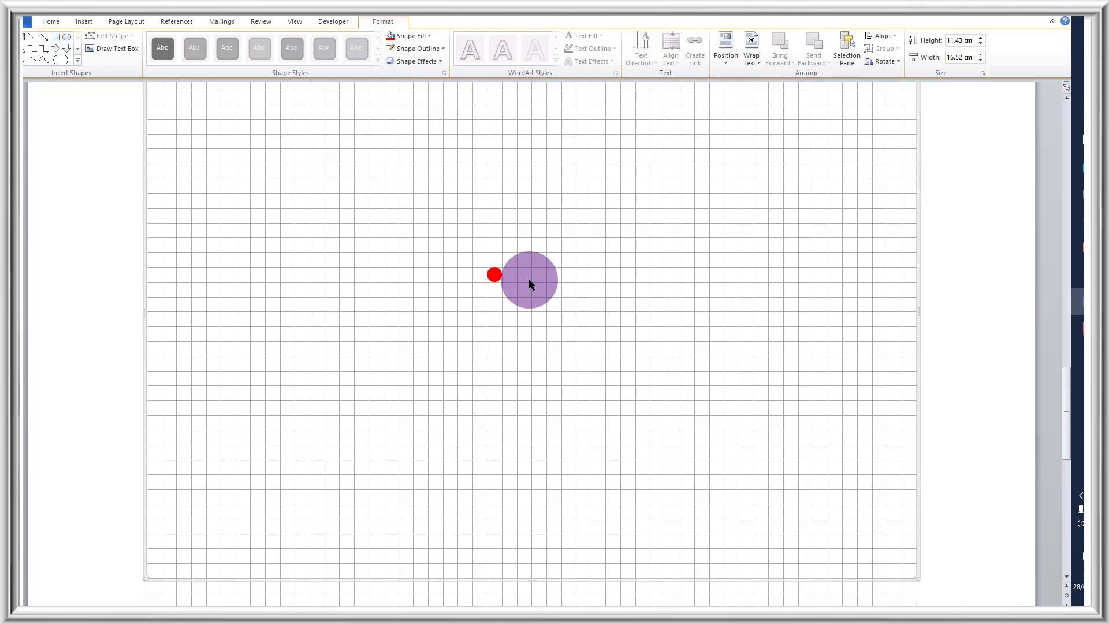
Apply the glossy red shape style from the last row of the style gallery to the circle
click(496, 276)
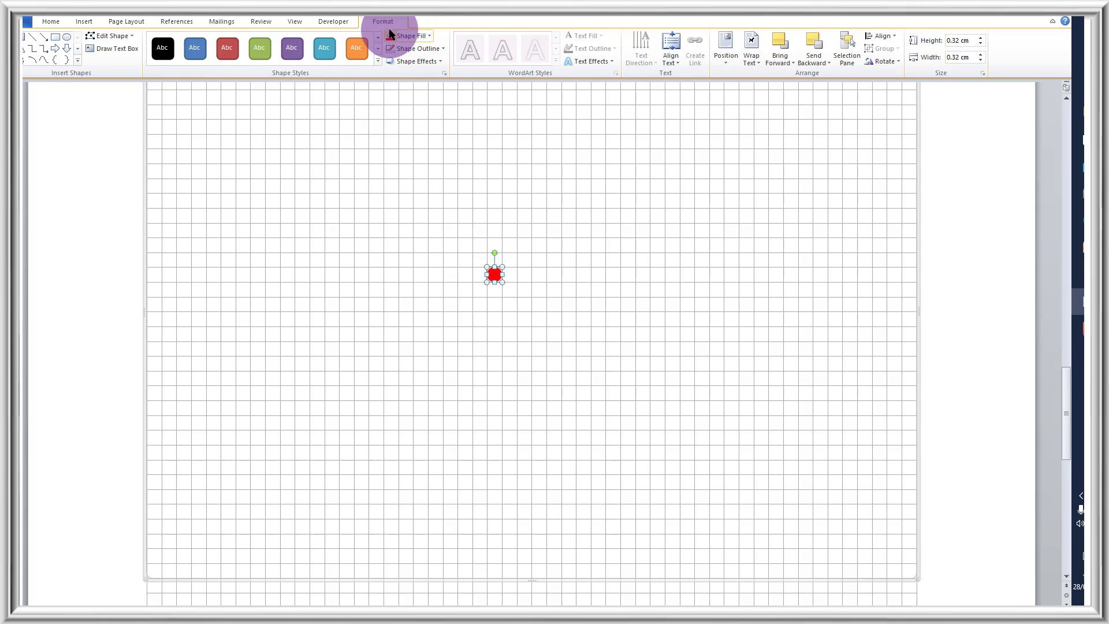
click(378, 61)
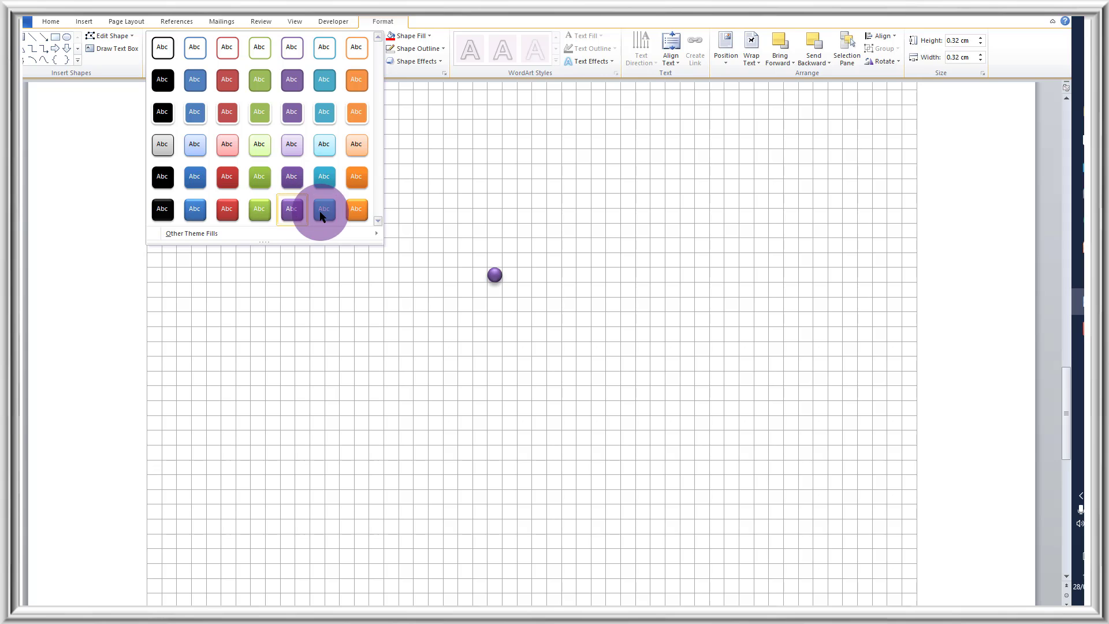
click(227, 212)
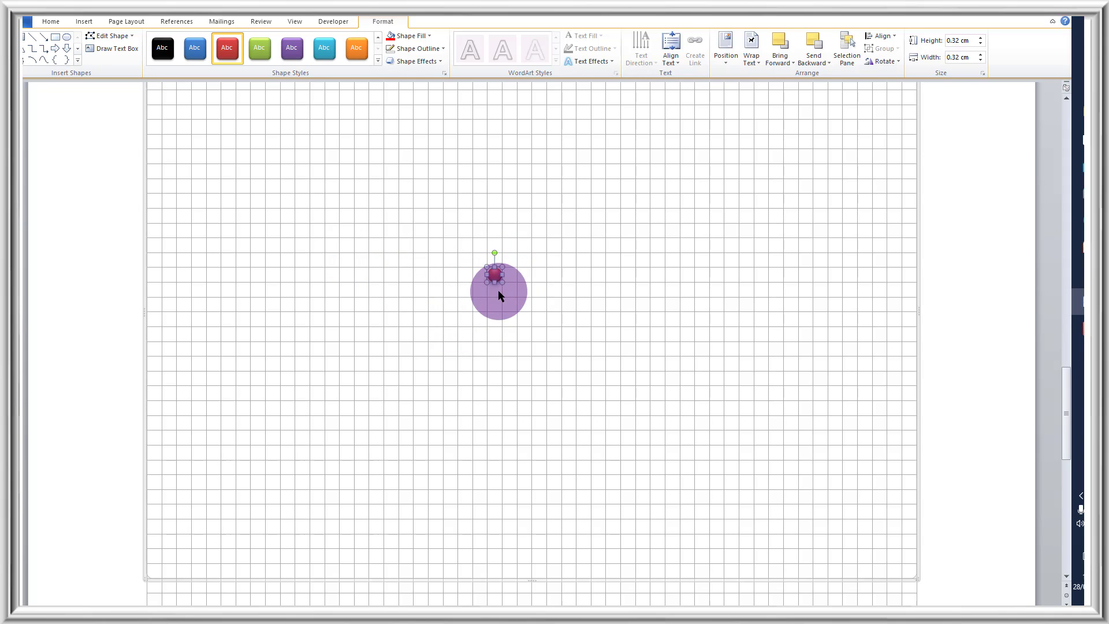
click(529, 281)
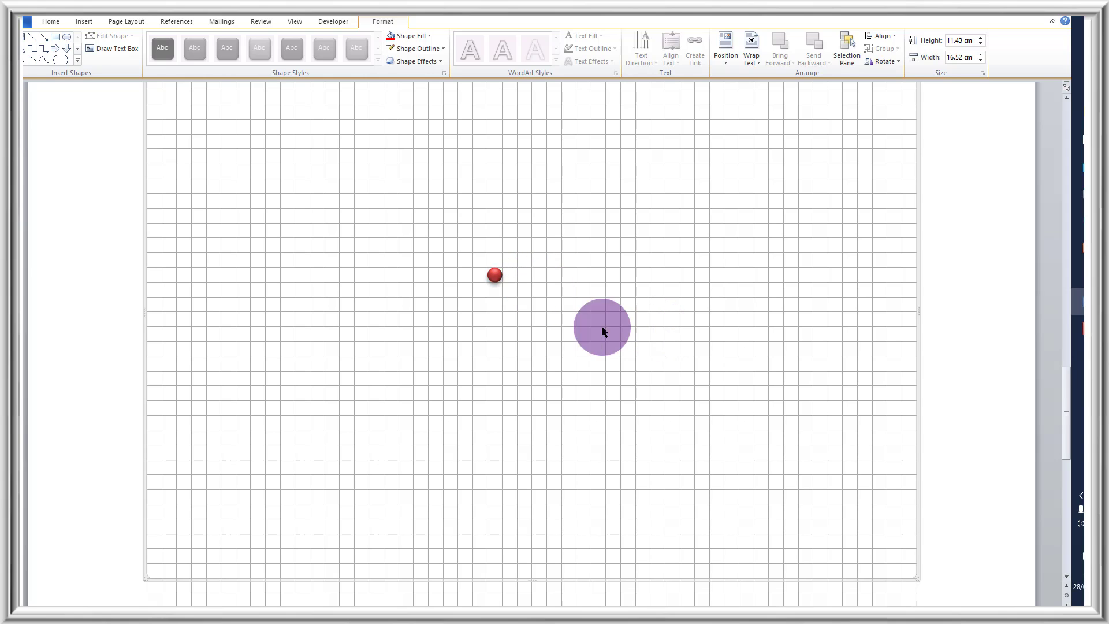
click(496, 276)
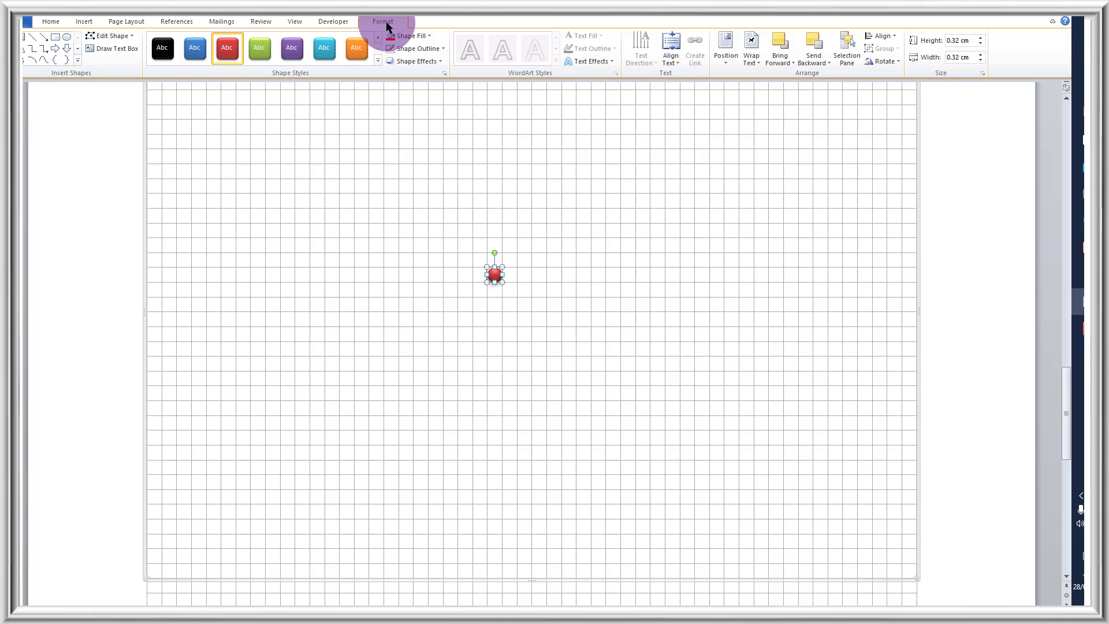
click(377, 60)
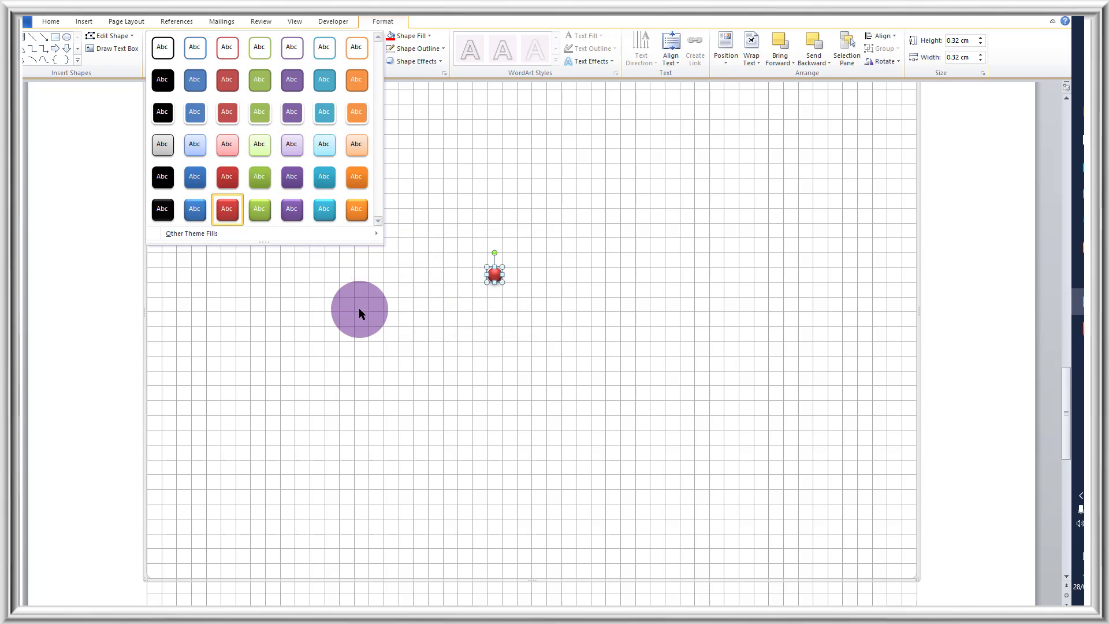
click(436, 285)
click(484, 293)
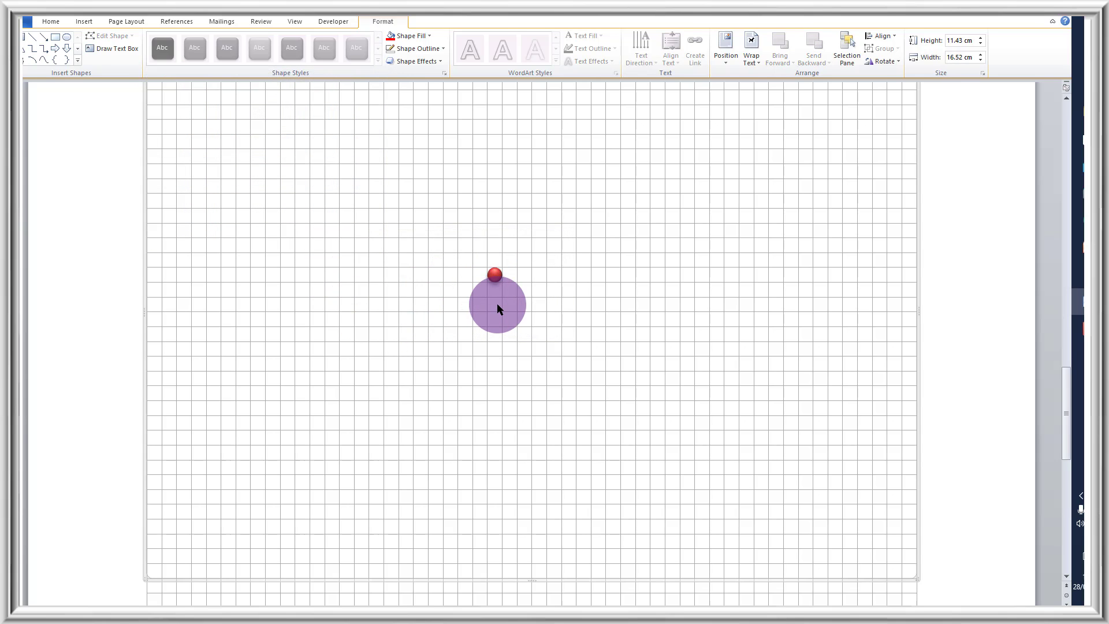
Change the styled circle's fill to standard red
click(496, 276)
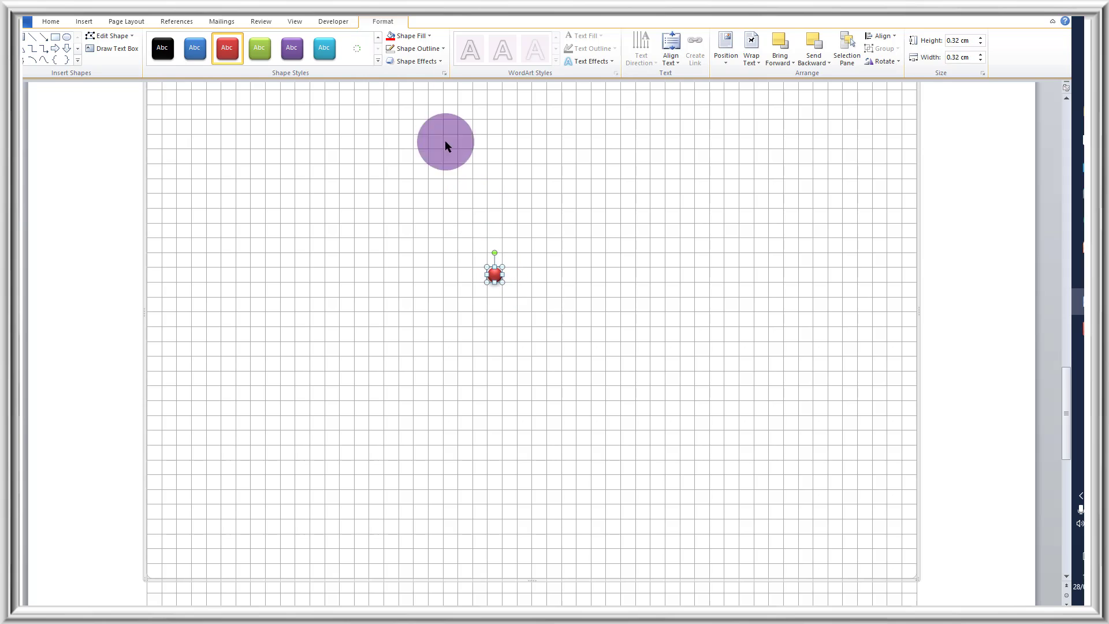
click(427, 36)
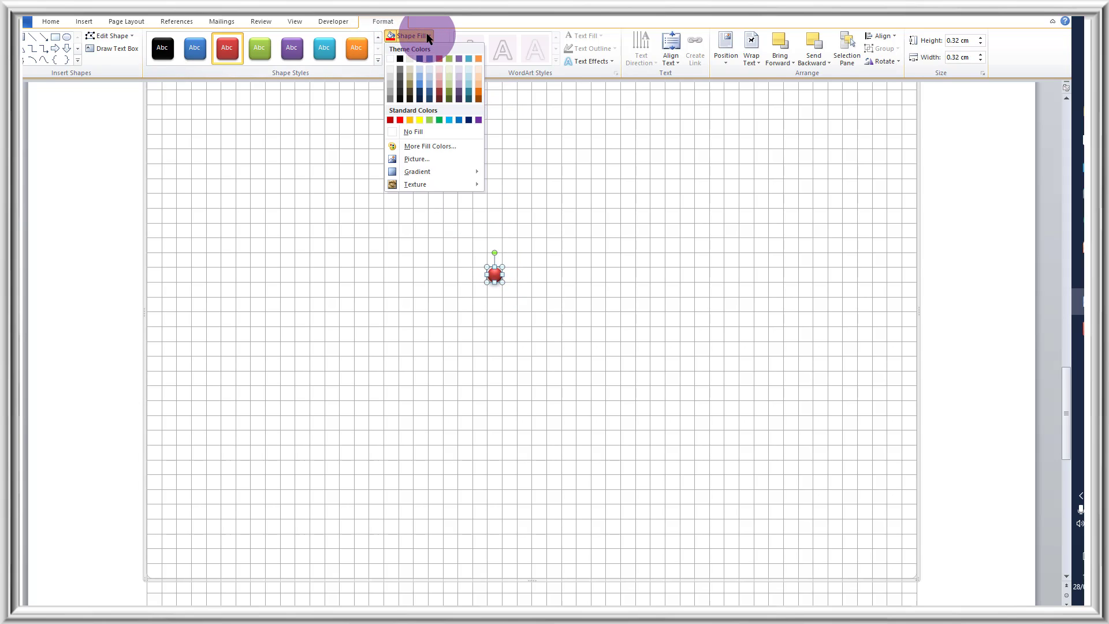
click(400, 119)
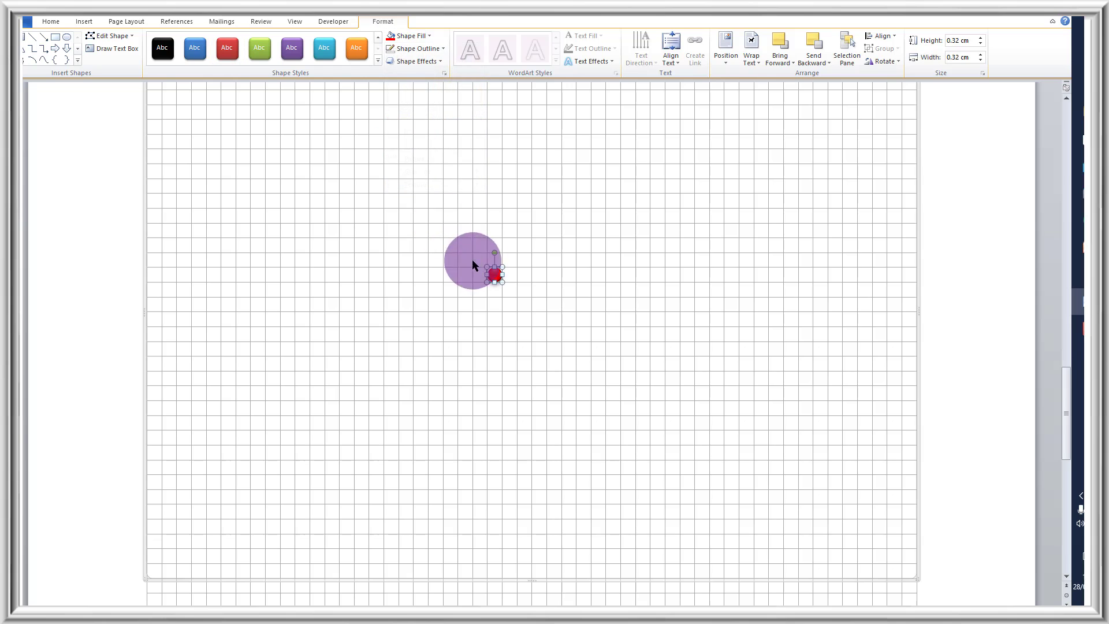
click(521, 280)
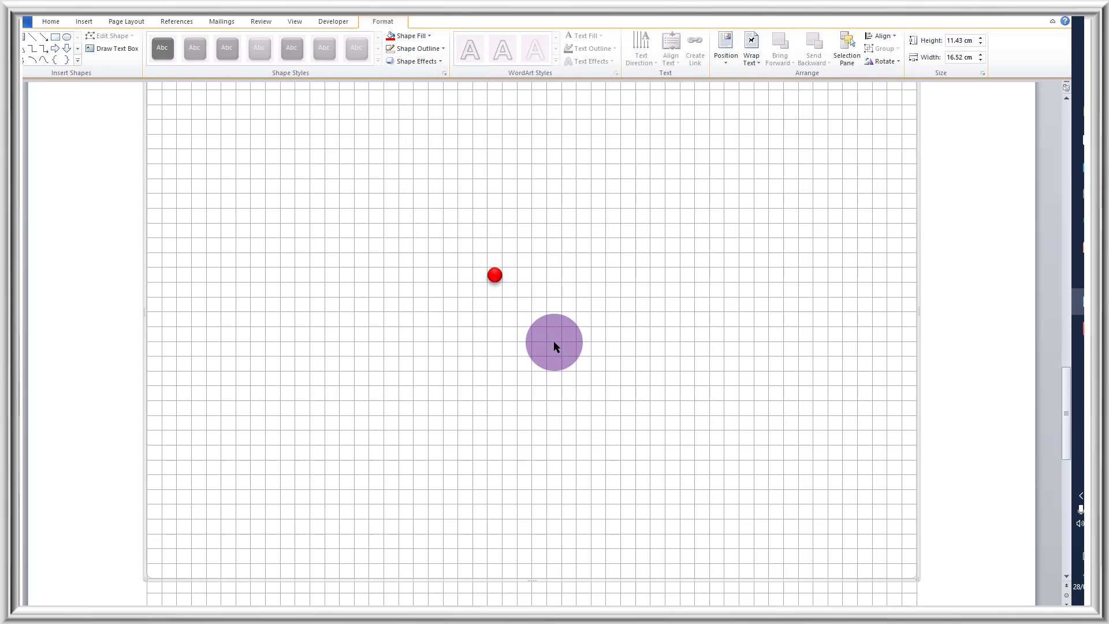
Reapply the glossy red last-row shape style to the circle in place of the bright red fill
click(491, 282)
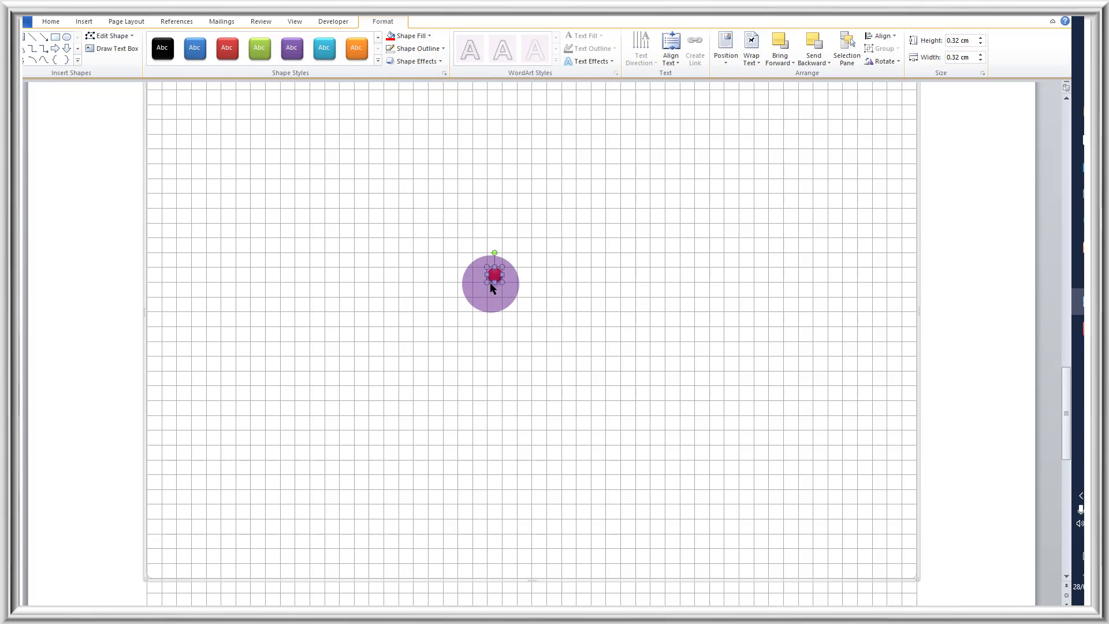
click(379, 61)
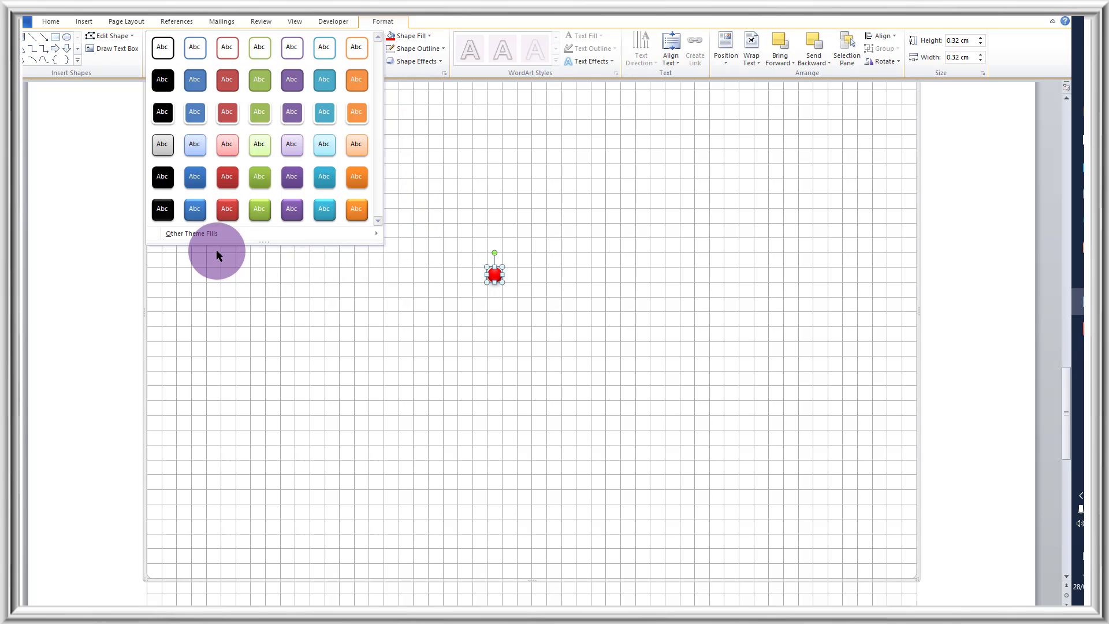
click(227, 210)
click(544, 324)
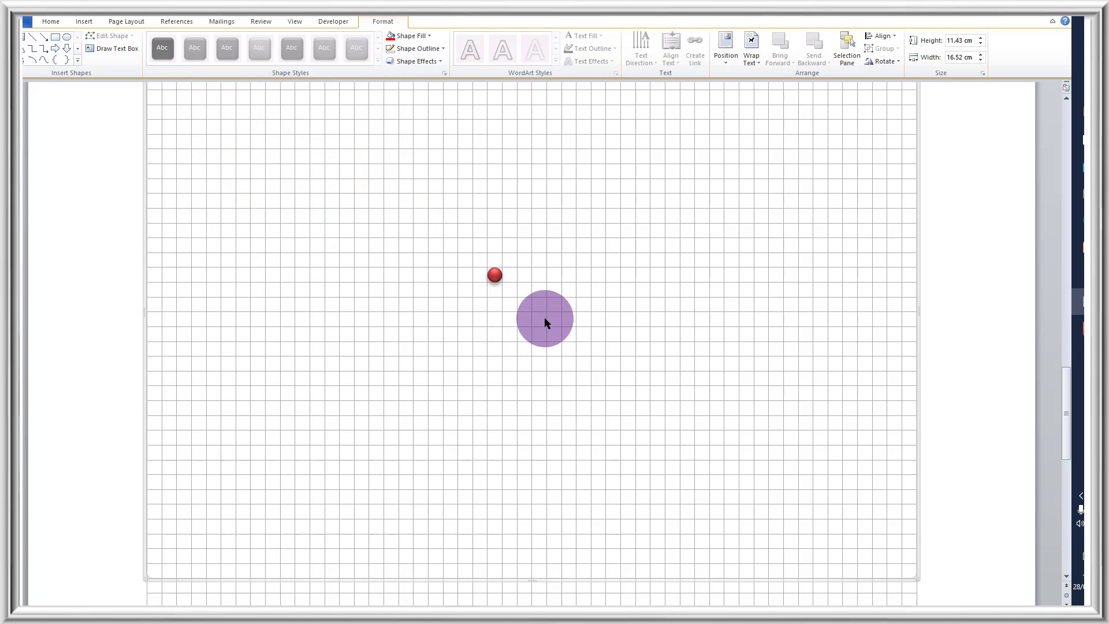
Duplicate the red circle and place the copy in the same grid row to its left, leaving one empty square between them
click(495, 275)
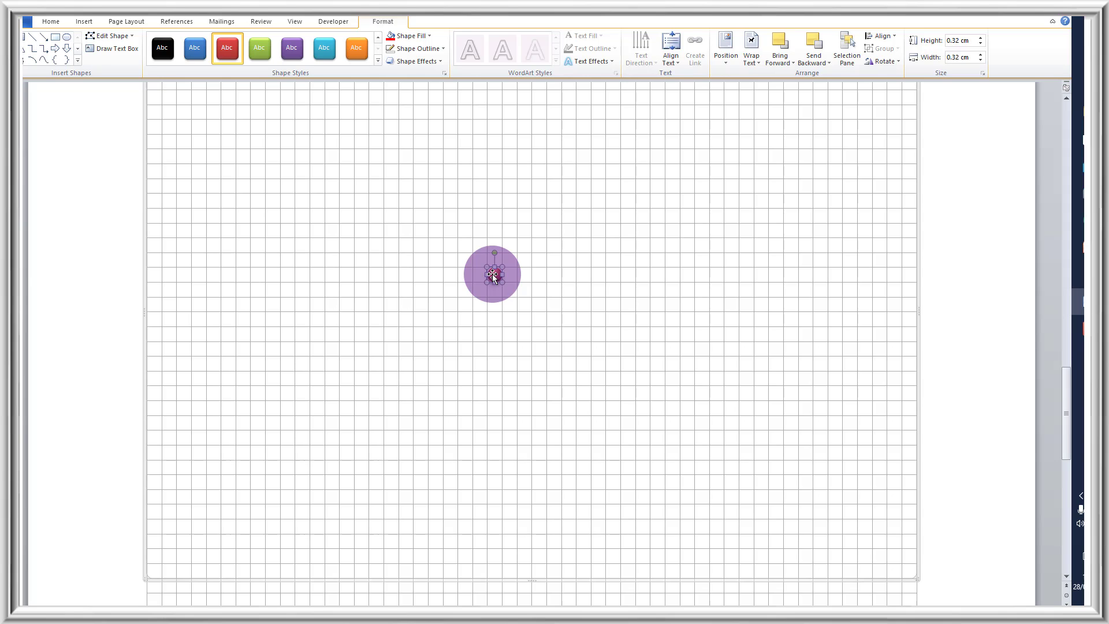
key(ctrl+v)
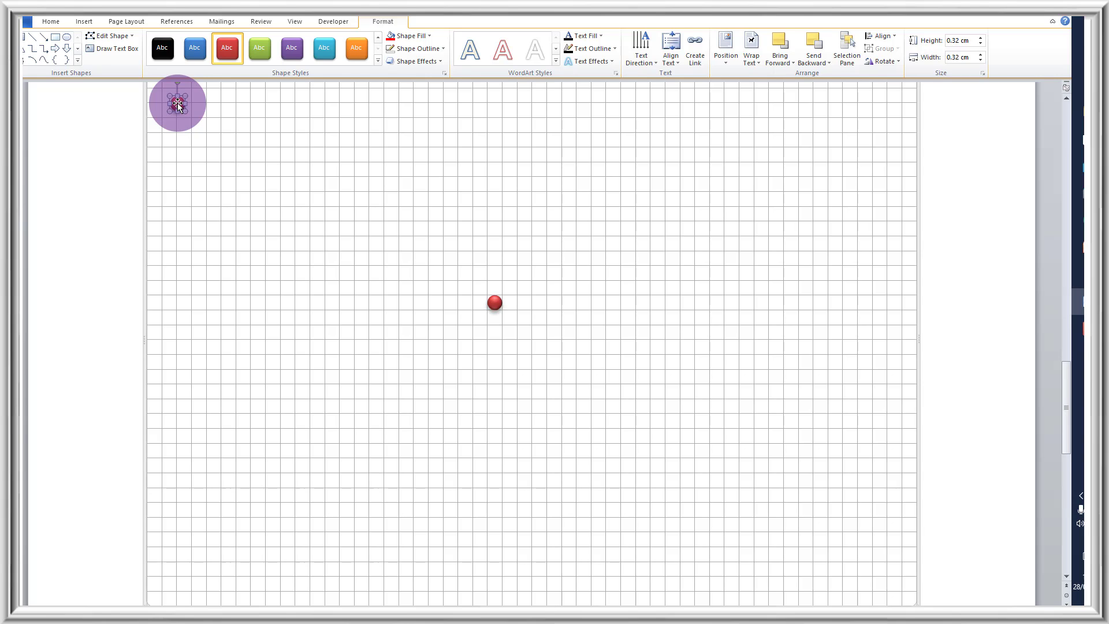
drag(178, 106, 467, 303)
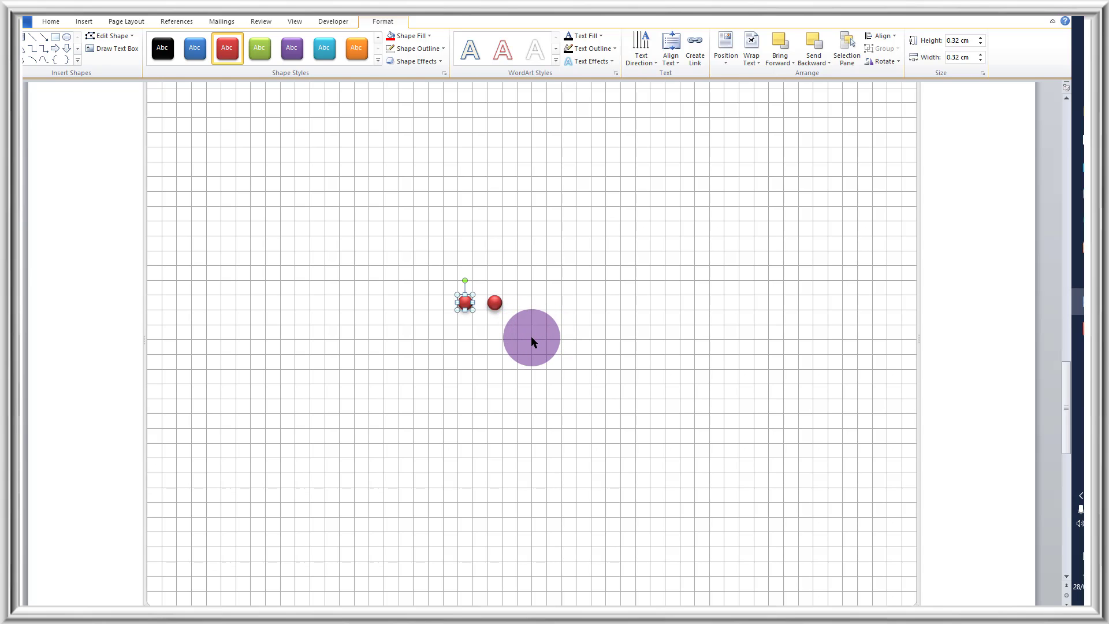
Duplicate the two red circles and place the copies directly above the originals, leaving one empty grid row between them
drag(539, 333, 406, 270)
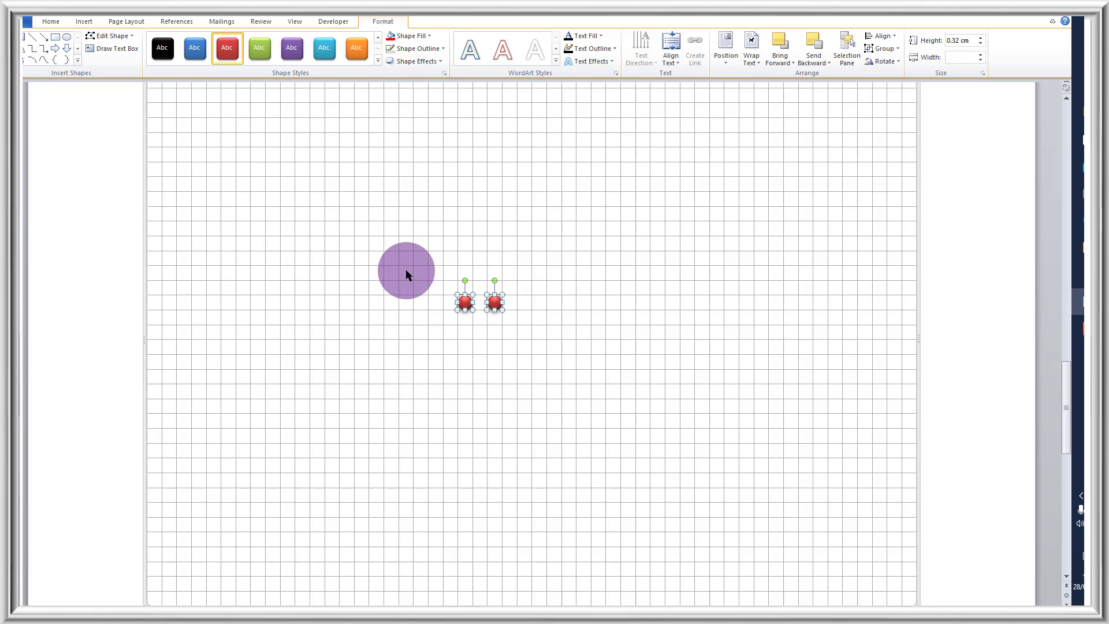
key(ctrl+v)
drag(220, 108, 495, 265)
Duplicate the four red circles and place the copies about one grid square up and to the right, interleaved with the originals
drag(531, 333, 392, 239)
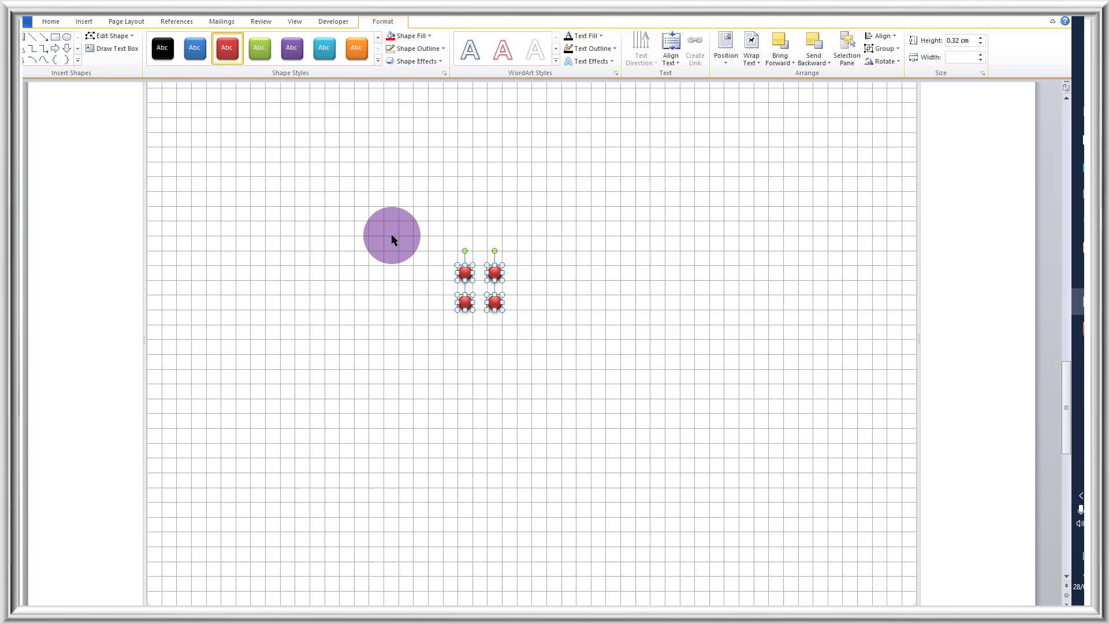
key(ctrl+c)
key(ctrl+v)
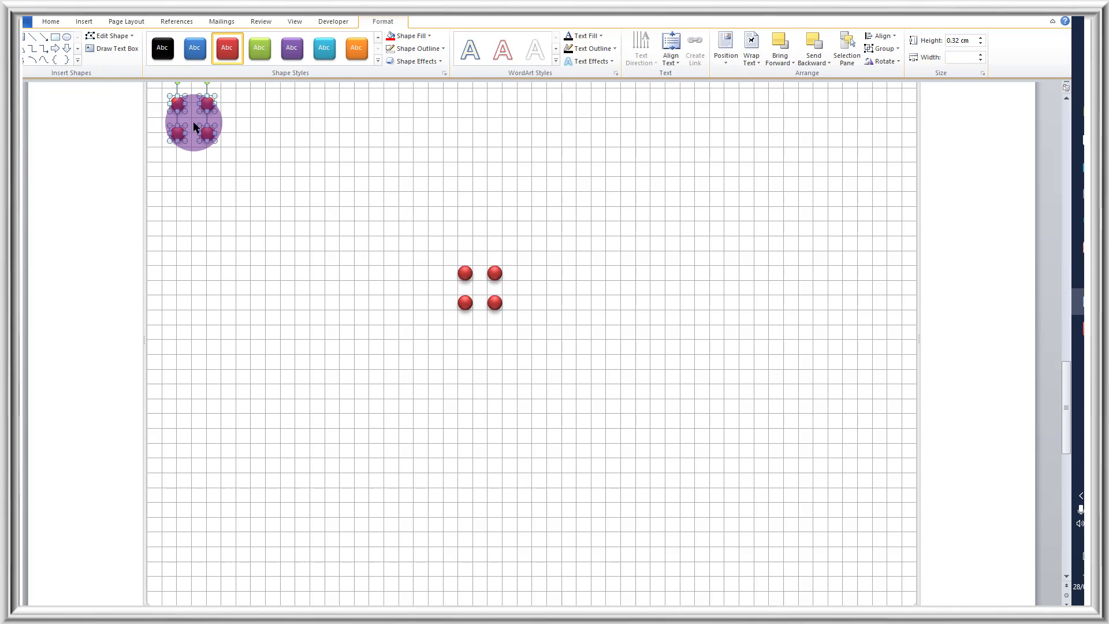
drag(204, 132, 516, 285)
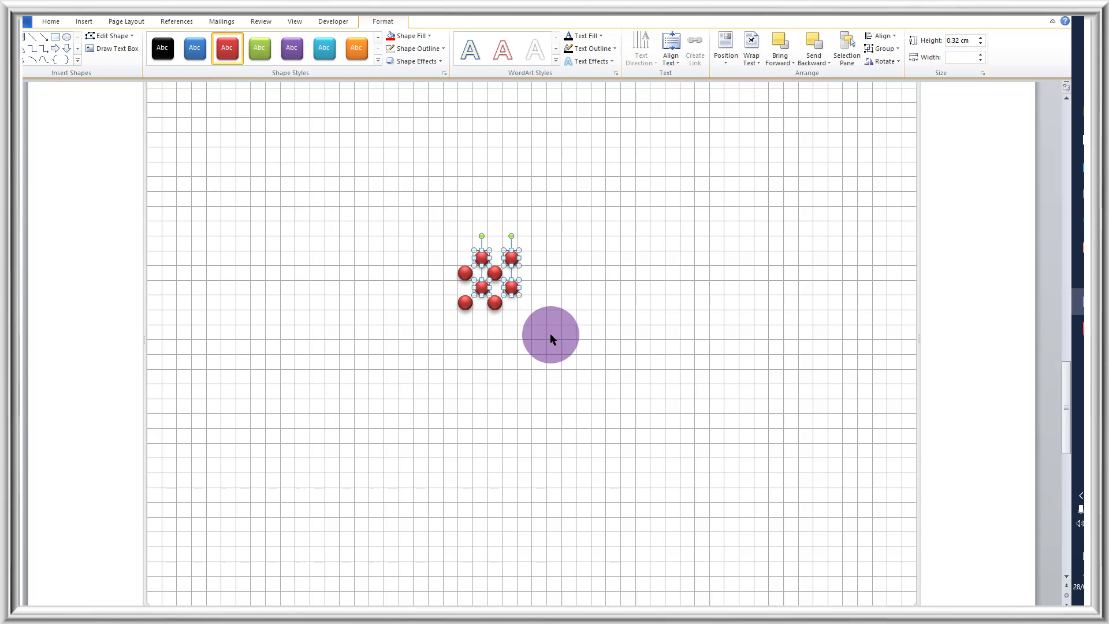
Duplicate all eight circles and place the copies about two grid squares left and one up, overlapping the originals, then deselect them
drag(559, 347, 411, 213)
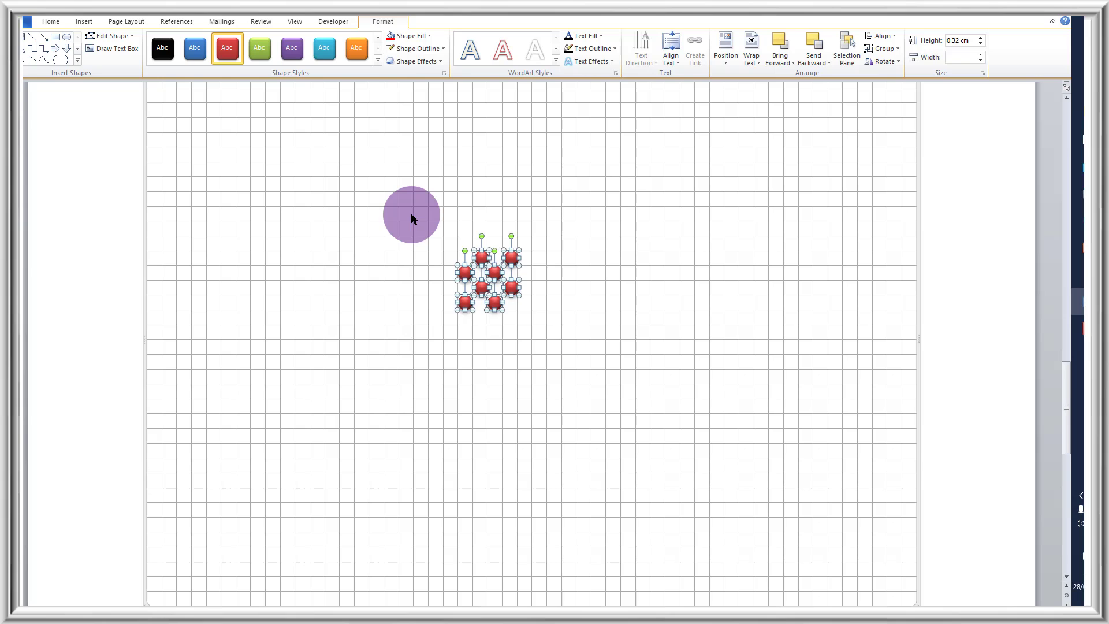
key(ctrl+v)
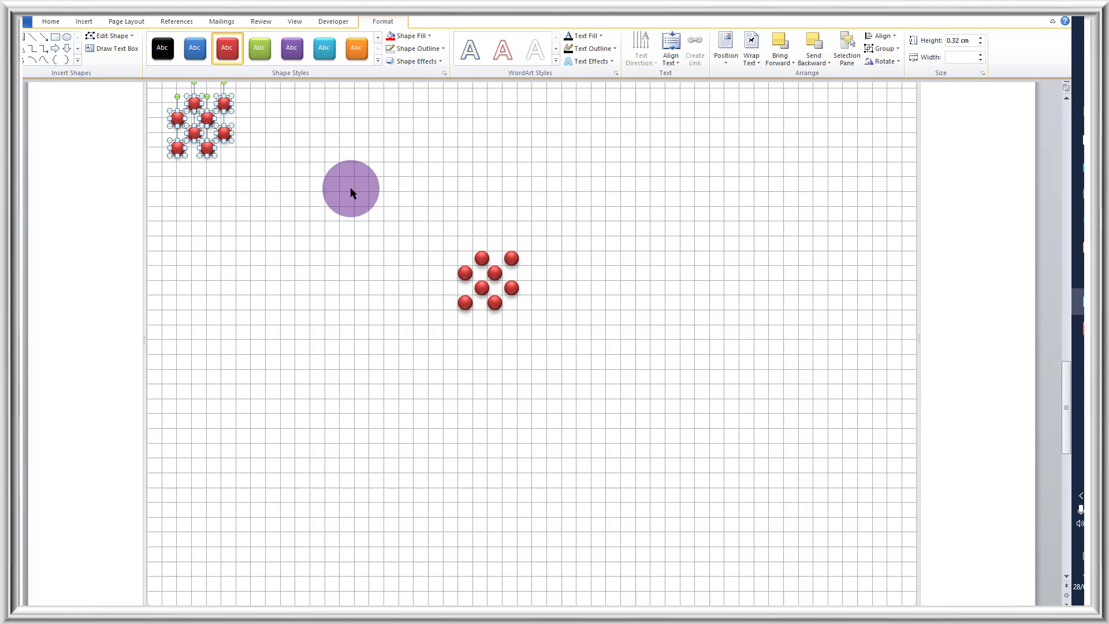
drag(223, 134, 487, 275)
click(552, 292)
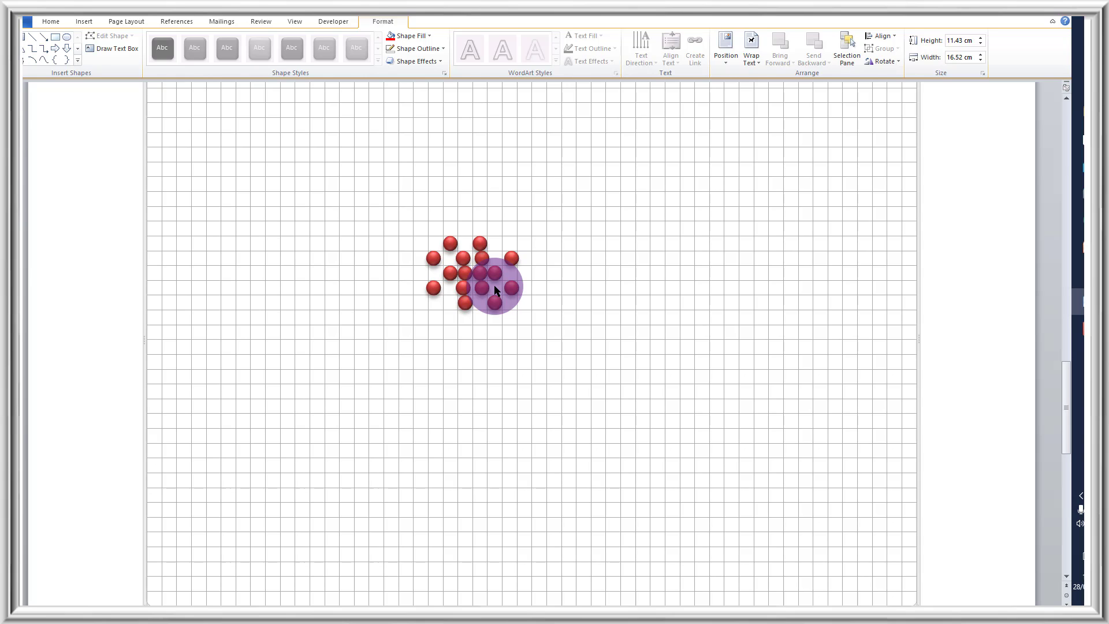
Move the upper-right circle into the gap in the row above the bottom one, and the bottom-left circle to the bottom row's right end
click(513, 259)
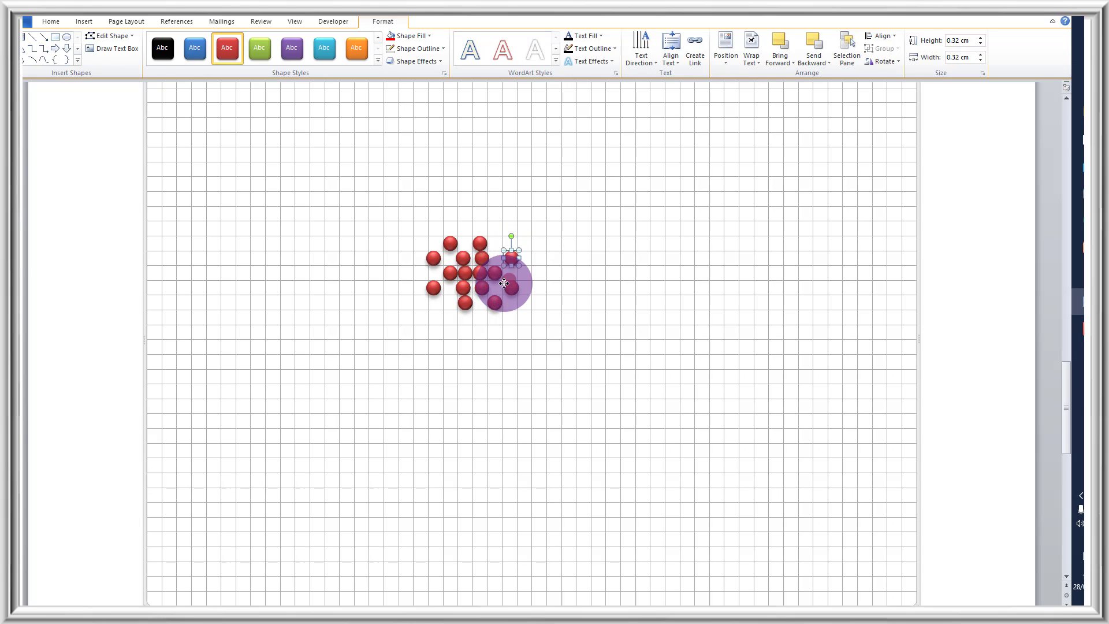
key(Down)
key(Down)
key(Left)
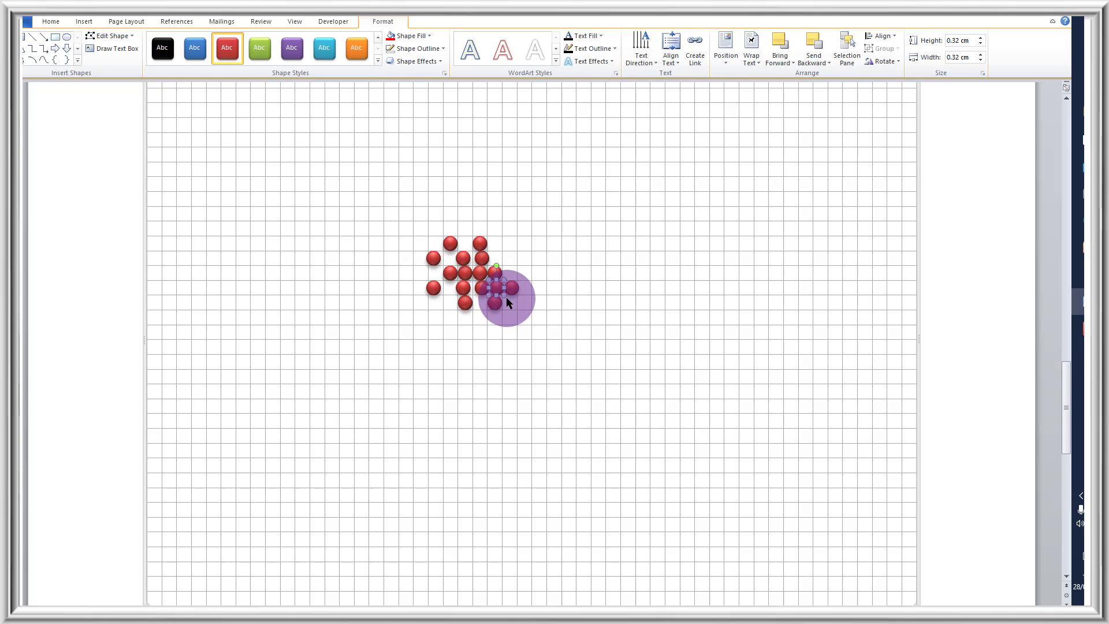
click(466, 302)
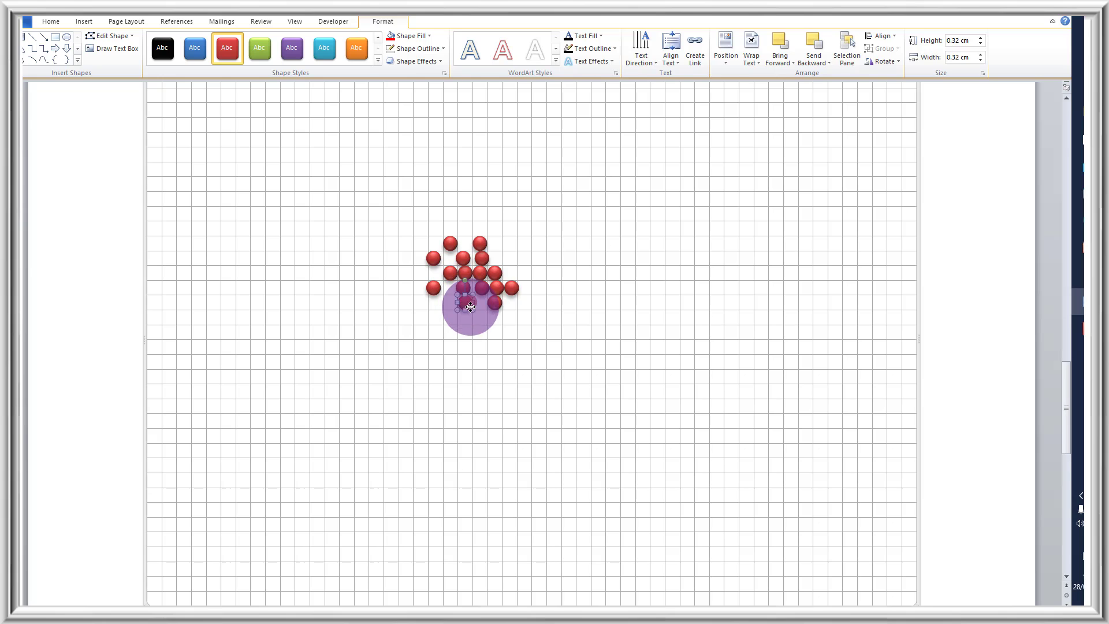
drag(465, 302, 511, 307)
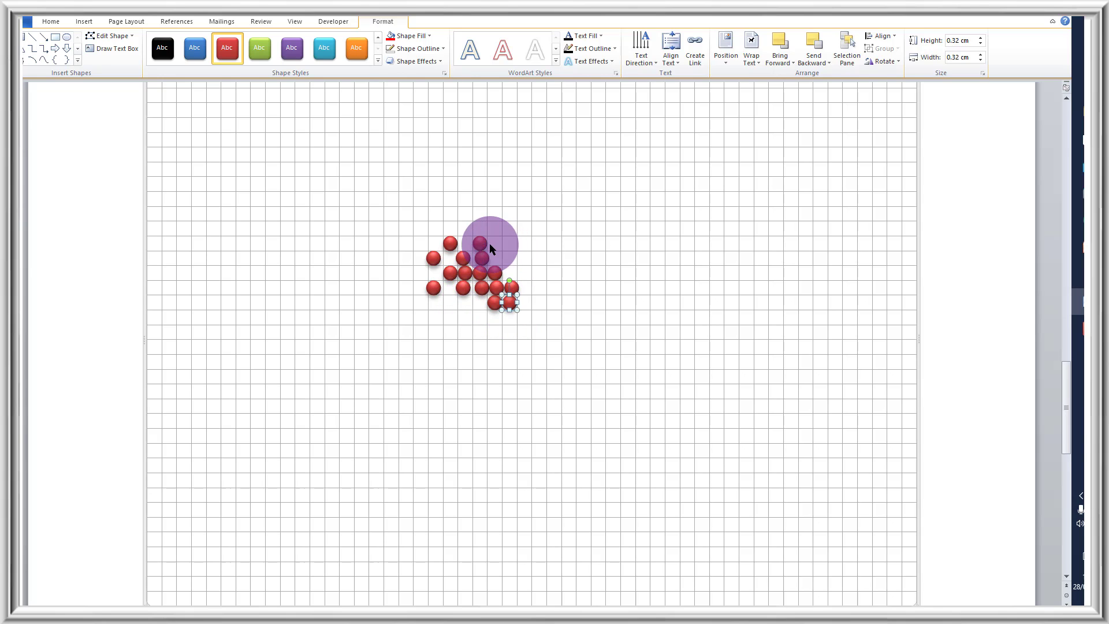
Move three circles from the group's upper and middle part against the bottom row and right side, gathering them closer together
drag(481, 240, 514, 271)
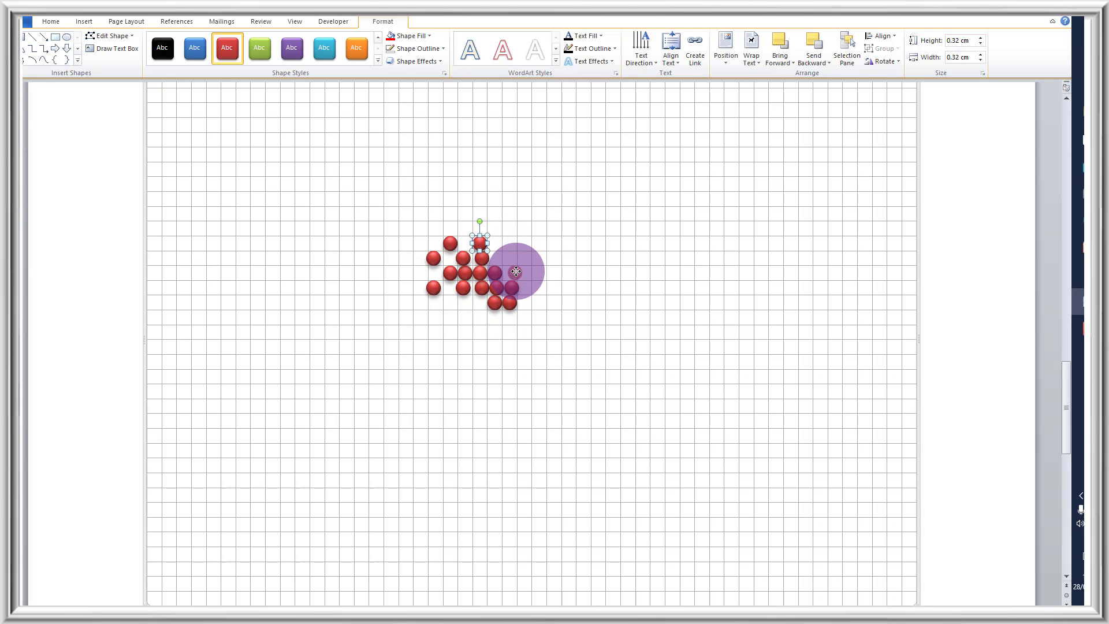
click(463, 287)
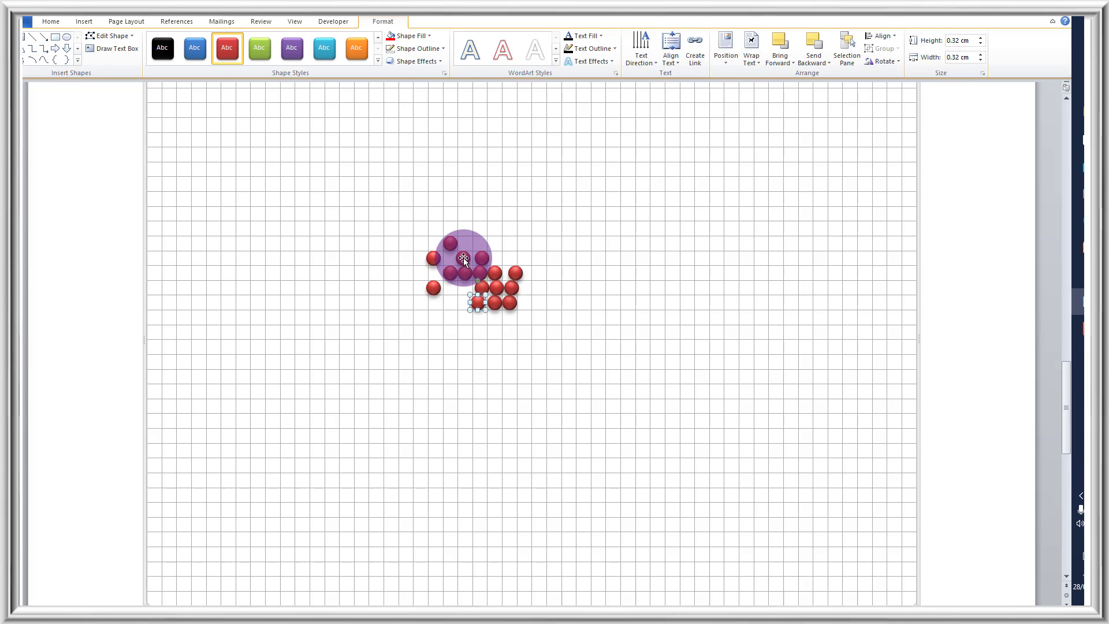
drag(464, 258, 512, 266)
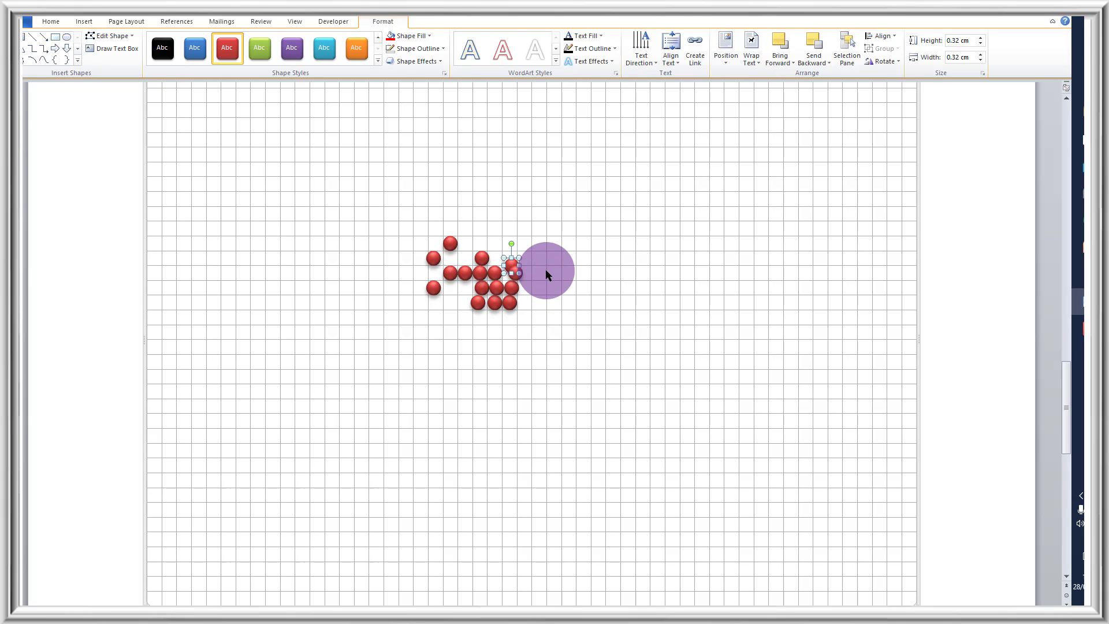
click(544, 299)
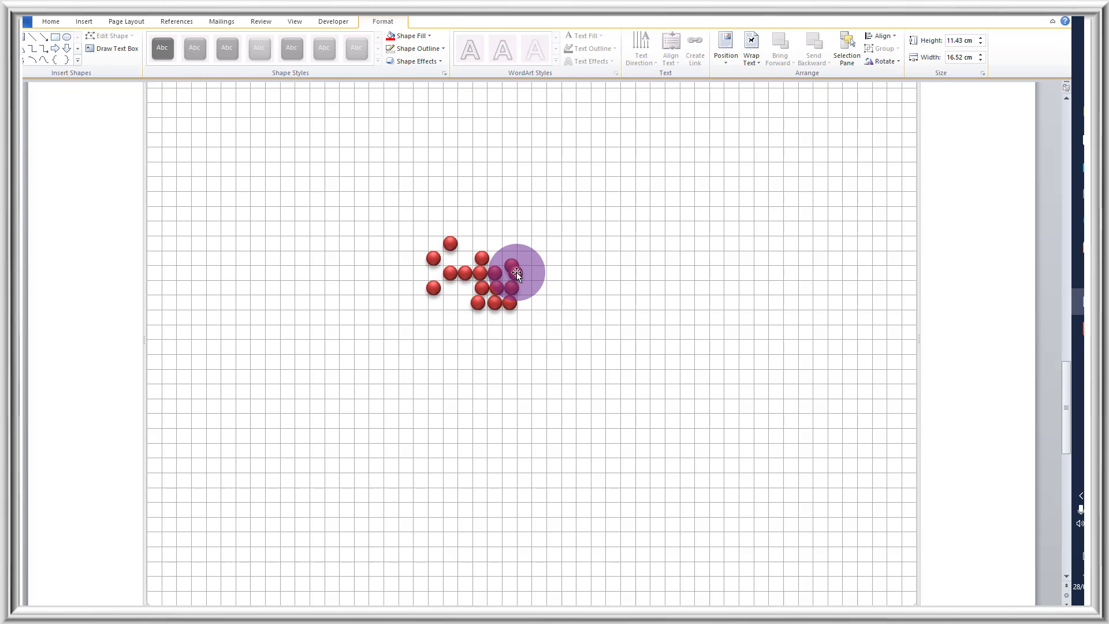
click(516, 272)
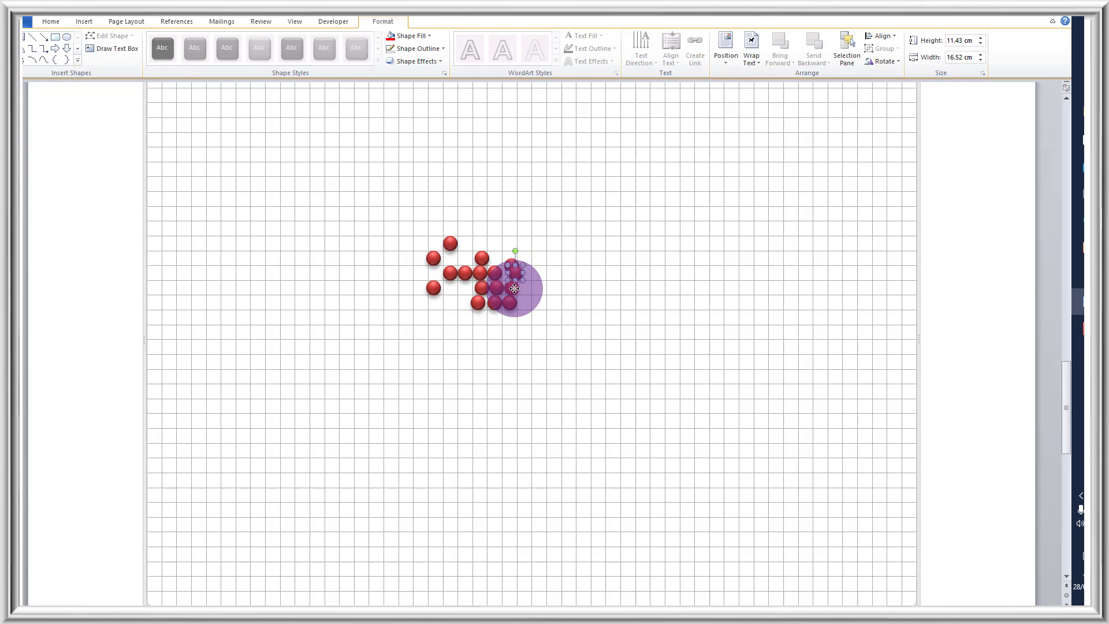
mouse_move(514, 288)
mouse_down()
mouse_move(526, 298)
mouse_move(527, 288)
mouse_move(517, 290)
mouse_move(524, 301)
mouse_move(515, 290)
mouse_move(525, 289)
mouse_up()
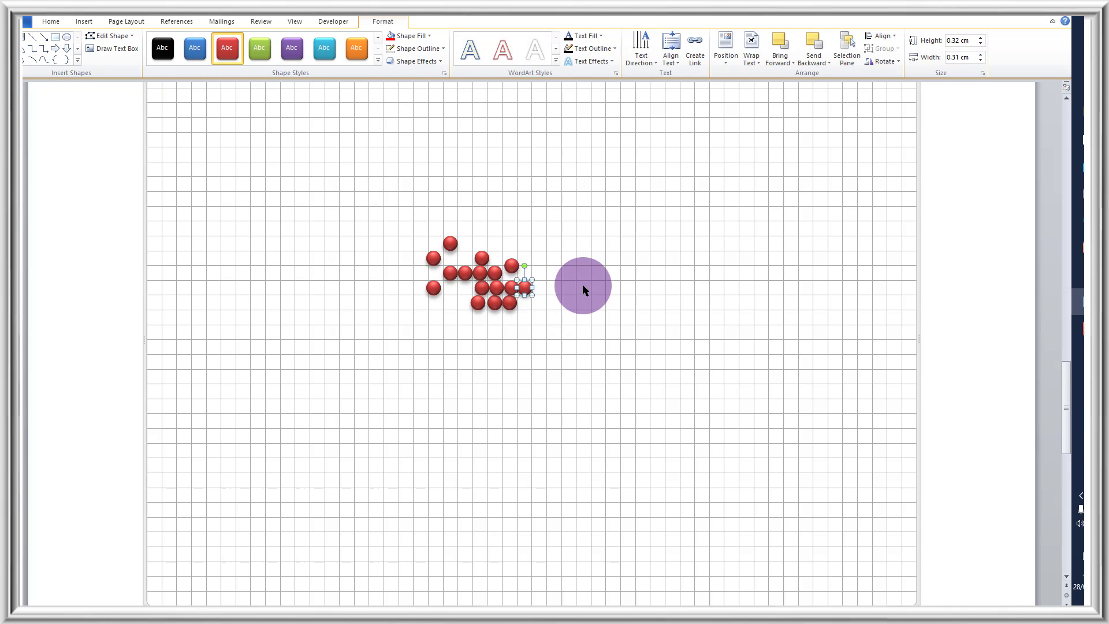
Hide the gridlines and shift the rightmost circle slightly up and left so it overlaps its neighbour
click(294, 22)
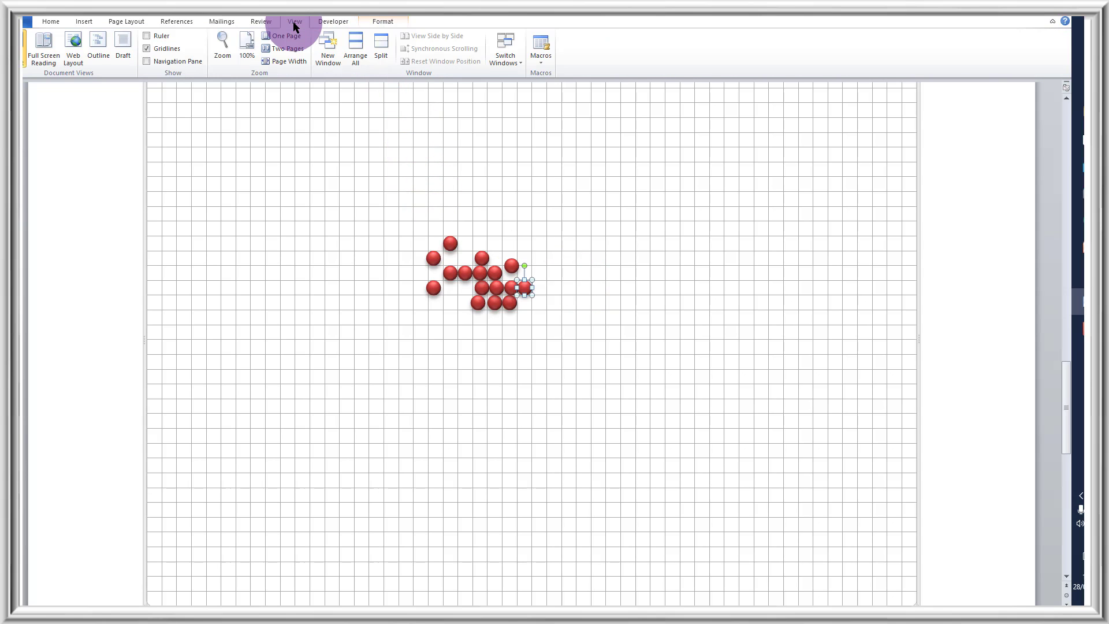
click(147, 49)
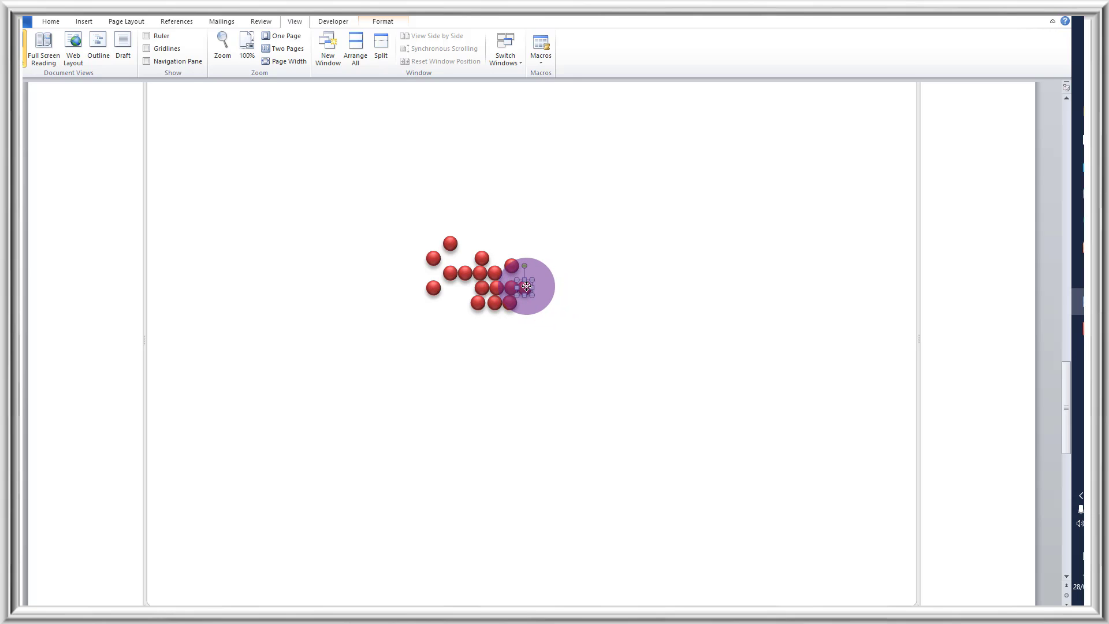
drag(521, 283, 514, 281)
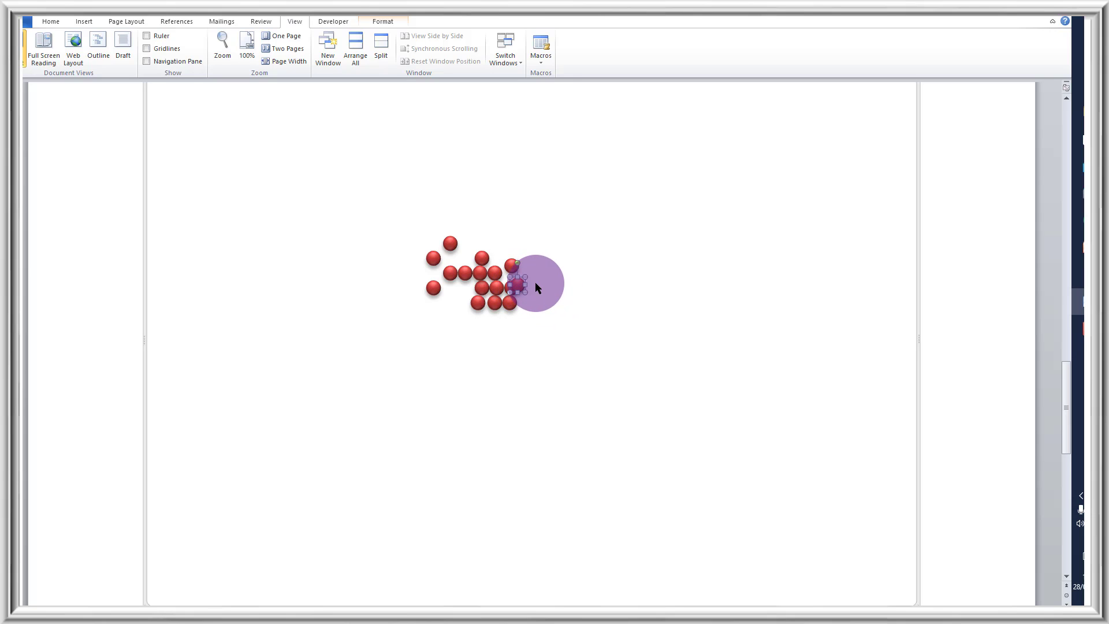
click(535, 287)
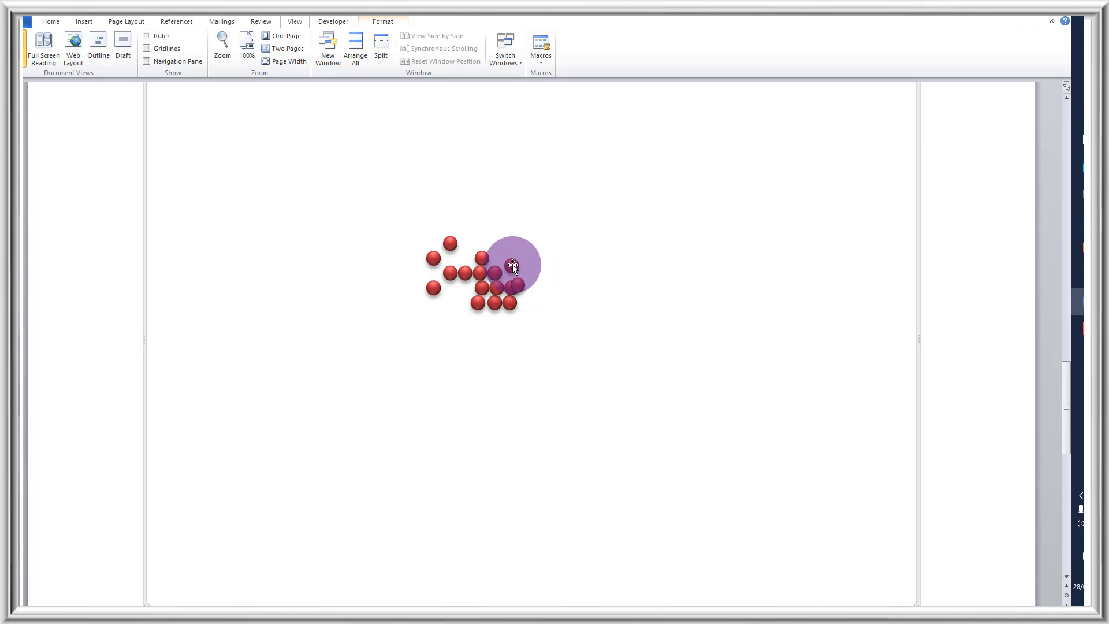
Pack the upper-right and bottom-right circles inward, and move the bottom-left circle to the top of the cluster's right side
click(515, 265)
drag(511, 277, 505, 292)
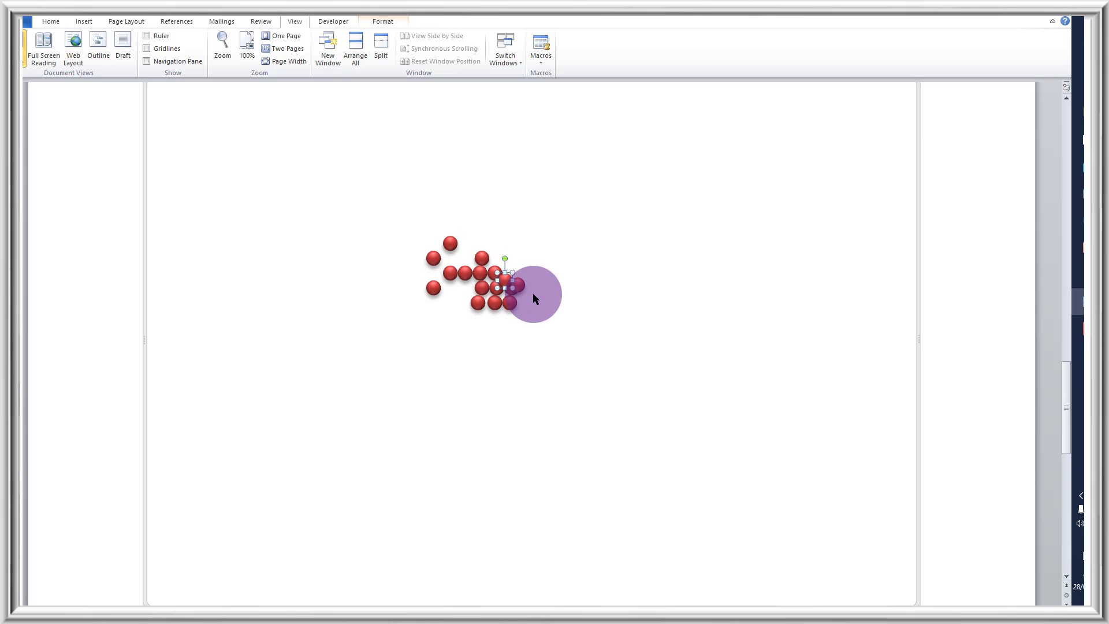
click(509, 305)
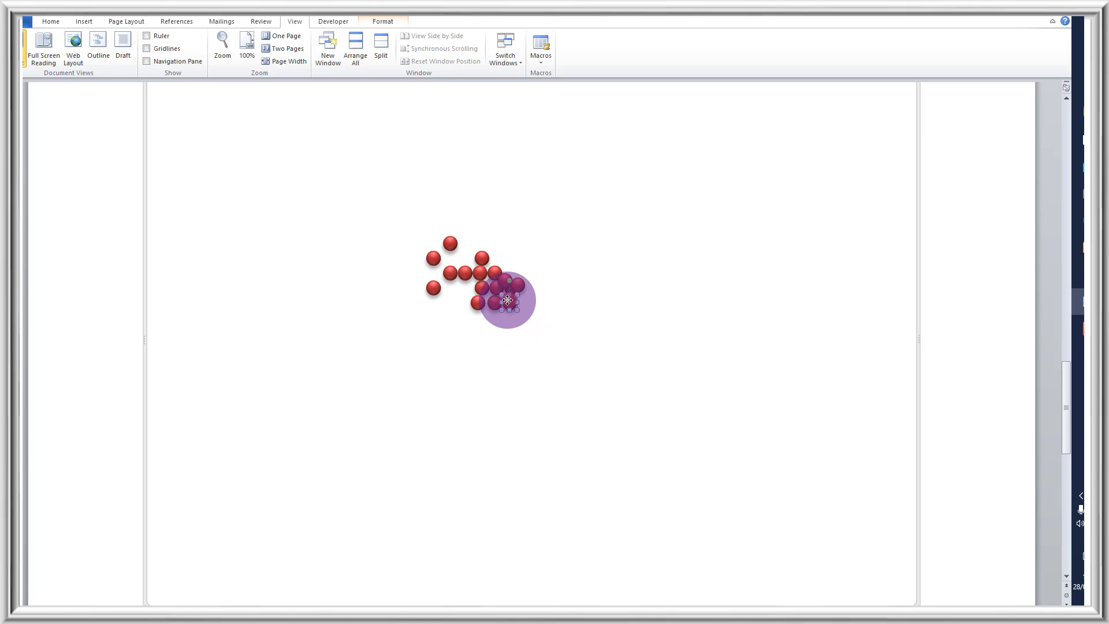
mouse_move(505, 298)
mouse_down()
mouse_move(505, 310)
mouse_move(495, 305)
mouse_up()
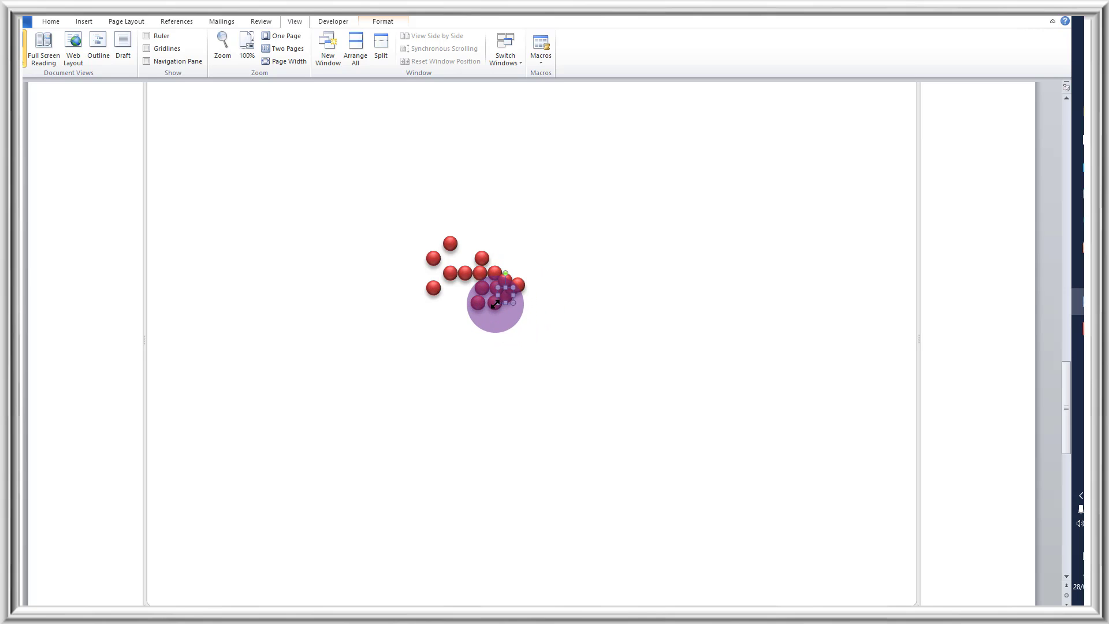
click(473, 302)
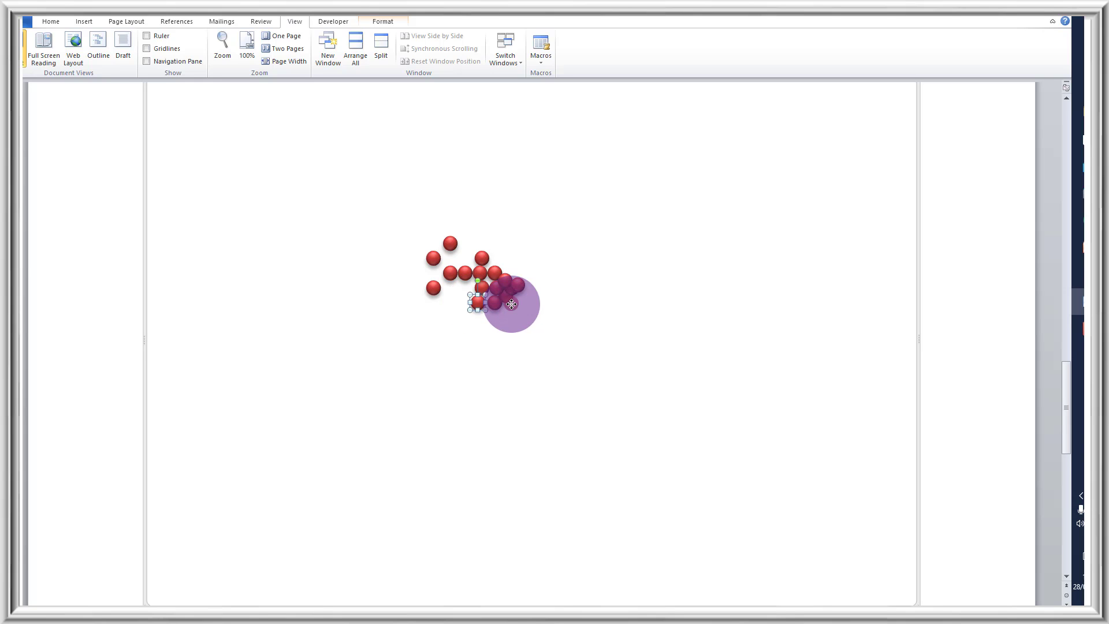
drag(517, 302, 509, 268)
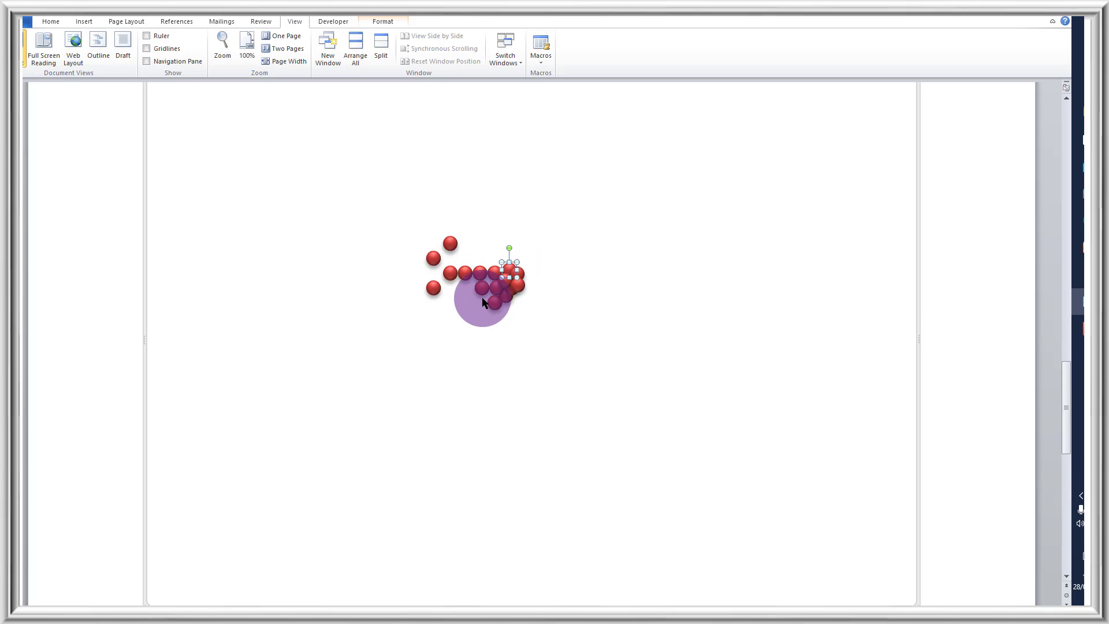
Move the remaining middle-row circles and the lower-left stray circle onto the cluster so they overlap into a compact ball
click(499, 289)
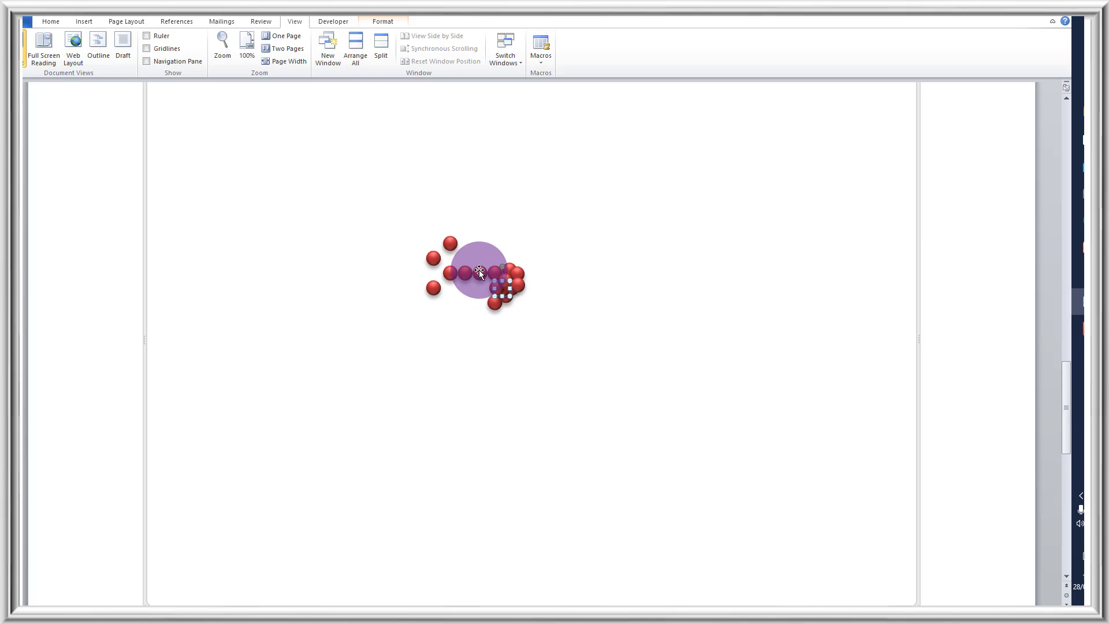
click(481, 270)
click(465, 274)
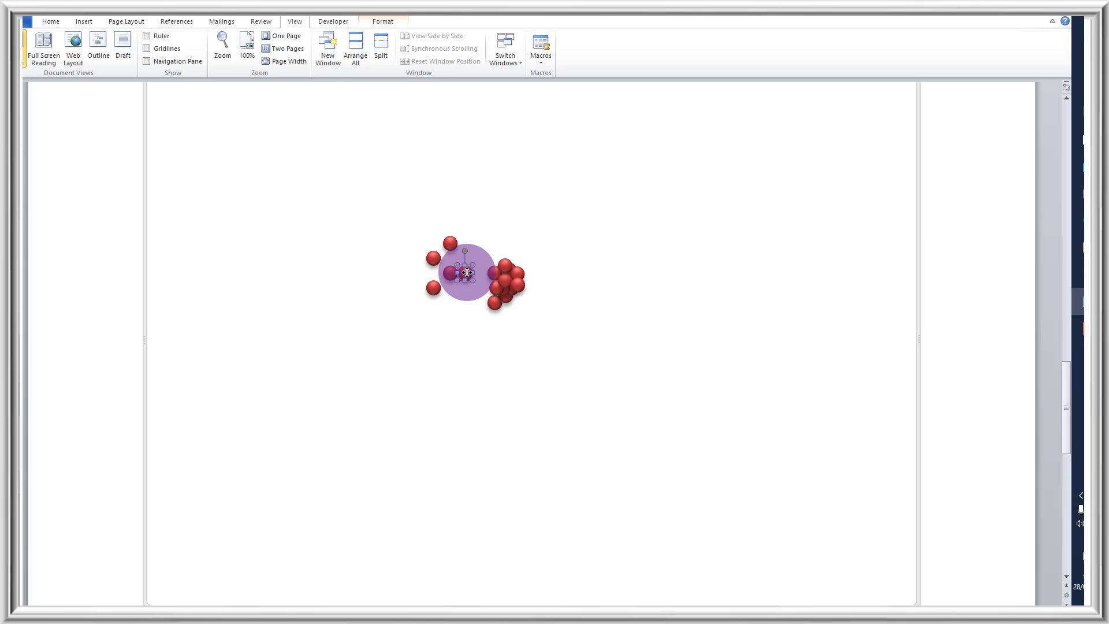
drag(467, 272, 496, 280)
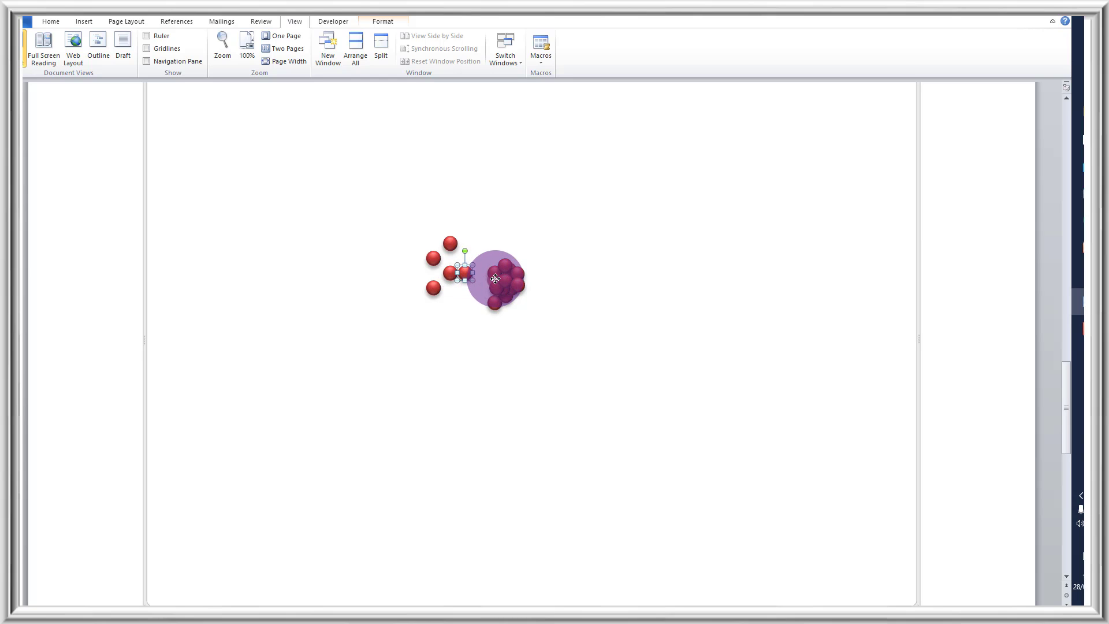
click(433, 289)
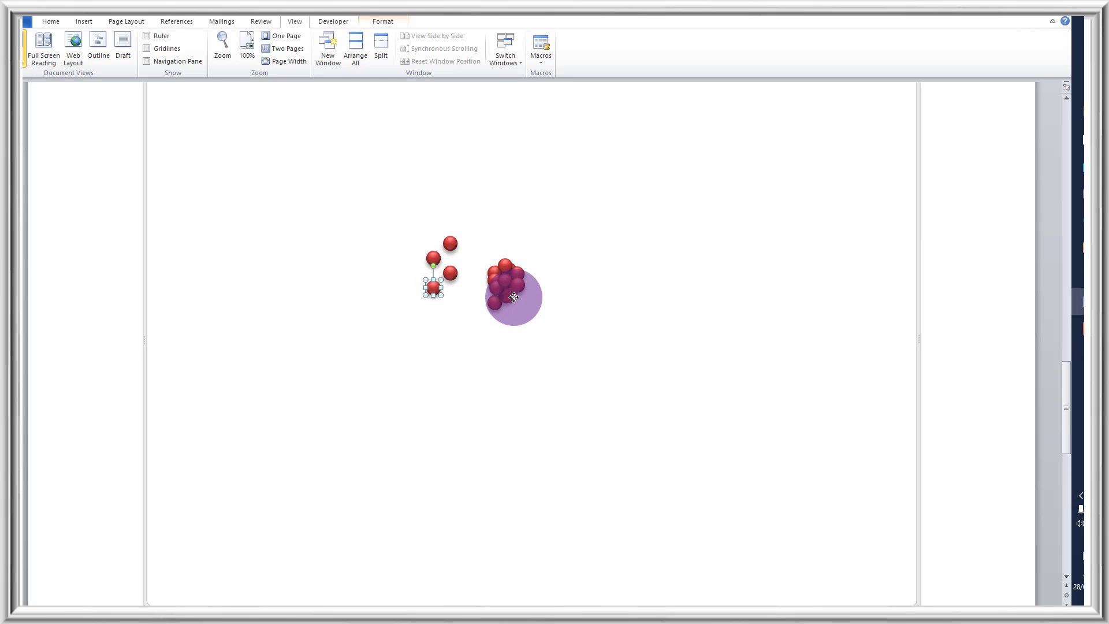
drag(513, 297, 513, 297)
drag(450, 272, 509, 275)
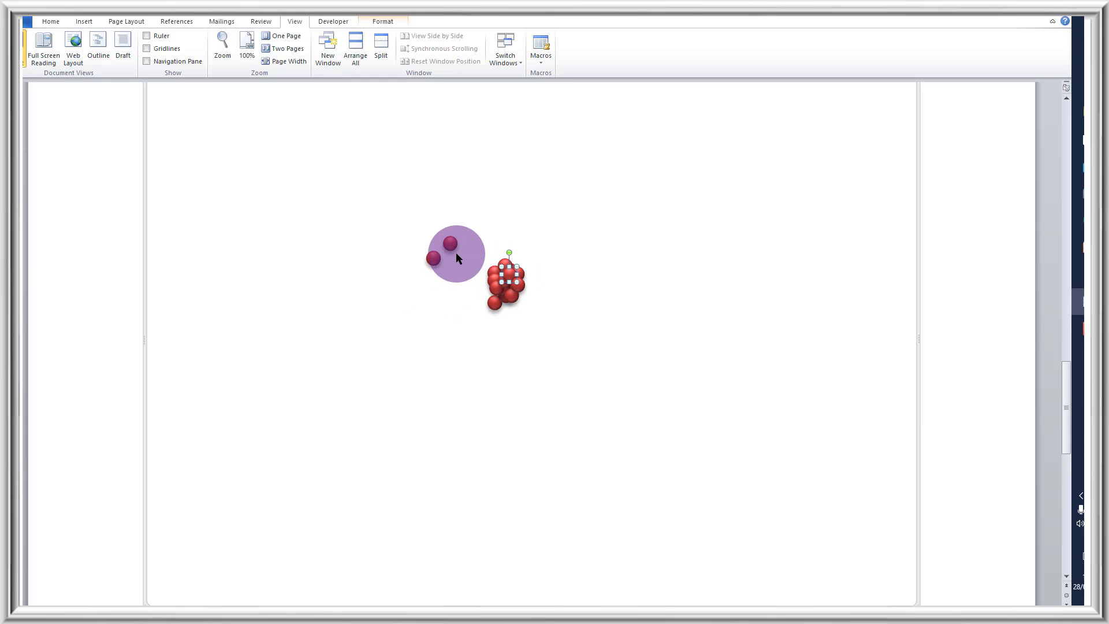
Place one circle by itself well to the left of the cluster and move the other stray circle onto the cluster's upper right
mouse_move(452, 245)
mouse_down()
mouse_move(522, 275)
mouse_move(455, 245)
mouse_up()
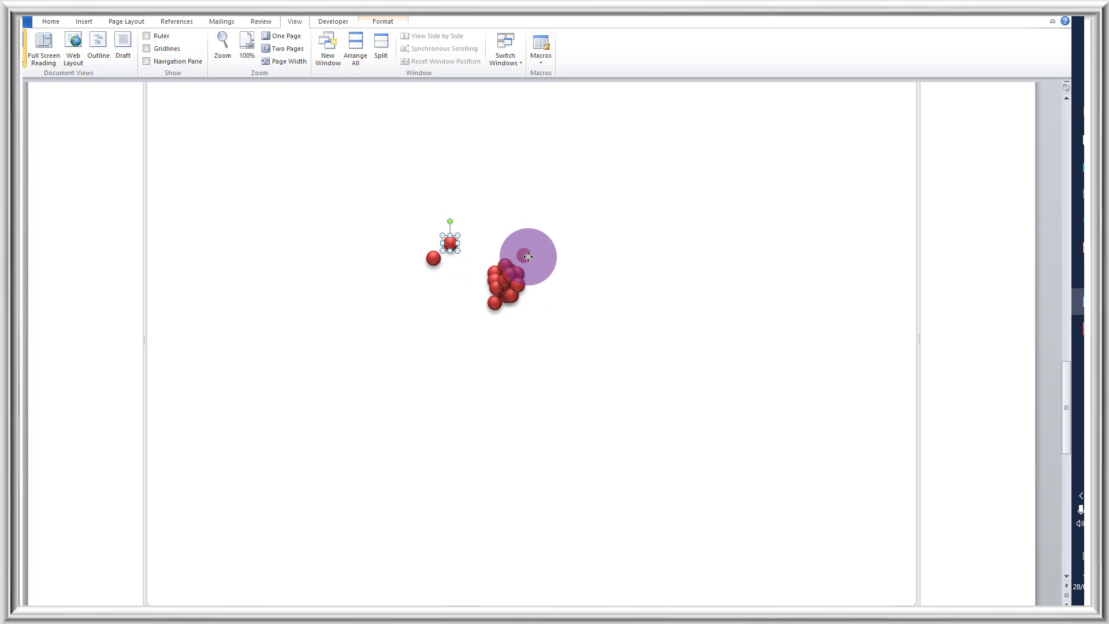
drag(526, 283, 423, 285)
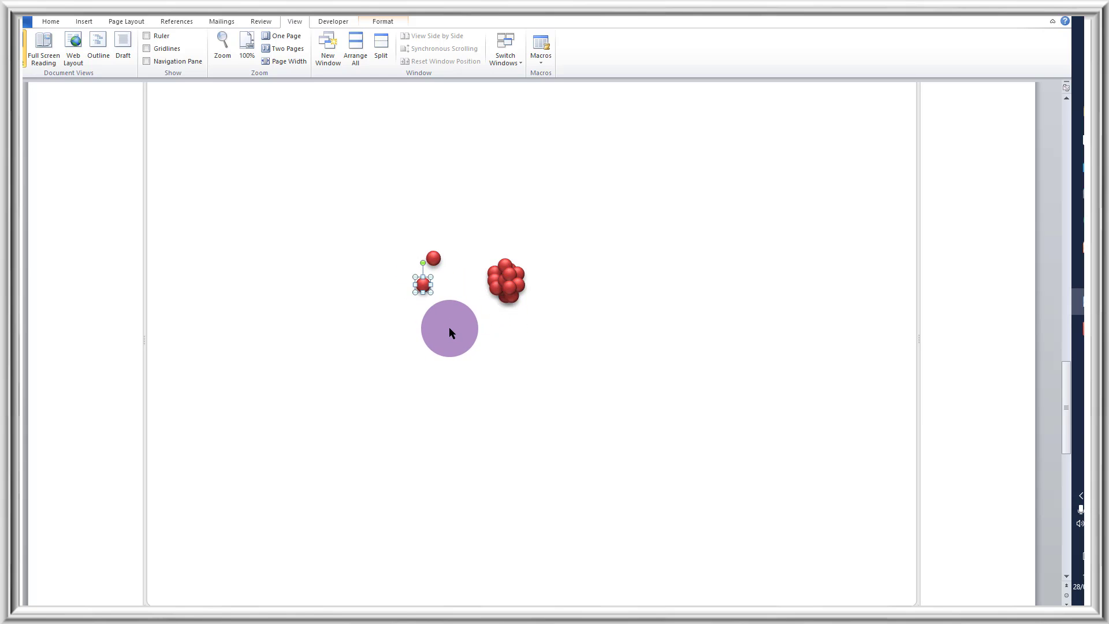
click(434, 257)
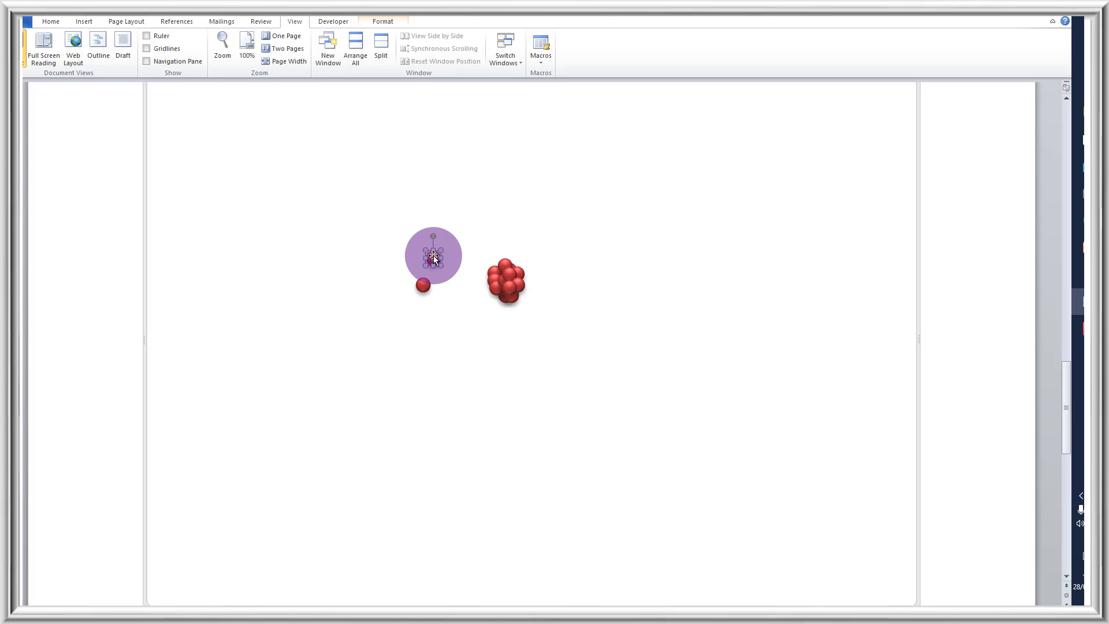
drag(513, 266, 514, 267)
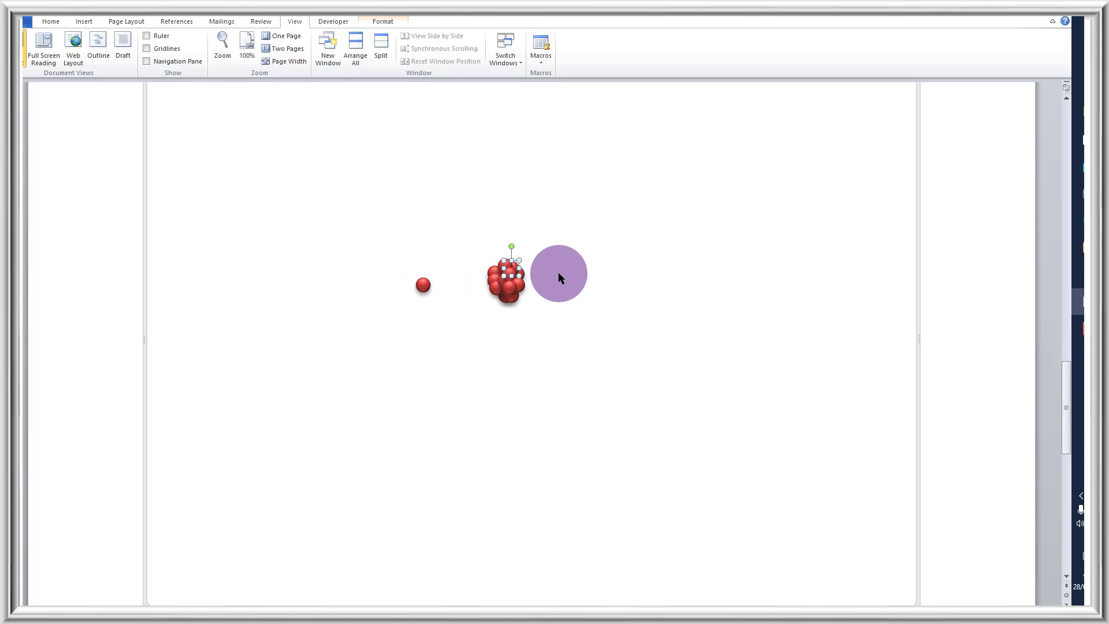
Apply the glossy aqua shape style to the lone circle left of the cluster, and delete that circle
click(556, 272)
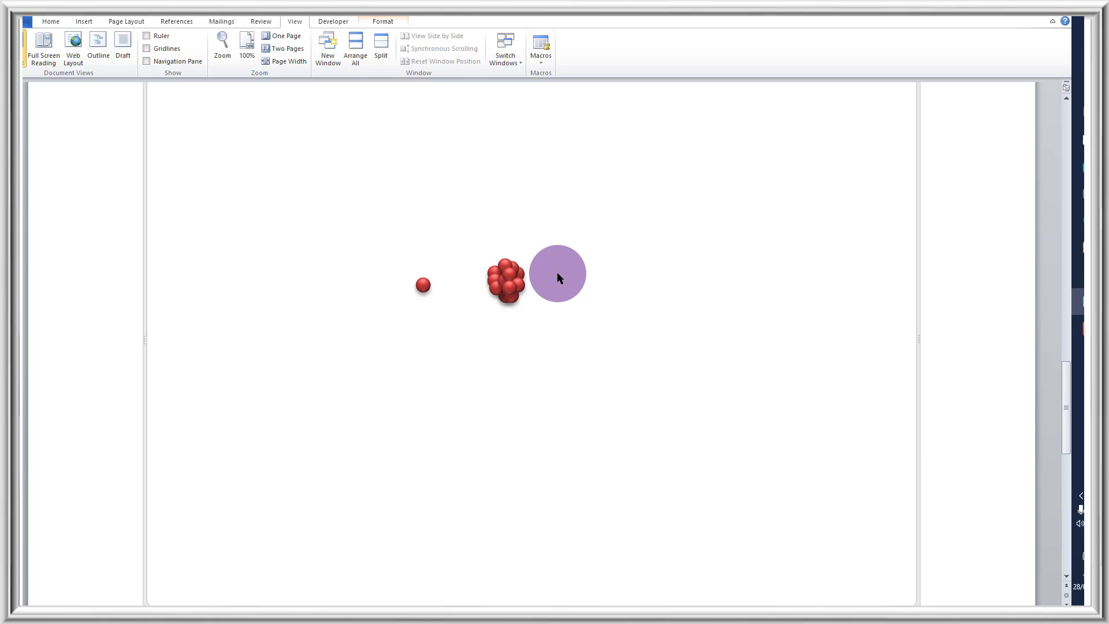
click(424, 287)
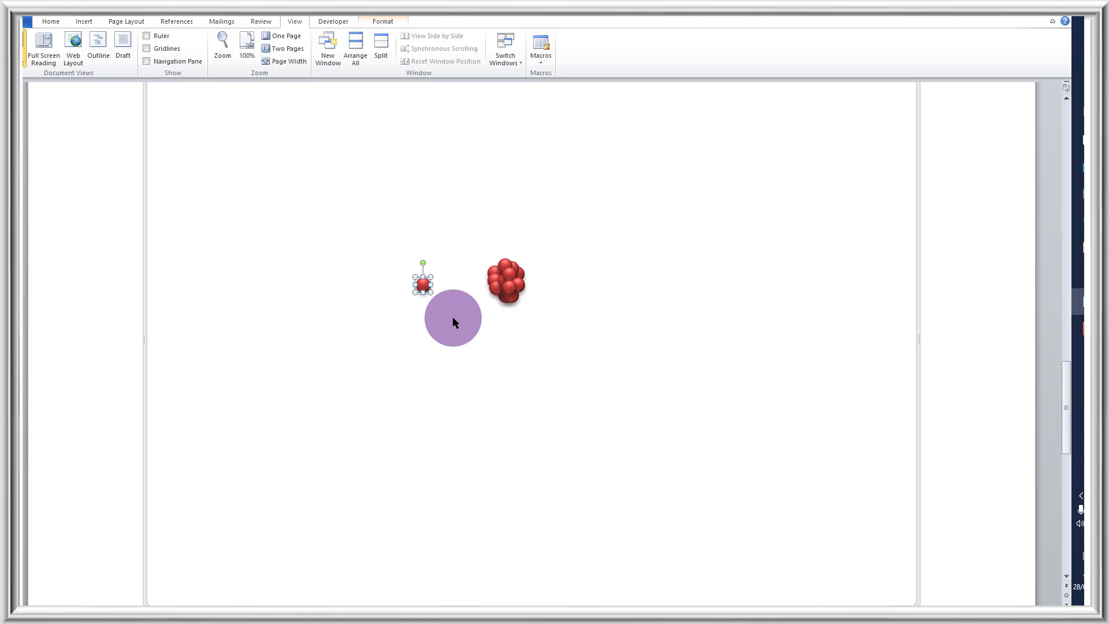
click(383, 23)
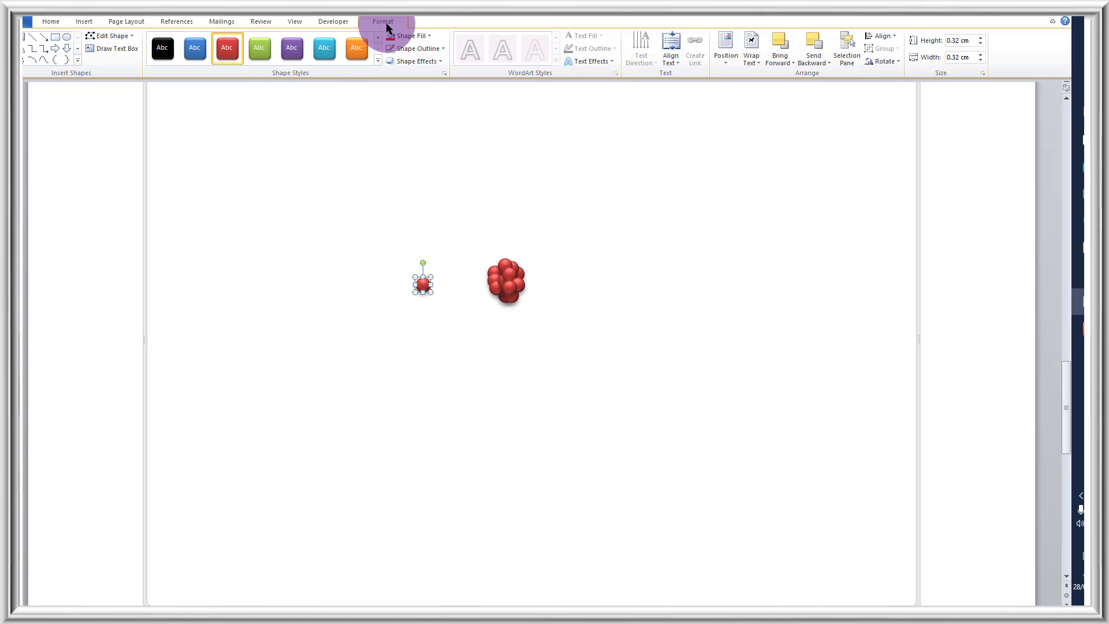
click(324, 48)
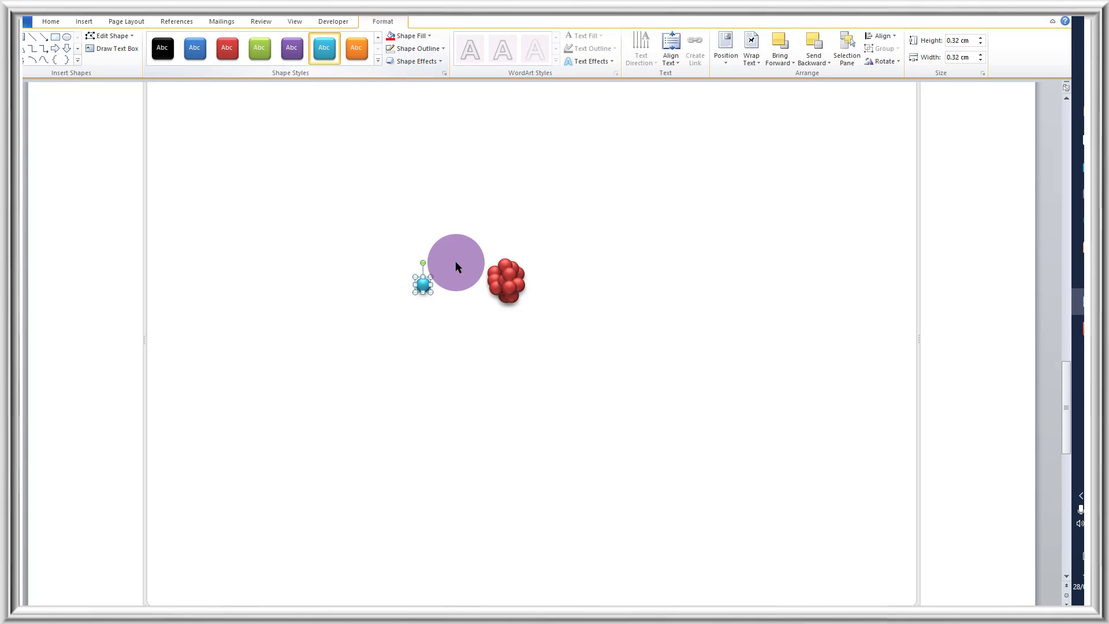
click(421, 286)
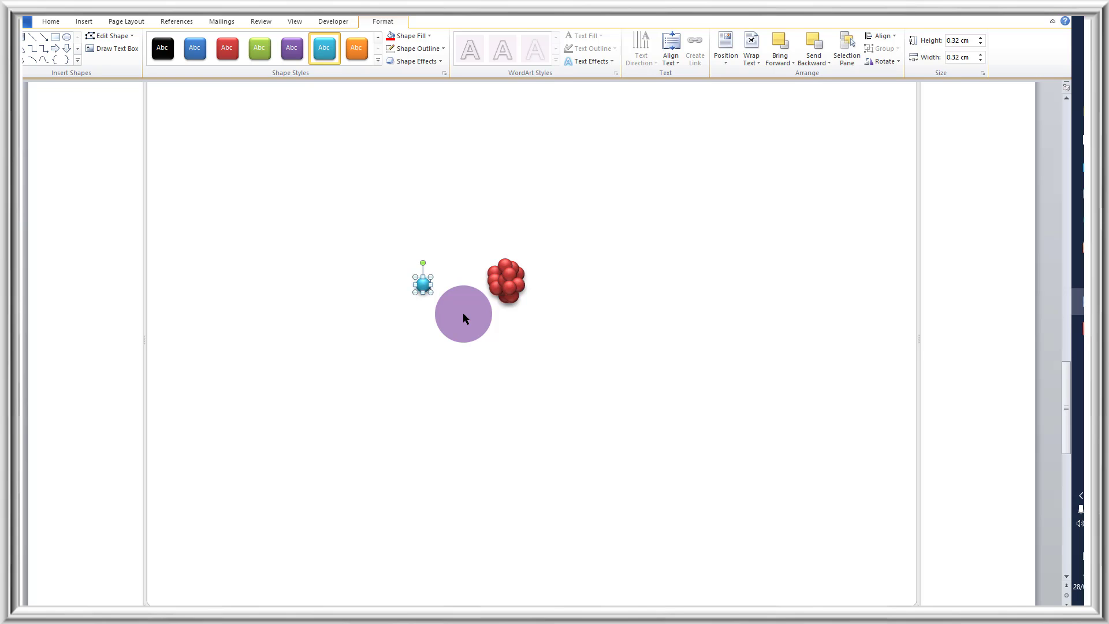
key(Delete)
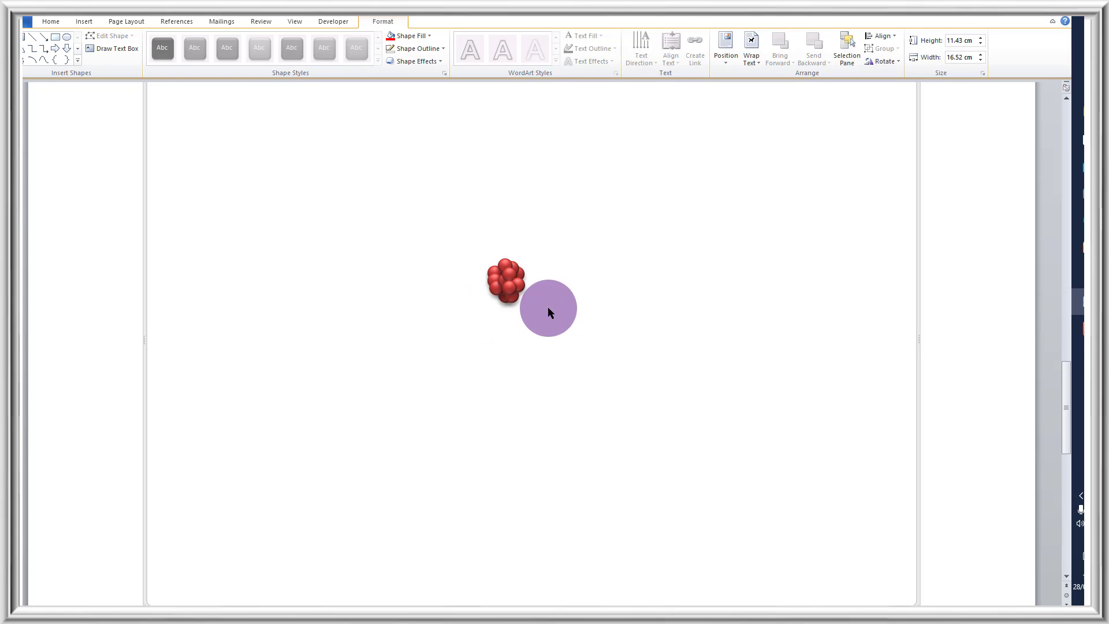
Duplicate the whole red cluster, apply the glossy aqua shape style to the copy and place it just left of the red one
drag(560, 335, 442, 230)
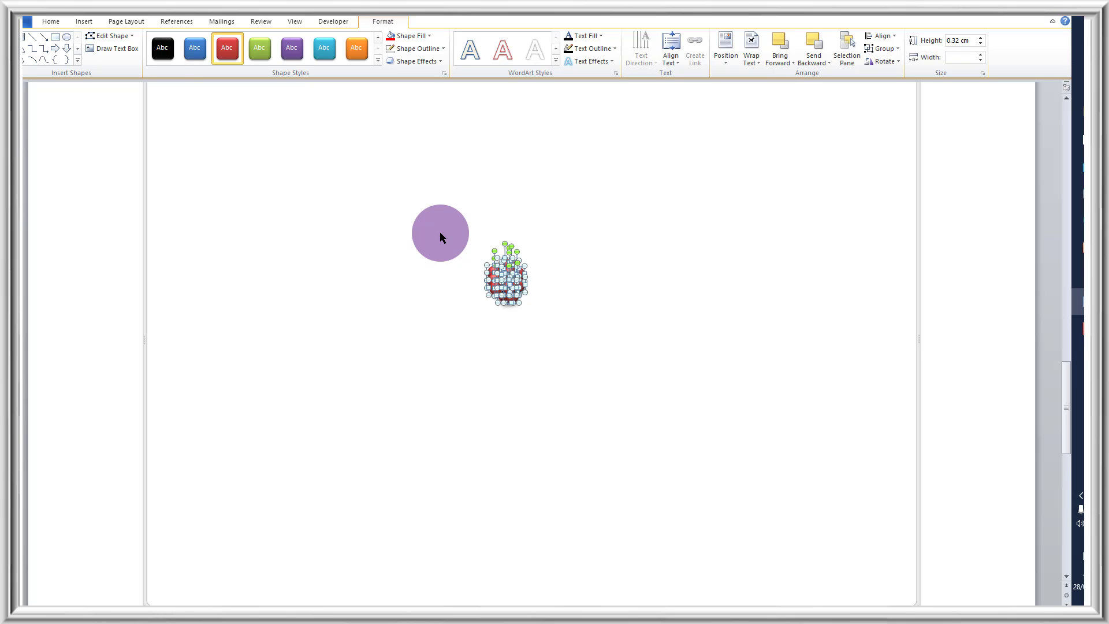
key(ctrl+v)
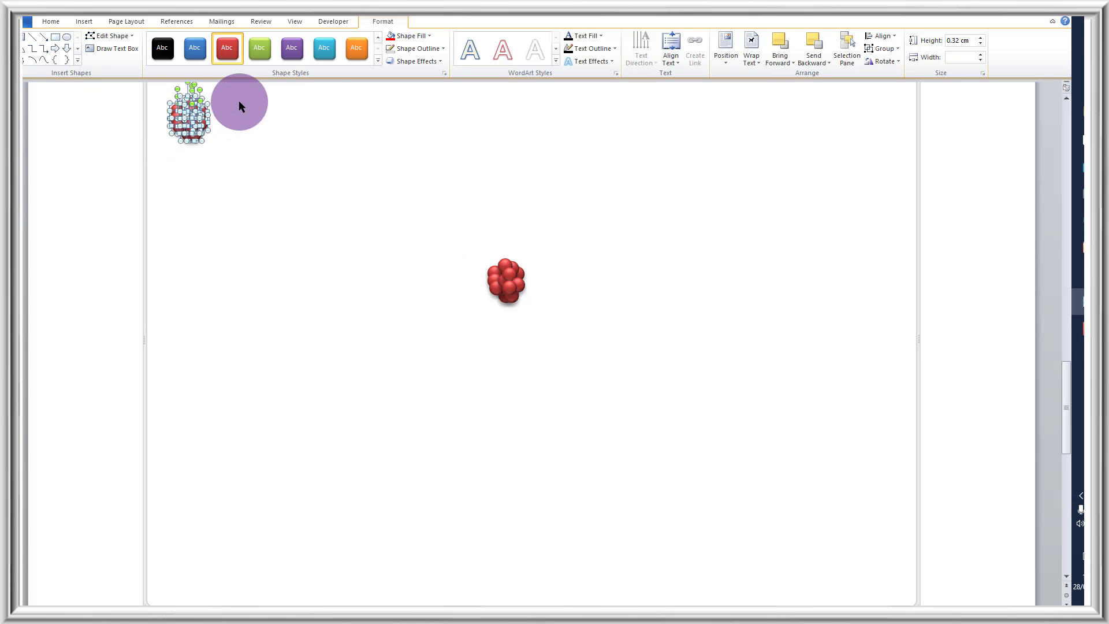
click(324, 47)
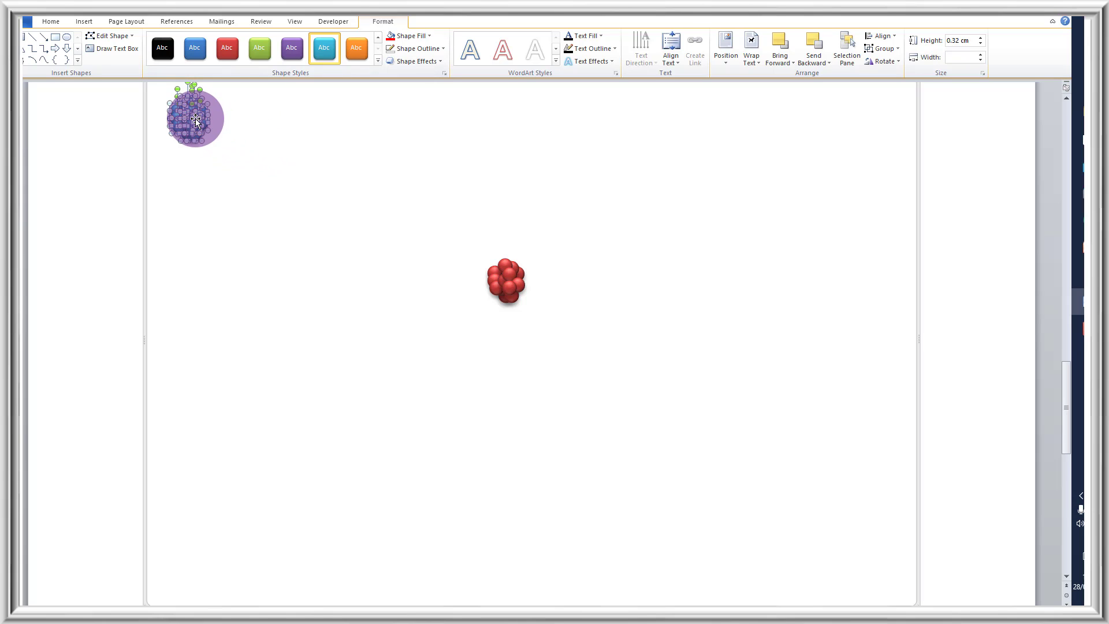
drag(193, 116, 457, 286)
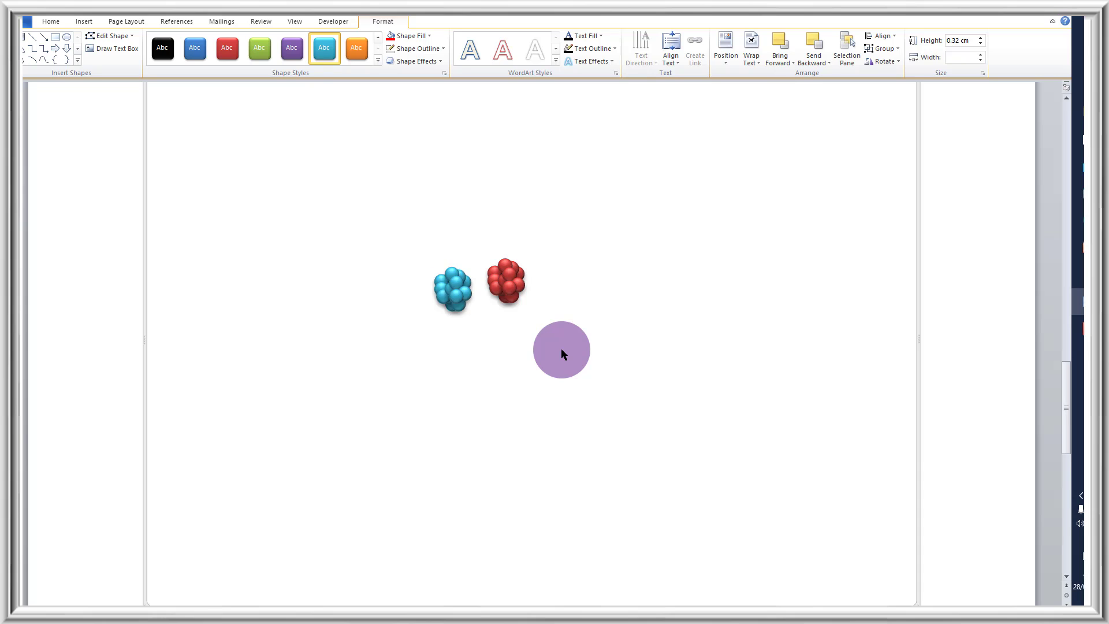
click(469, 330)
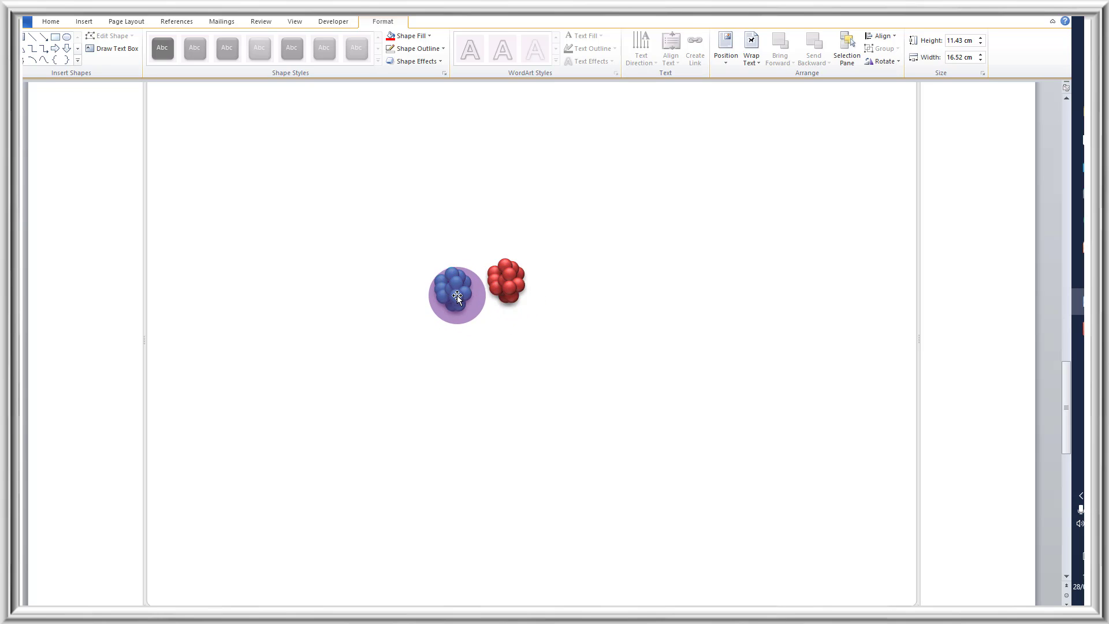
Group all circles of the aqua cluster into a single object
drag(397, 241, 484, 329)
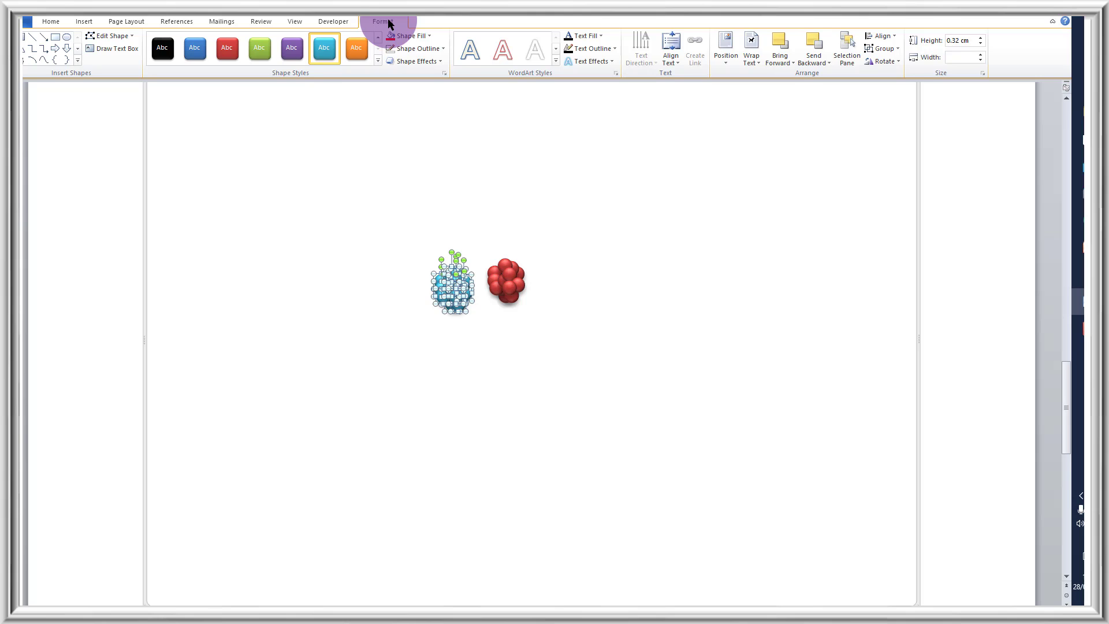
click(896, 49)
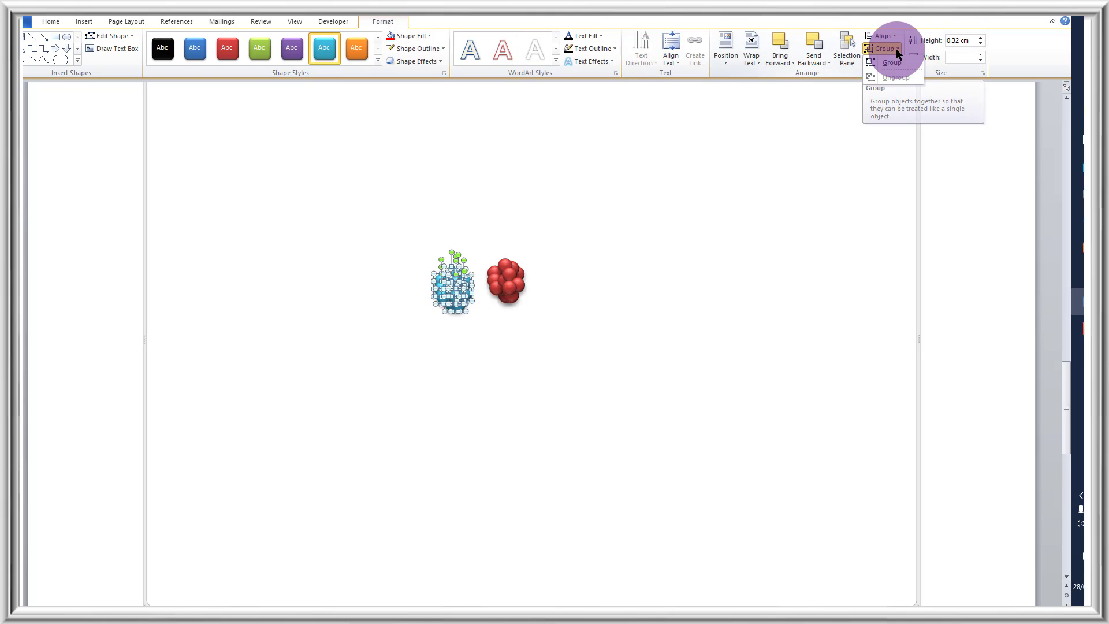
click(893, 62)
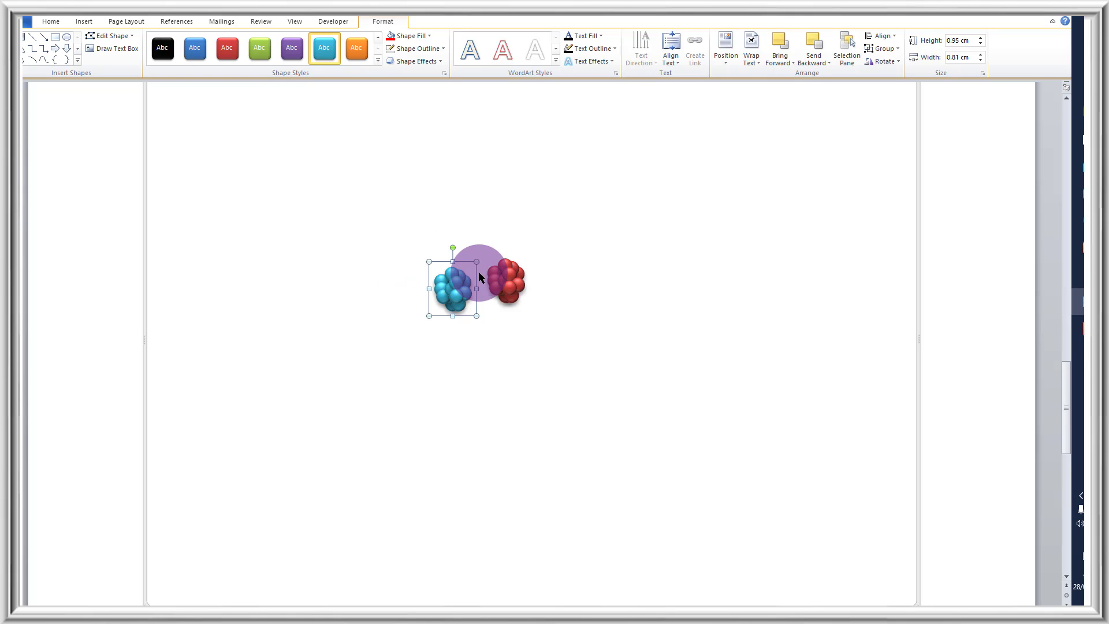
click(537, 354)
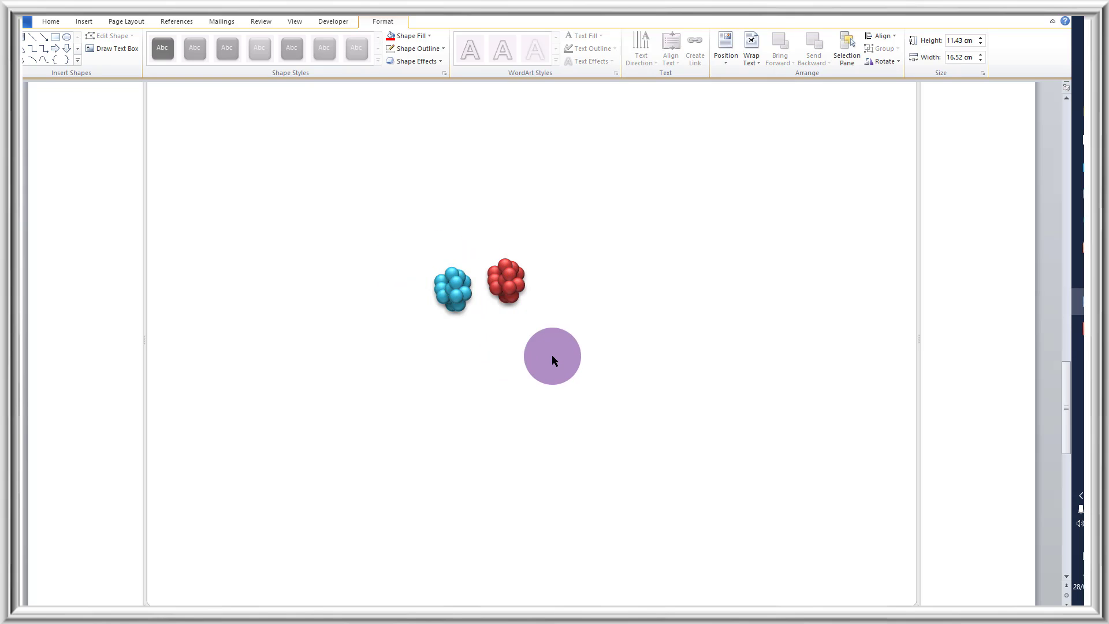
Rotate the aqua group upside down and place it directly over the red cluster
click(462, 306)
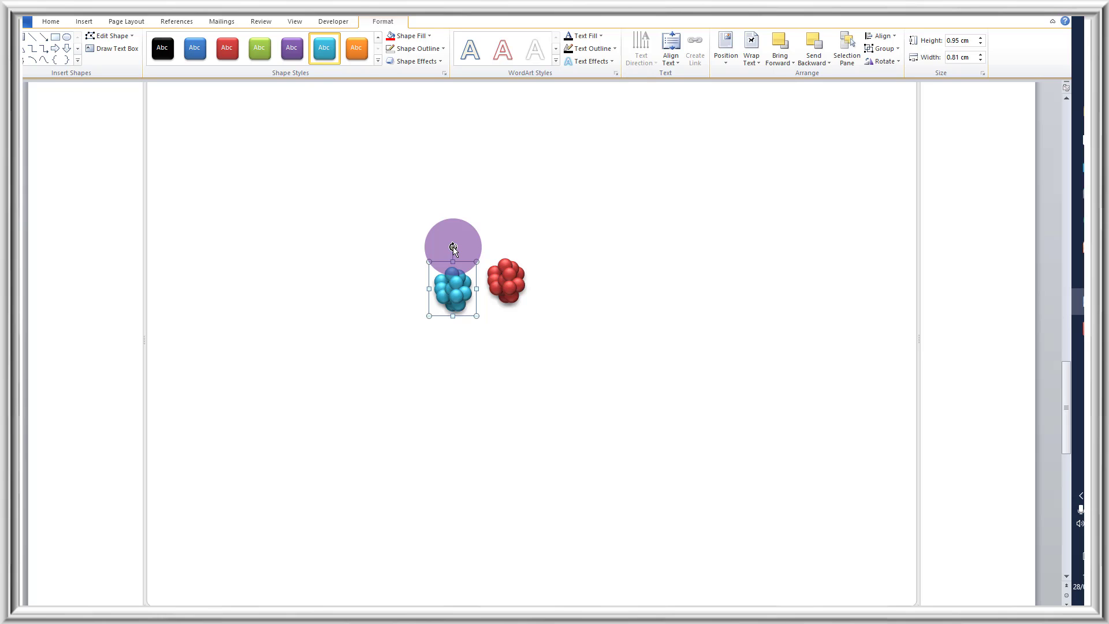
drag(452, 247, 458, 330)
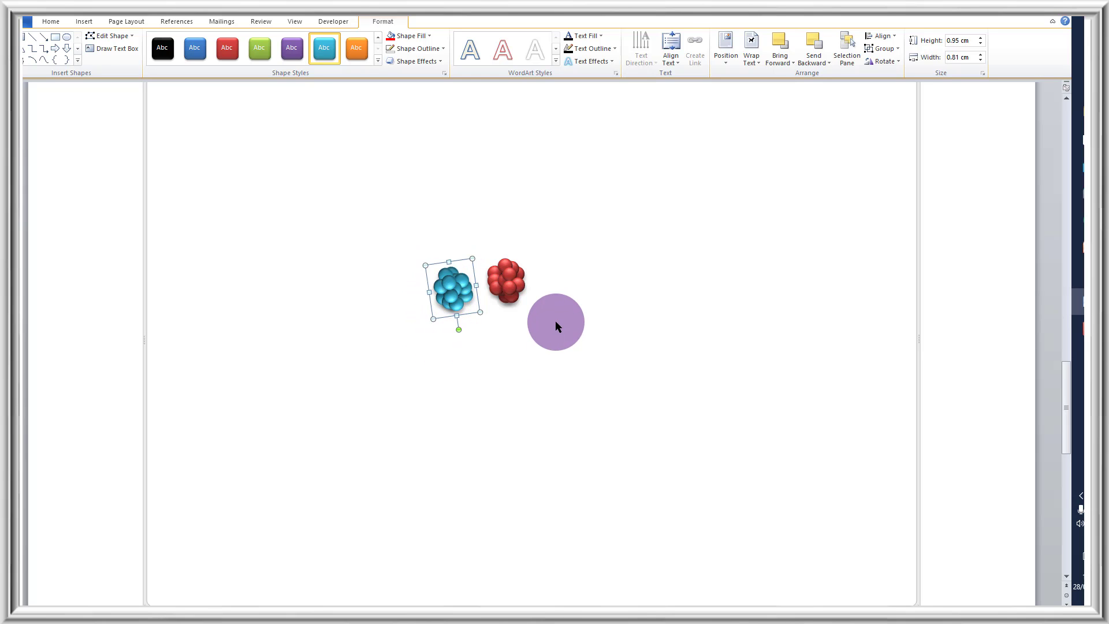
drag(461, 331, 453, 330)
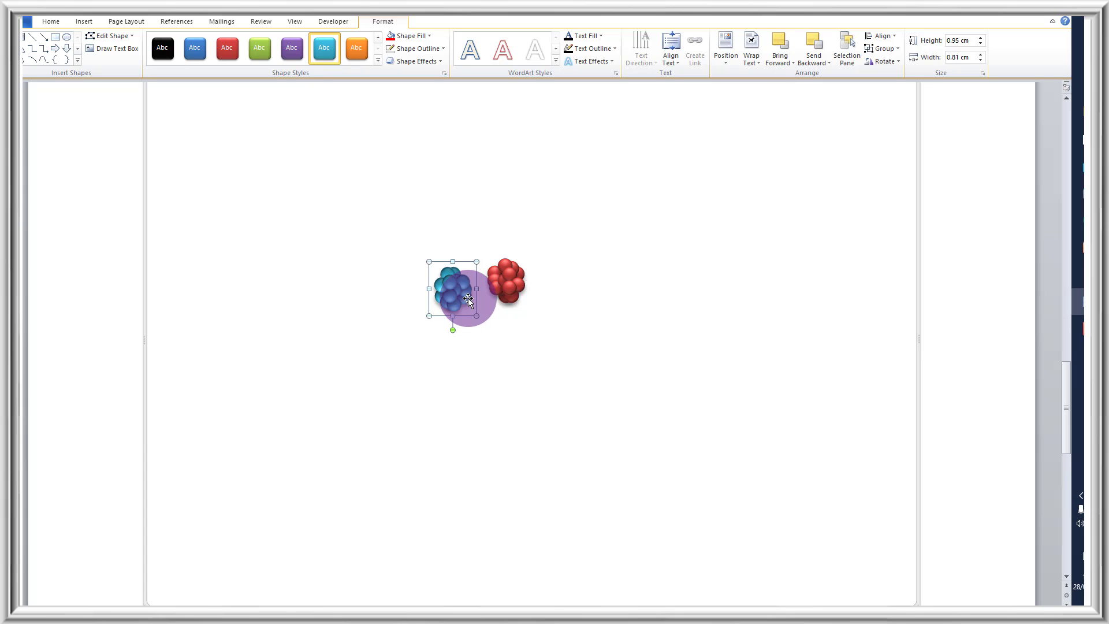
drag(468, 298, 523, 288)
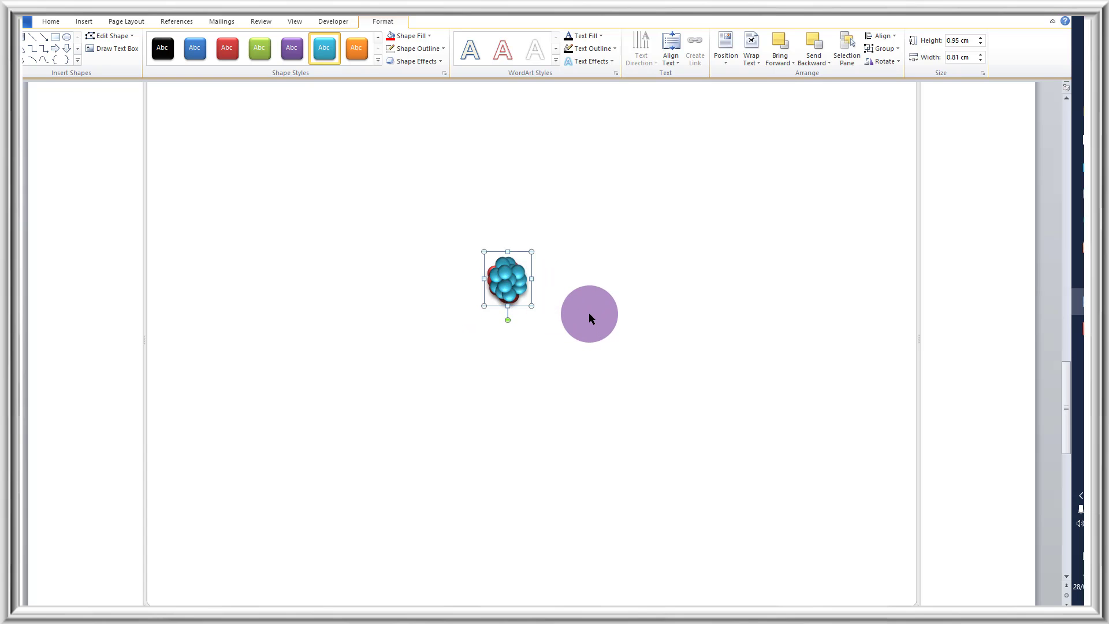
click(588, 313)
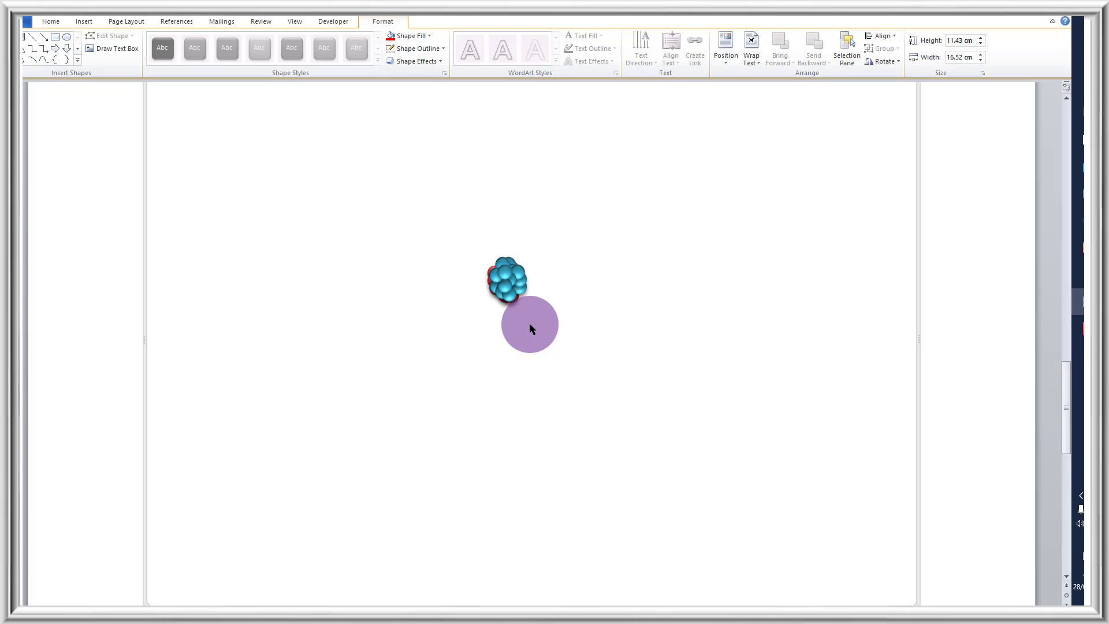
Ungroup the aqua cluster lying over the red circles into individual circles
drag(549, 328, 454, 216)
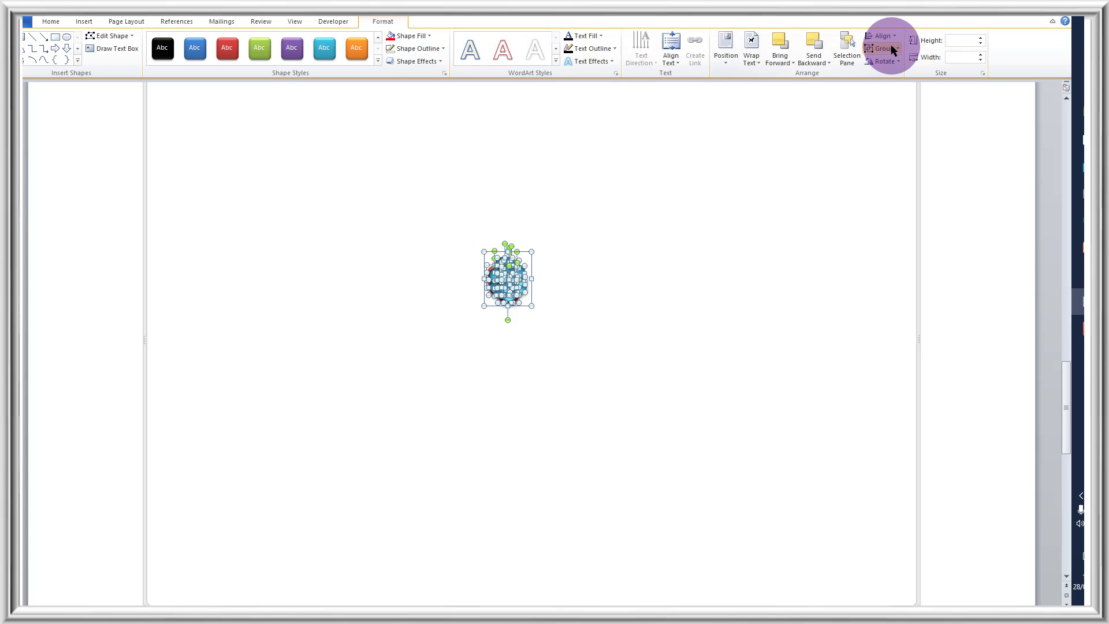
click(887, 49)
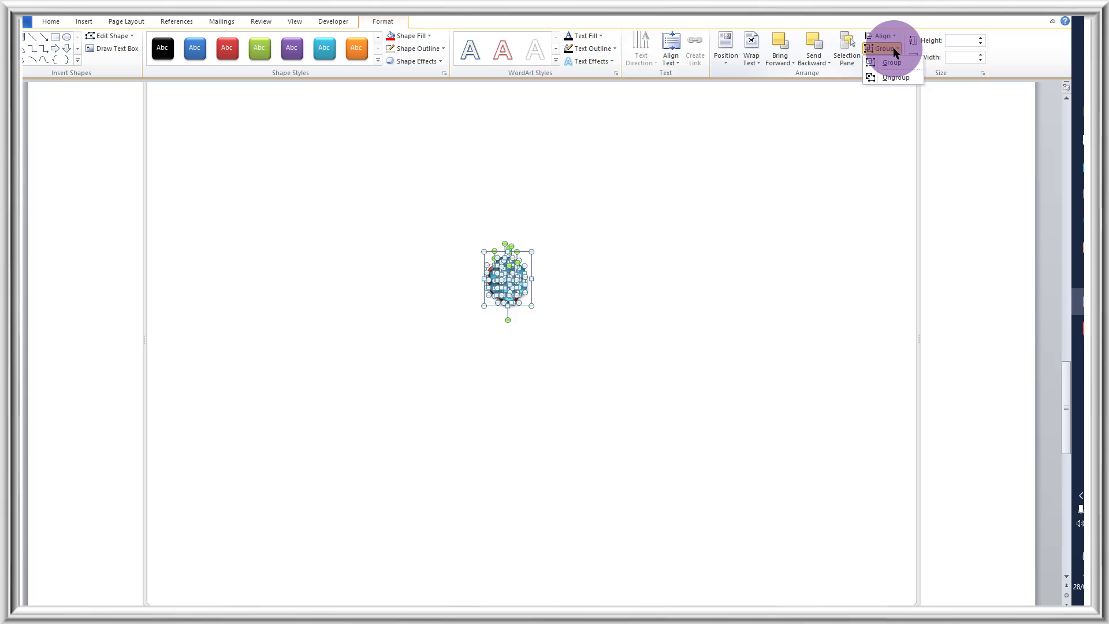
click(895, 78)
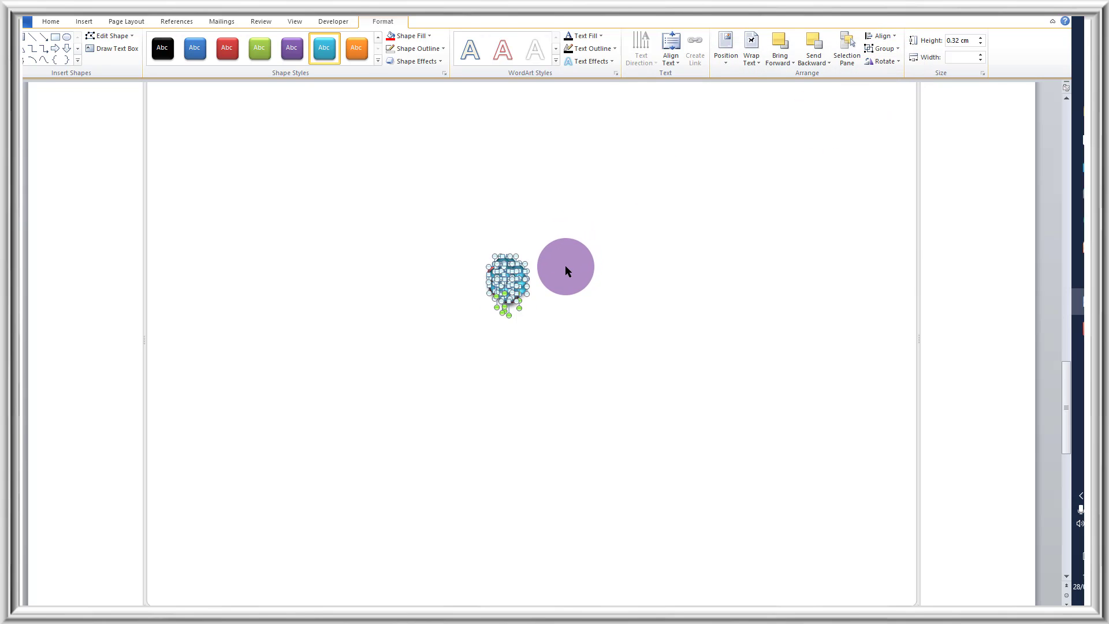
click(565, 265)
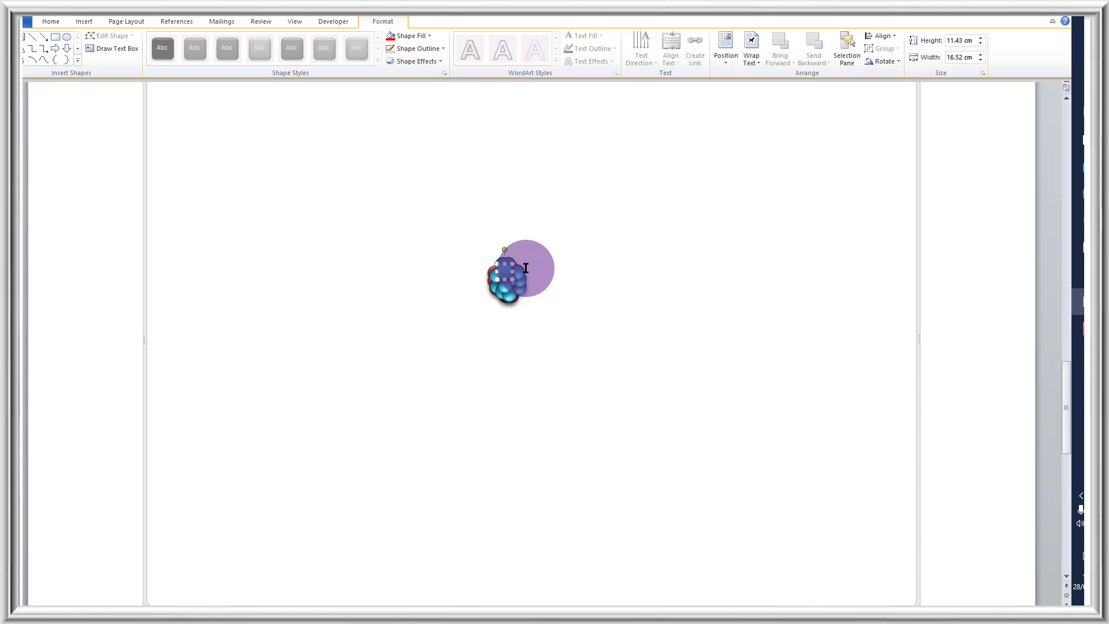
Spread the aqua circles out one by one into a loose ring around the red cluster
drag(527, 270, 493, 220)
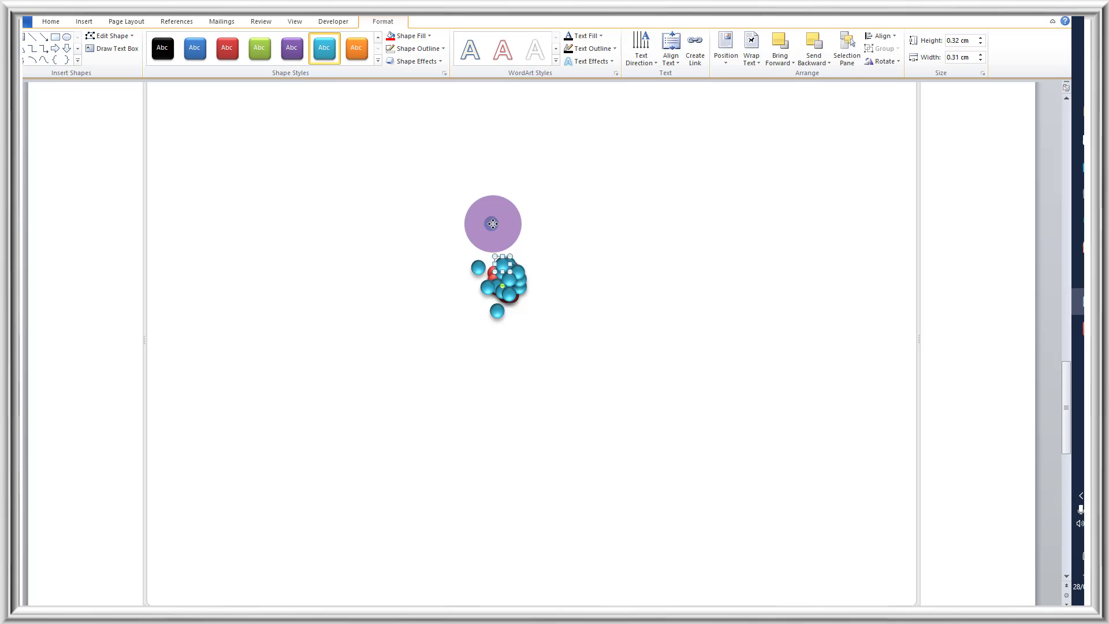
click(511, 275)
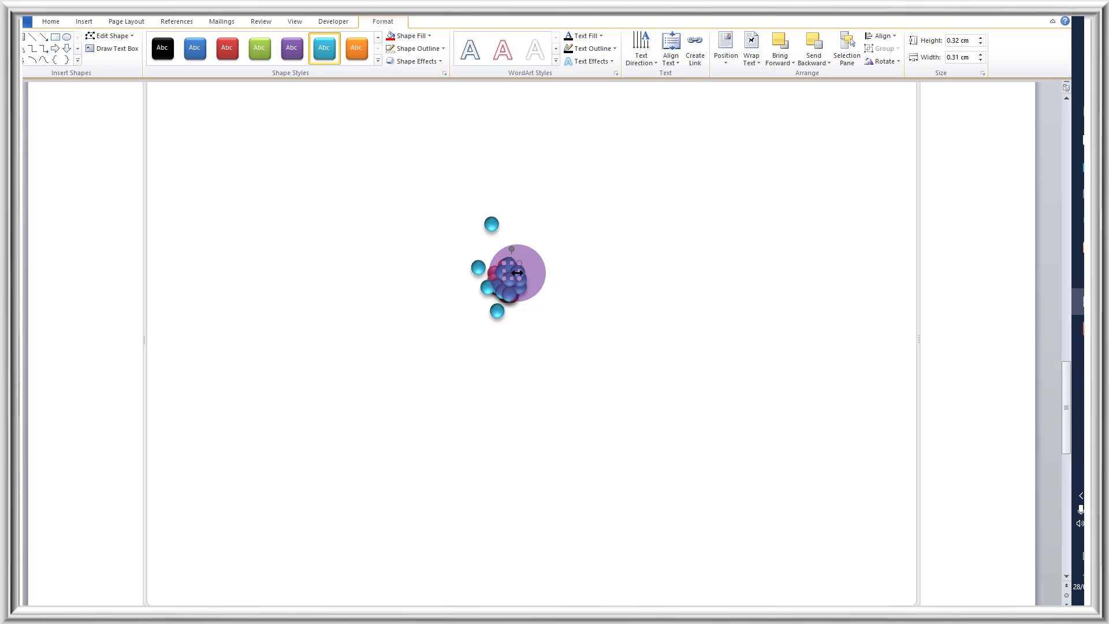
drag(509, 276, 532, 268)
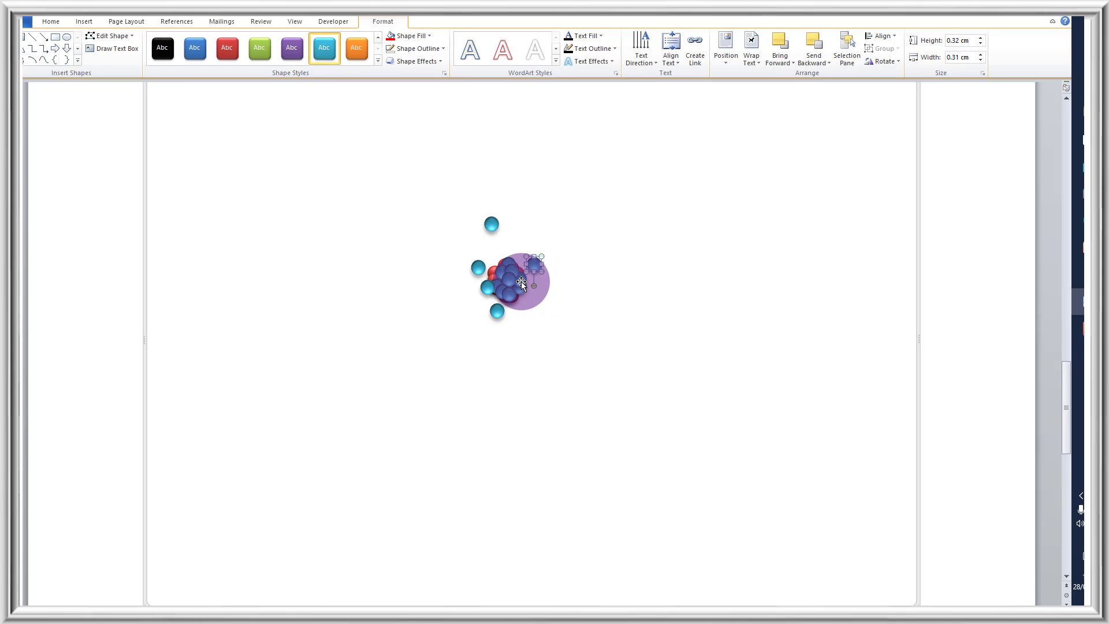
click(519, 286)
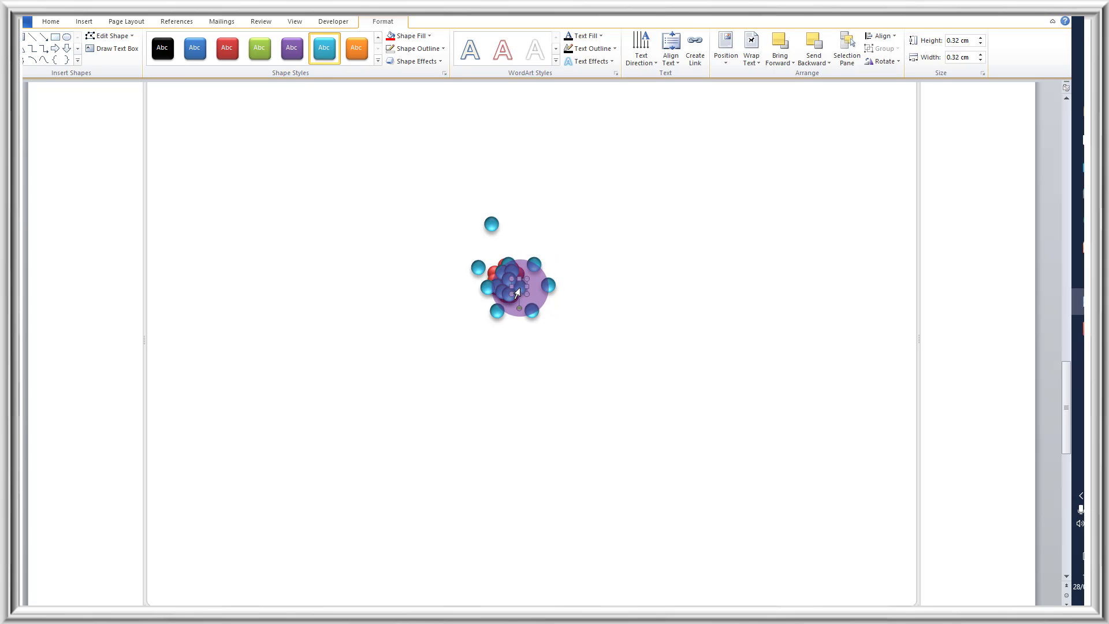
drag(520, 286, 519, 325)
drag(512, 270, 553, 311)
drag(505, 277, 463, 285)
Move the last aqua circle from the red cluster's lower left to its upper right edge and send it to the back
click(497, 287)
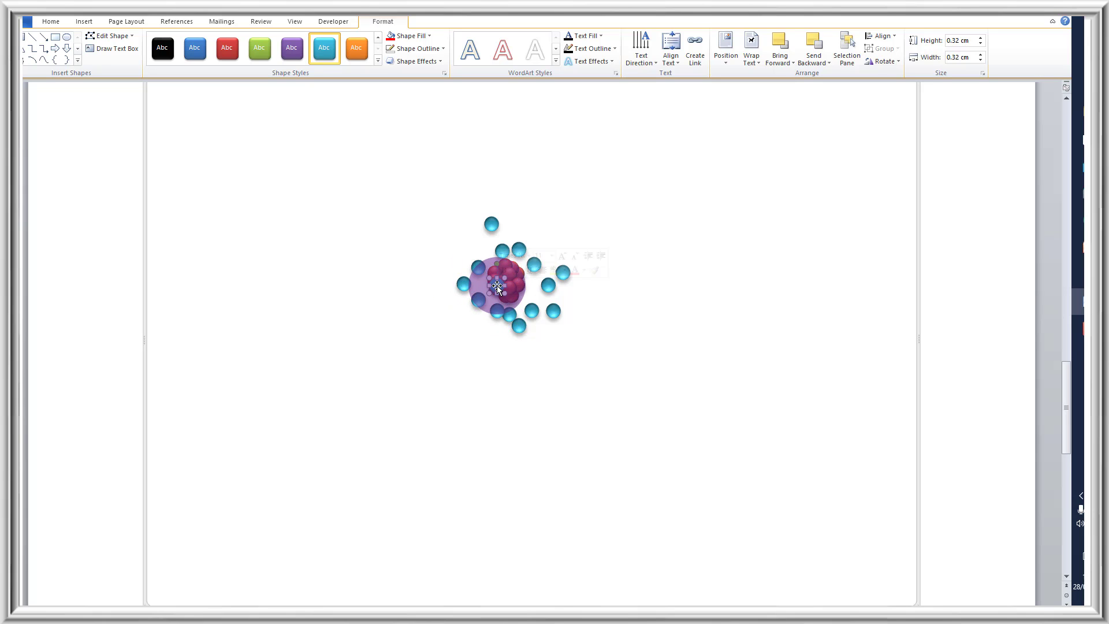
drag(533, 296, 520, 275)
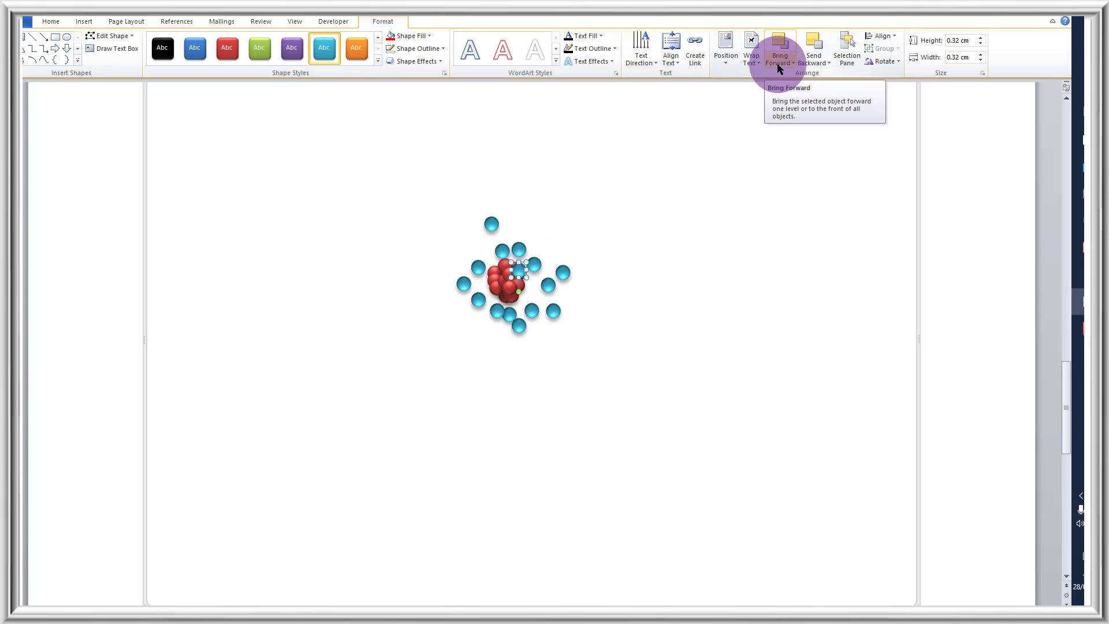
click(830, 64)
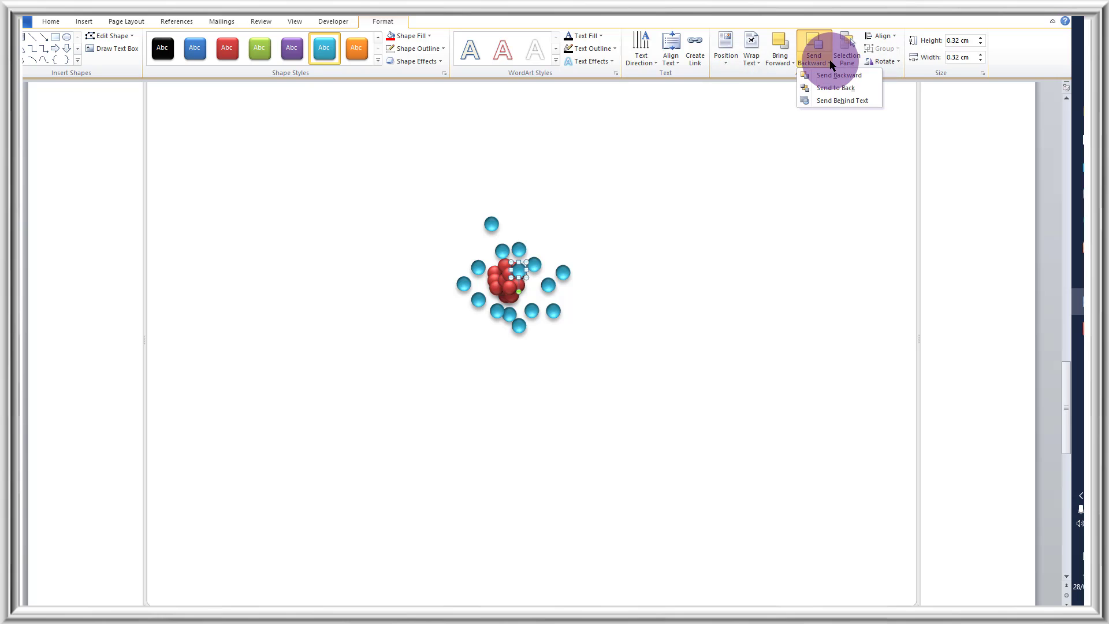
click(828, 88)
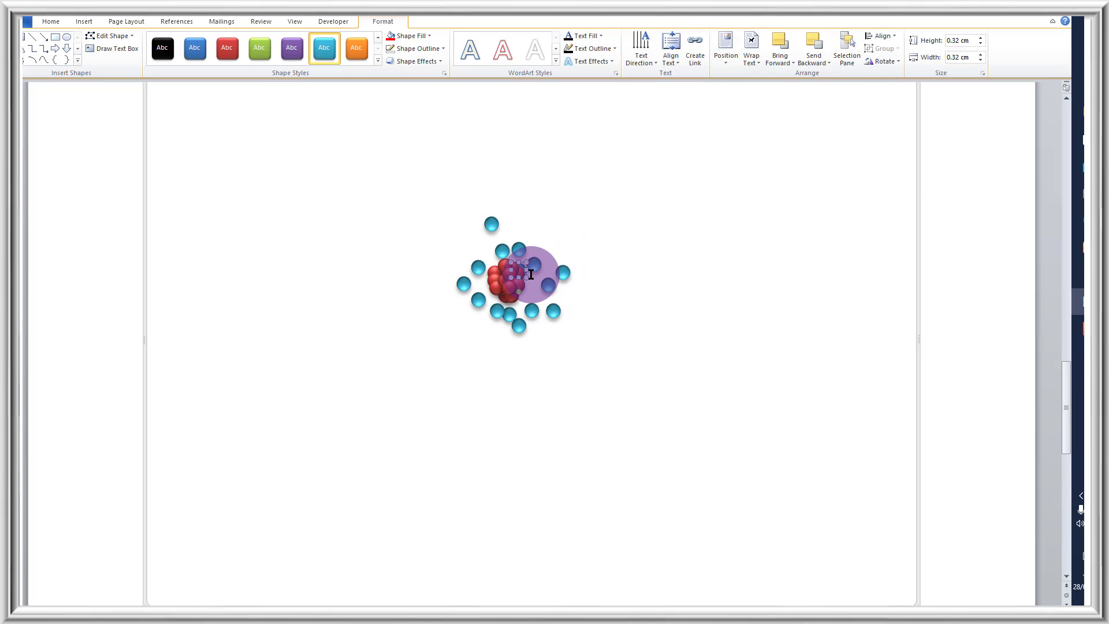
Bring the aqua circle at the red cluster's upper right edge forward one level
click(820, 61)
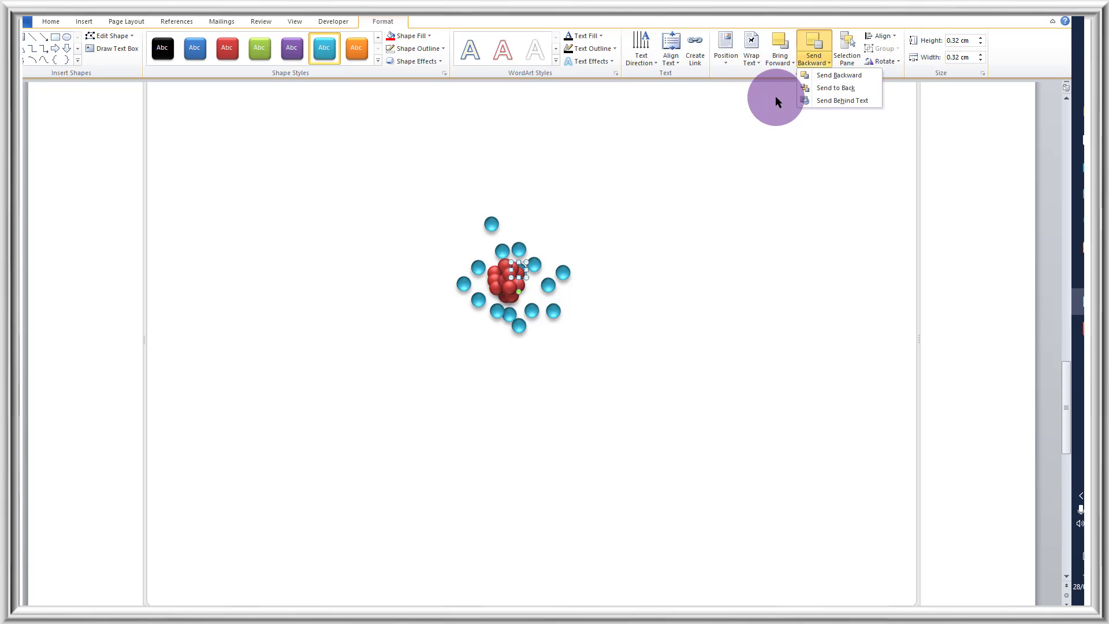
click(775, 61)
click(793, 63)
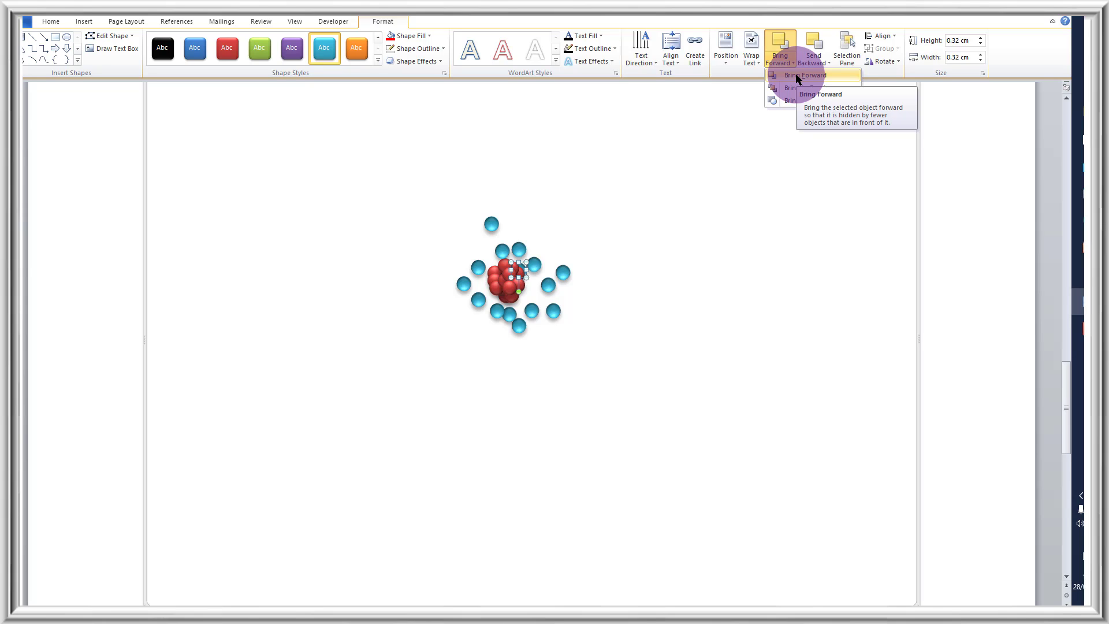
click(796, 76)
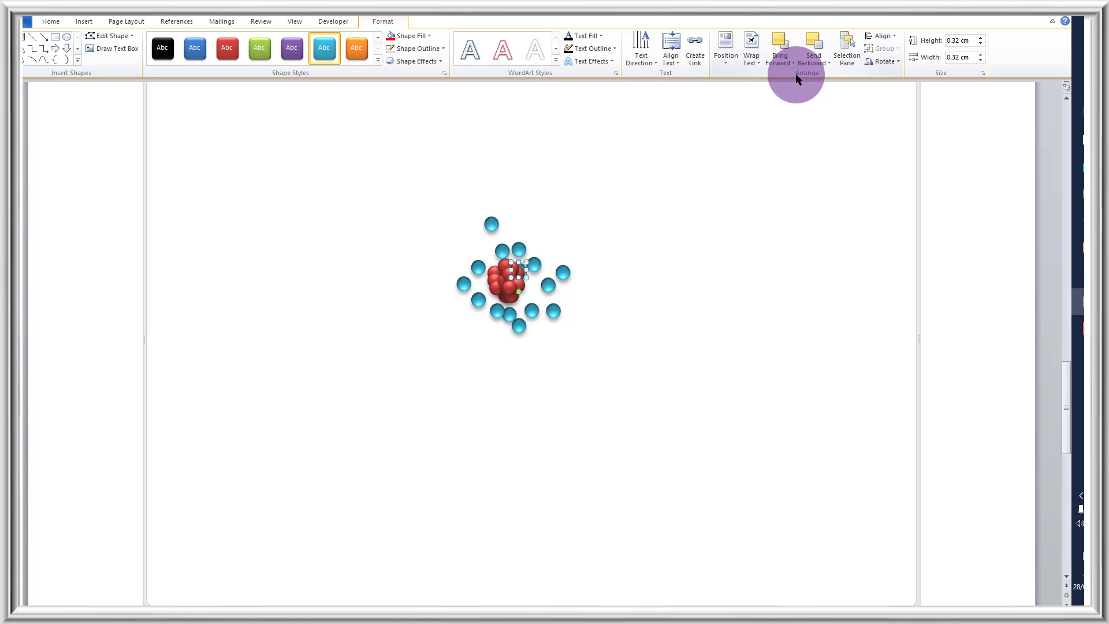
Bring the aqua circle at the red cluster's upper right edge forward through two more levels of the stacking order
click(786, 65)
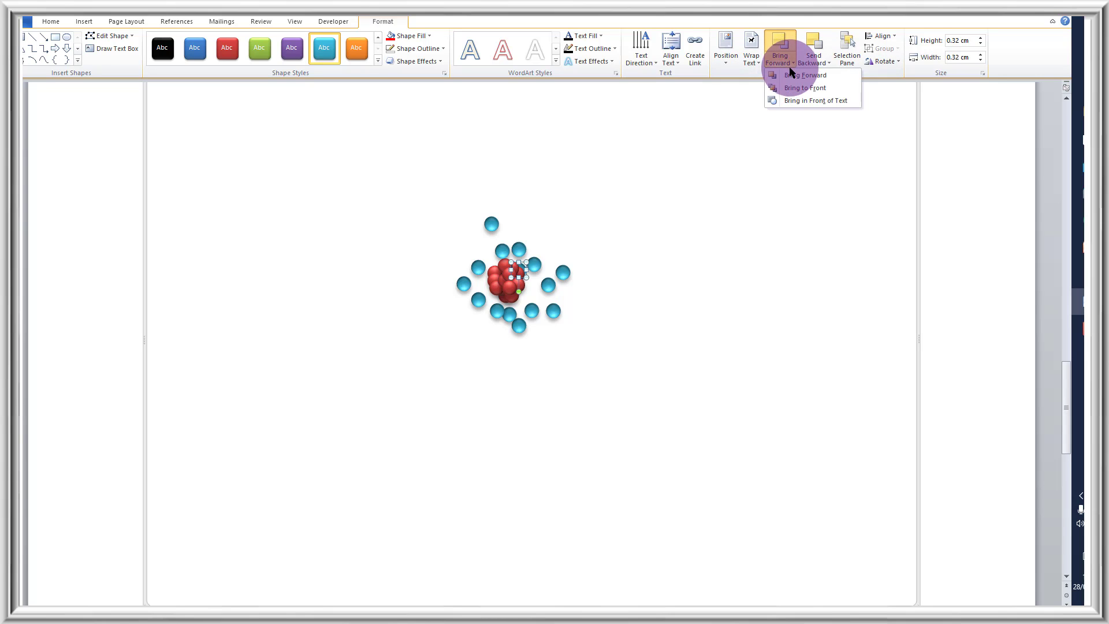
click(793, 77)
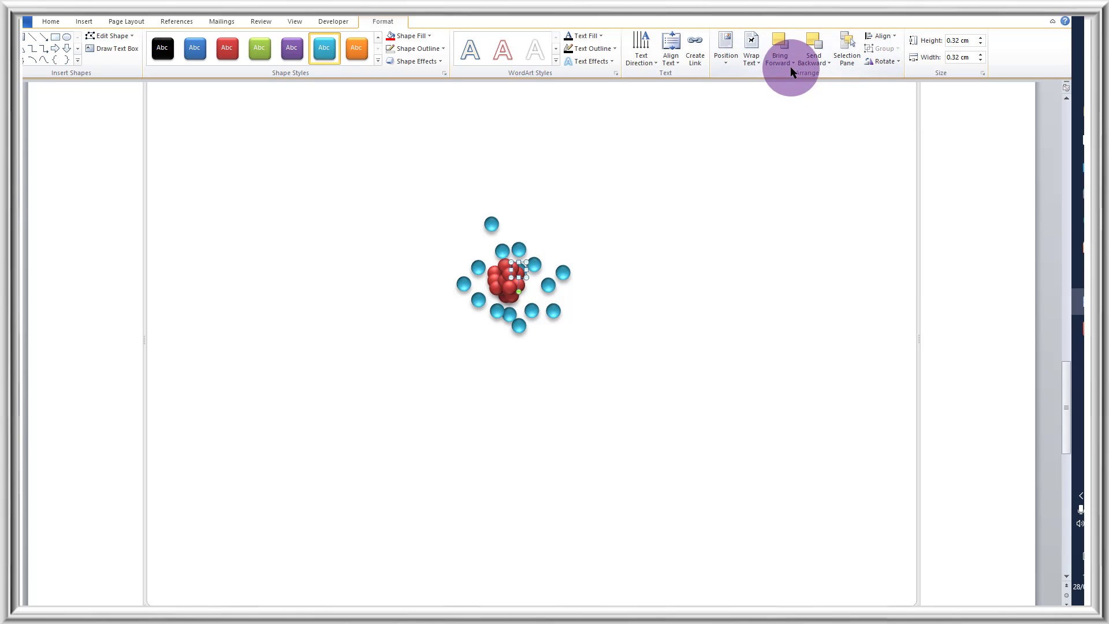
click(786, 63)
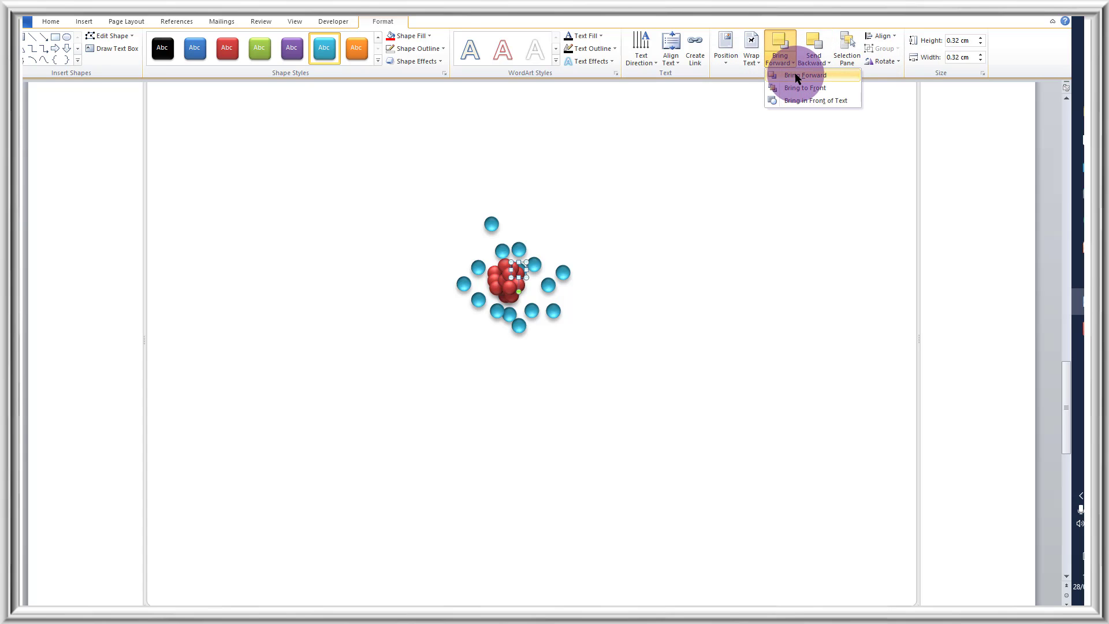
click(781, 93)
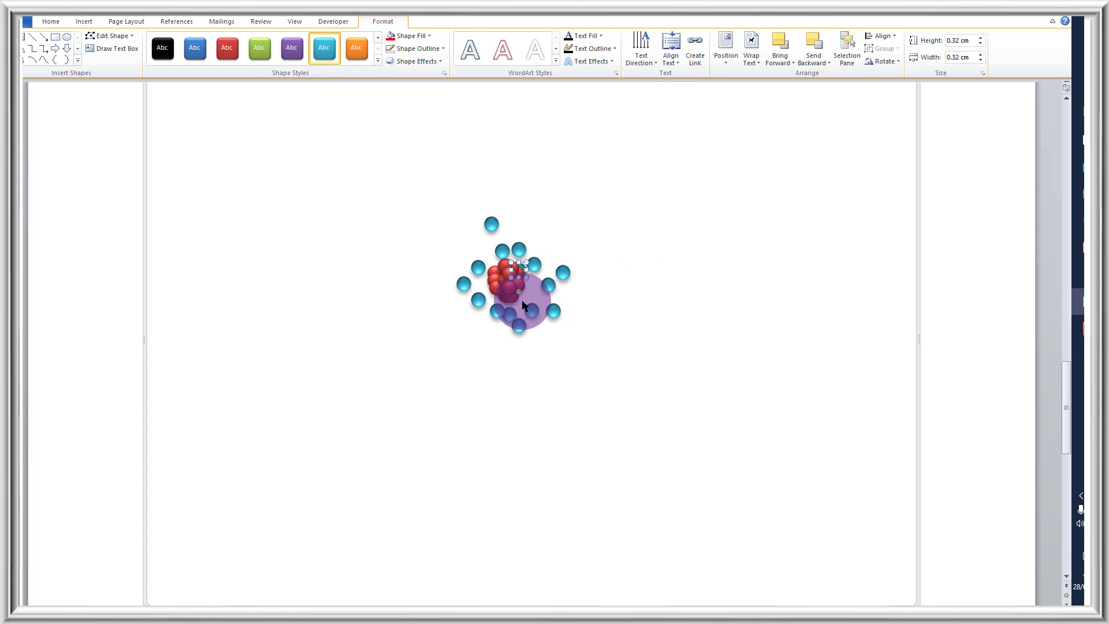
Move the nearest aqua ring circle onto the red cluster's upper right part and send it backward in the stacking order
mouse_move(524, 280)
mouse_down()
mouse_move(543, 265)
mouse_move(518, 275)
mouse_up()
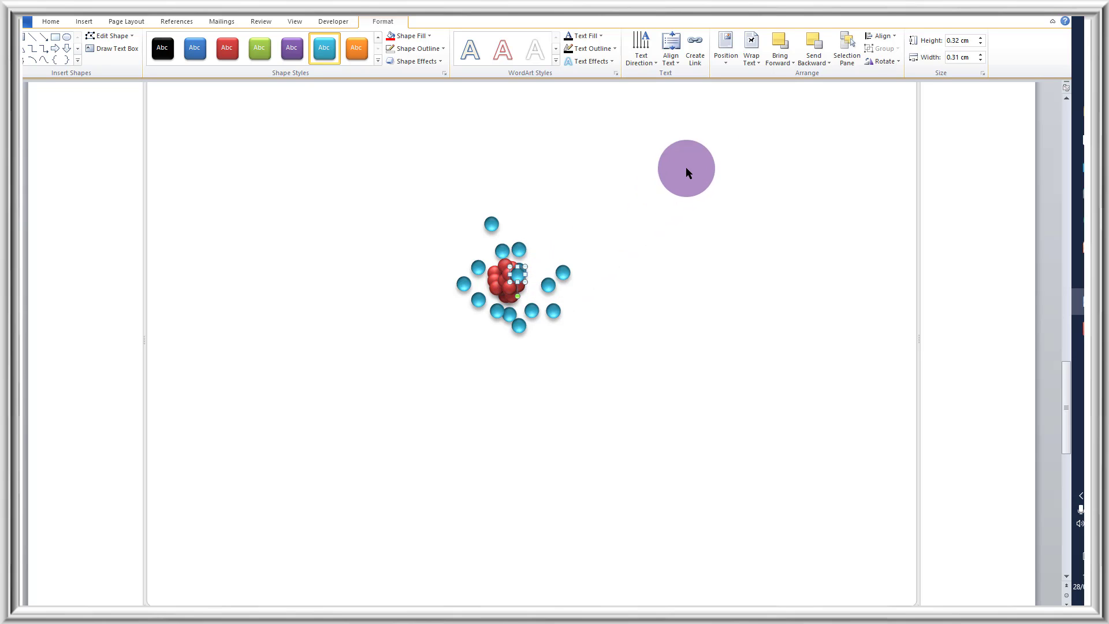
click(814, 62)
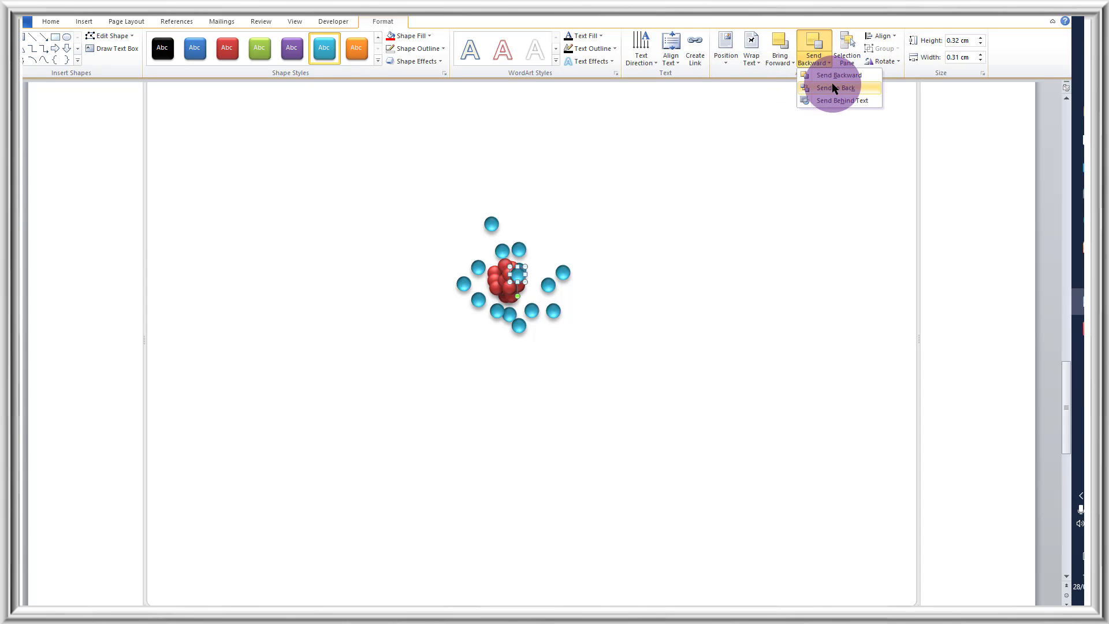
click(833, 86)
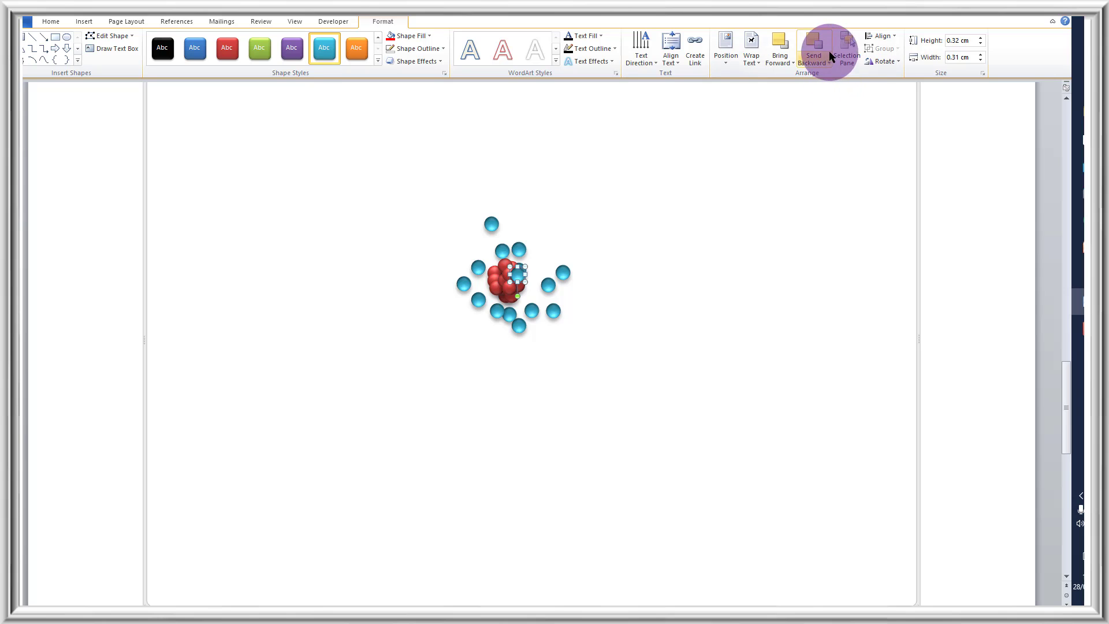
click(821, 62)
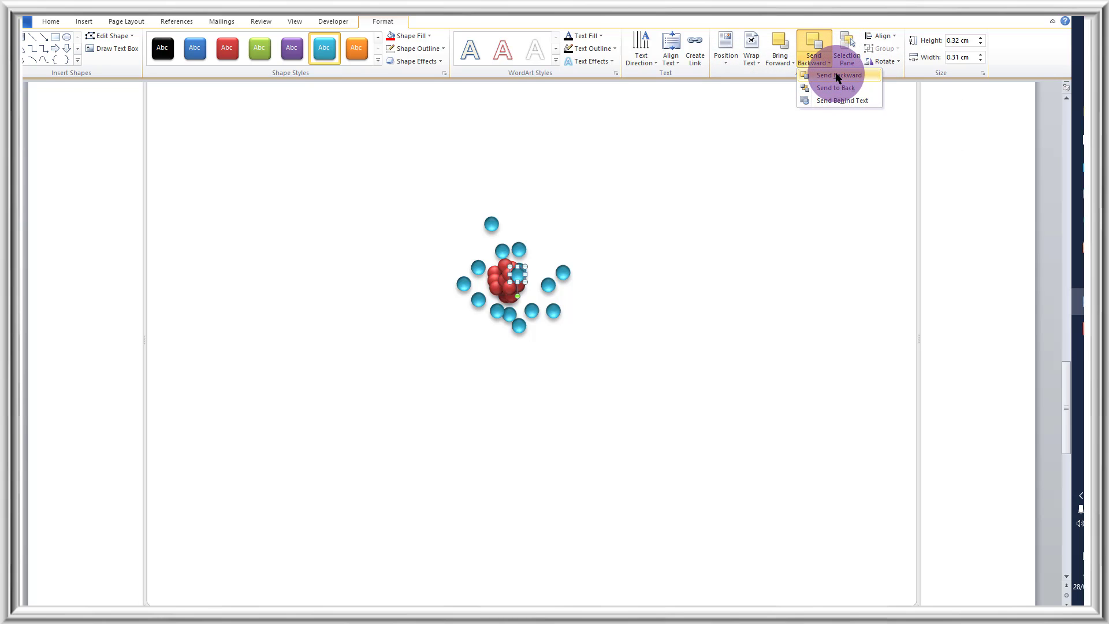
click(836, 75)
click(648, 213)
click(518, 276)
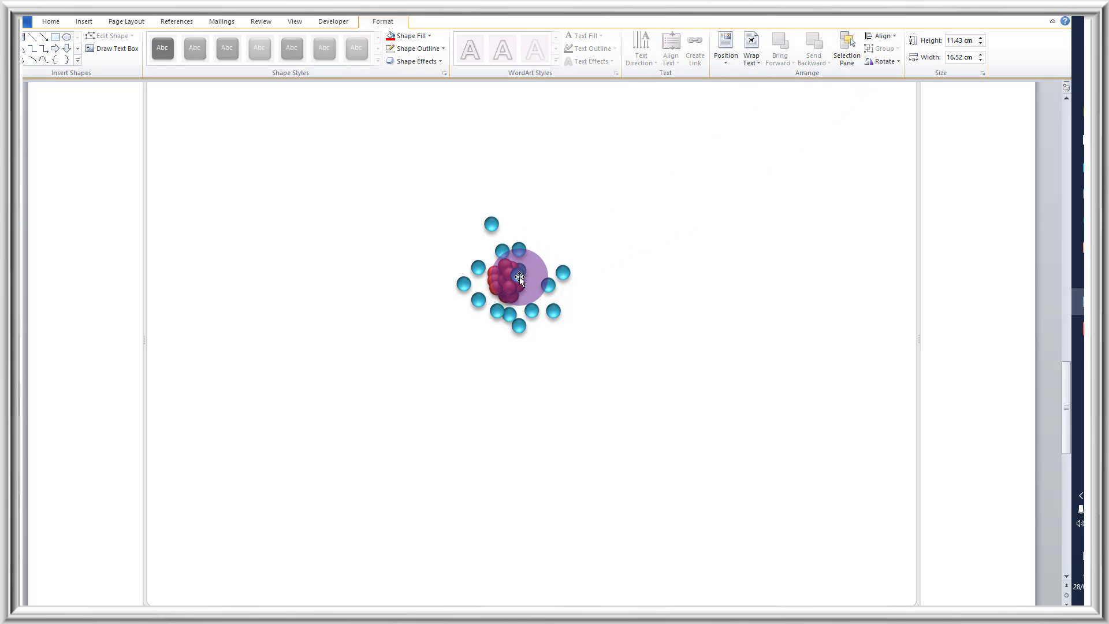
Move two red circles out of the cluster to the empty canvas area on its left, placing them so they overlap
drag(521, 286, 504, 280)
drag(525, 276, 522, 285)
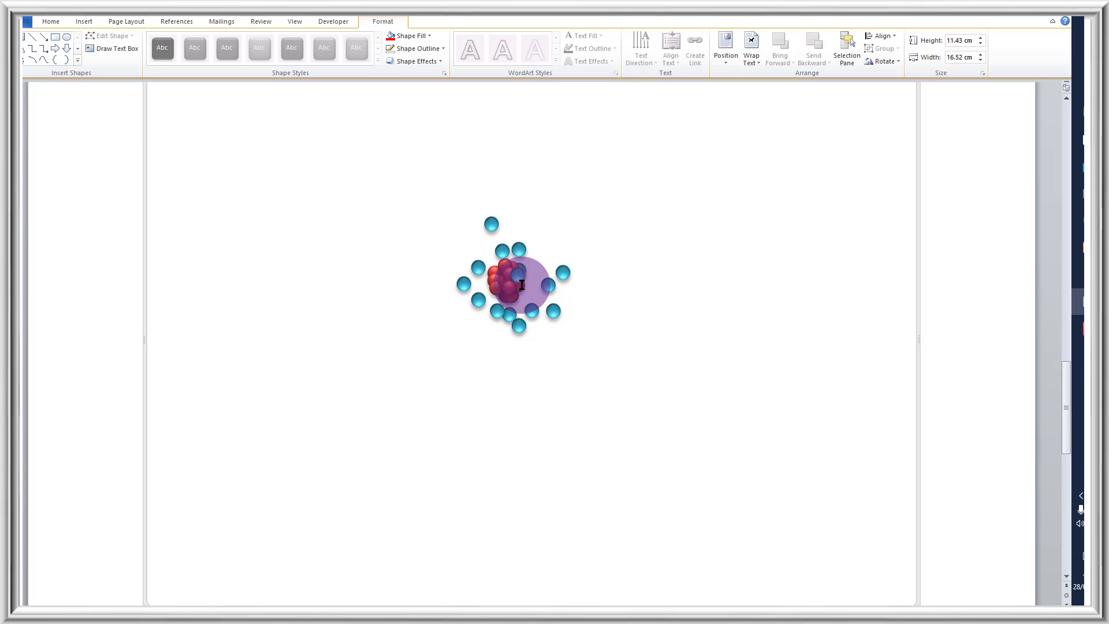
drag(522, 285, 357, 304)
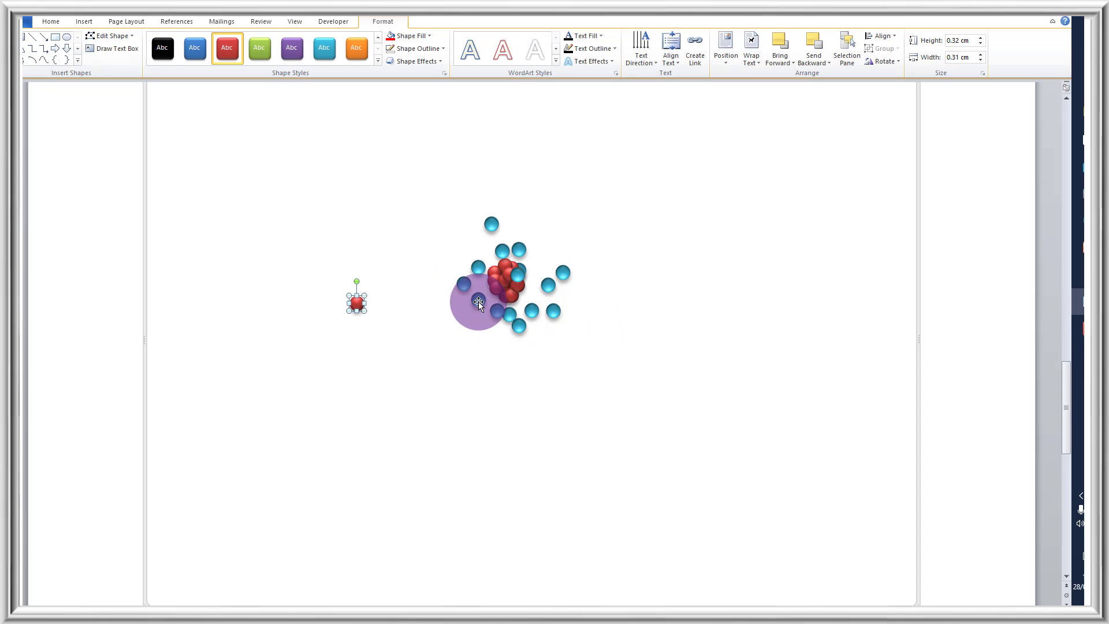
click(494, 290)
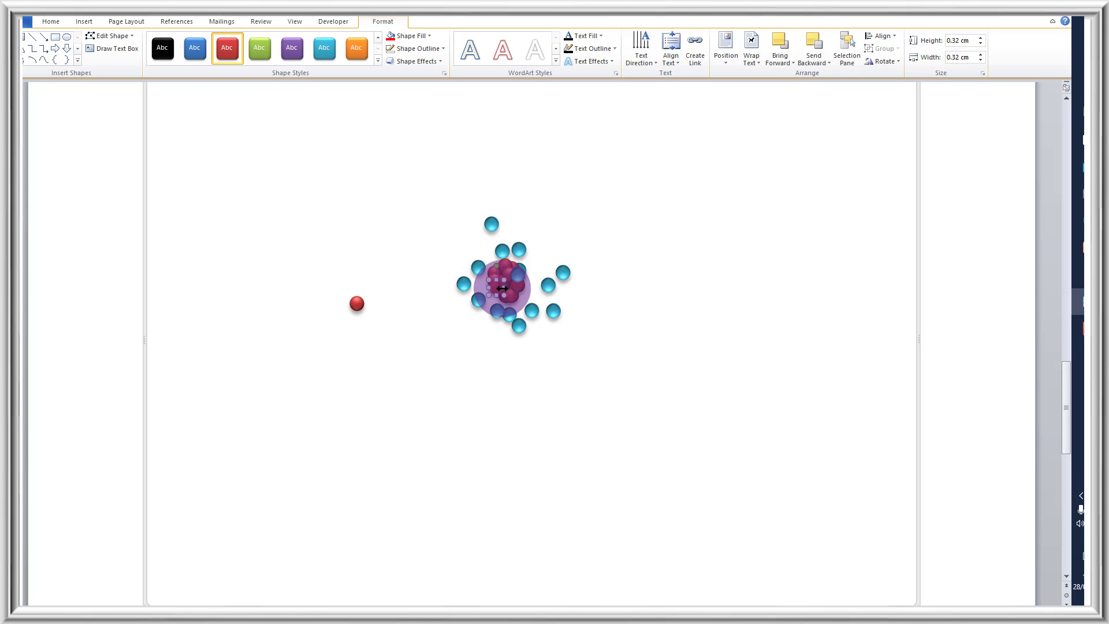
click(362, 298)
click(403, 356)
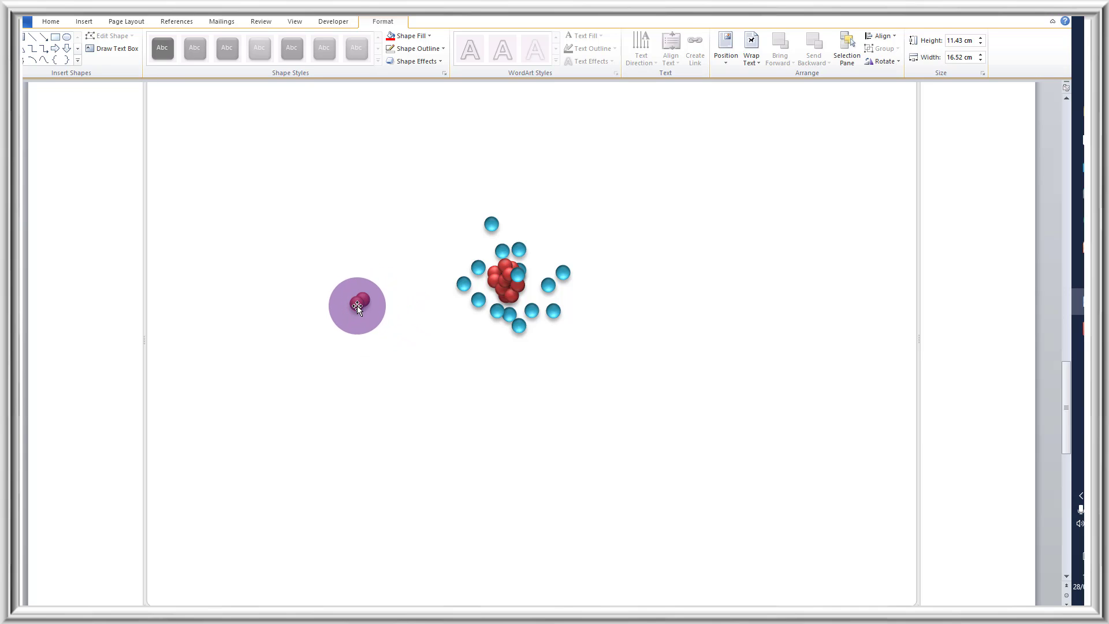
Move the leftmost aqua ring circle to the lower right edge of the separate red pair and send it to the back
click(463, 284)
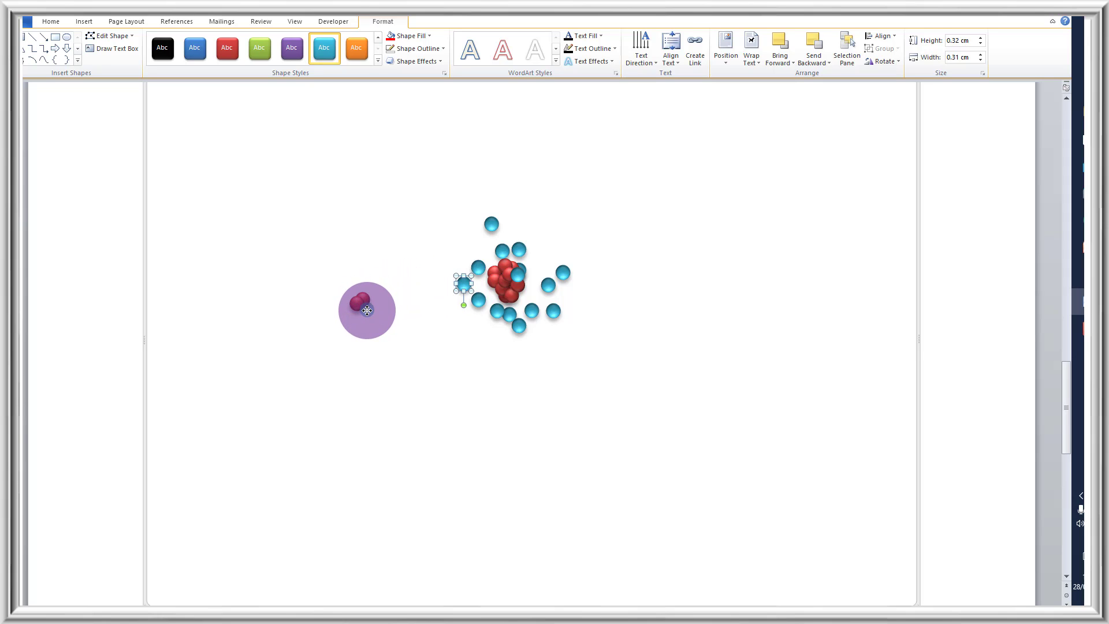
drag(367, 310, 367, 310)
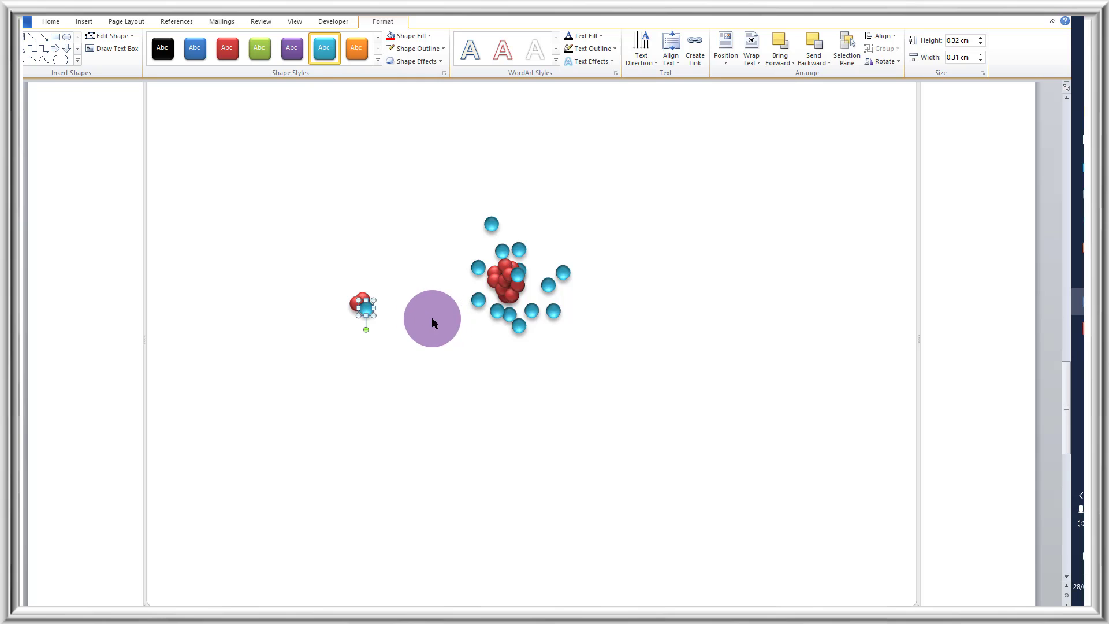
click(421, 328)
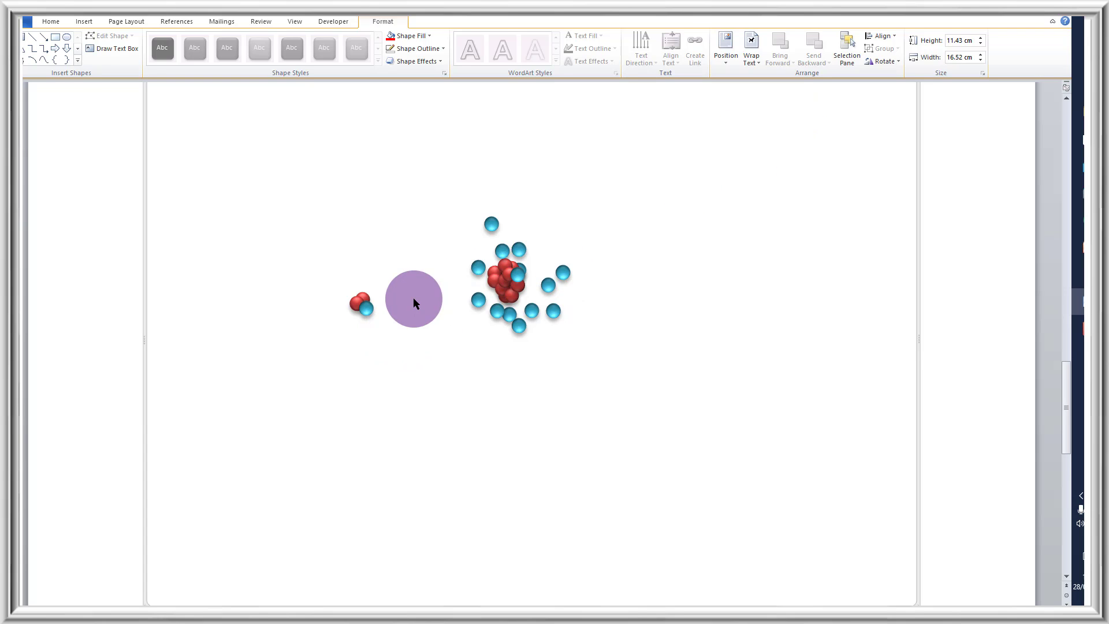
click(366, 310)
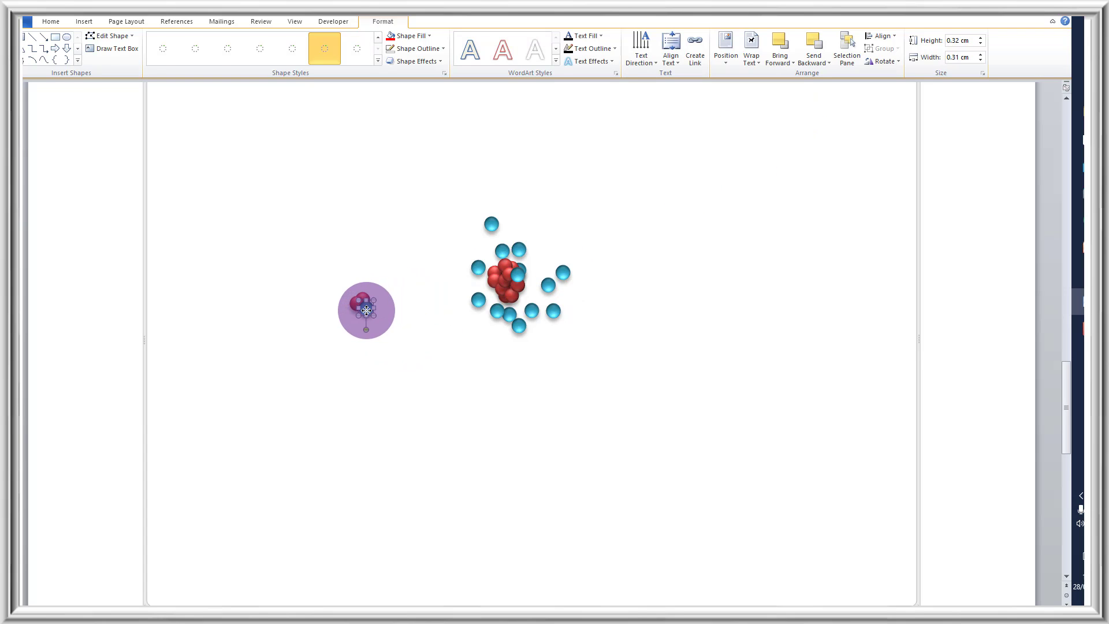
click(828, 63)
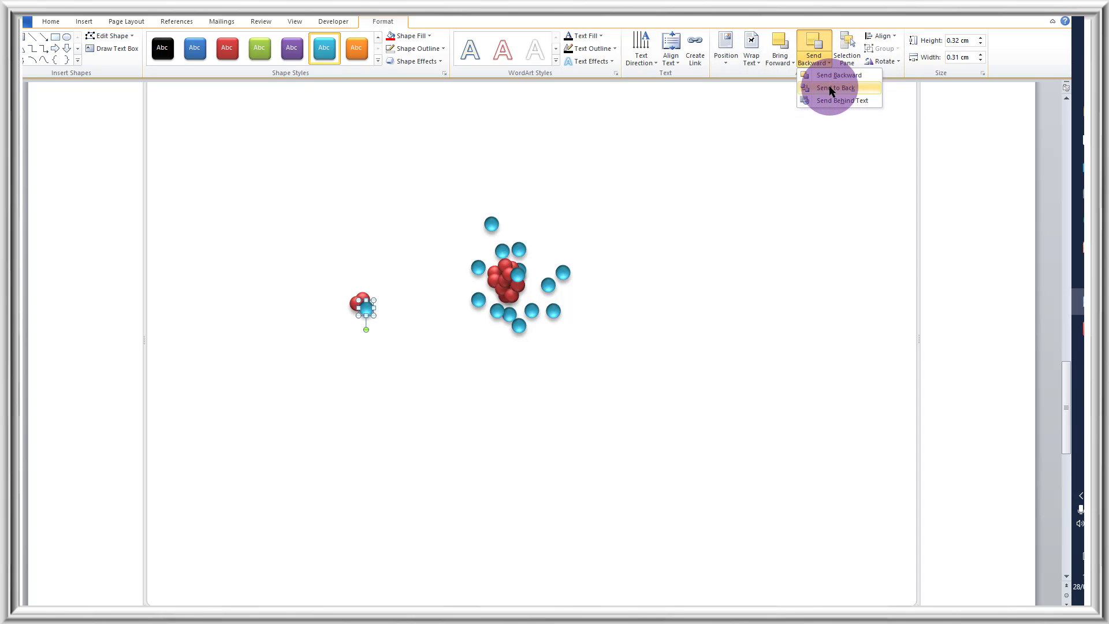
click(831, 90)
drag(428, 299, 390, 302)
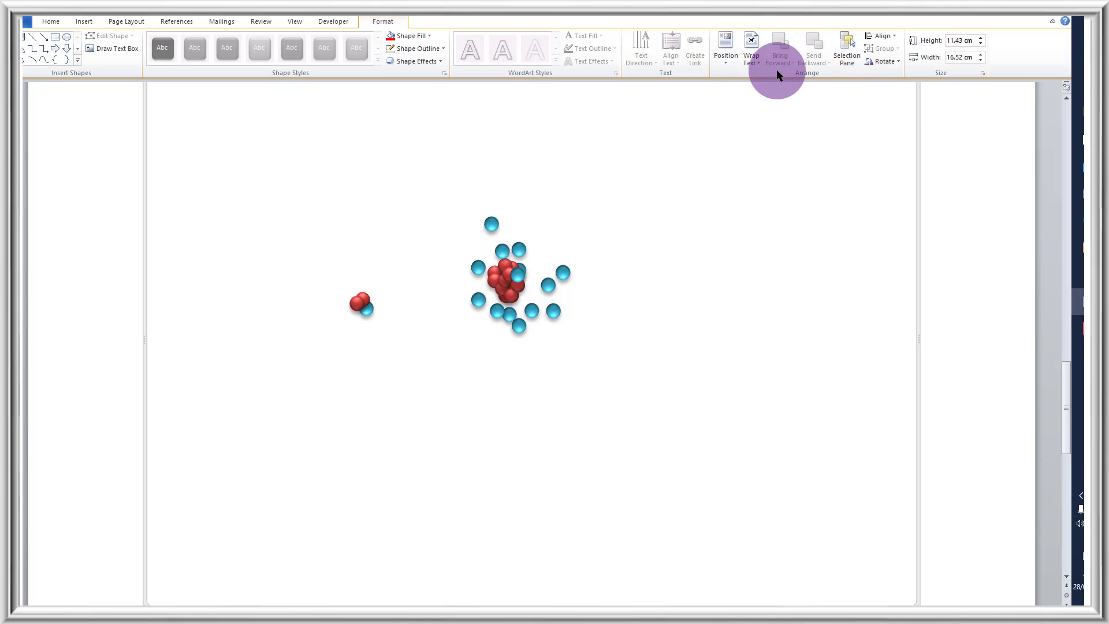
click(847, 60)
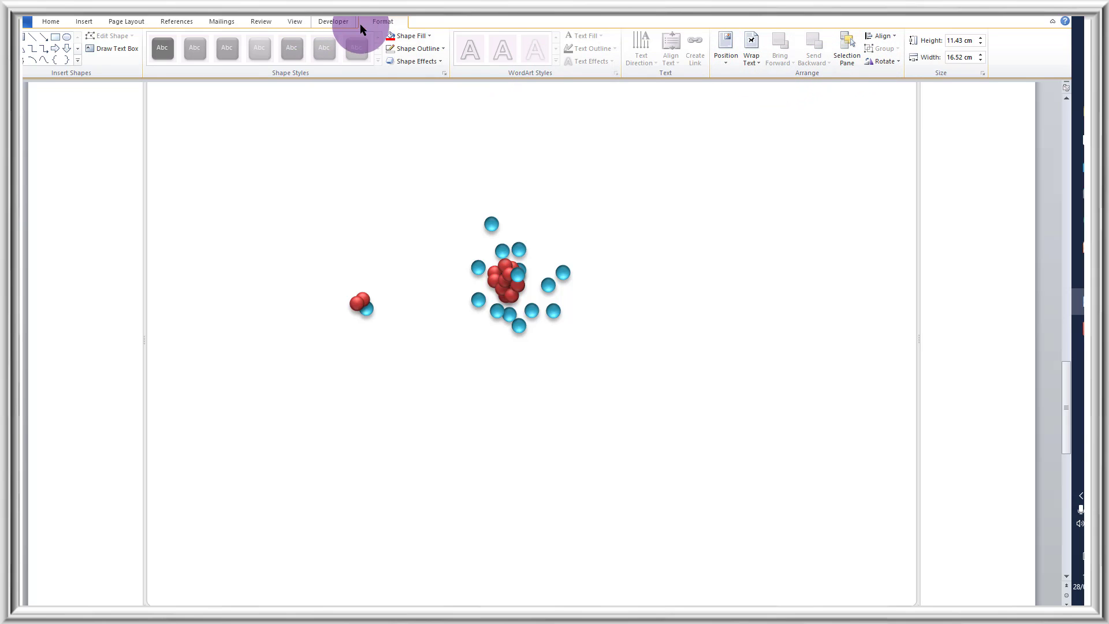
Bring the aqua circle beside the separate red pair forward six levels, one level at a time
click(370, 311)
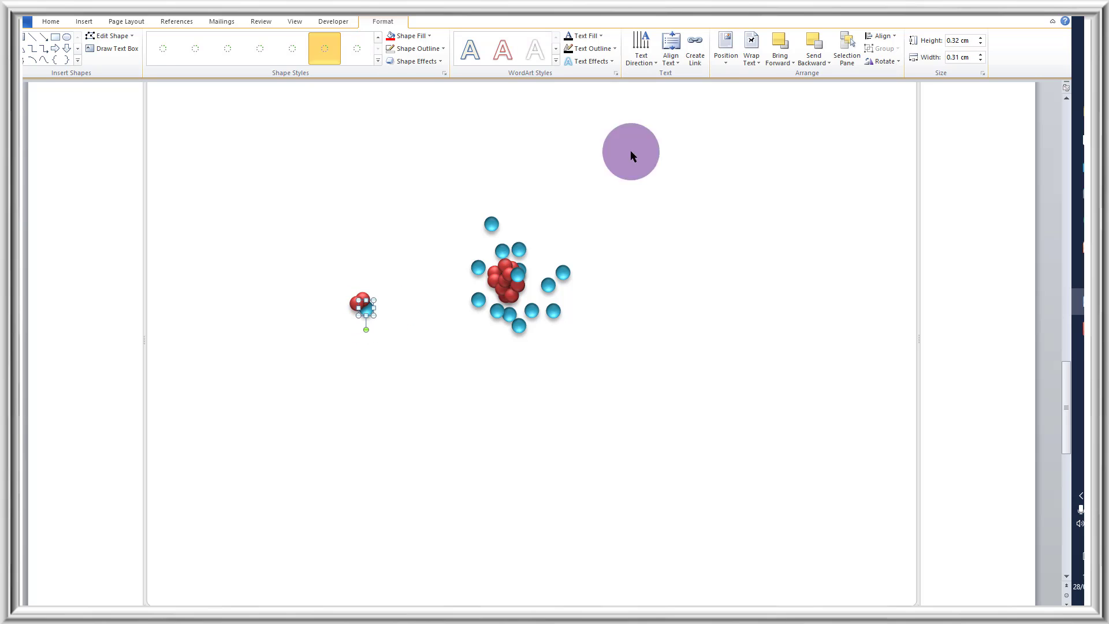
click(786, 64)
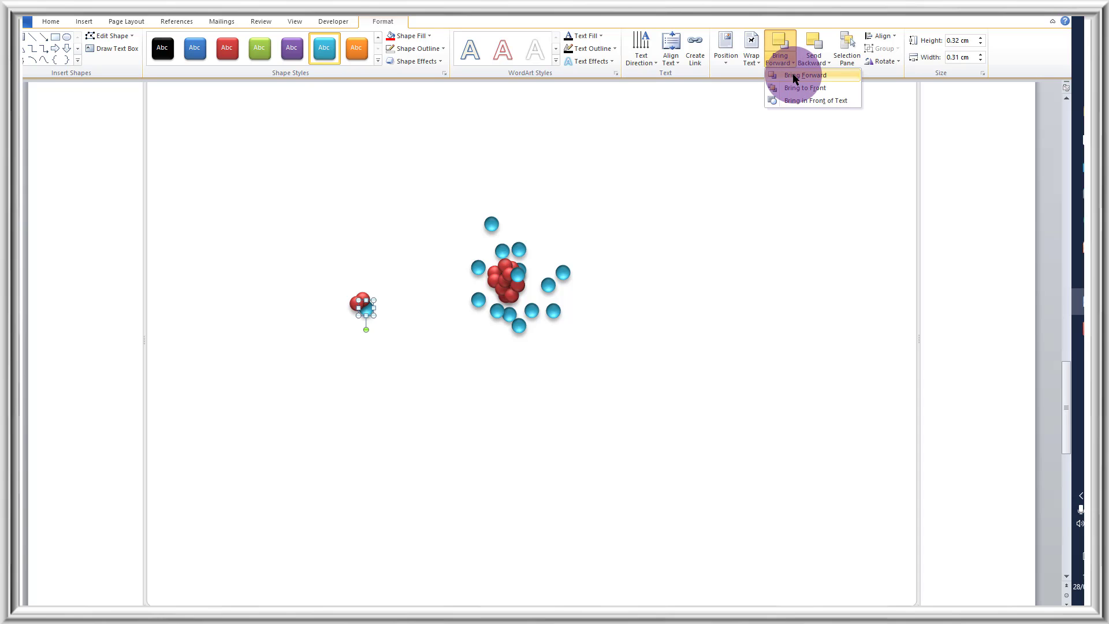
click(793, 75)
click(549, 265)
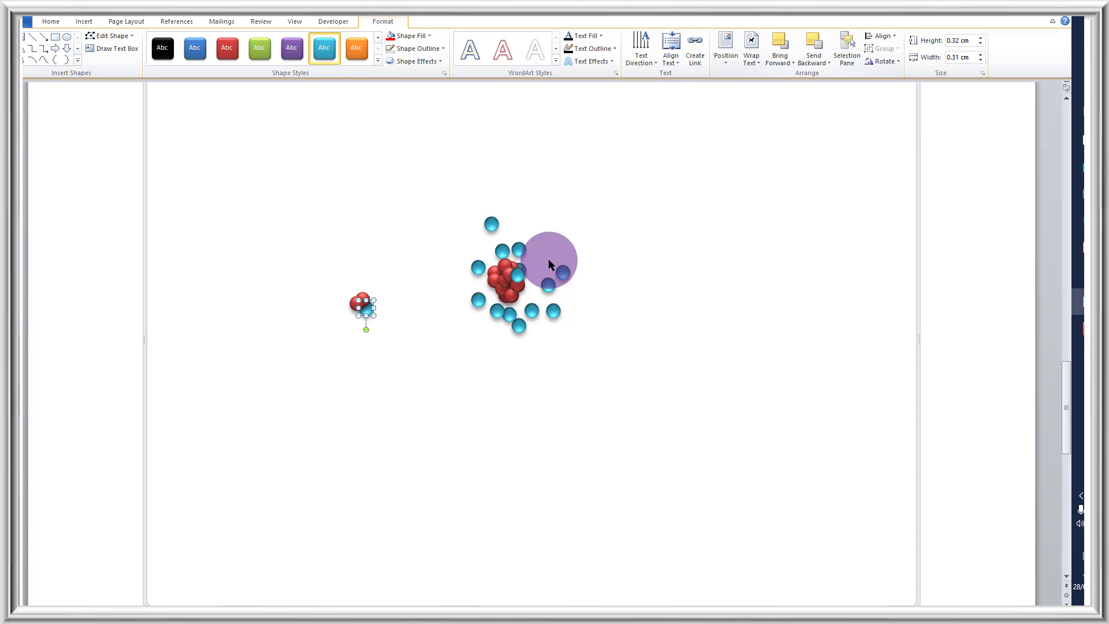
click(784, 58)
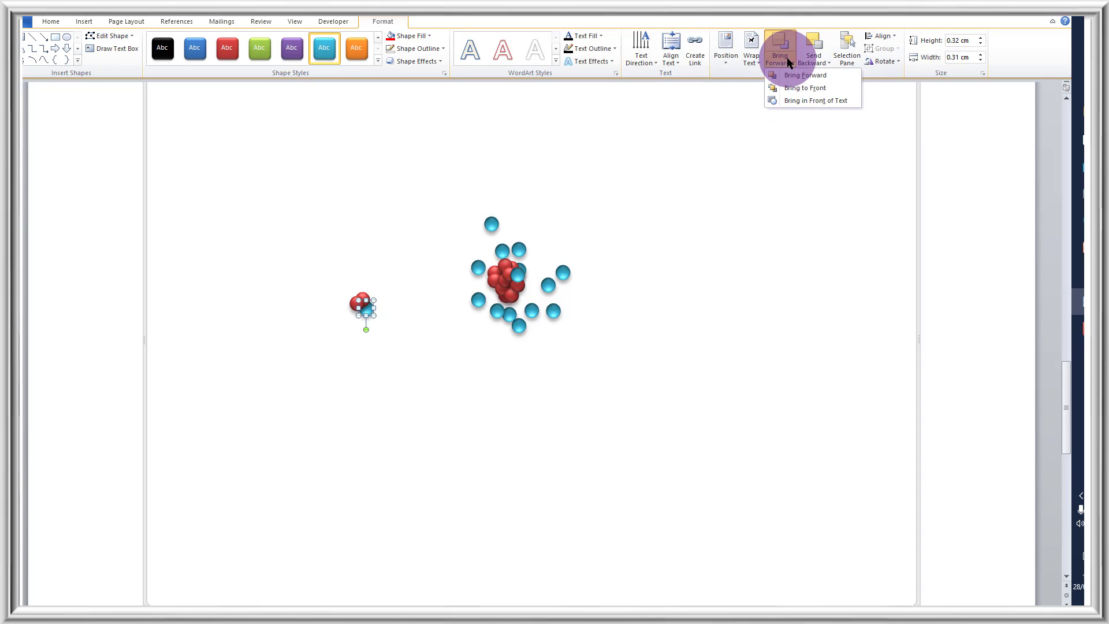
click(795, 77)
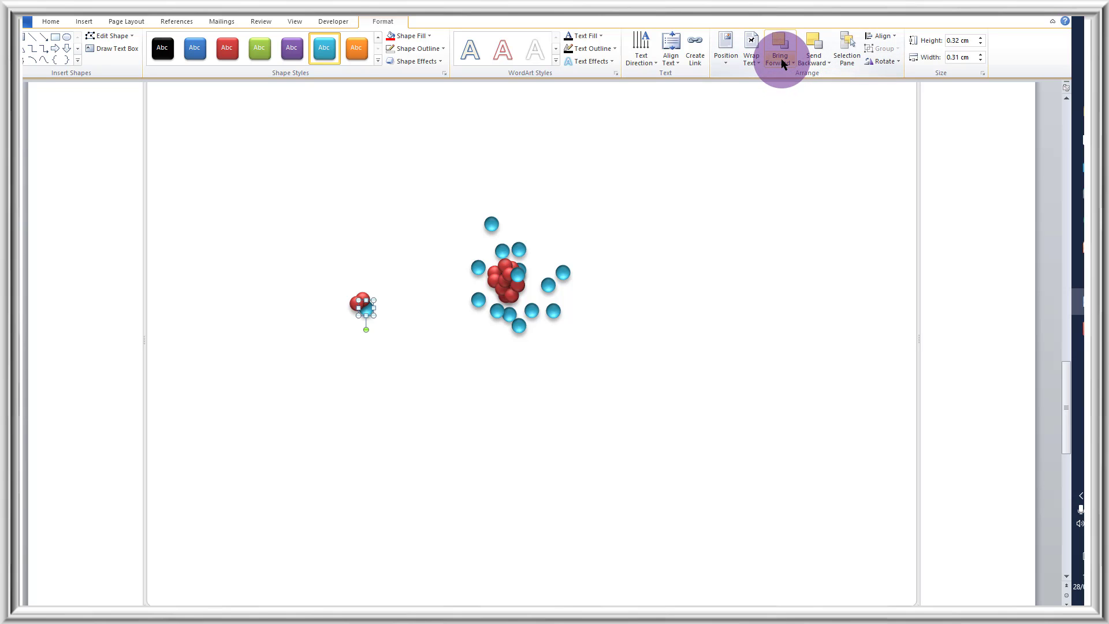
click(783, 62)
click(791, 78)
click(782, 62)
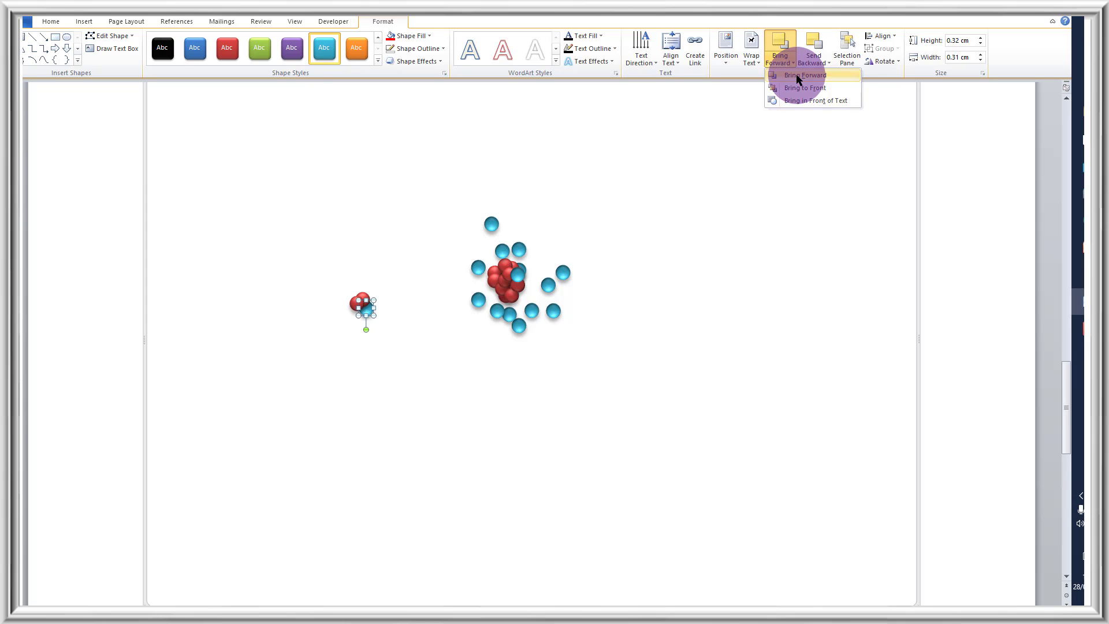
click(793, 76)
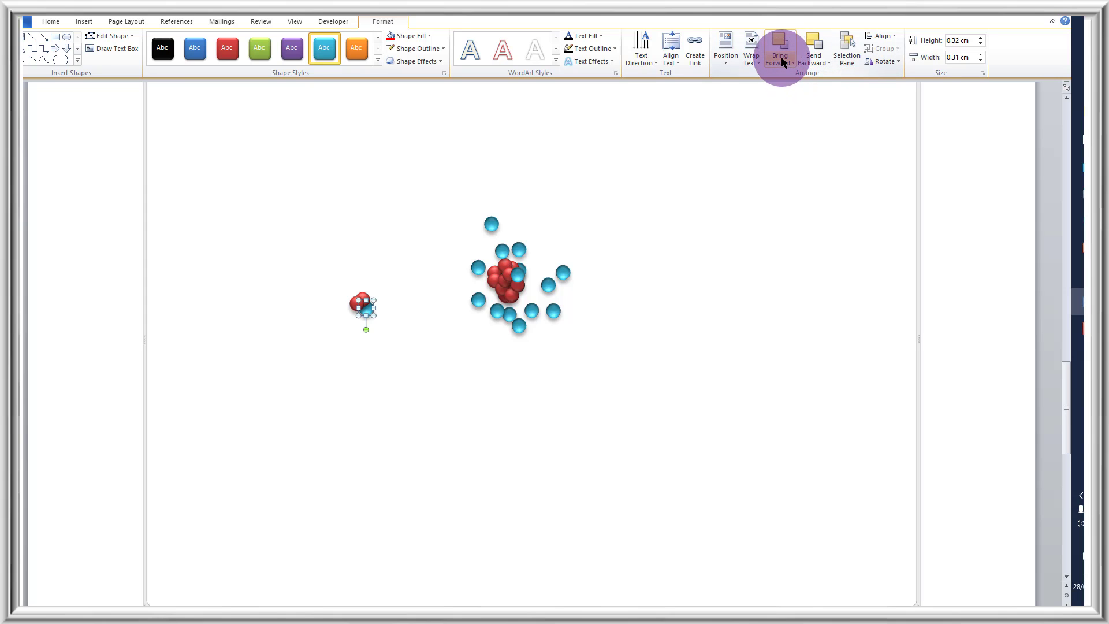
click(782, 63)
click(794, 80)
click(782, 61)
click(793, 77)
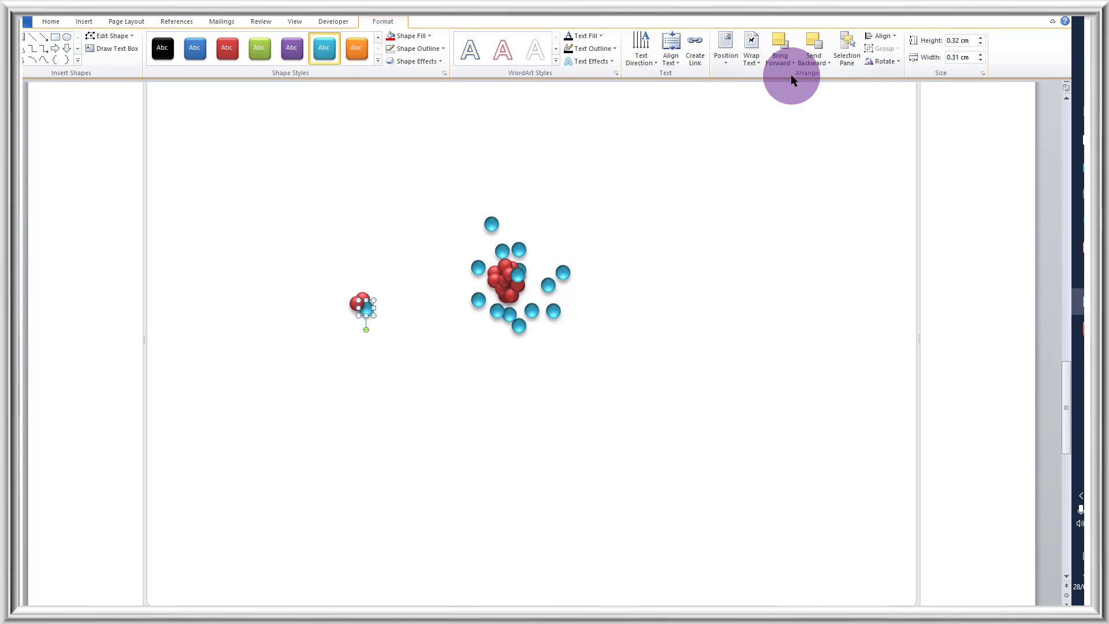
click(378, 340)
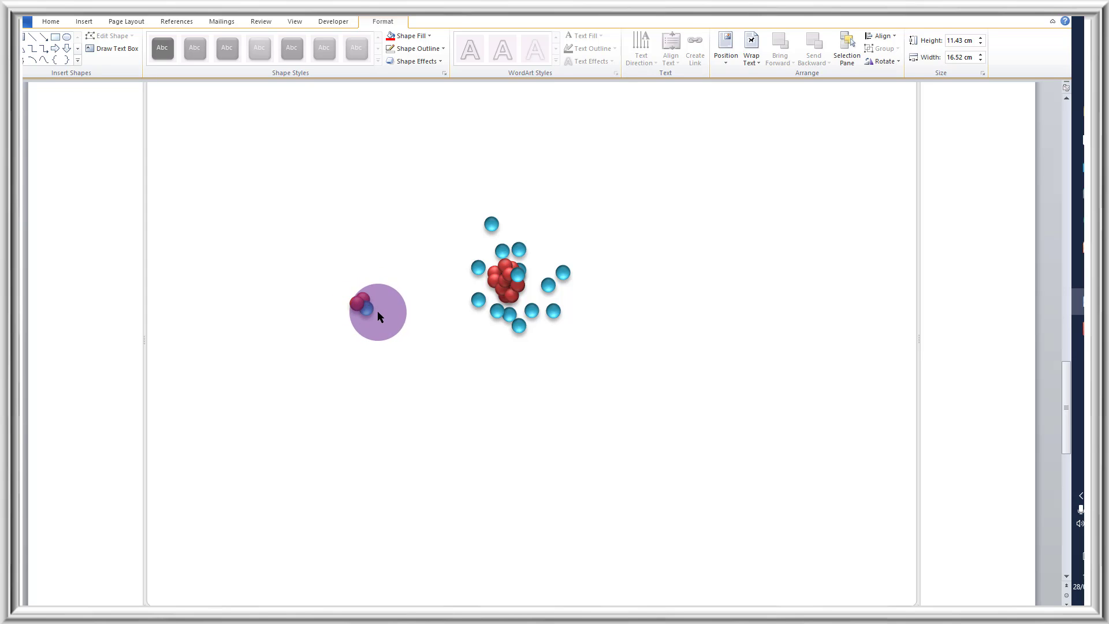
Nudge the aqua circle left in fine increments to tuck it closely against the separate red pair
click(369, 312)
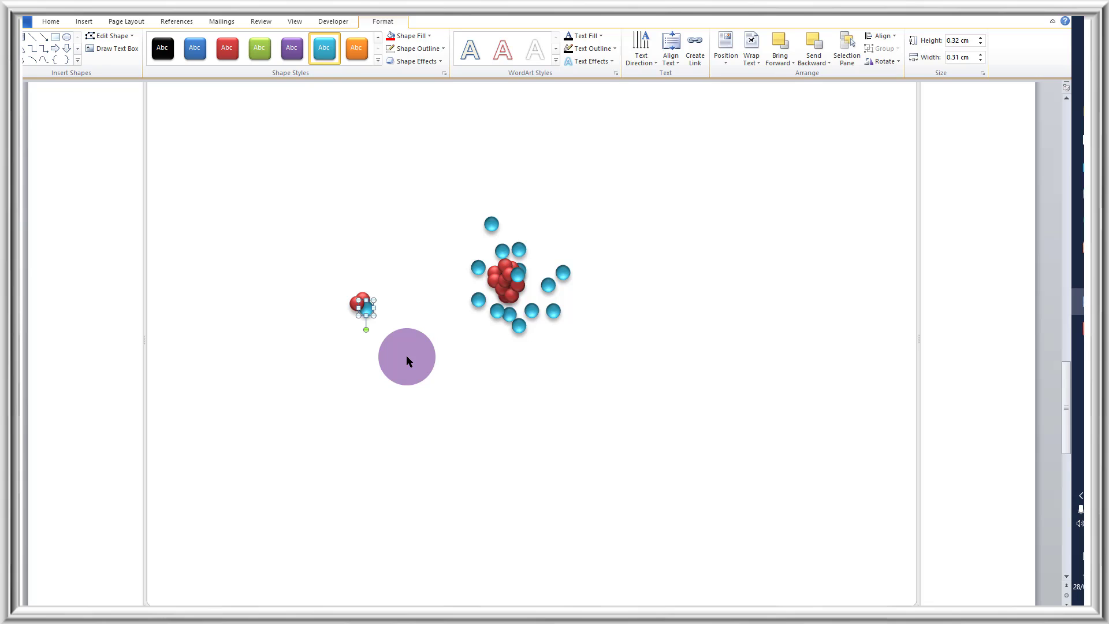
key(ctrl+Left)
key(ctrl+Left)
key(ctrl+Left)
key(ctrl+Left)
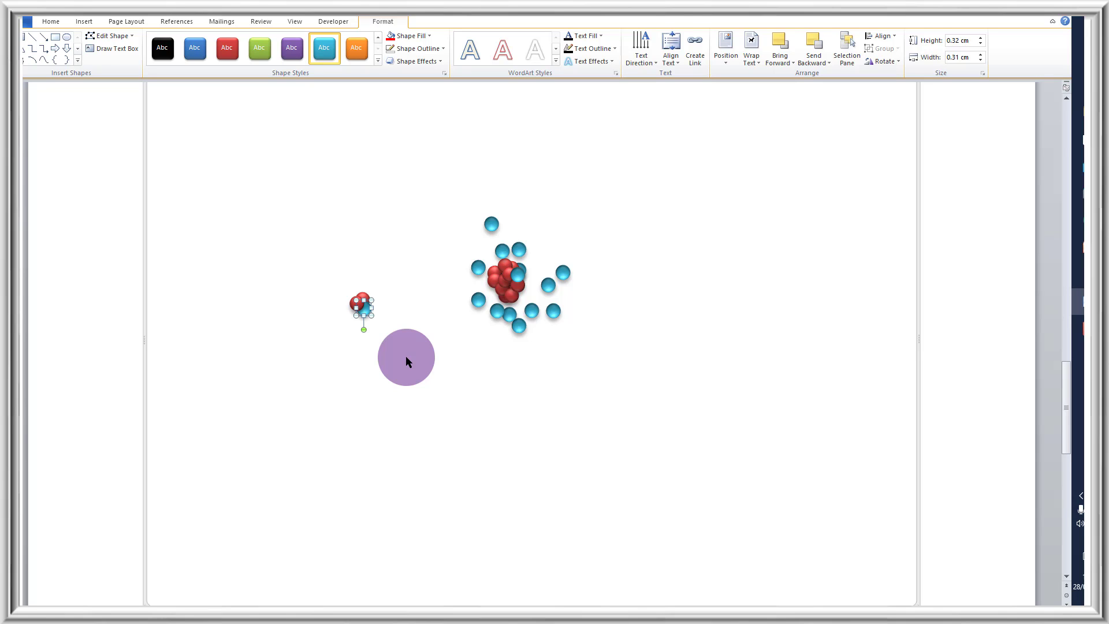
key(ctrl+Left)
key(ctrl+Left)
key(ctrl+Left)
click(425, 349)
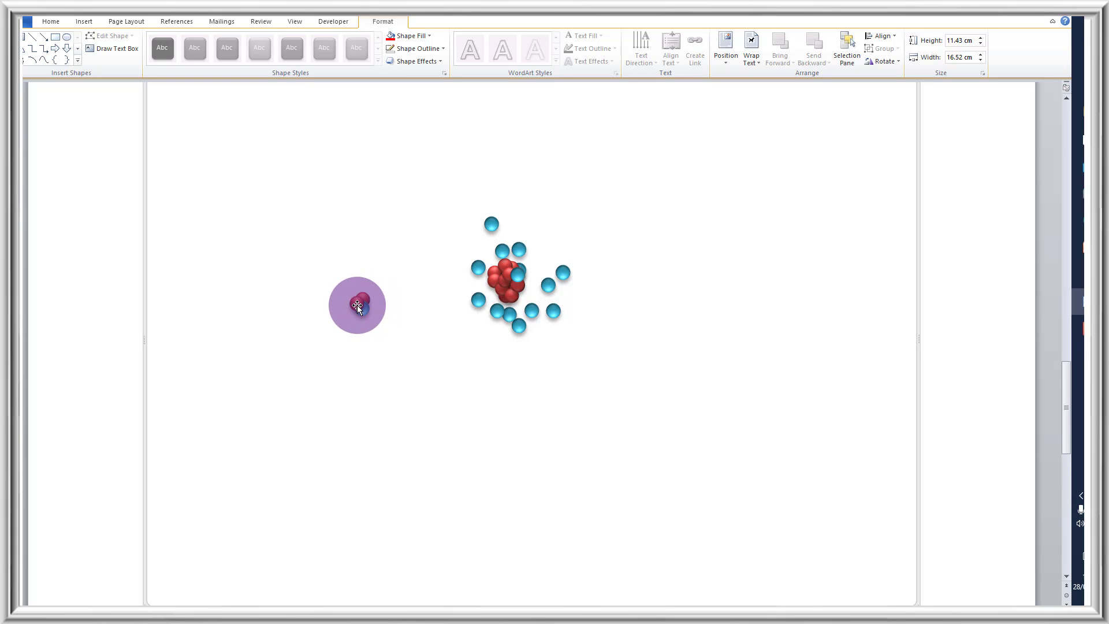
drag(358, 306, 415, 269)
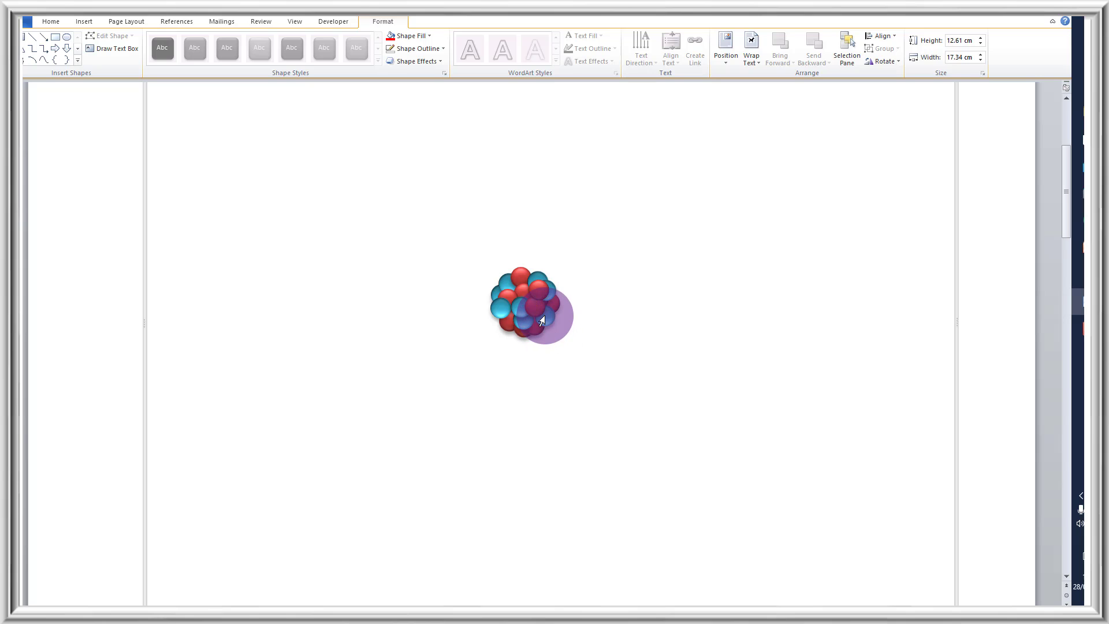
Ungroup the nucleus cluster into its individual circles and deselect them
click(543, 321)
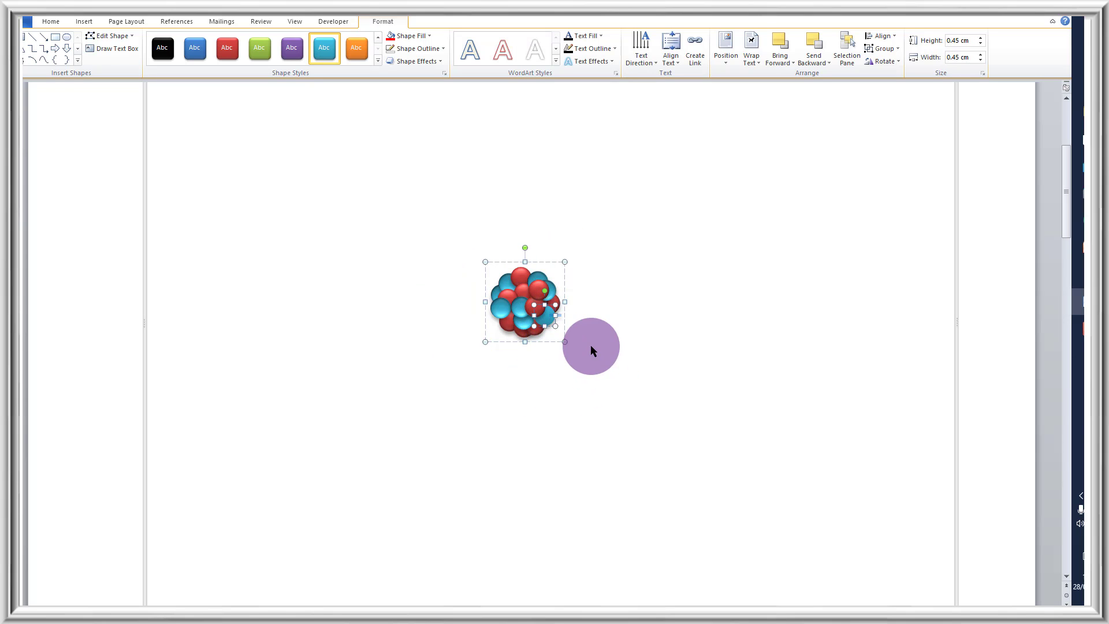
click(620, 373)
drag(636, 389, 410, 241)
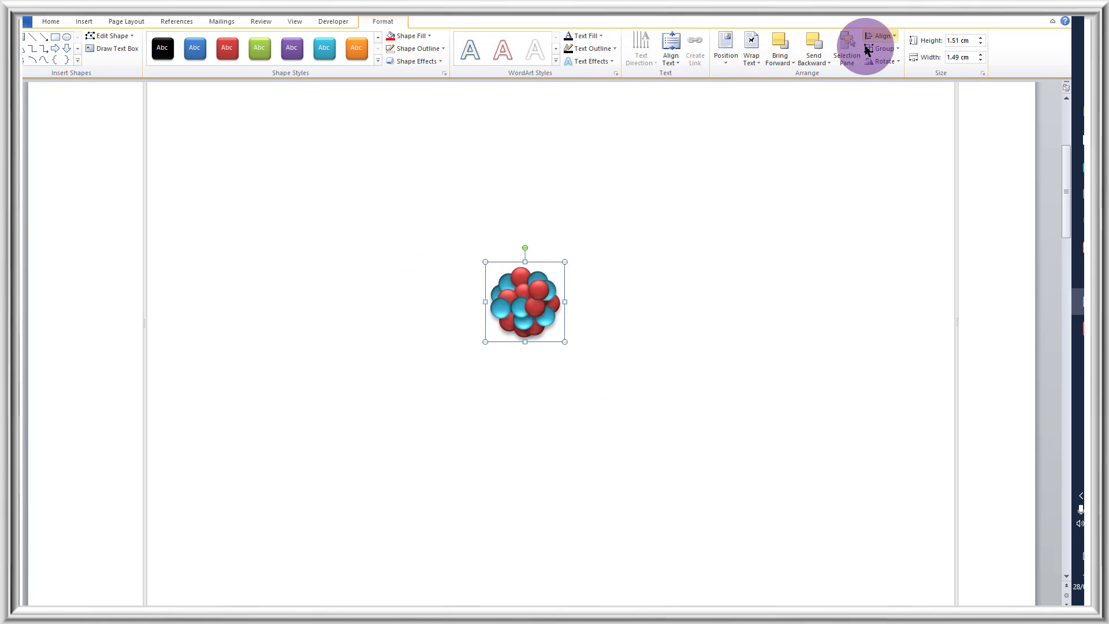
click(892, 50)
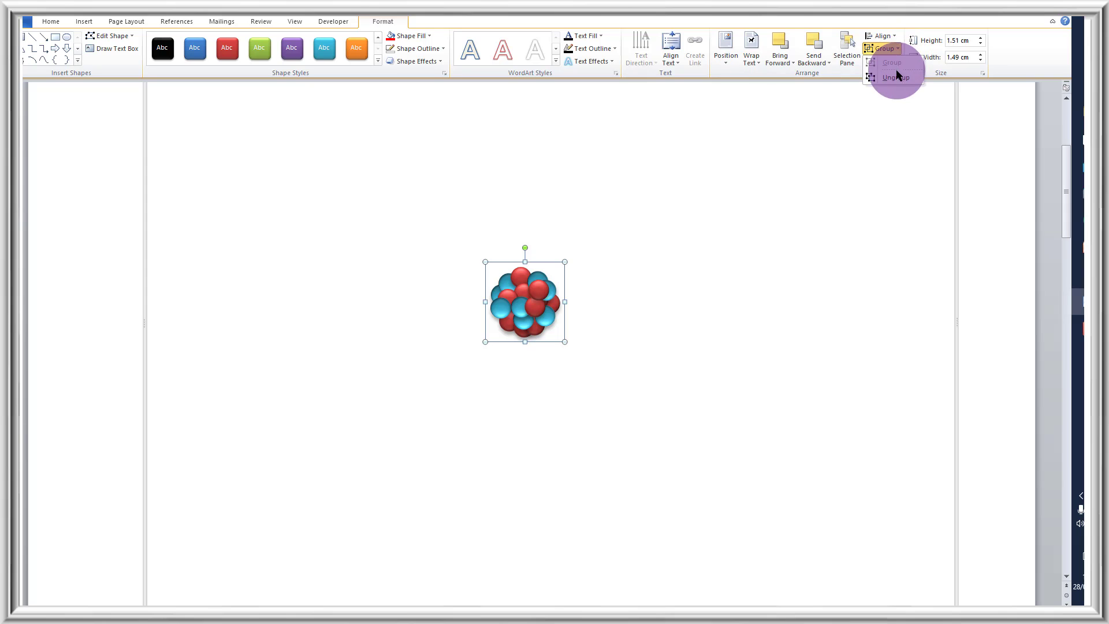
click(895, 77)
click(628, 327)
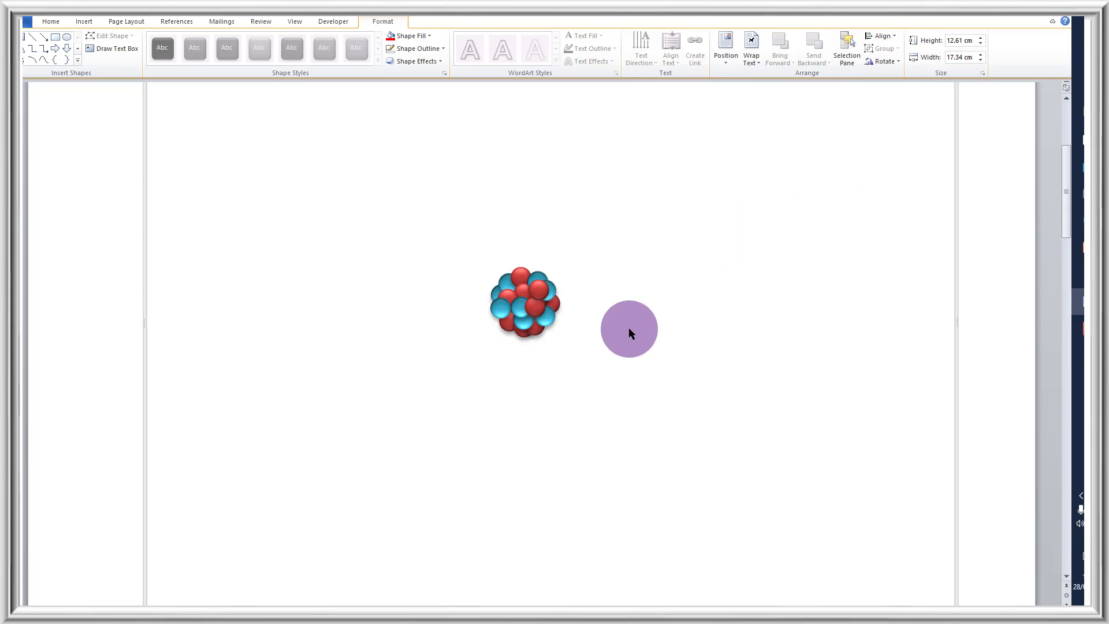
Duplicate a red circle from the nucleus and place the copy on the empty canvas to the left of the cluster
drag(535, 287, 568, 283)
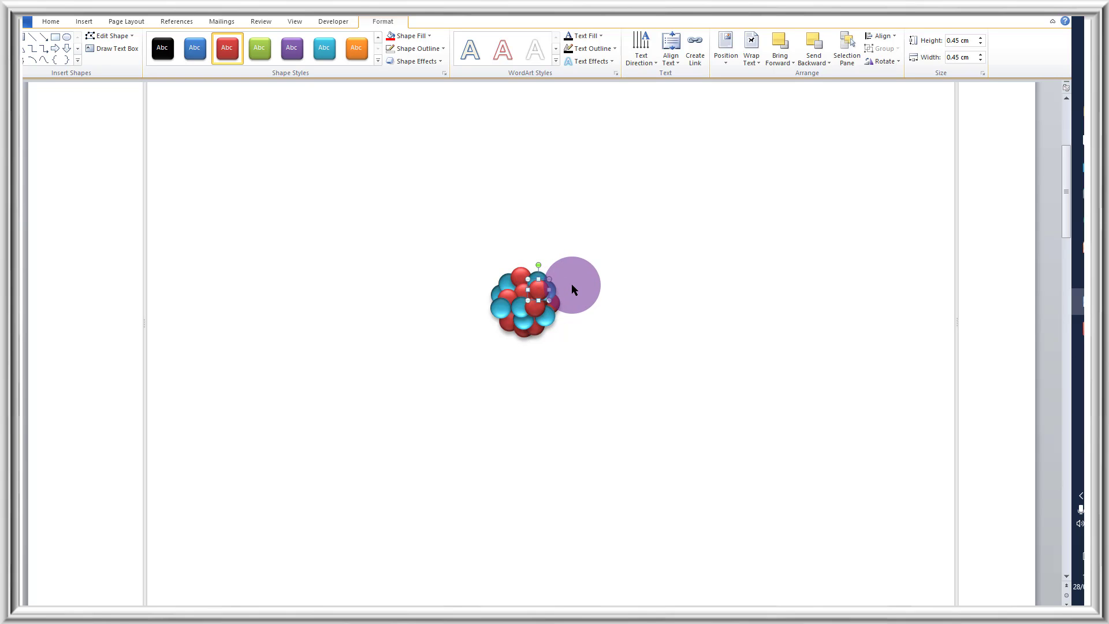
key(ctrl+x)
key(ctrl+v)
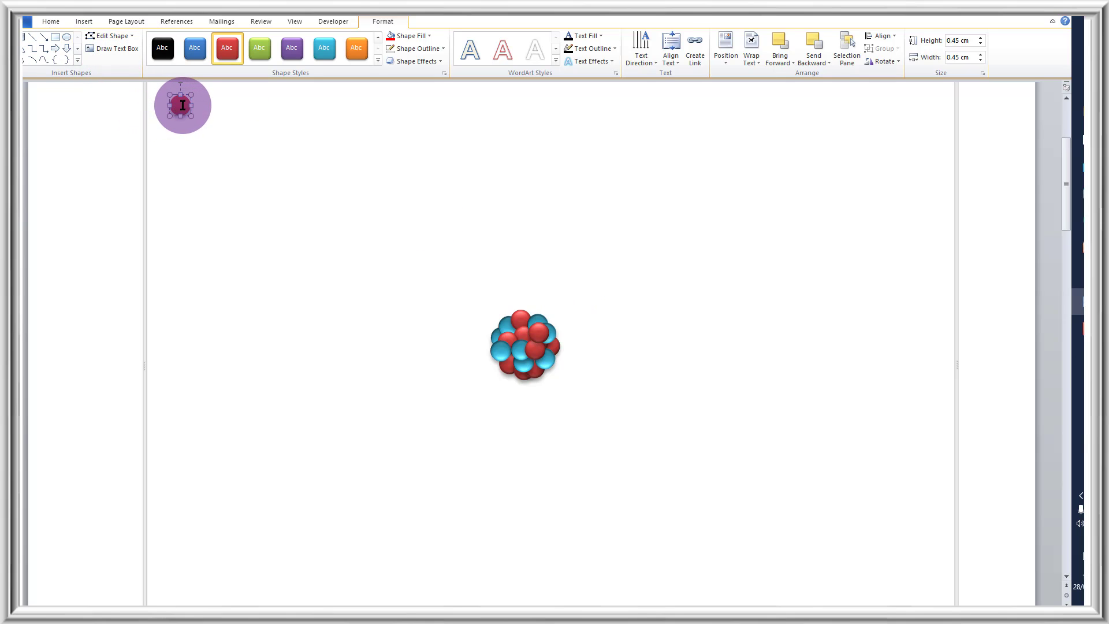
drag(179, 102, 422, 343)
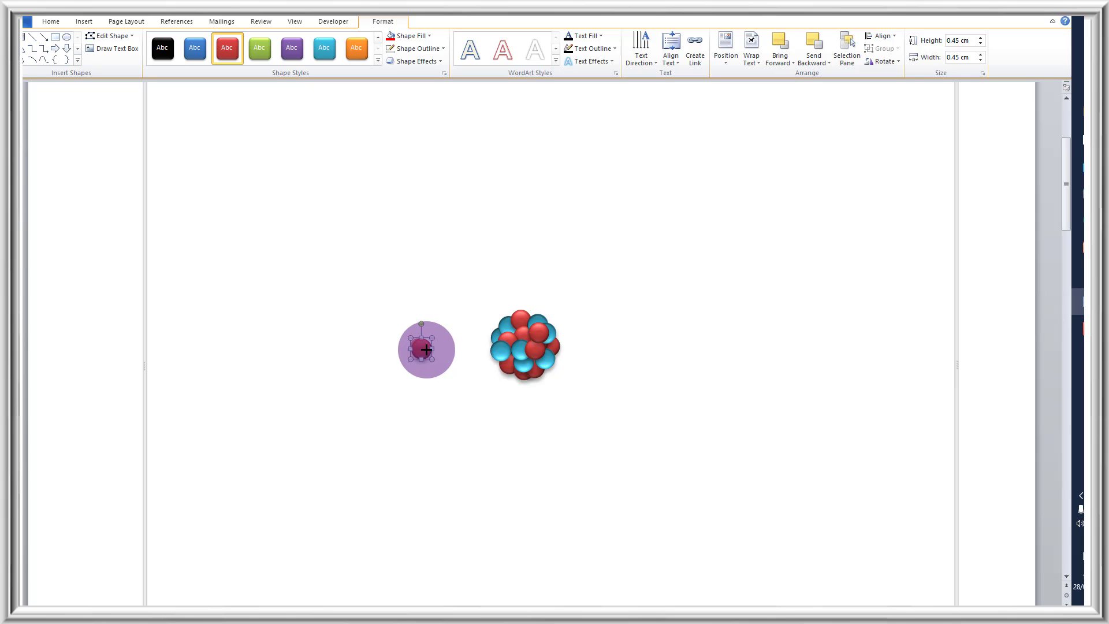
Shrink the separate red circle to about 0.28 by 0.27 cm and apply the glossy green shape style
drag(432, 360, 426, 349)
drag(426, 350, 423, 350)
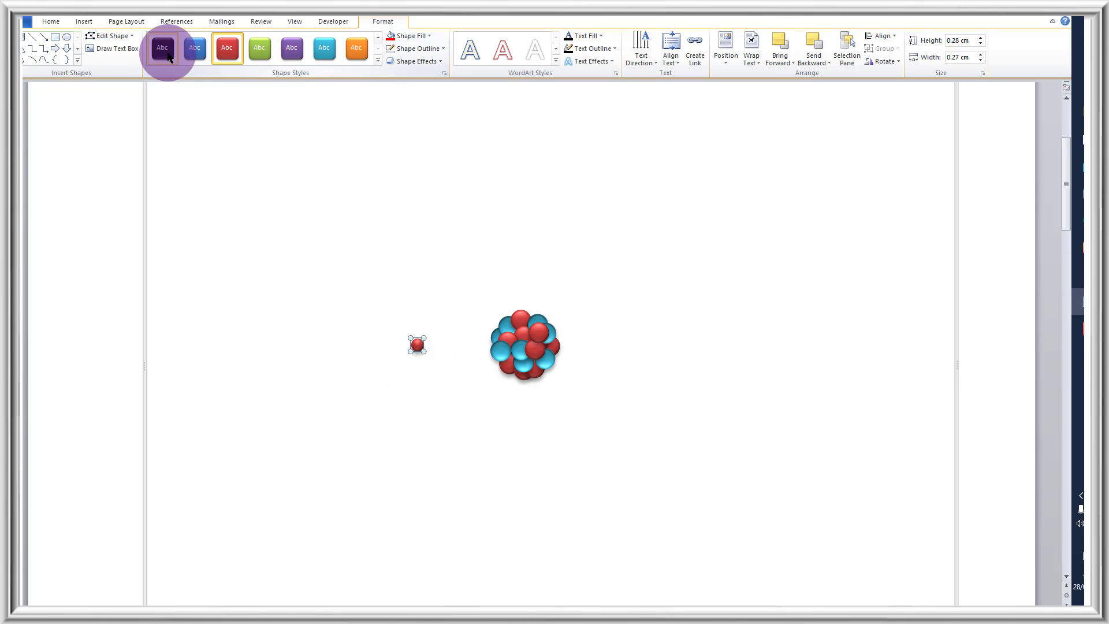
click(259, 47)
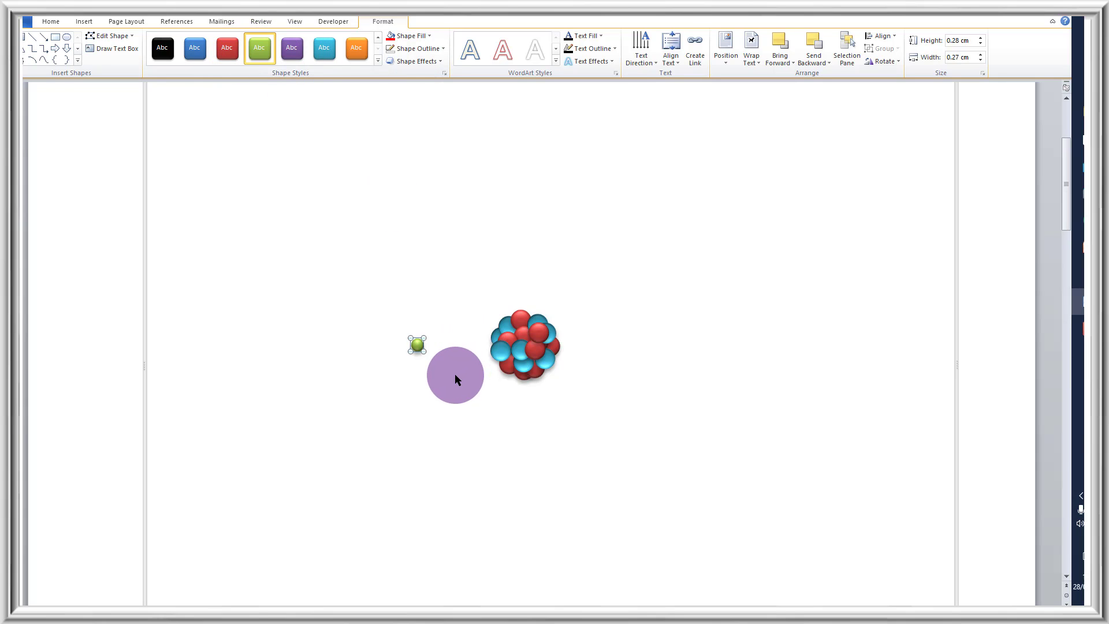
click(456, 375)
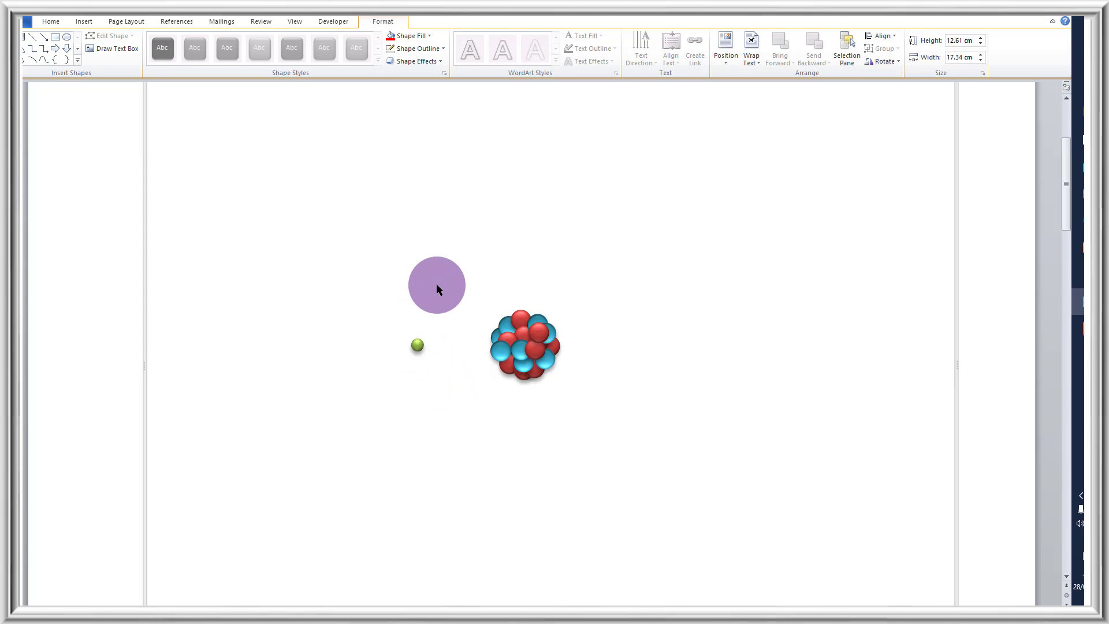
Duplicate the small green circle and place the copy on the opposite side of the nucleus at about the same height
click(419, 345)
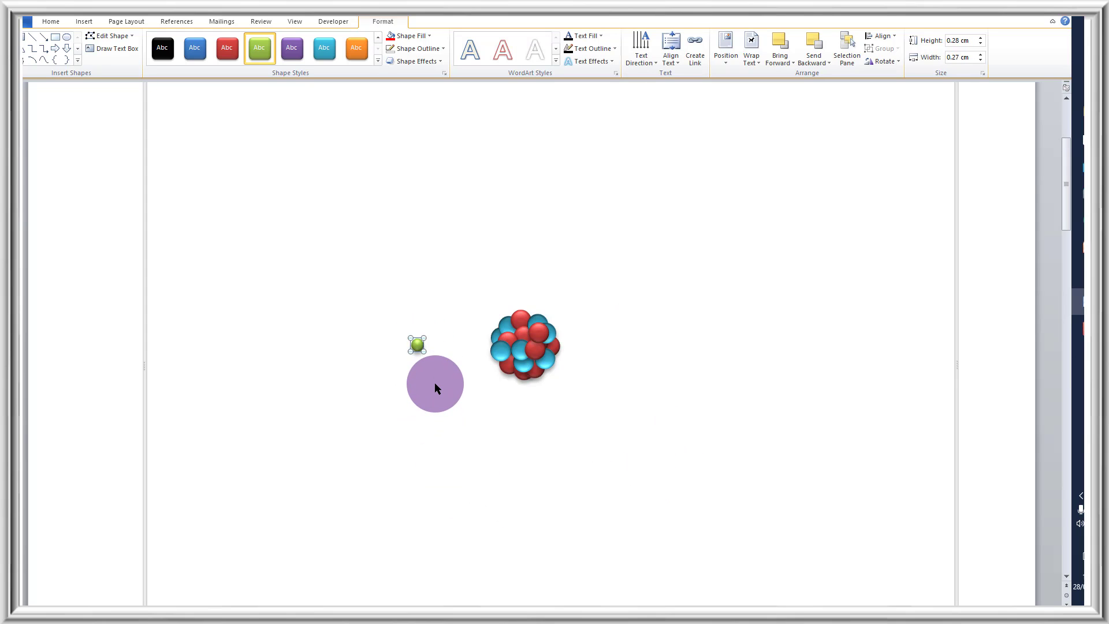
key(ctrl+v)
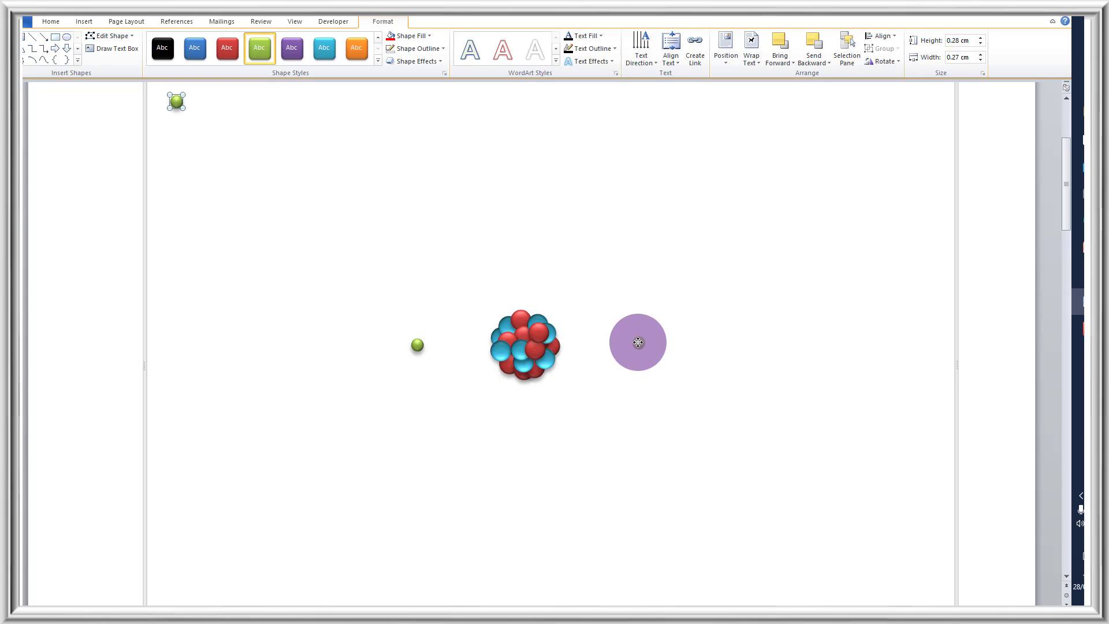
drag(638, 342, 639, 344)
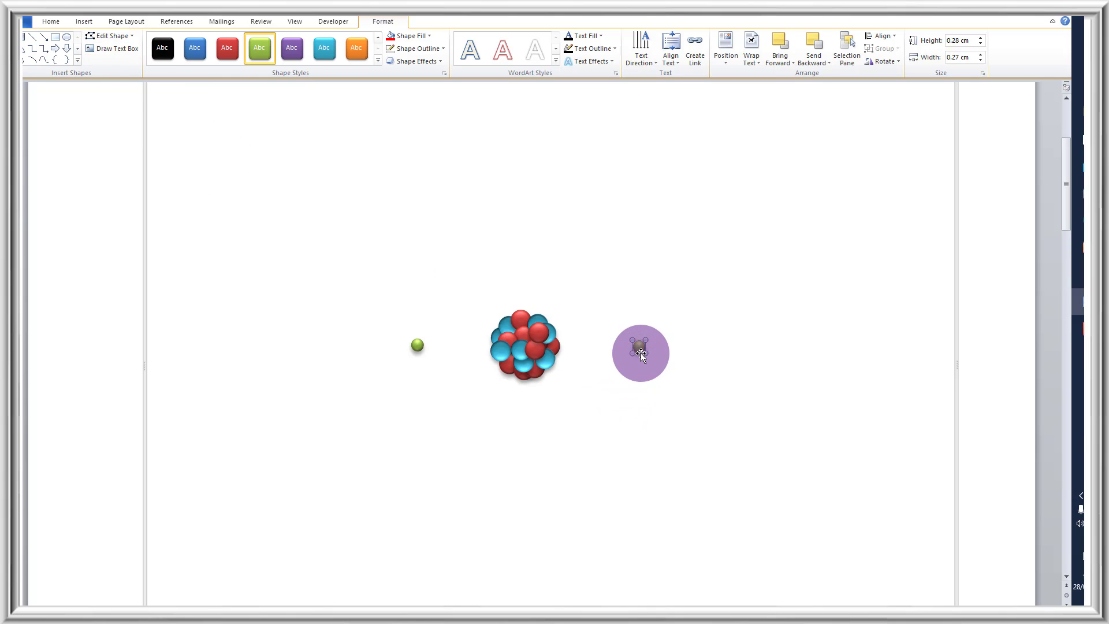
click(290, 224)
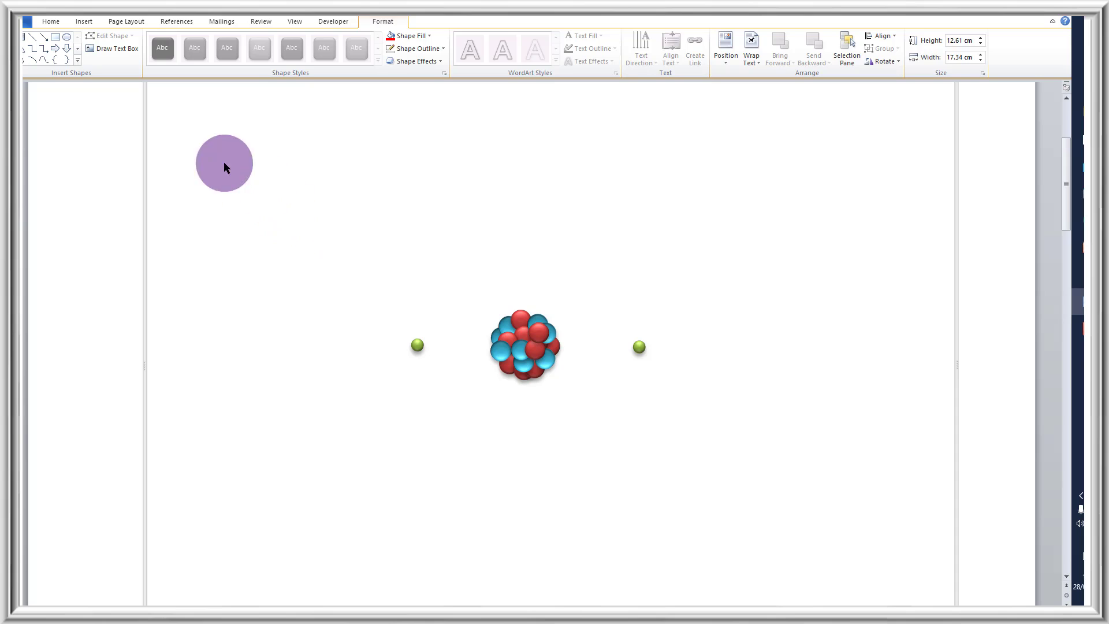
Insert a 2.54 cm circle, centre it over the nucleus and remove its fill
click(83, 23)
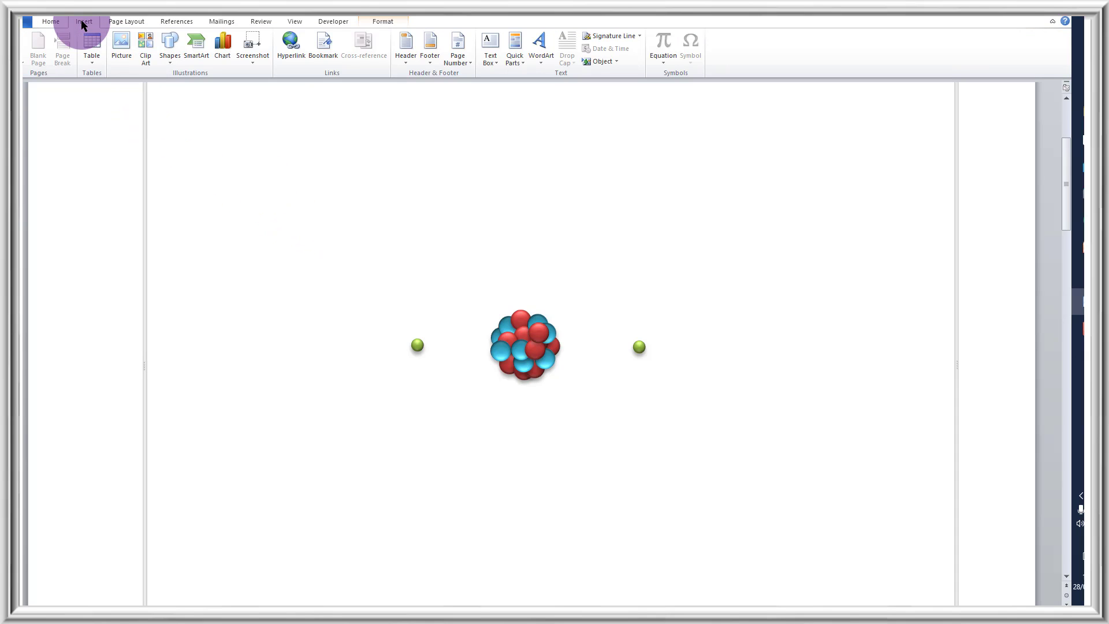
click(168, 58)
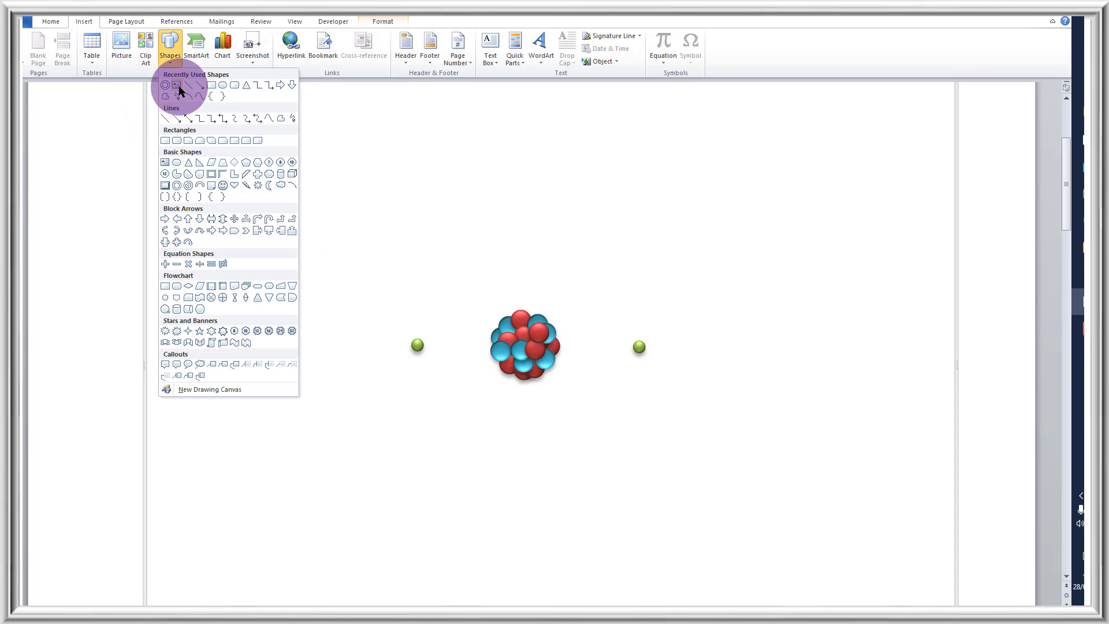
click(223, 86)
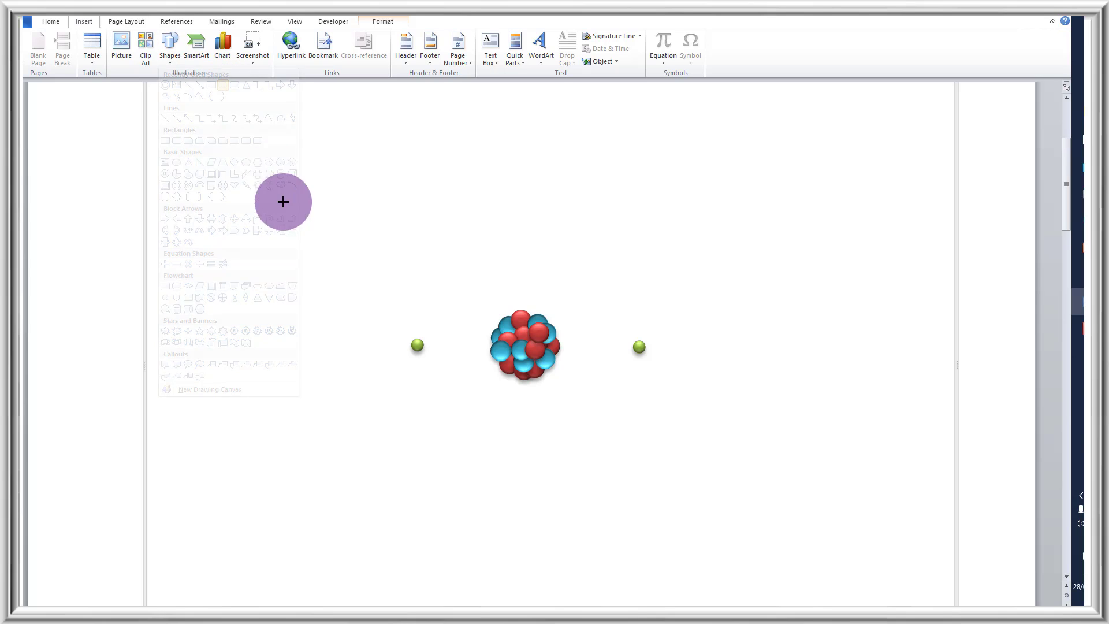
click(352, 238)
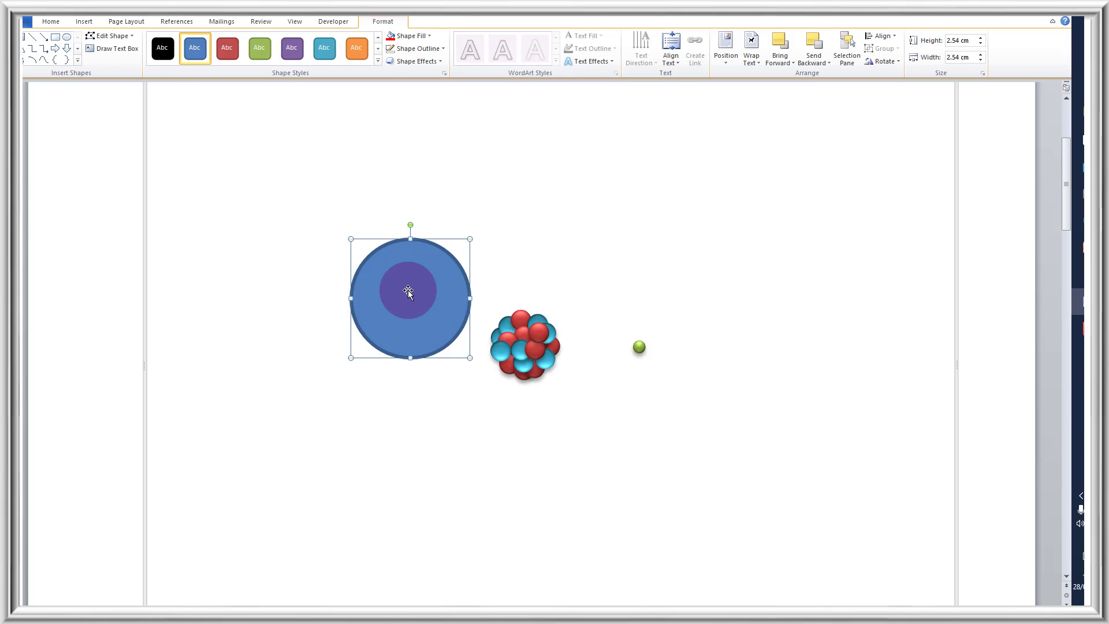
drag(407, 291, 522, 338)
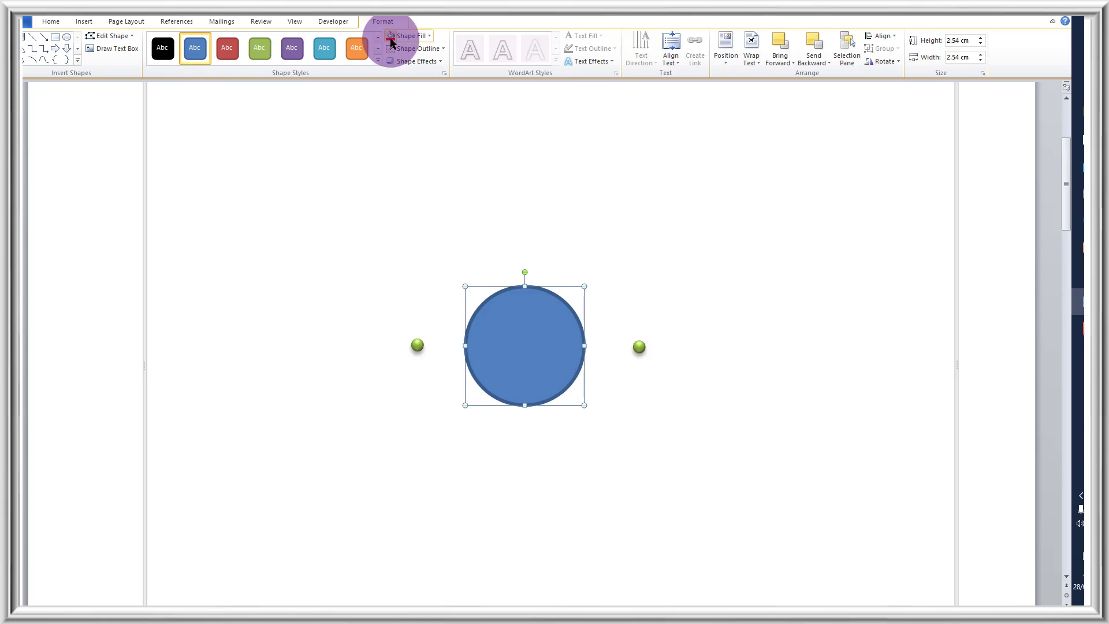
click(419, 36)
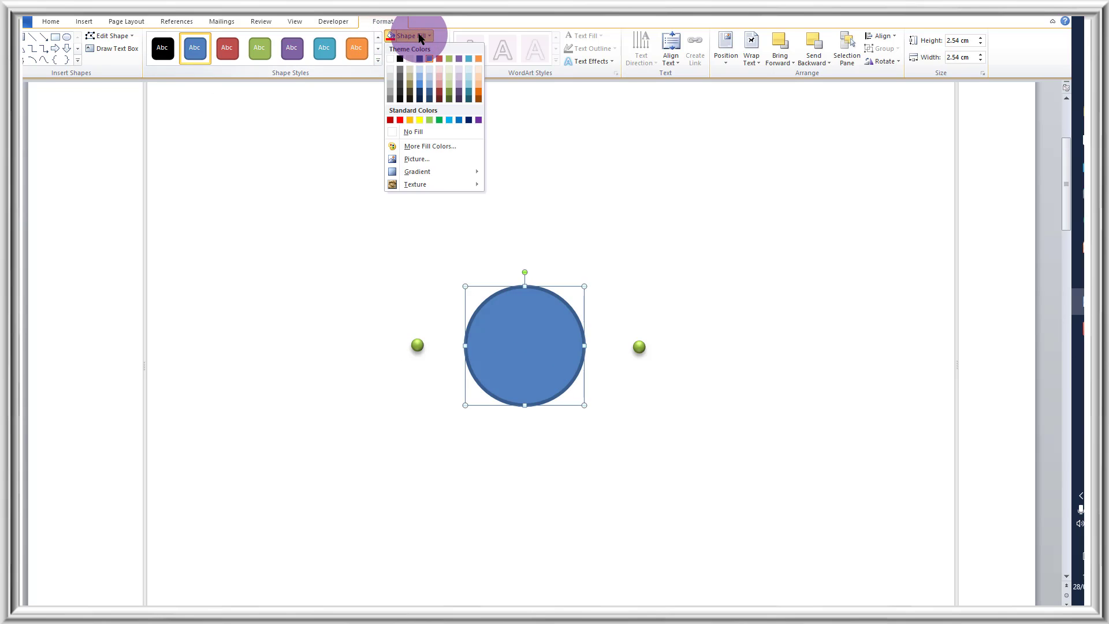
click(437, 130)
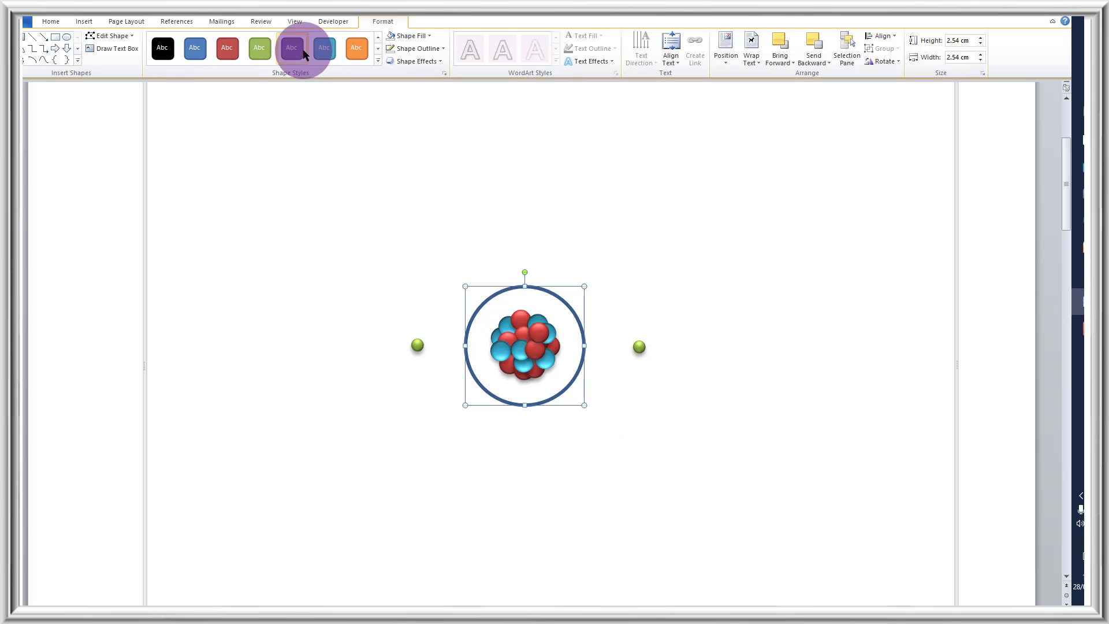
Show the gridlines and enlarge the unfilled circle around the nucleus until its outline reaches both small green circles
click(294, 22)
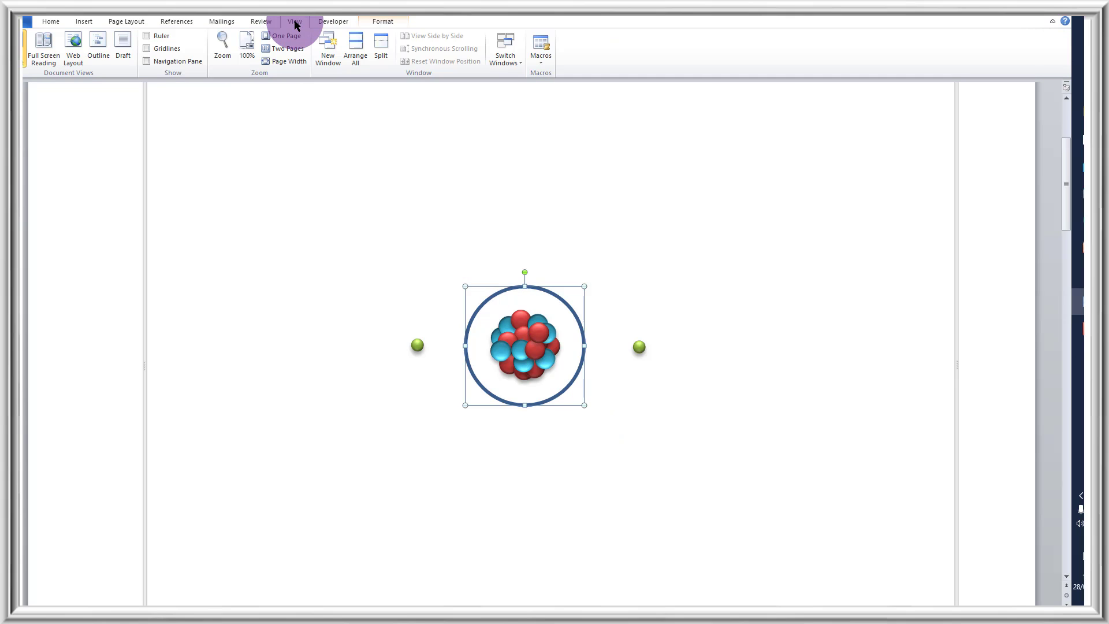
click(147, 49)
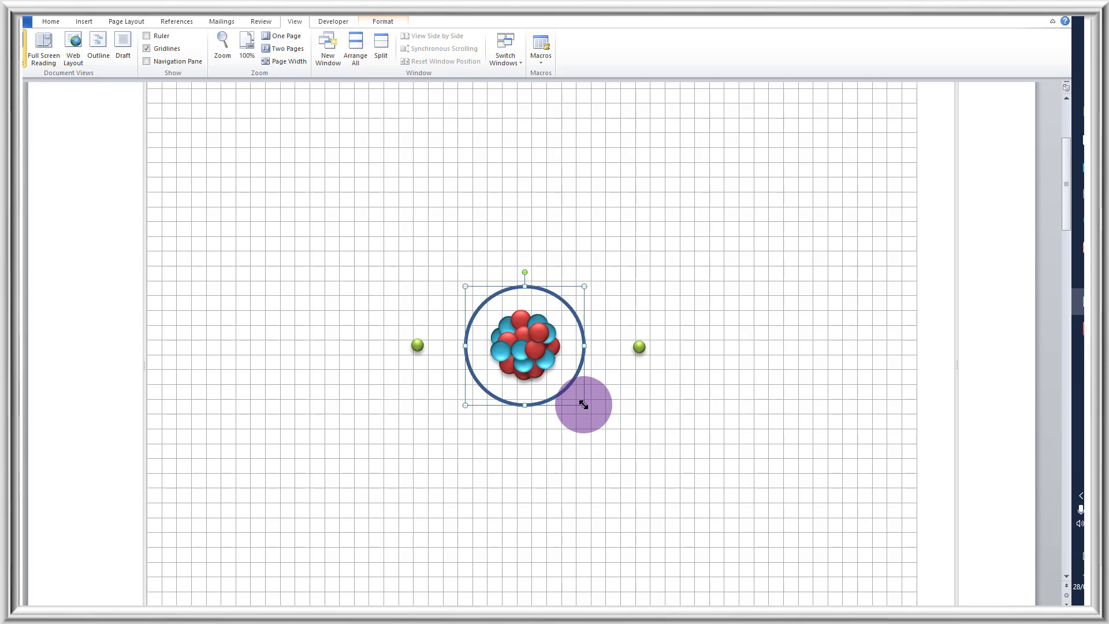
drag(584, 405, 651, 473)
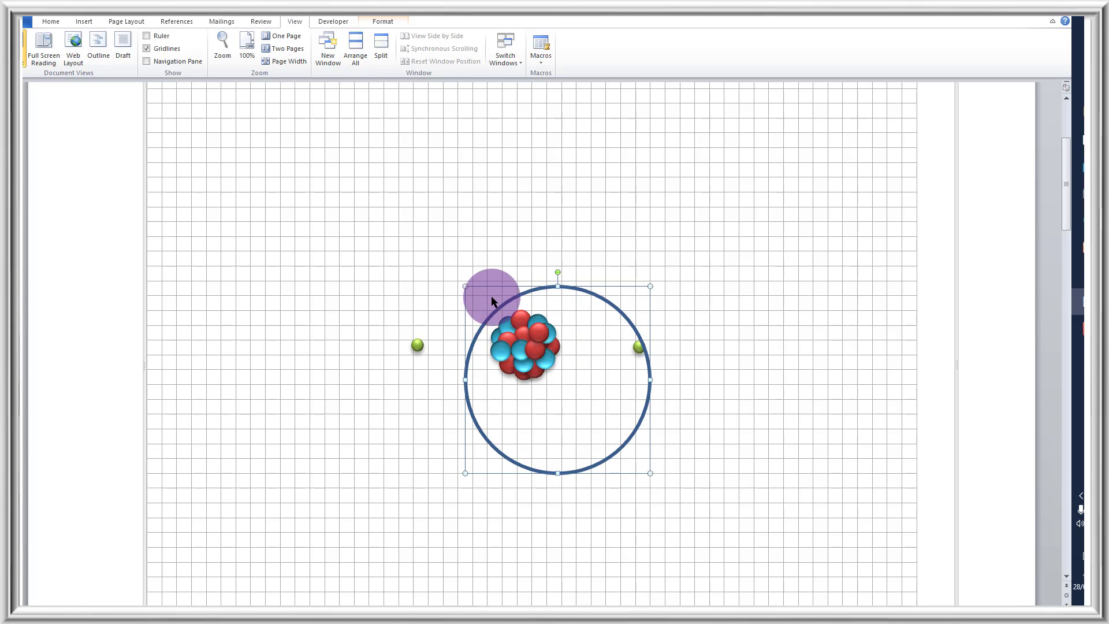
drag(465, 286, 427, 248)
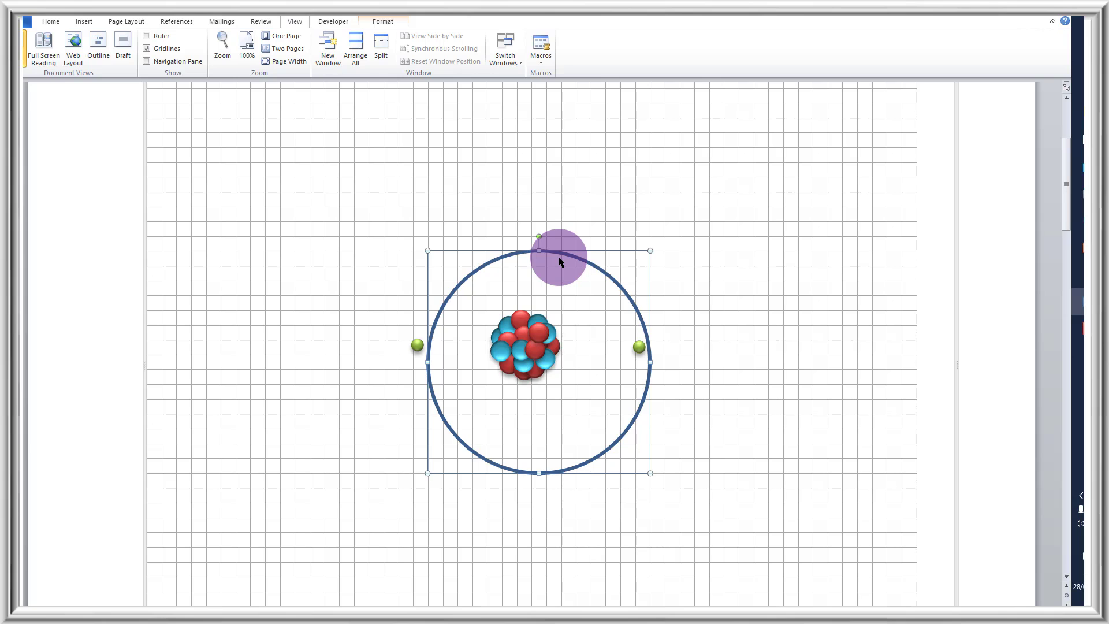
drag(558, 255, 543, 238)
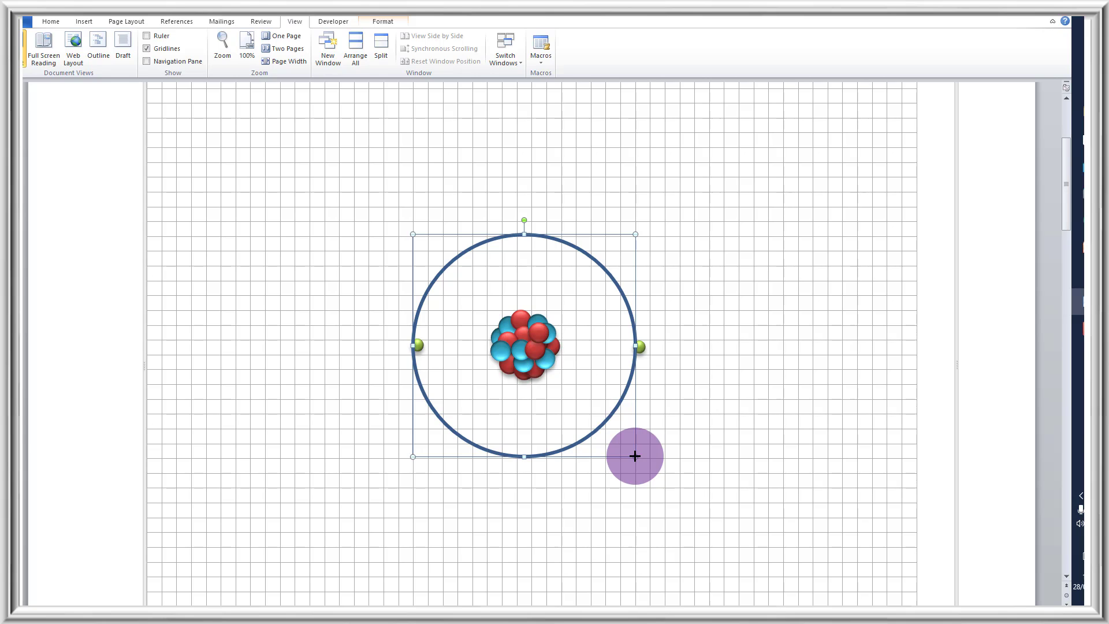
drag(635, 457, 651, 473)
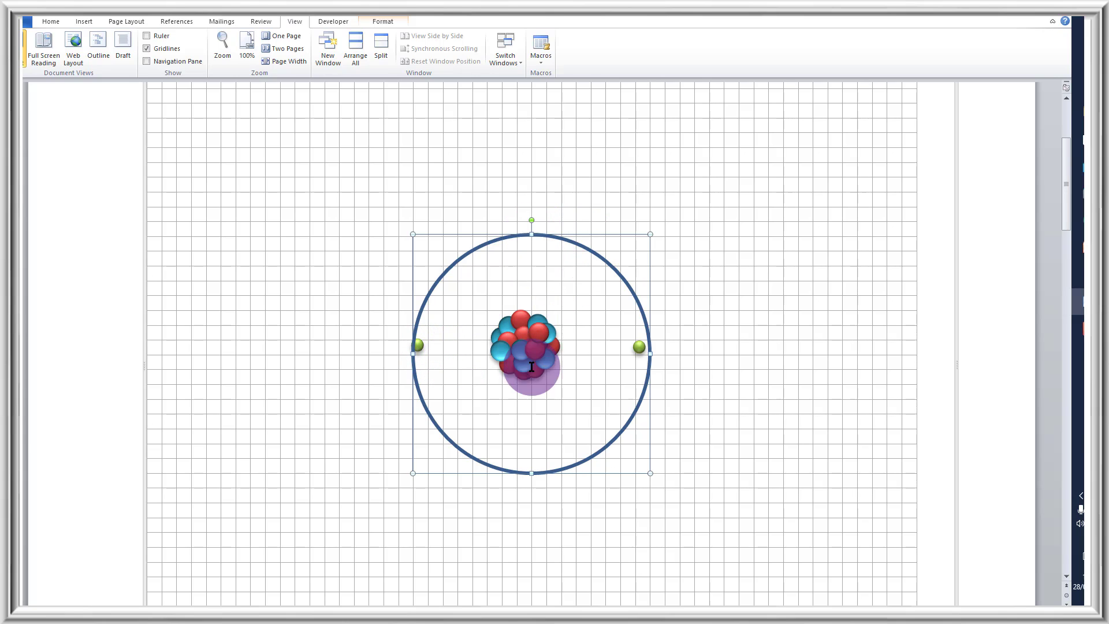
Move the two green circles onto the ring's outline, the left one slightly higher and the right one slightly lower
click(417, 346)
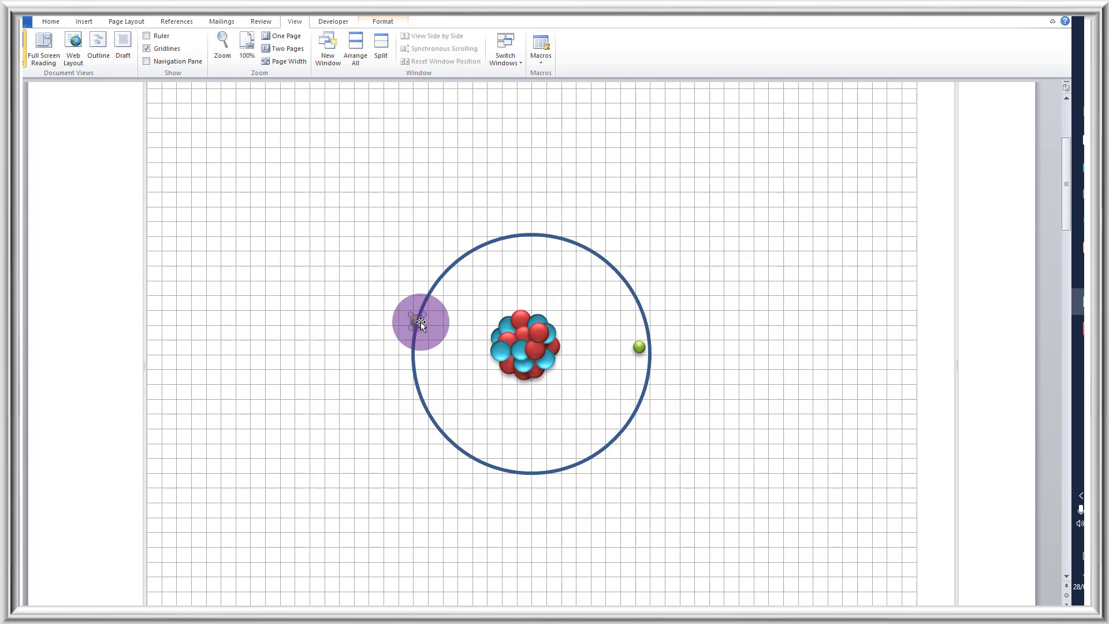
click(639, 347)
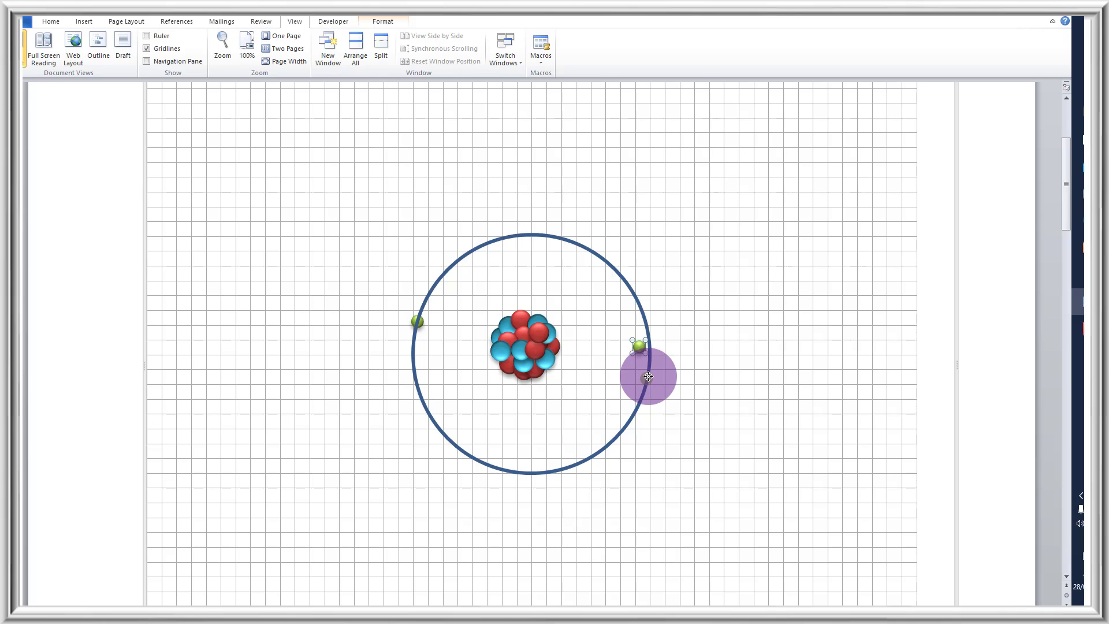
drag(649, 376, 665, 402)
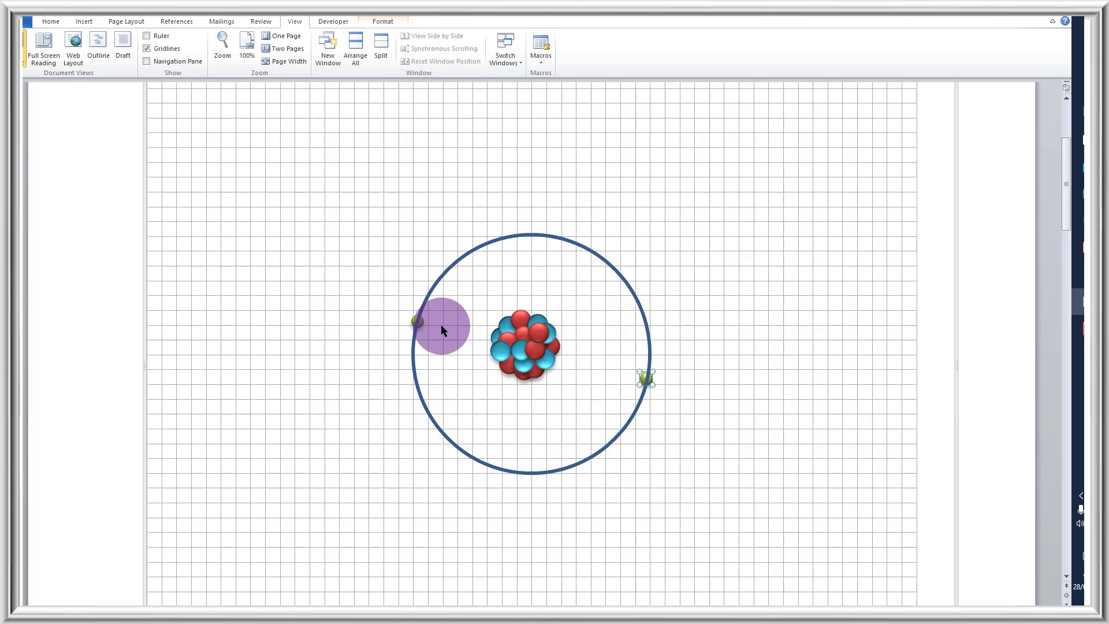
Group all the red and aqua circles of the nucleus into one object, leaving out the ring and green electrons
drag(313, 154, 845, 601)
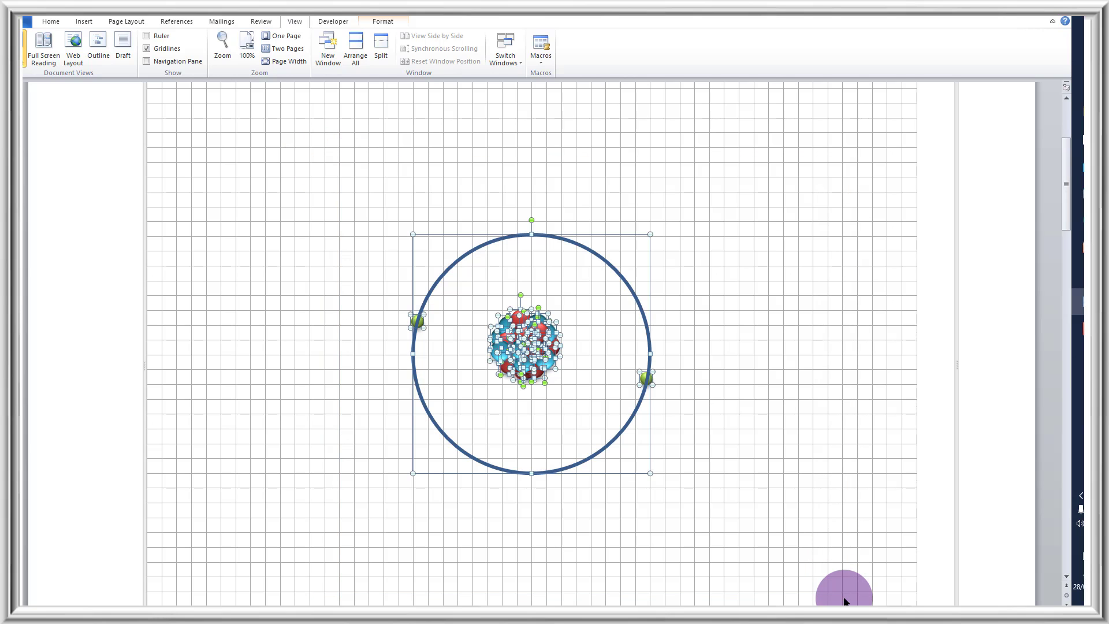
click(804, 431)
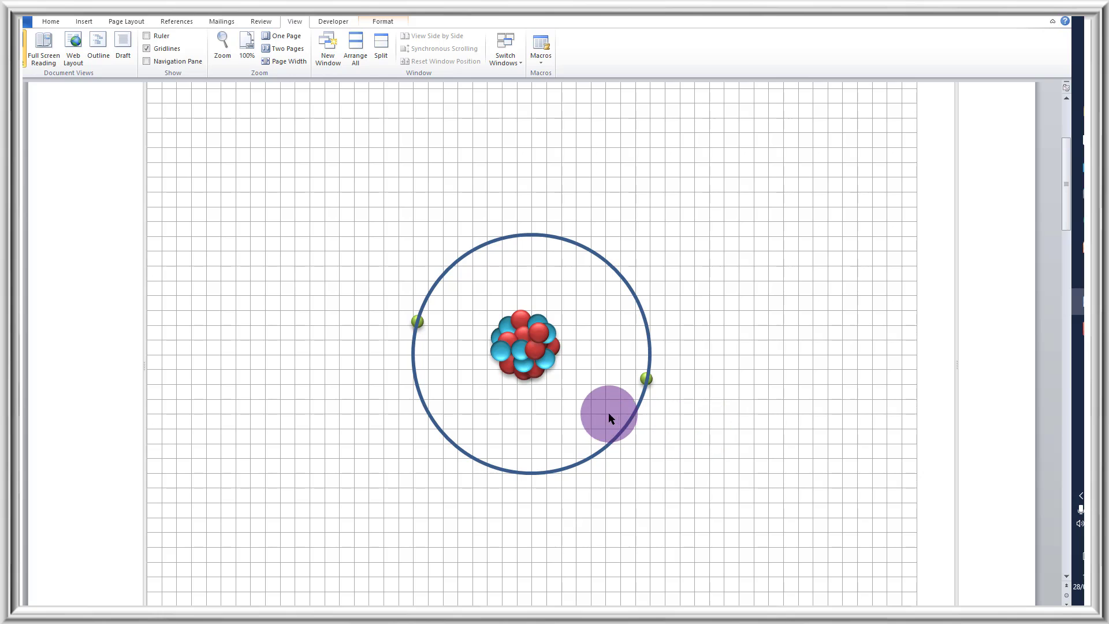
drag(560, 373, 444, 288)
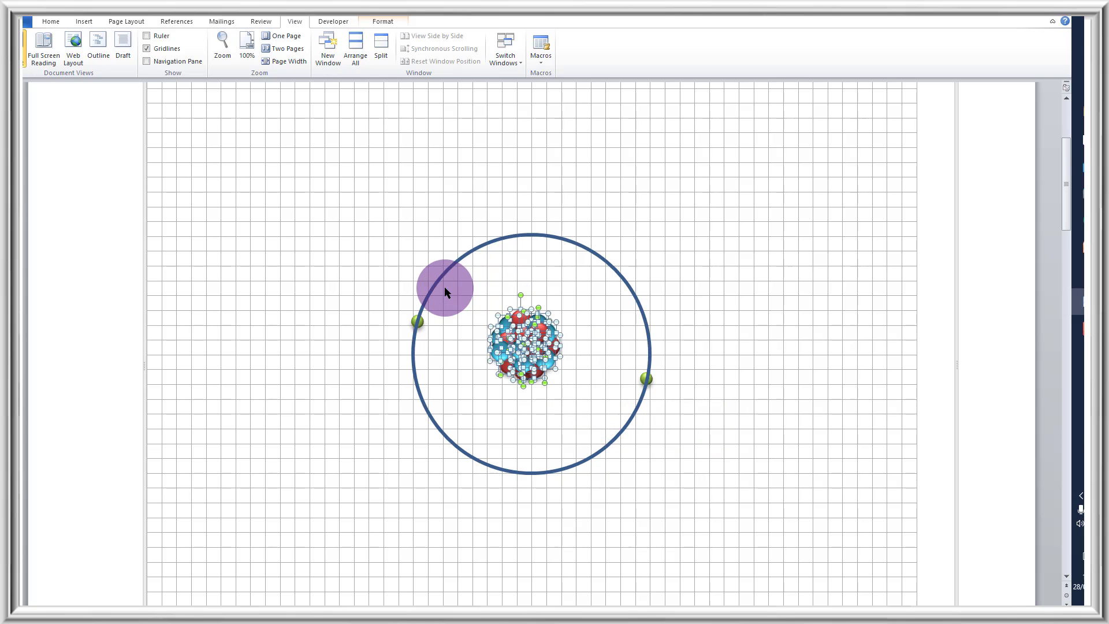
click(370, 22)
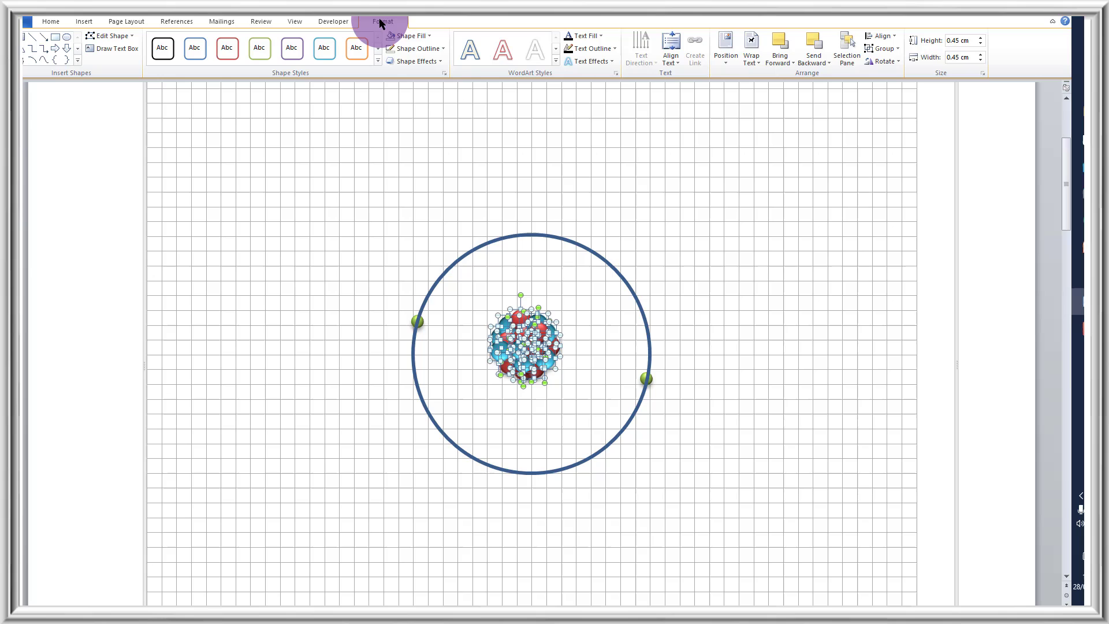
click(894, 48)
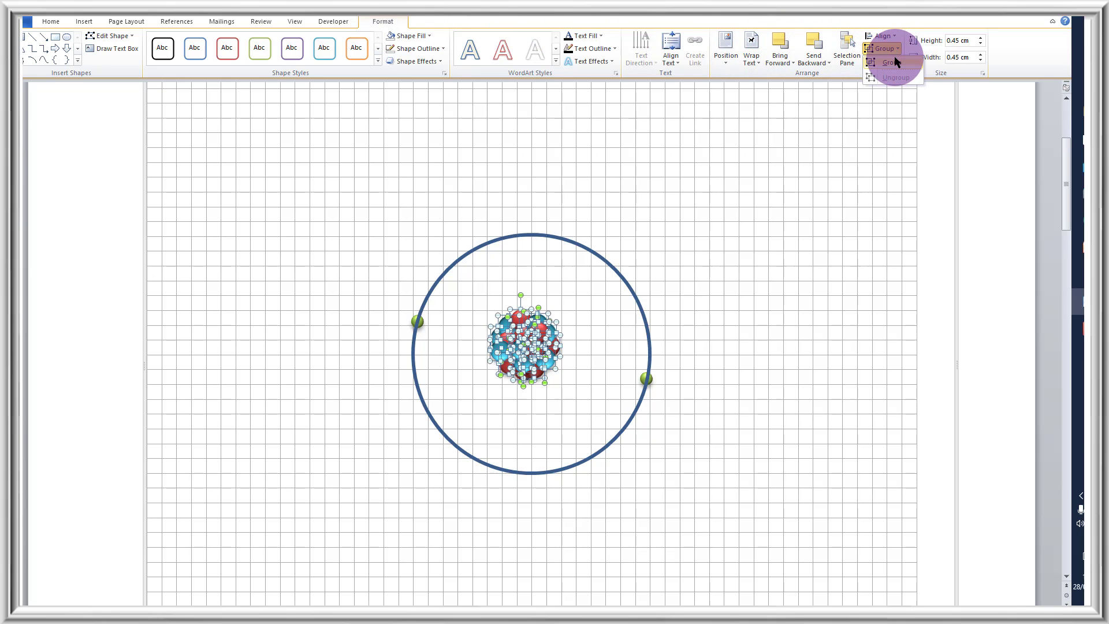
click(894, 62)
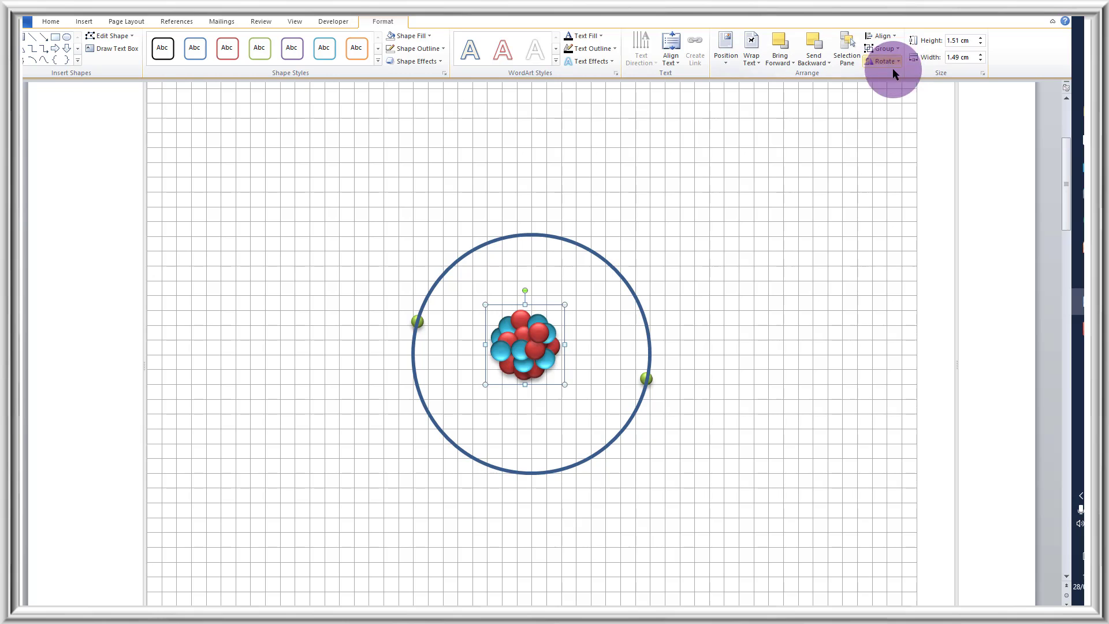
Copy the nucleus group, ring and both electrons together and switch to the ELECTROSTATICS I presentation in PowerPoint
click(855, 360)
mouse_move(840, 519)
mouse_down()
mouse_move(421, 306)
mouse_move(292, 143)
mouse_up()
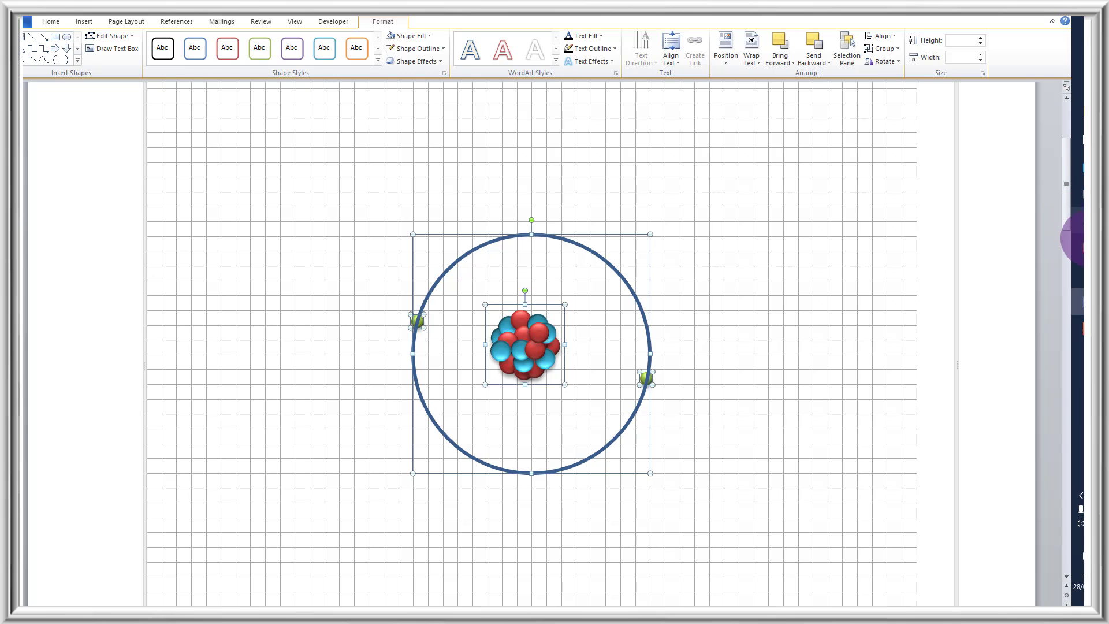
click(1082, 247)
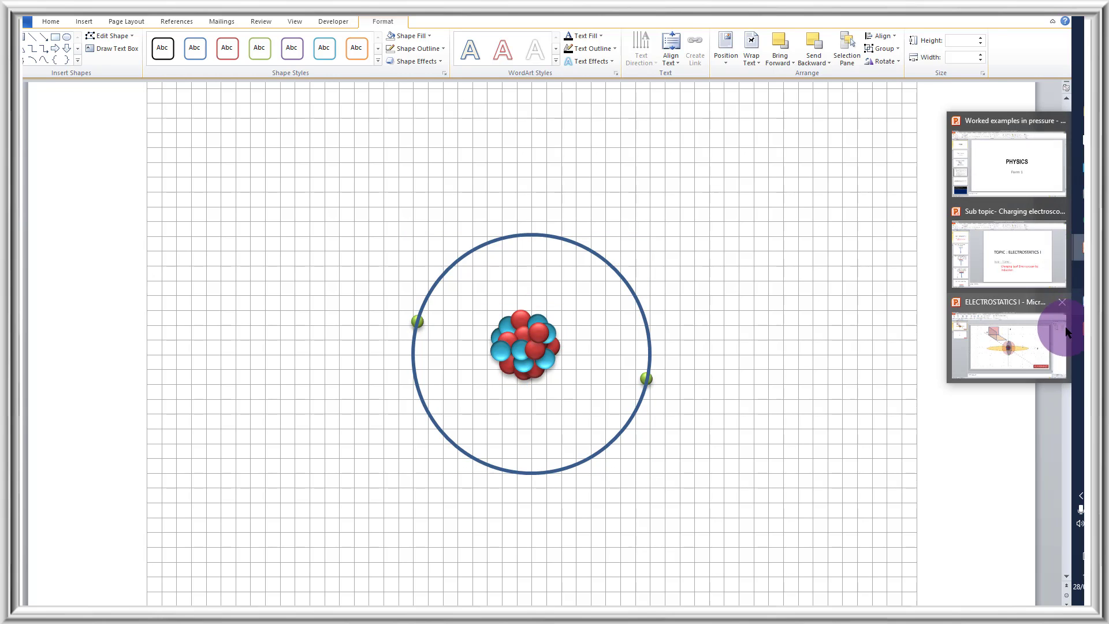
click(1050, 346)
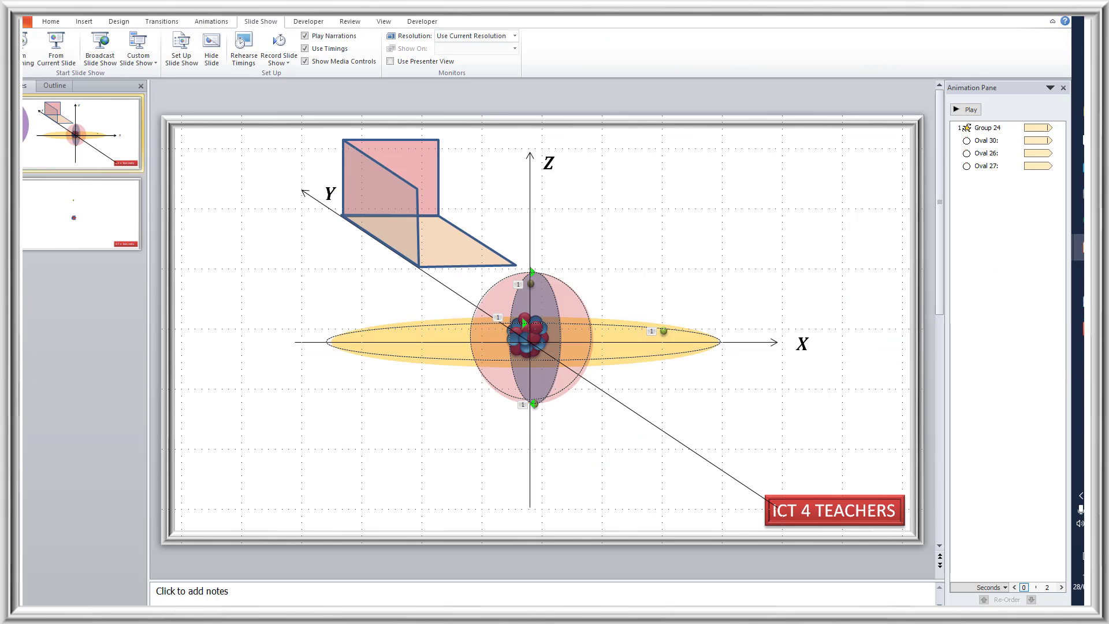
Delete the existing animated nucleus and electron from the second slide
click(116, 206)
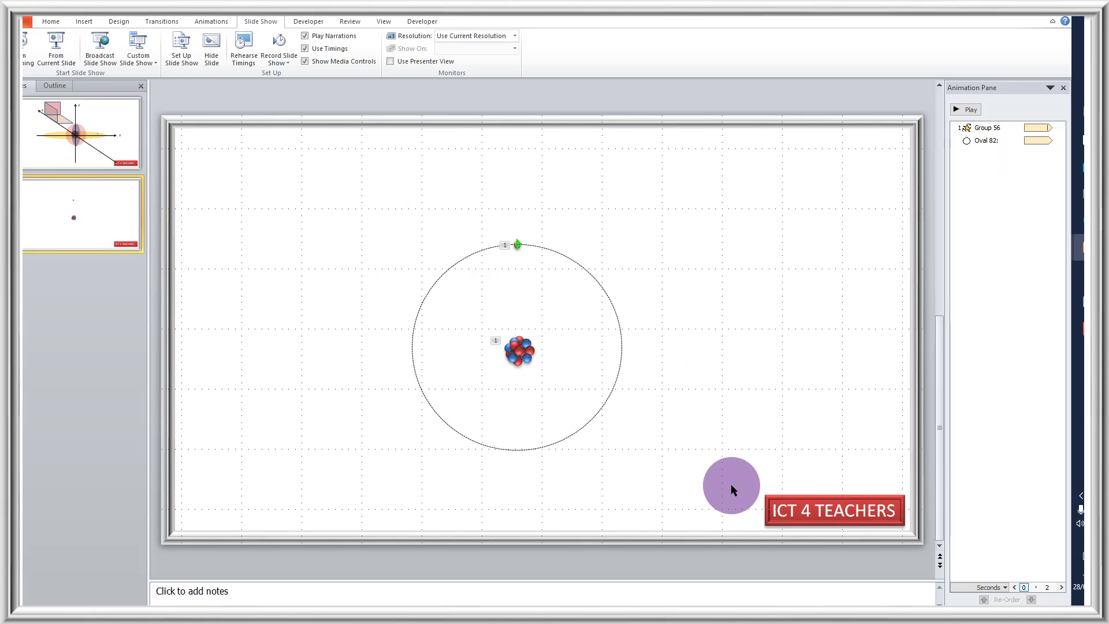
drag(766, 484, 268, 154)
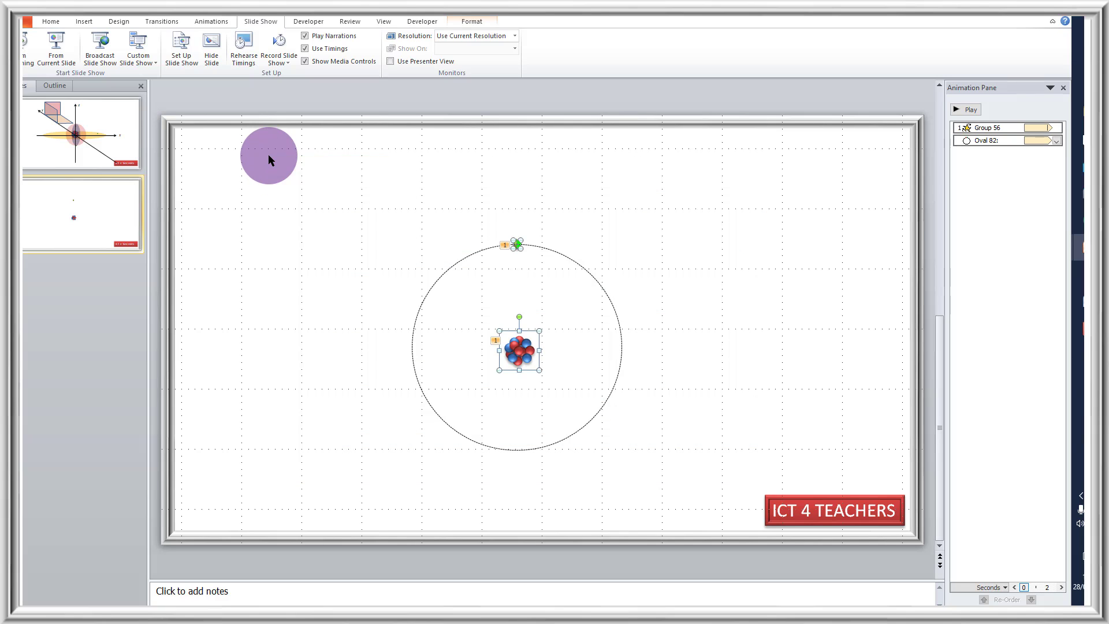
key(Delete)
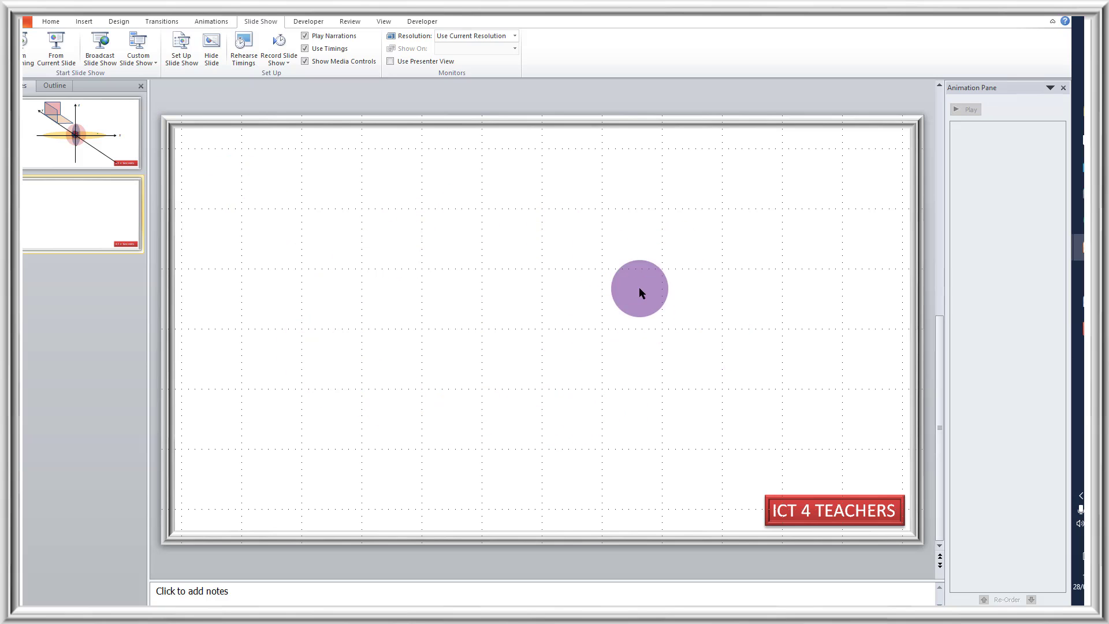
Hide the slide gridlines and paste the copied atom onto the emptied second slide
click(379, 24)
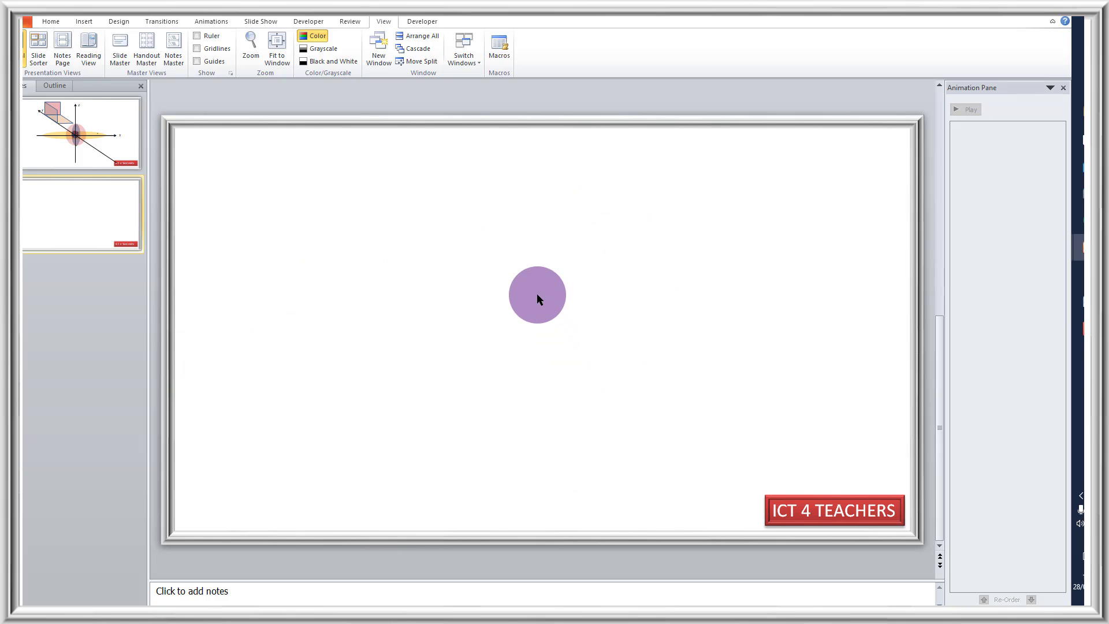
key(ctrl+v)
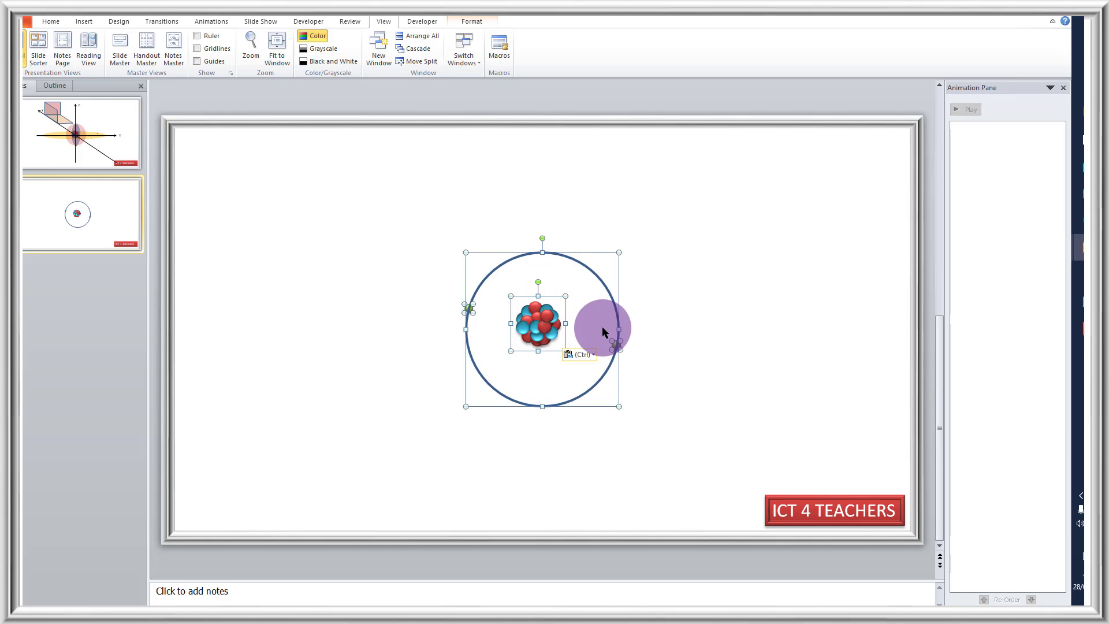
click(664, 374)
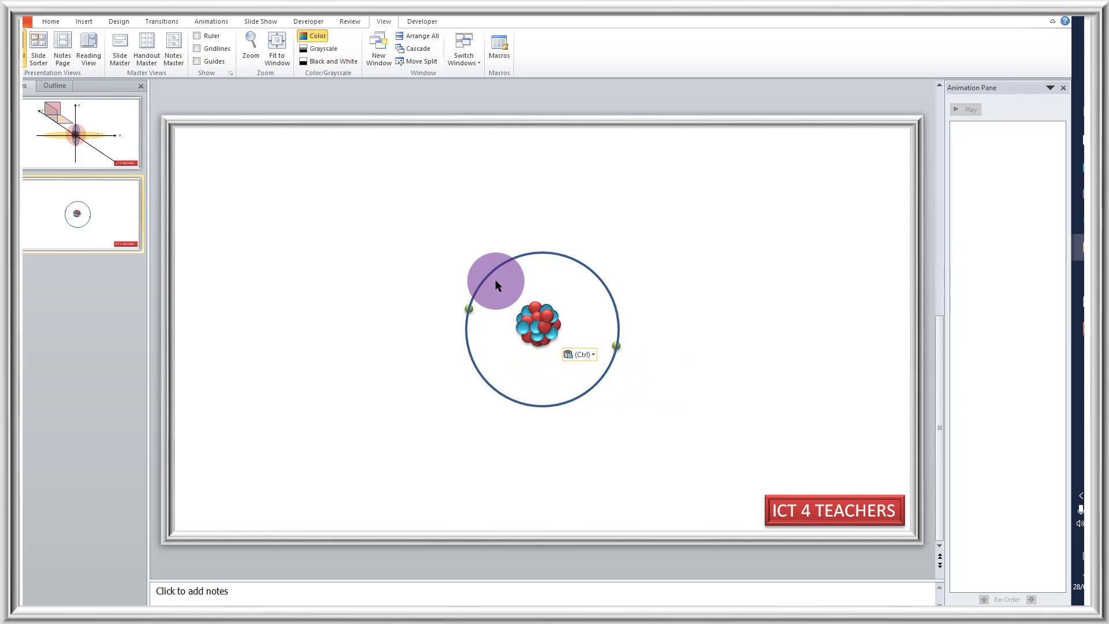
Move the whole atom, including ring and electrons, to the right part of the slide just above the ICT 4 TEACHERS label
drag(494, 287, 594, 376)
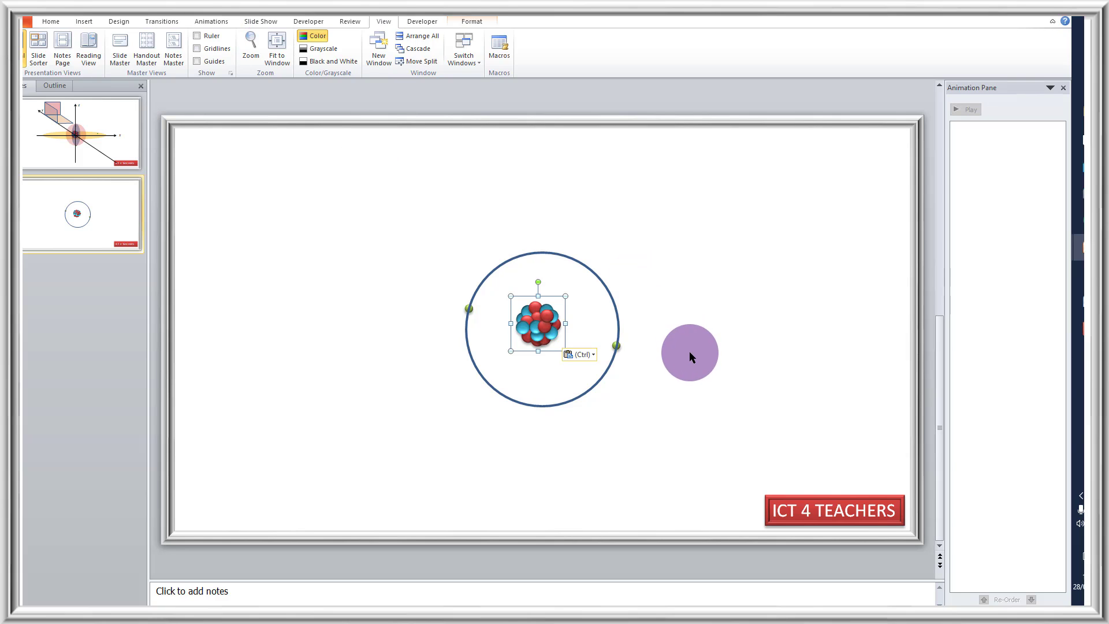
click(702, 352)
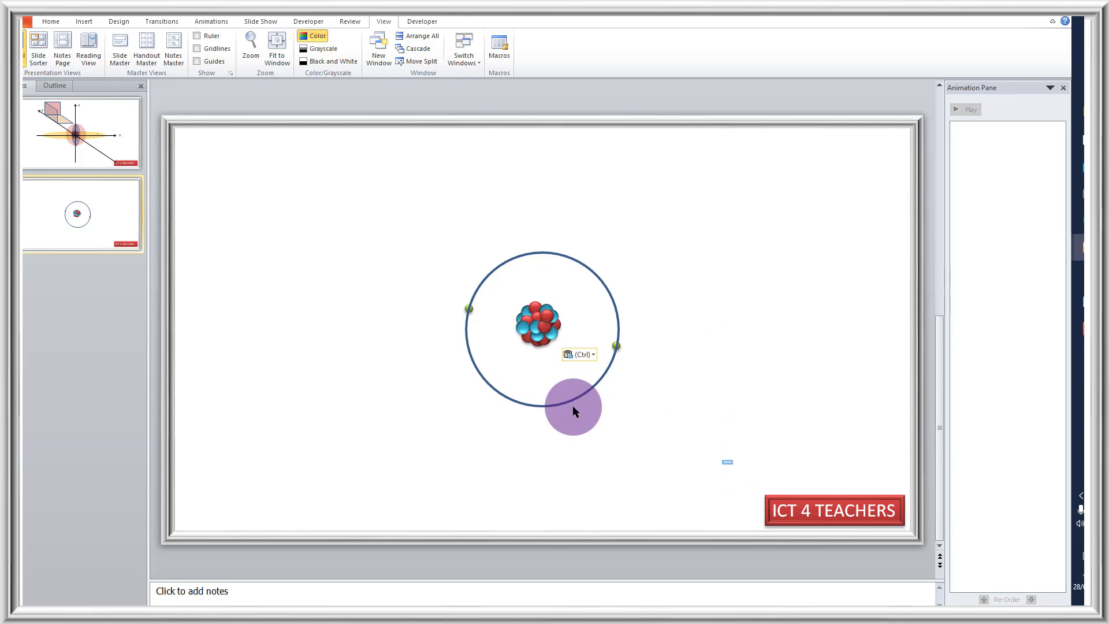
drag(573, 405, 356, 179)
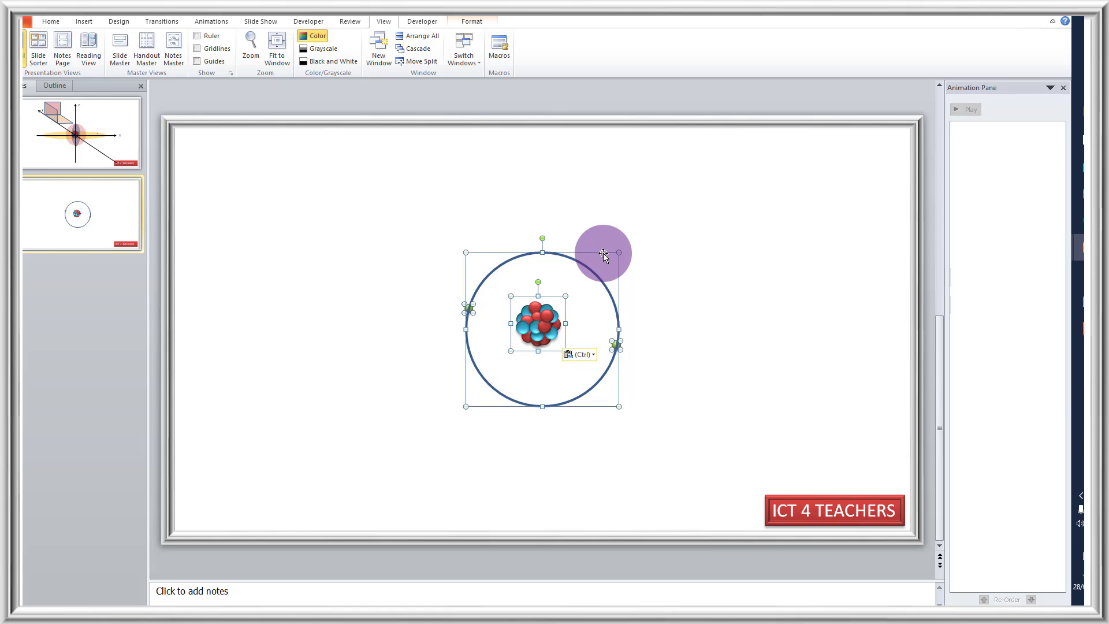
drag(604, 253, 809, 289)
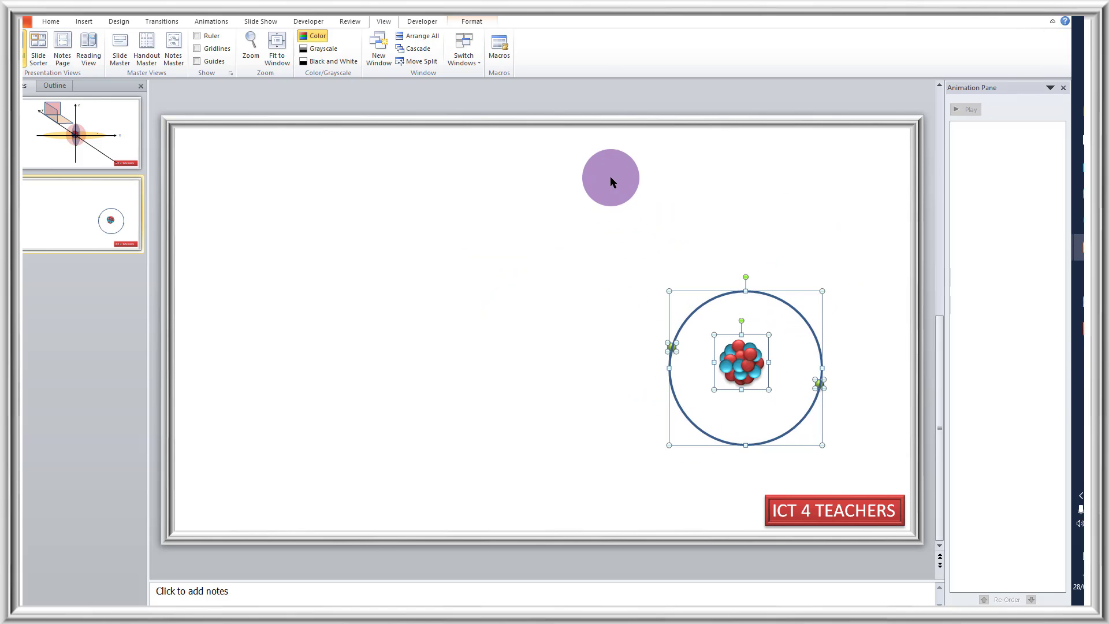
click(620, 189)
Apply the Spin emphasis animation to the grouped nucleus
click(765, 376)
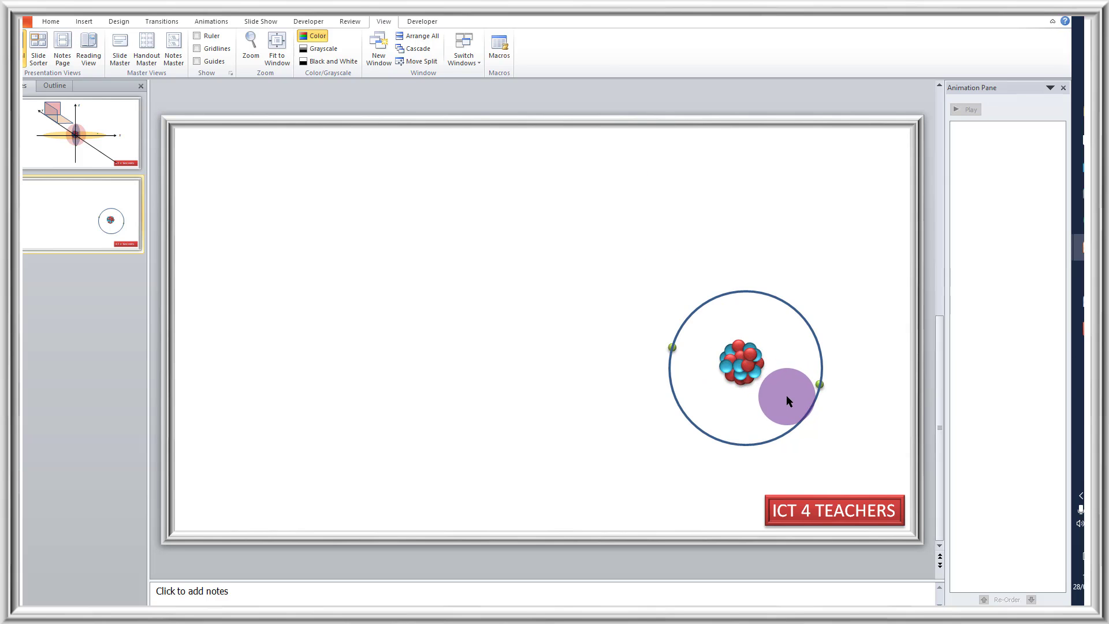
drag(787, 398, 691, 318)
click(735, 366)
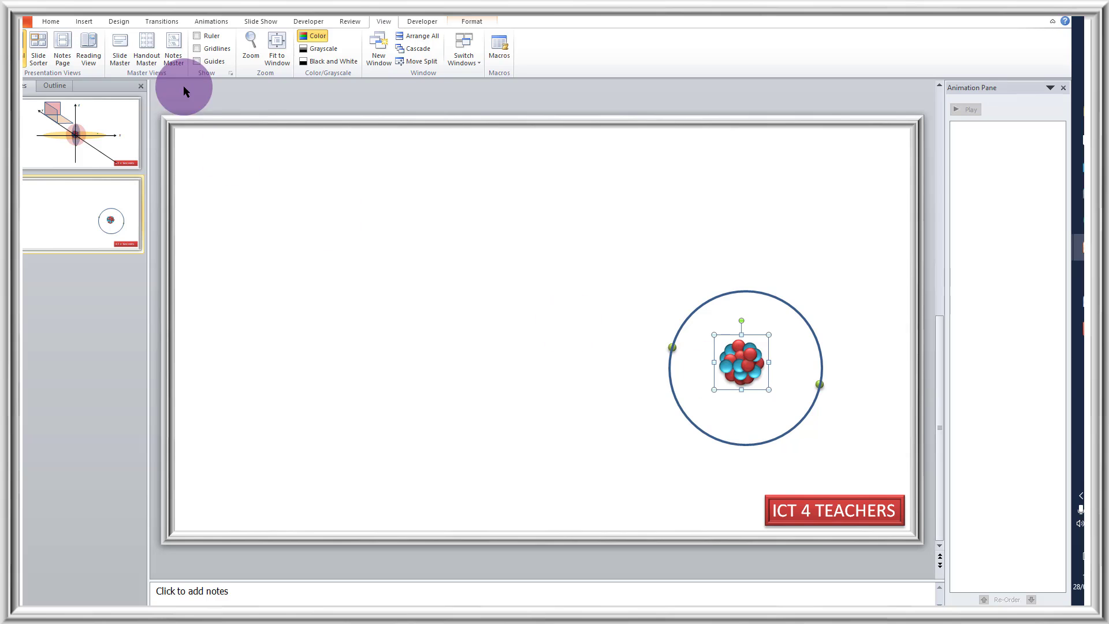
click(203, 21)
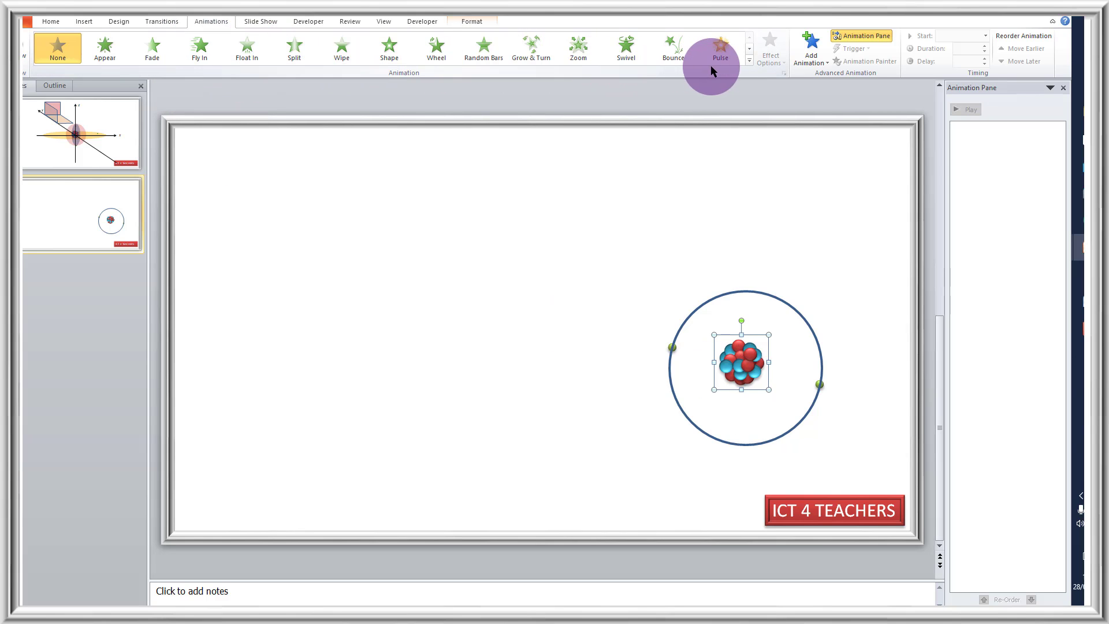
click(749, 61)
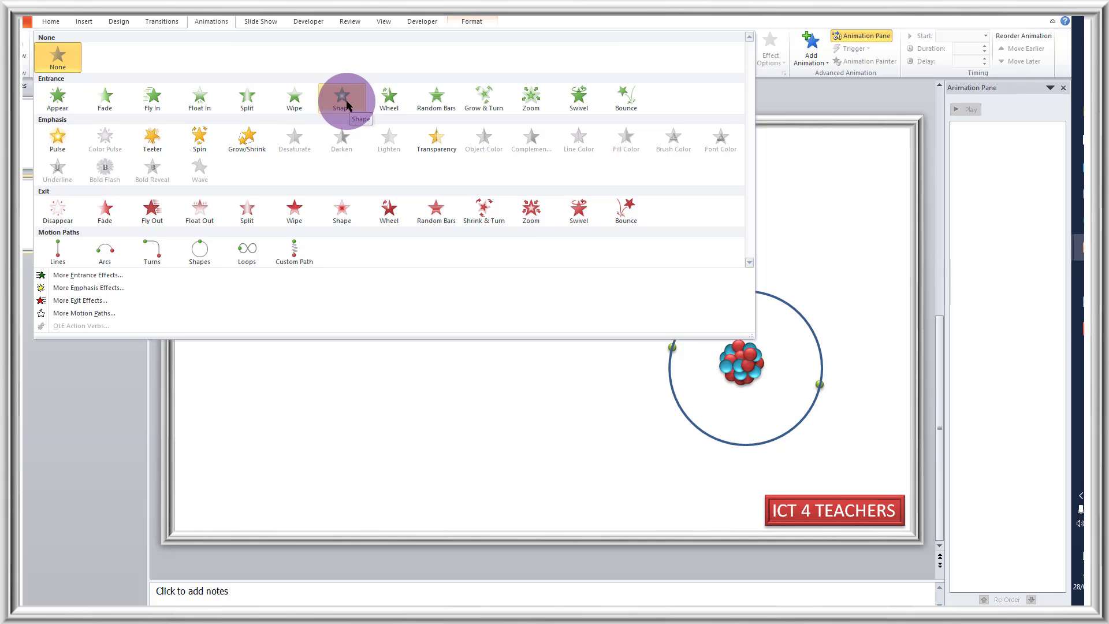
click(200, 138)
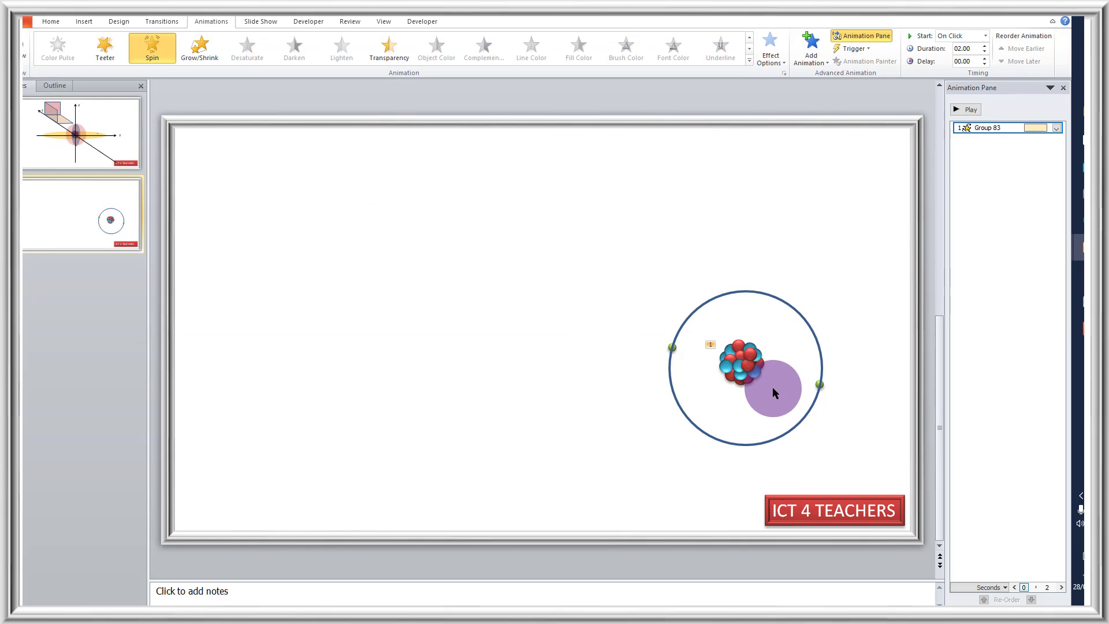
click(366, 257)
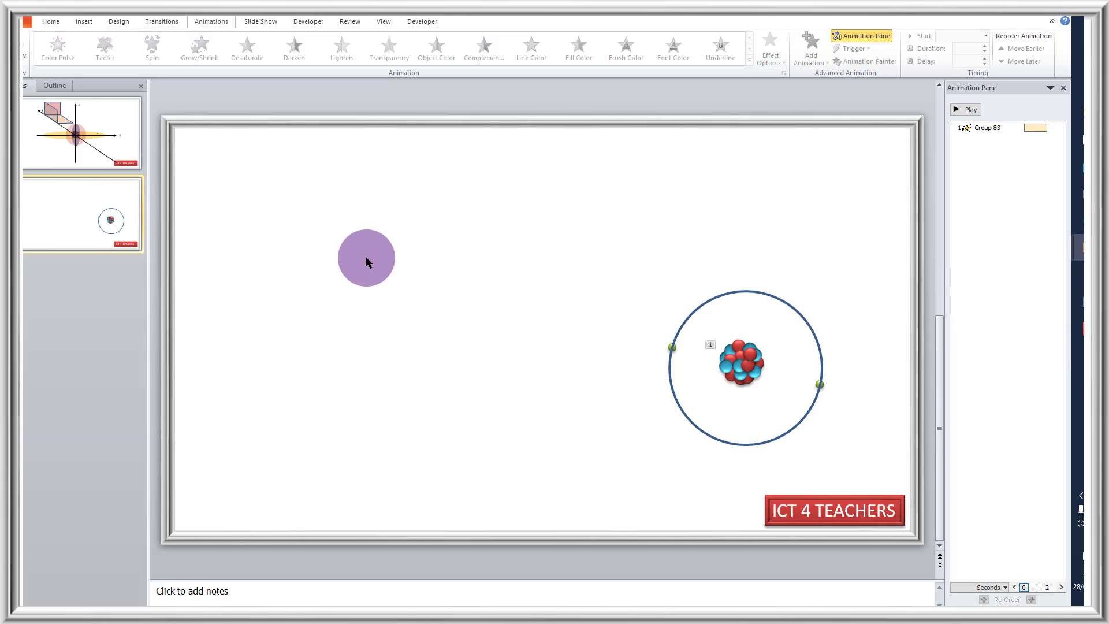
Move the whole atom back to the middle of the slide, slightly left of centre
drag(879, 477, 515, 246)
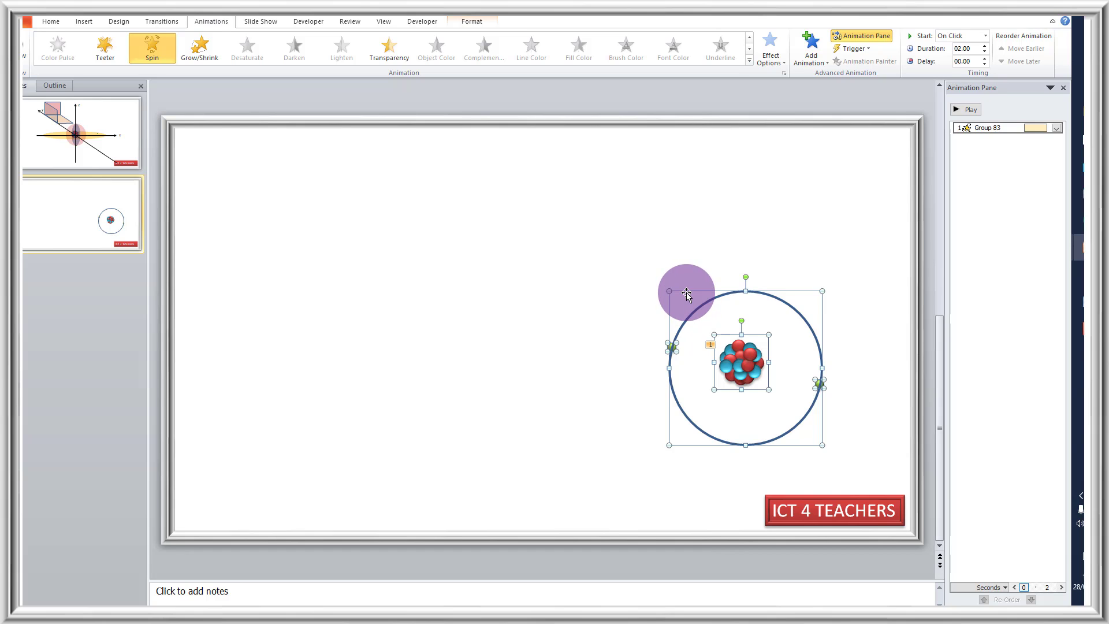
drag(686, 294, 426, 255)
click(357, 234)
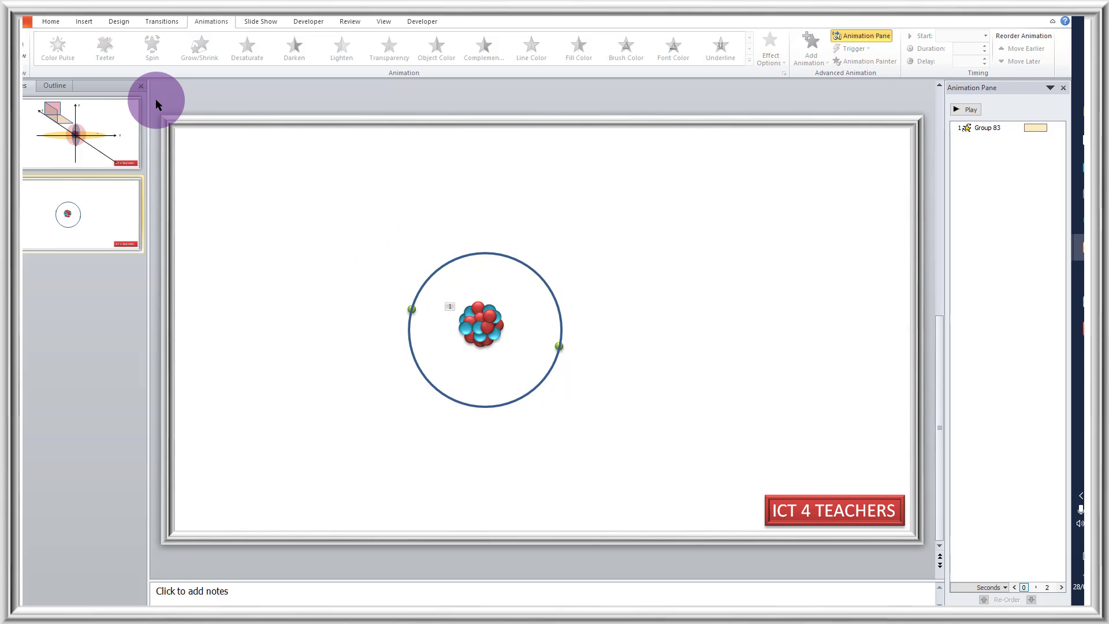
Start the slide show from the current slide to preview the nucleus animation
click(262, 21)
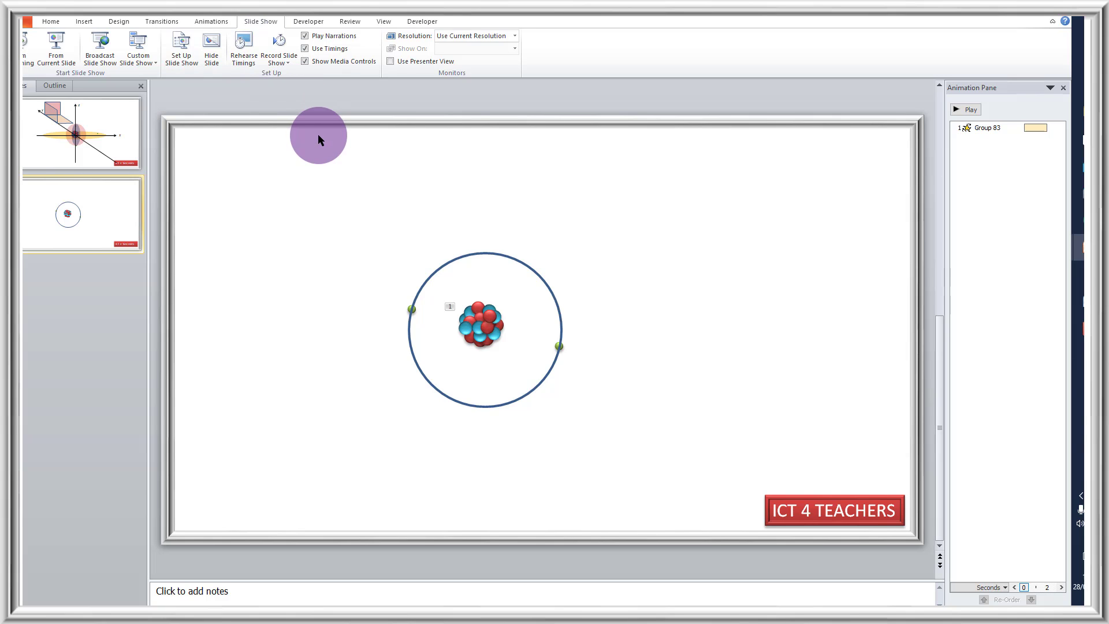
click(54, 55)
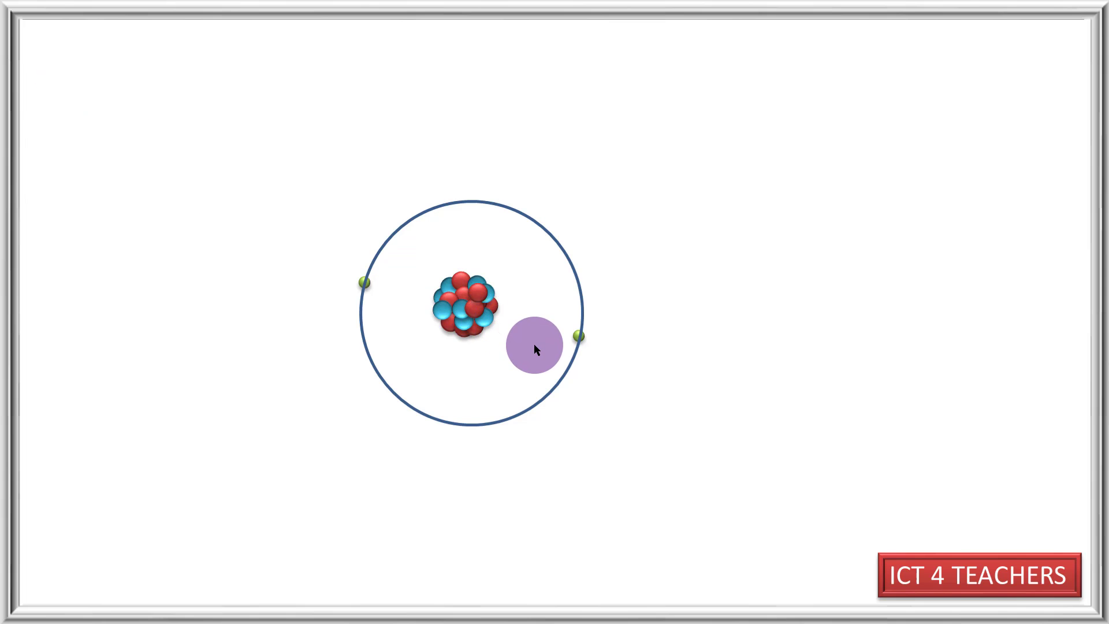
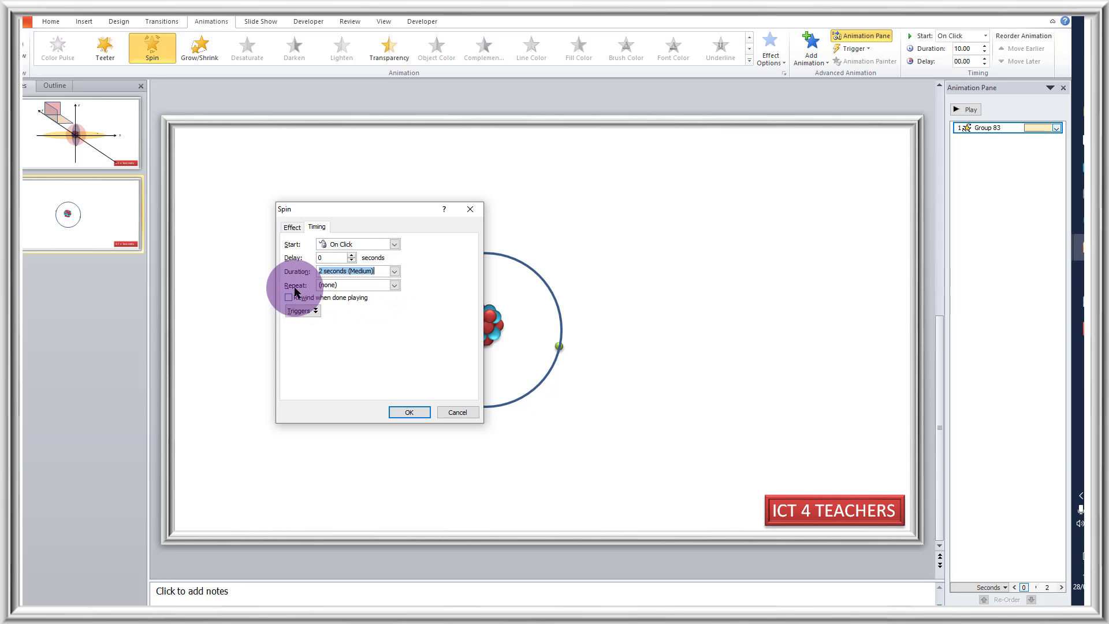
Set the nucleus's Spin animation to repeat Until End of Slide, keeping the clockwise direction, and apply the effect settings
click(395, 285)
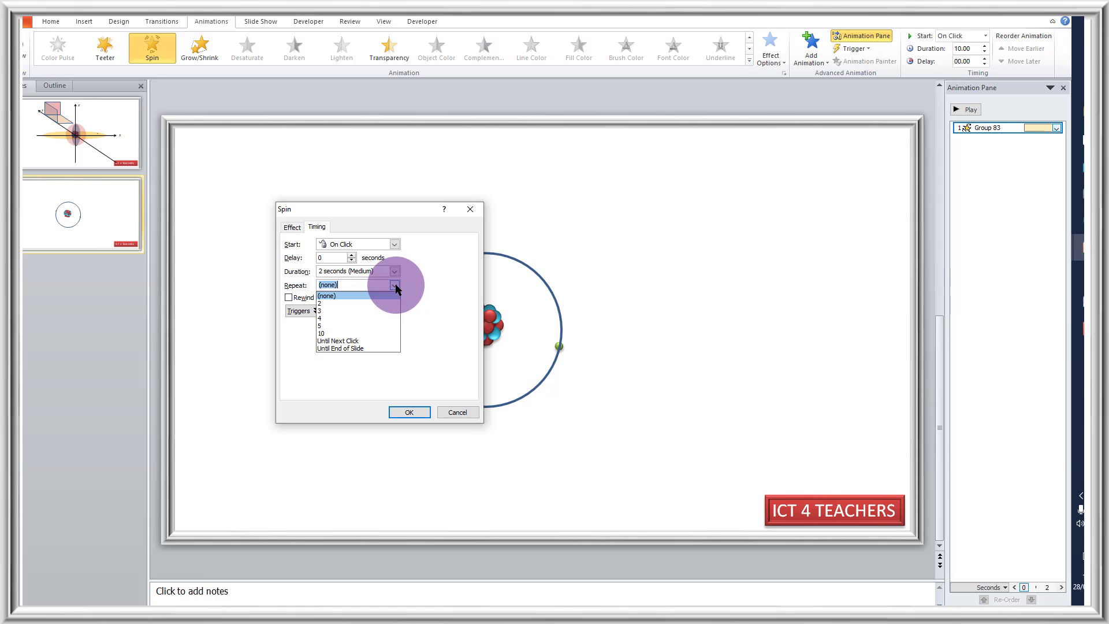
click(370, 348)
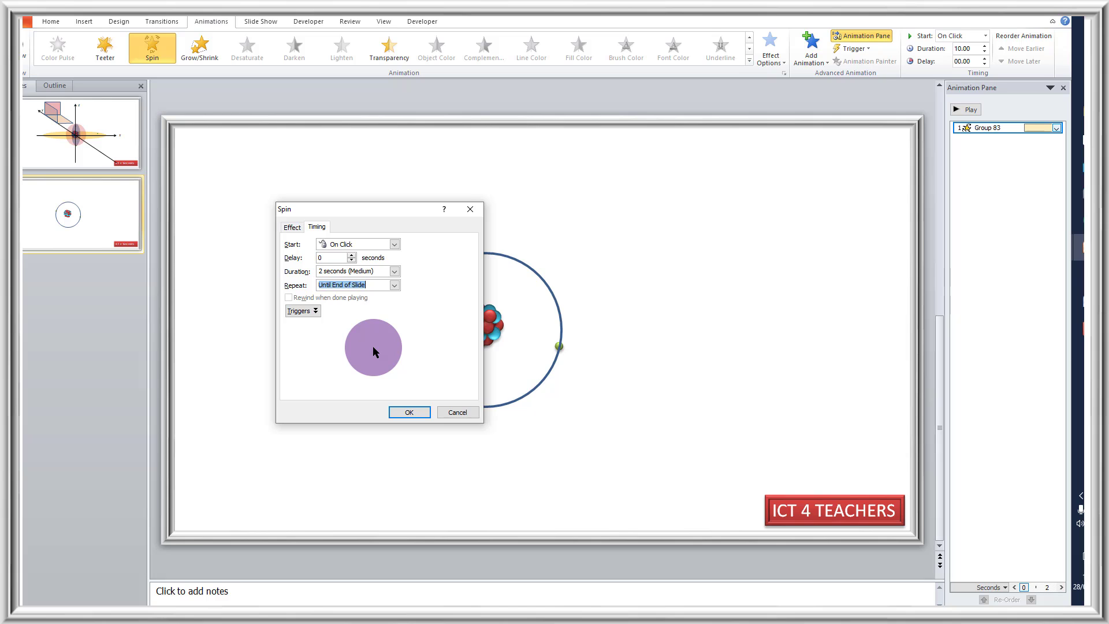
click(291, 227)
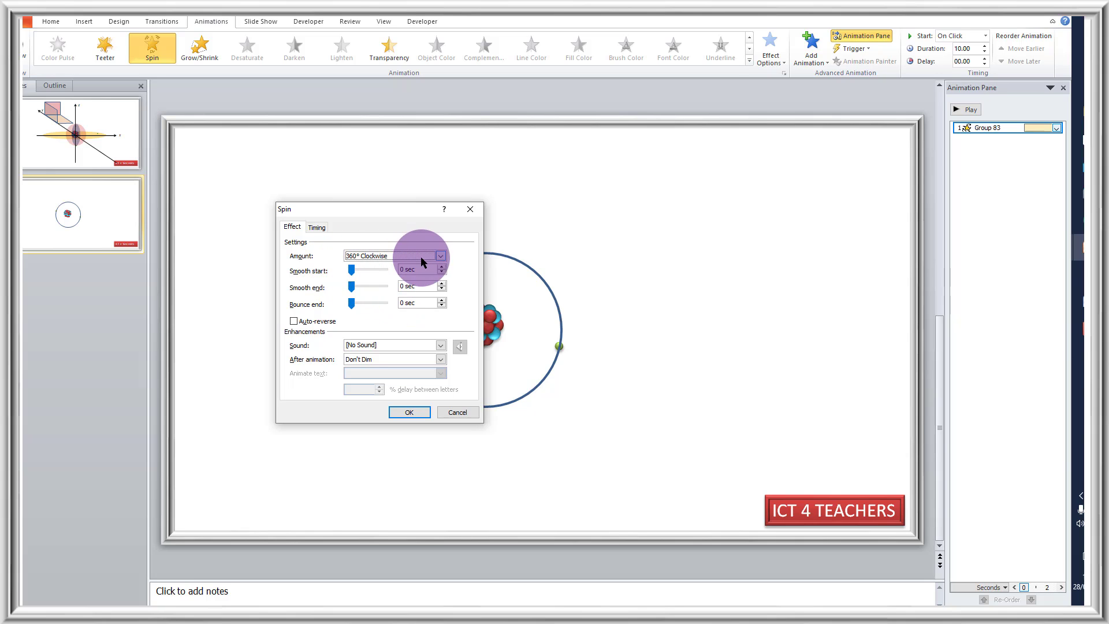
click(441, 257)
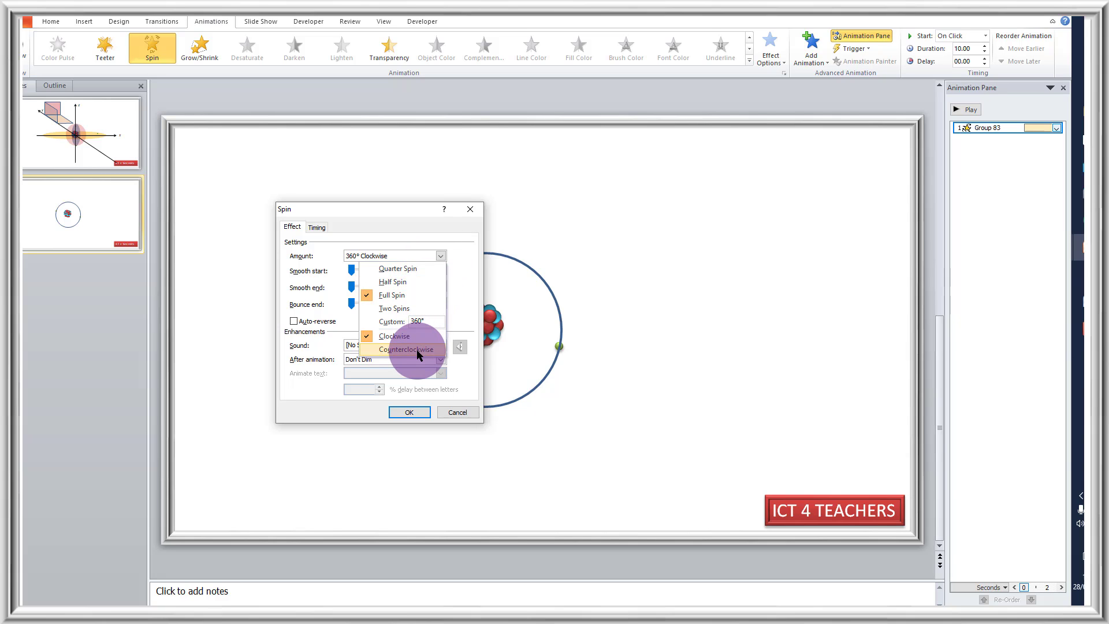
click(322, 392)
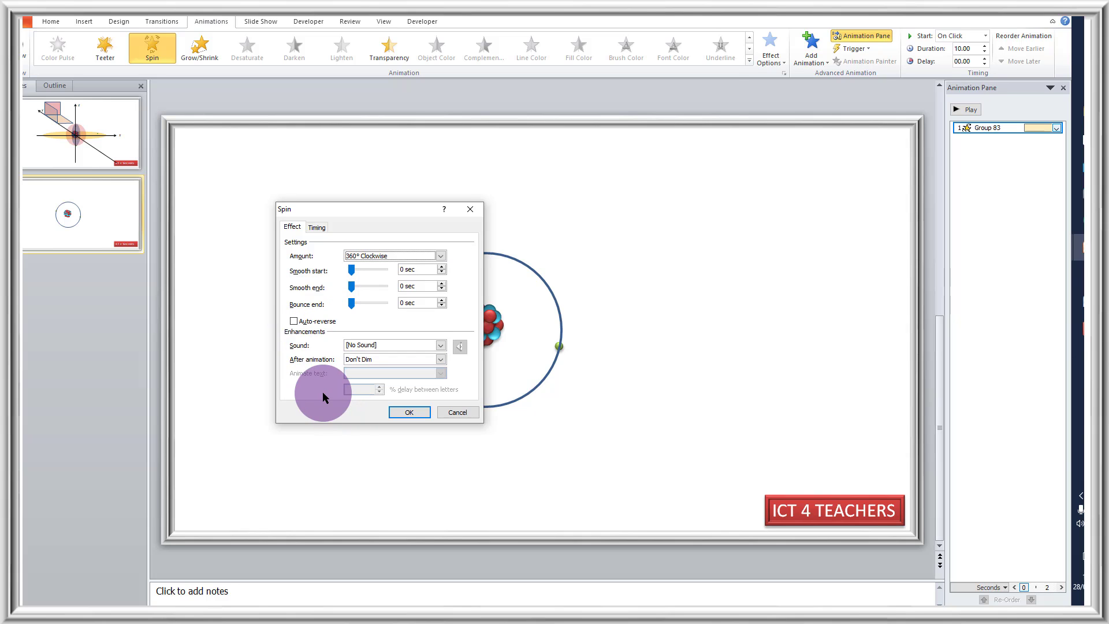
click(396, 414)
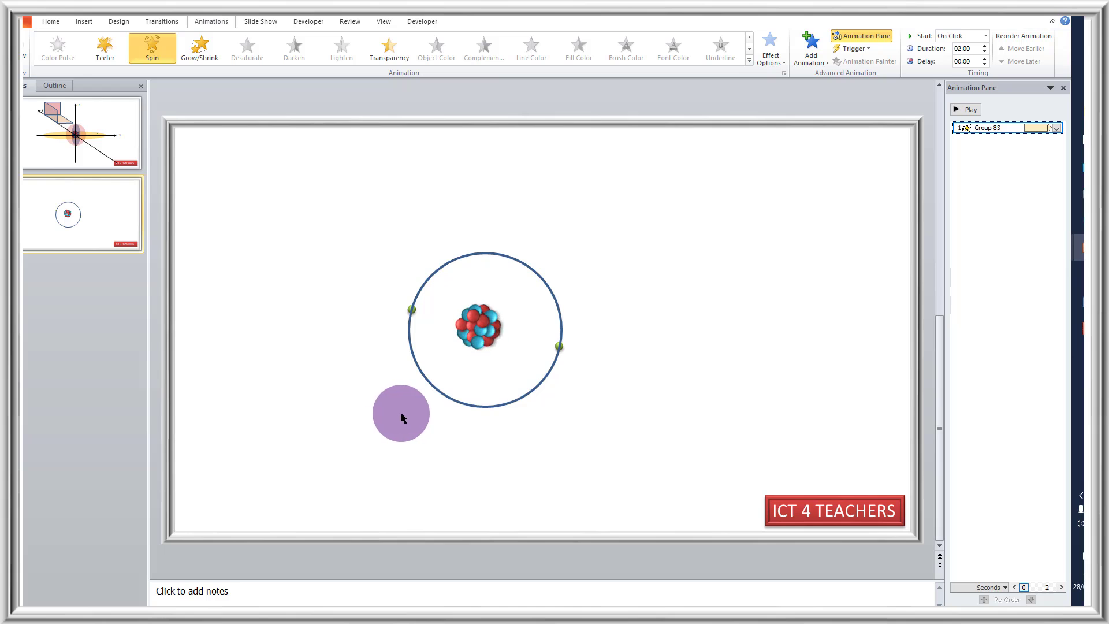
Run the slide show from the current slide to preview the repeating nucleus spin, and end the show
click(265, 23)
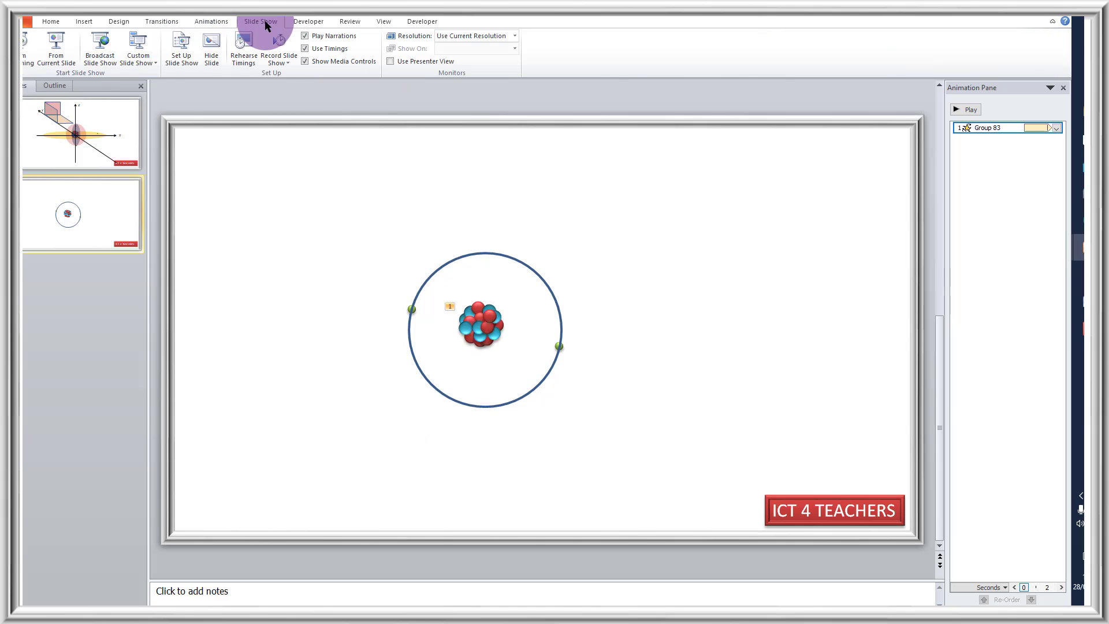
click(54, 55)
click(670, 315)
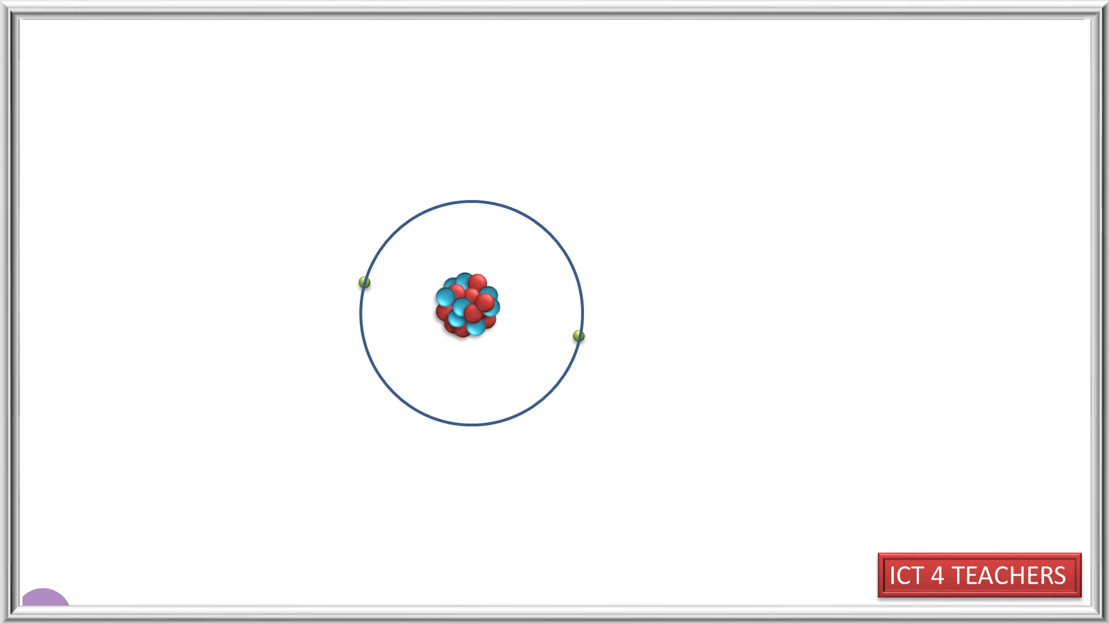
right_click(39, 601)
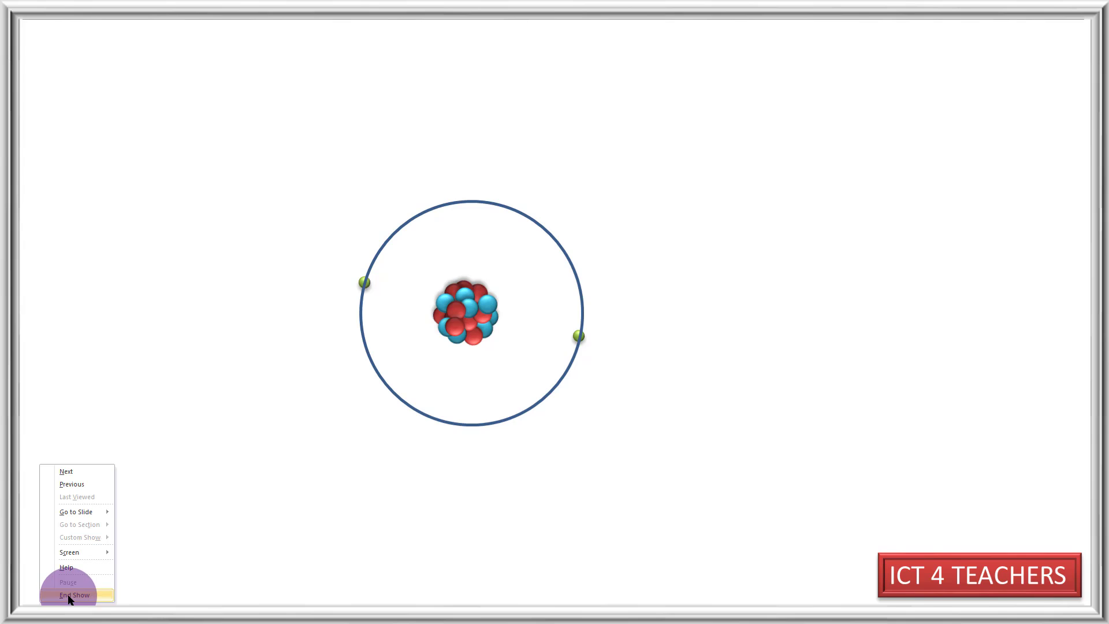
click(68, 595)
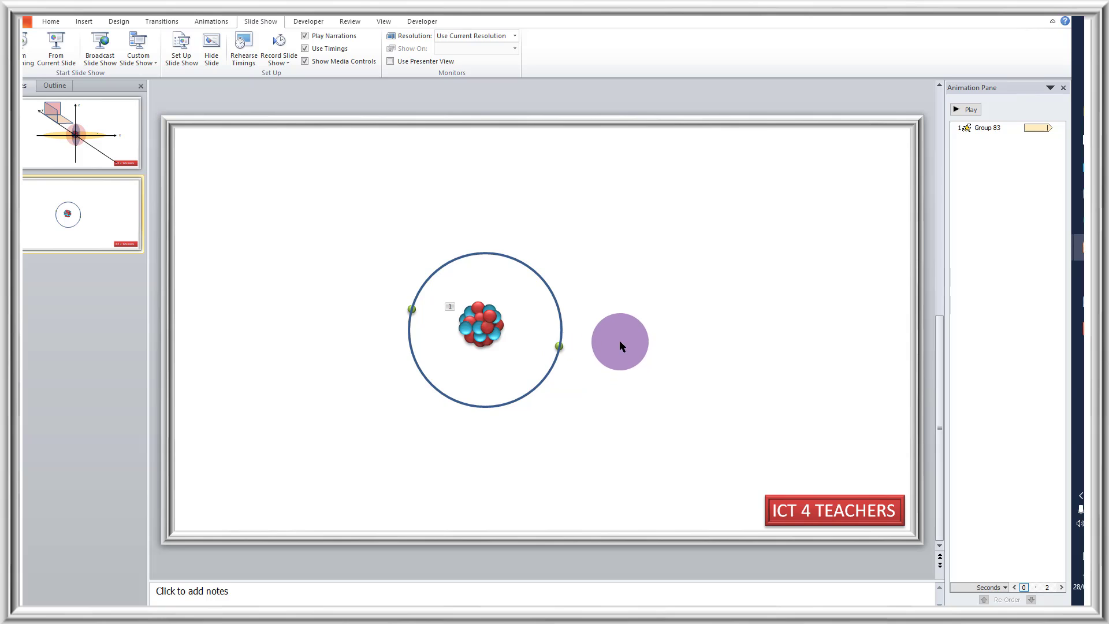
drag(619, 339, 519, 362)
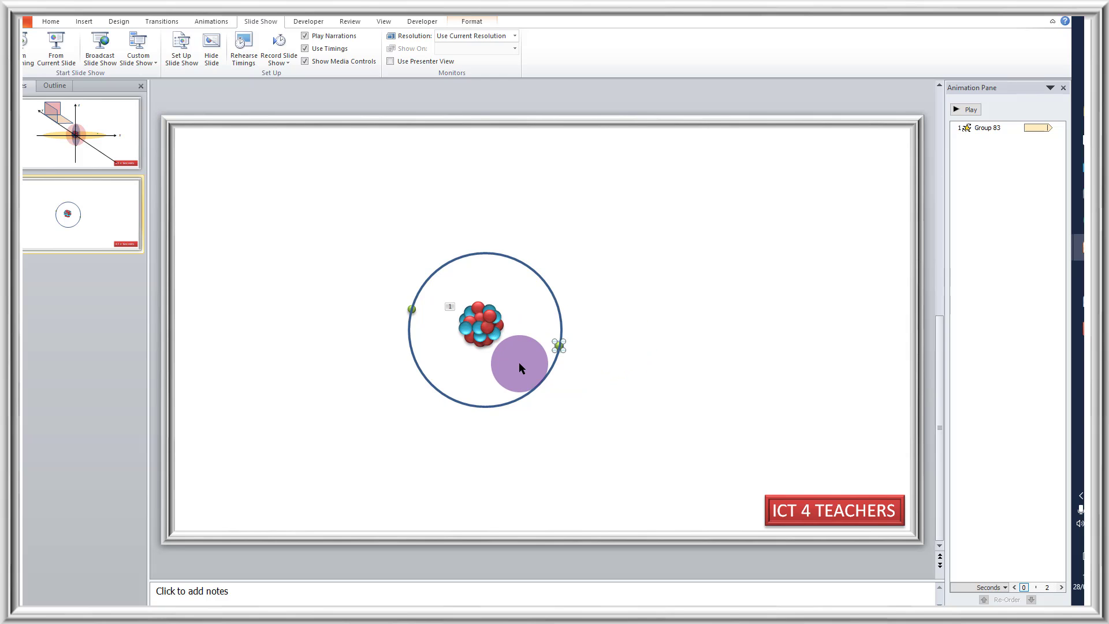
click(649, 362)
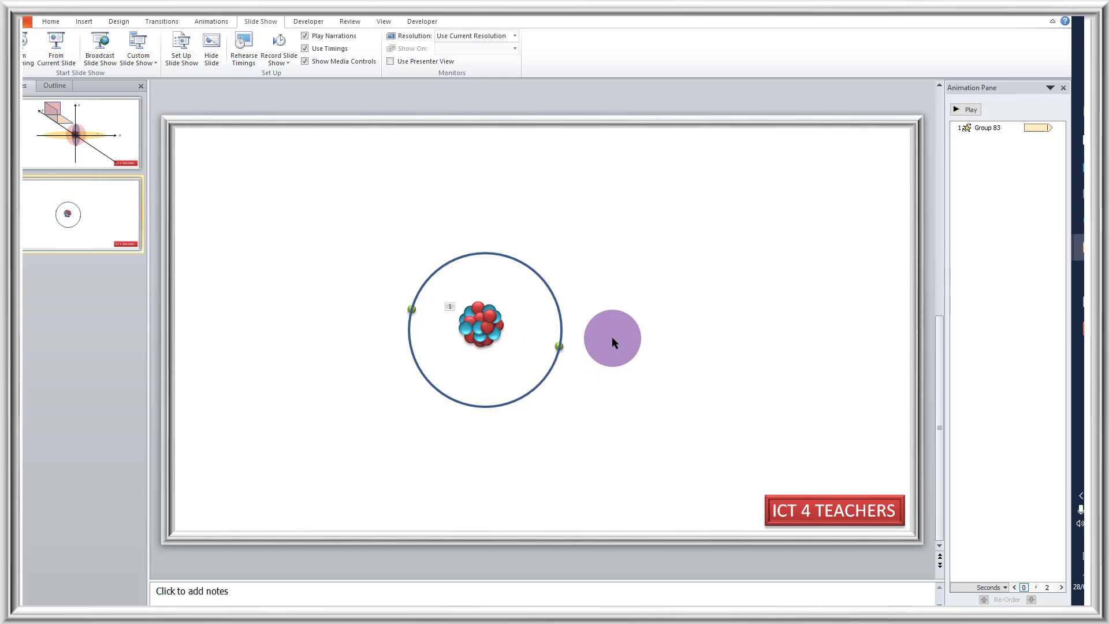
drag(524, 360, 518, 379)
click(627, 299)
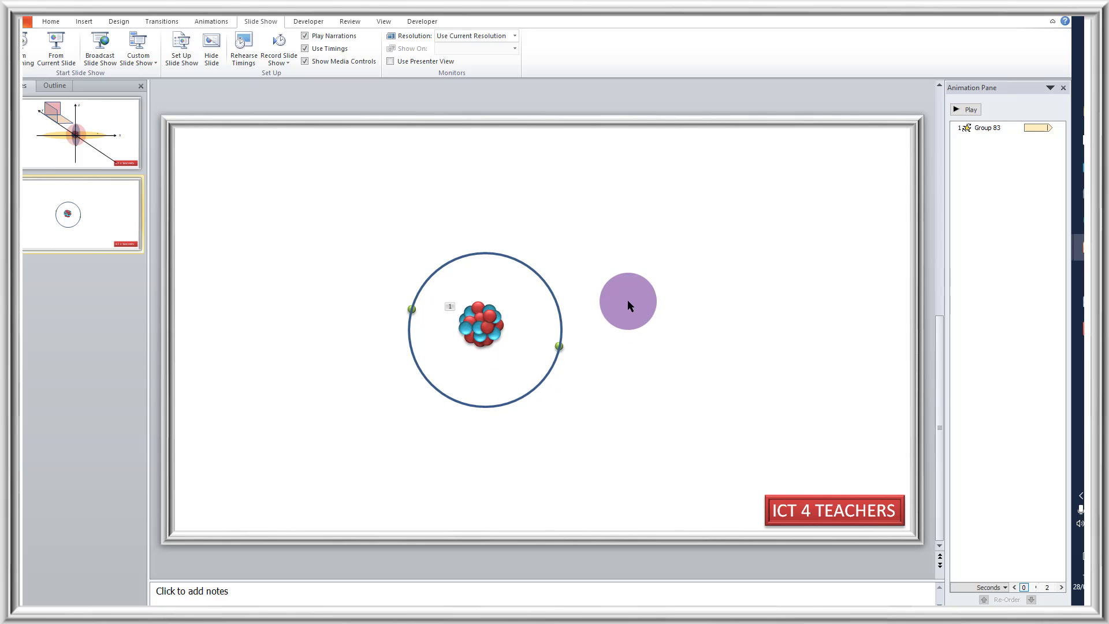
click(560, 344)
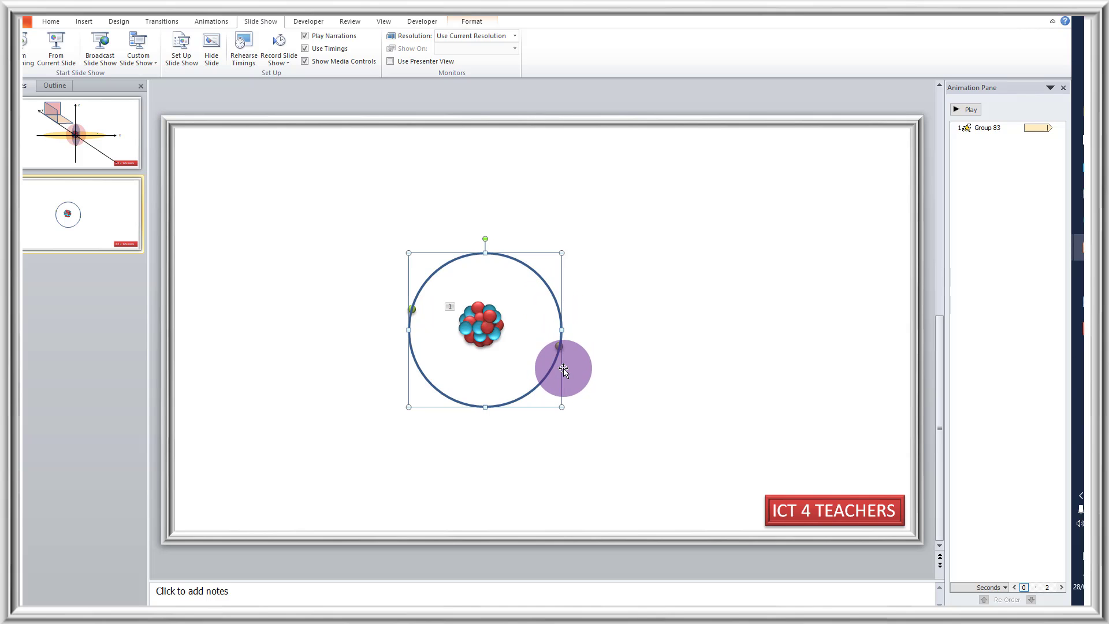
click(483, 22)
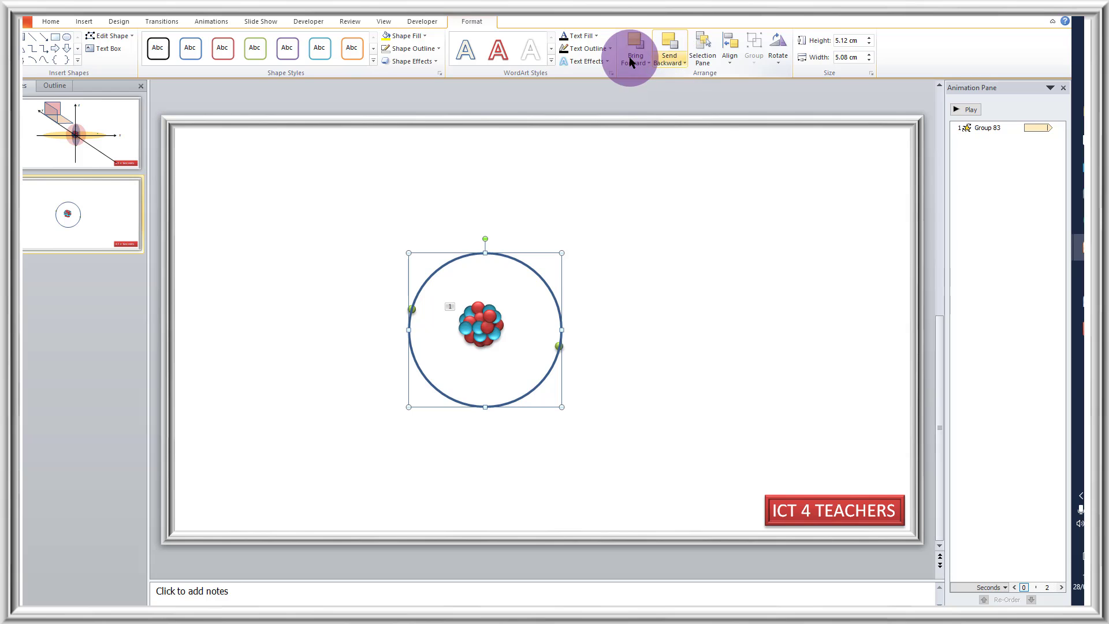
click(664, 327)
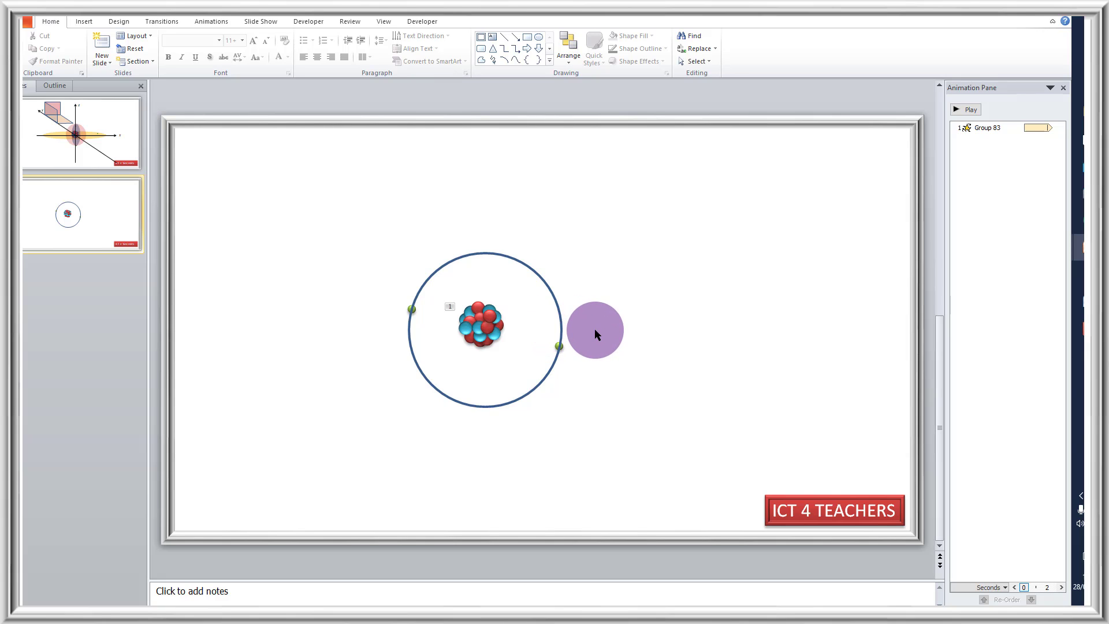
Apply the Shapes motion path animation to the green electron on the right side of the ring
drag(594, 328, 525, 342)
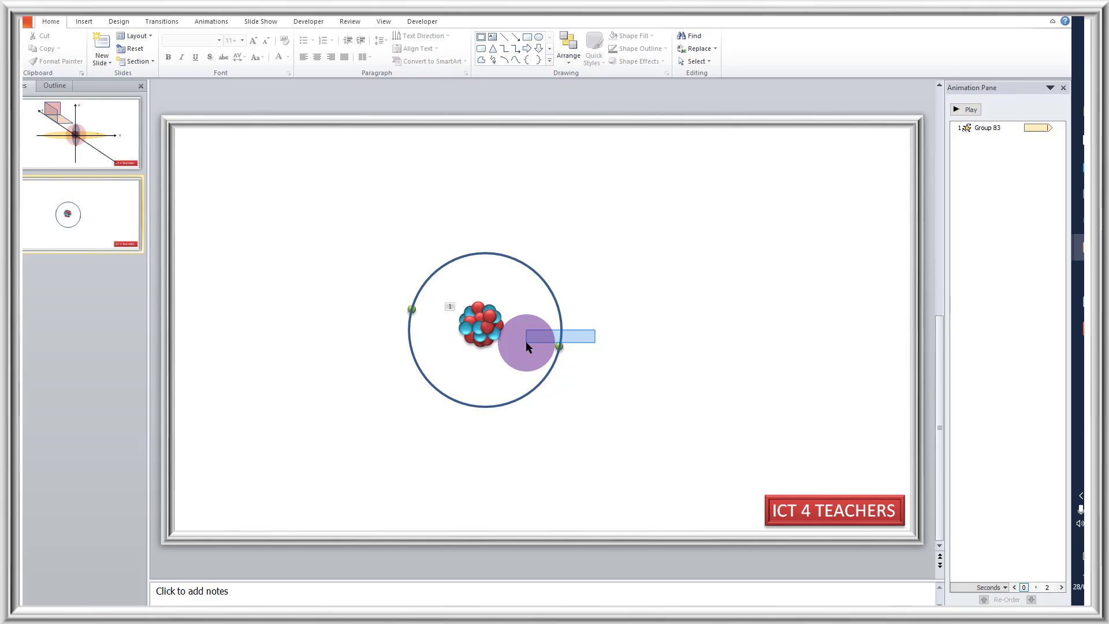
drag(526, 342, 531, 371)
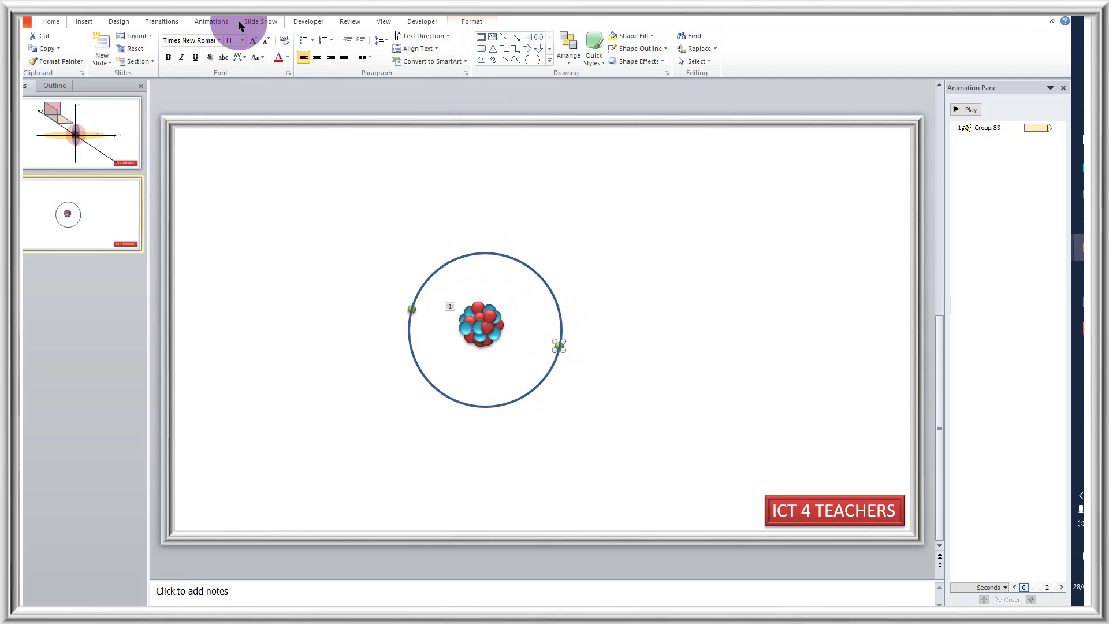
click(212, 22)
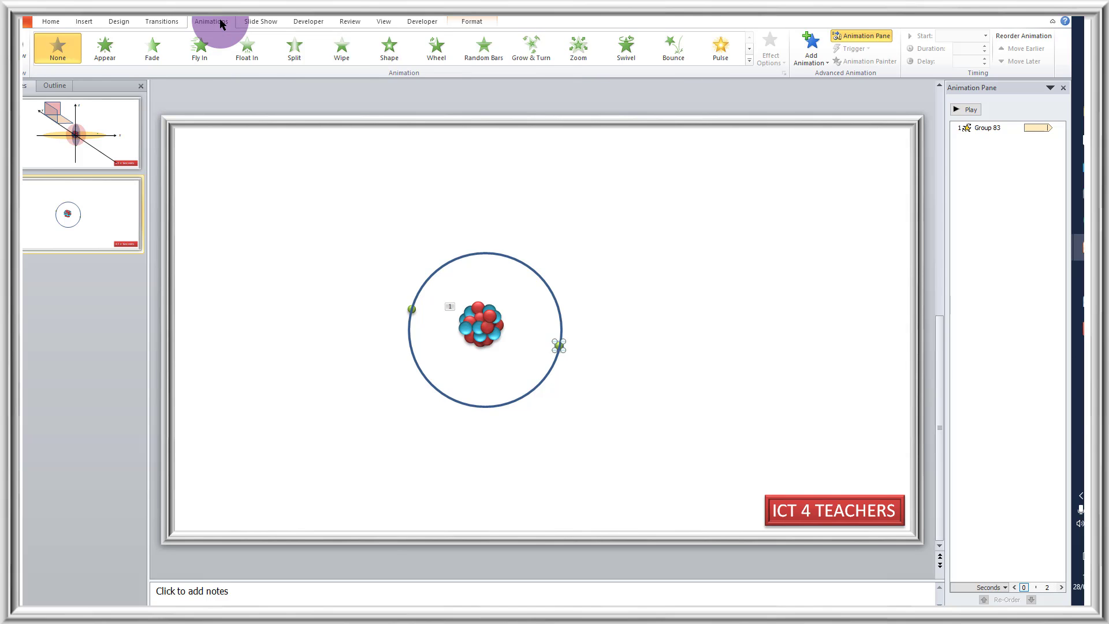
click(749, 60)
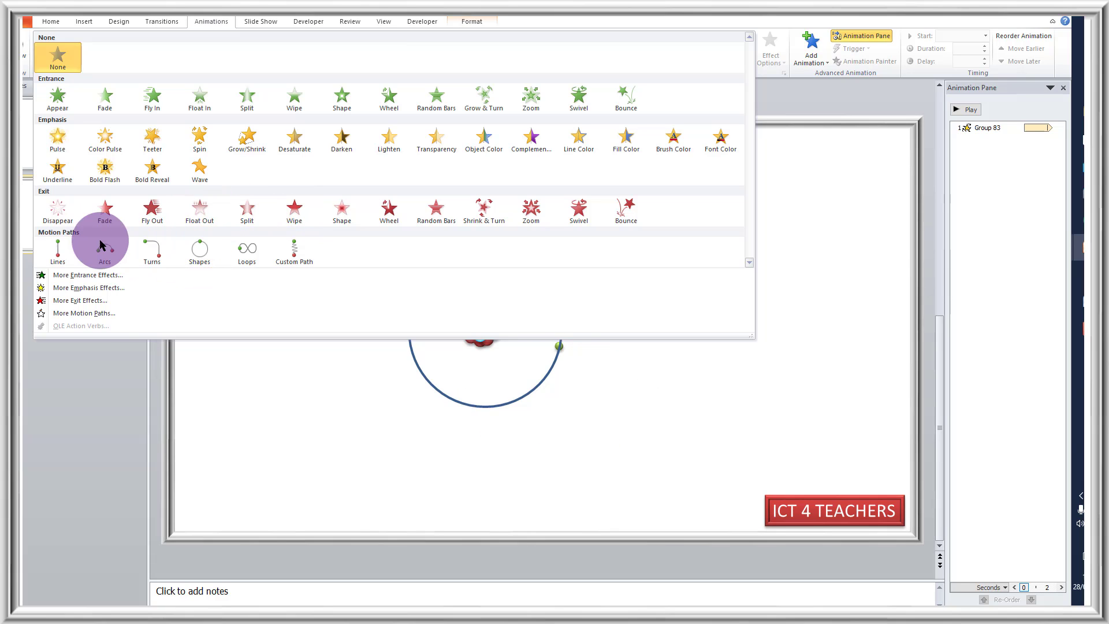
click(207, 256)
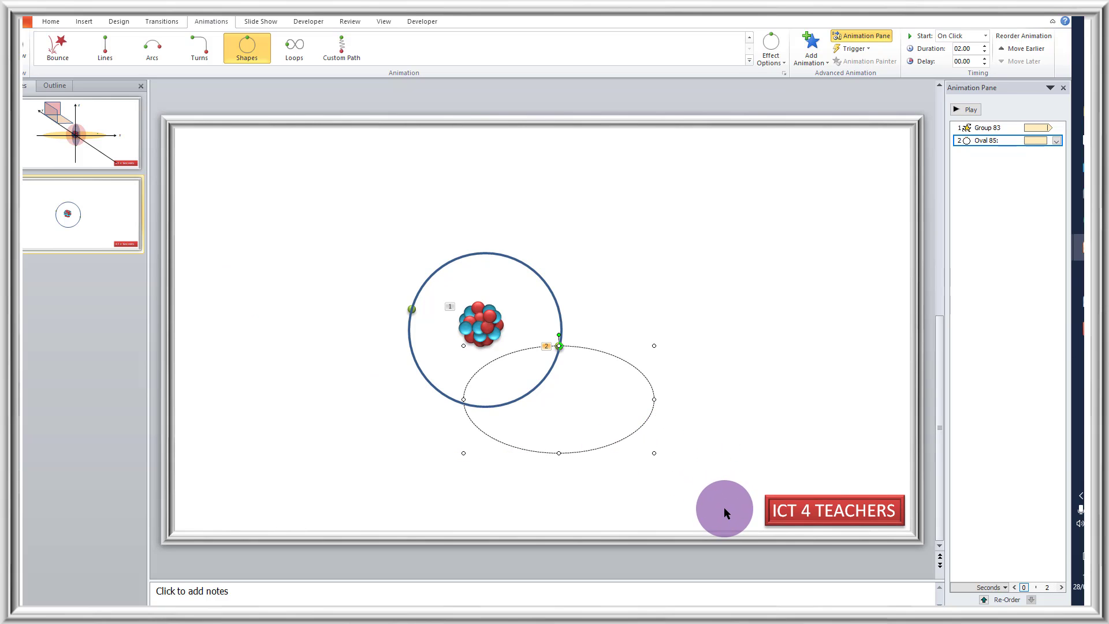
Move the animated electron together with its motion path to the topmost point of the blue ring, centred horizontally
drag(724, 508, 423, 317)
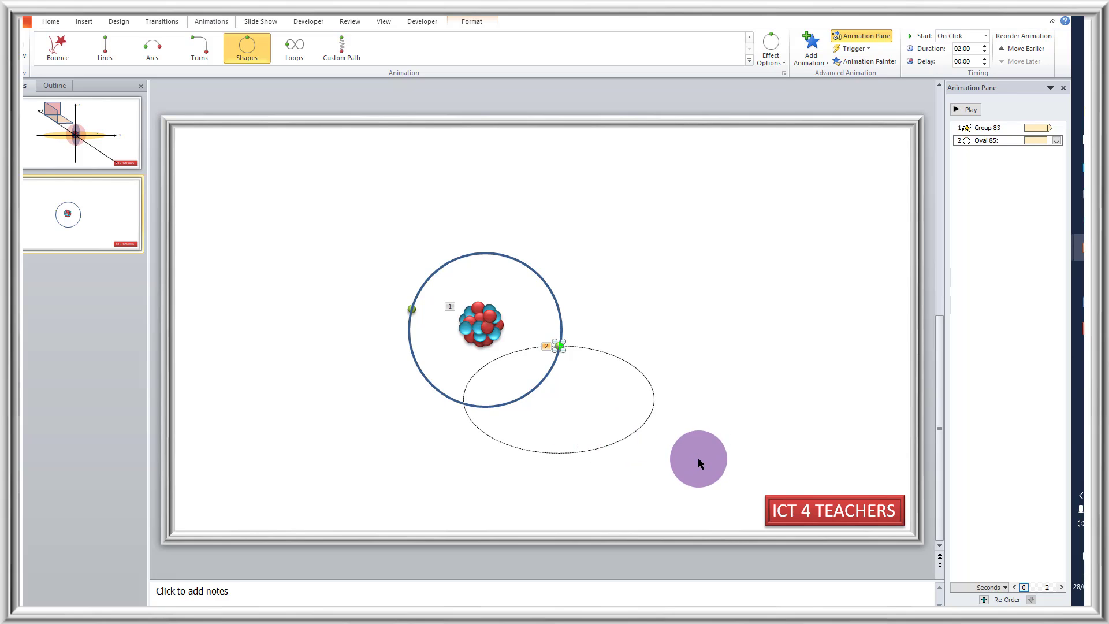
key(Up)
key(Up)
key(Up)
key(Up)
key(Up)
key(Up)
key(Up)
key(Up)
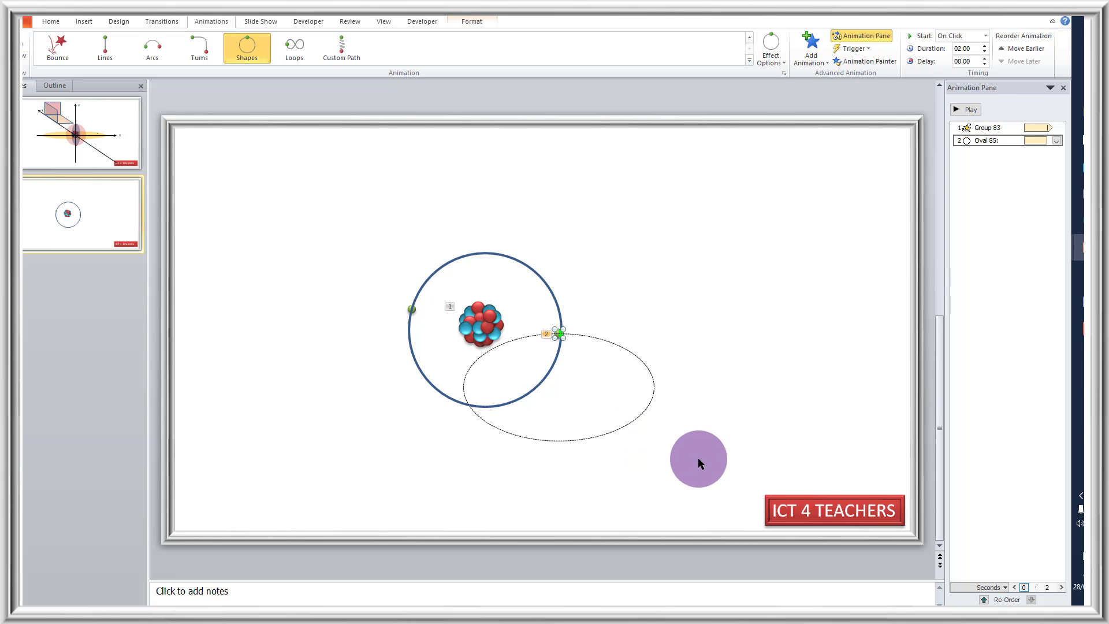
key(Up)
key(Up)
key(Up)
key(Up)
key(Up)
key(Up)
key(Up)
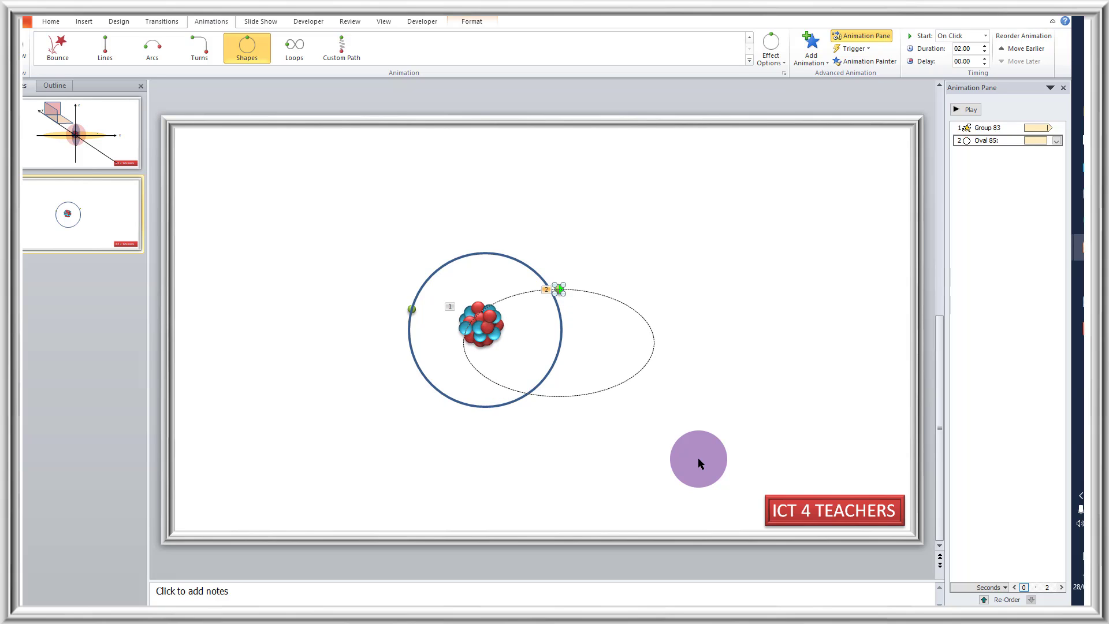
key(Up)
key(Up)
key(Up)
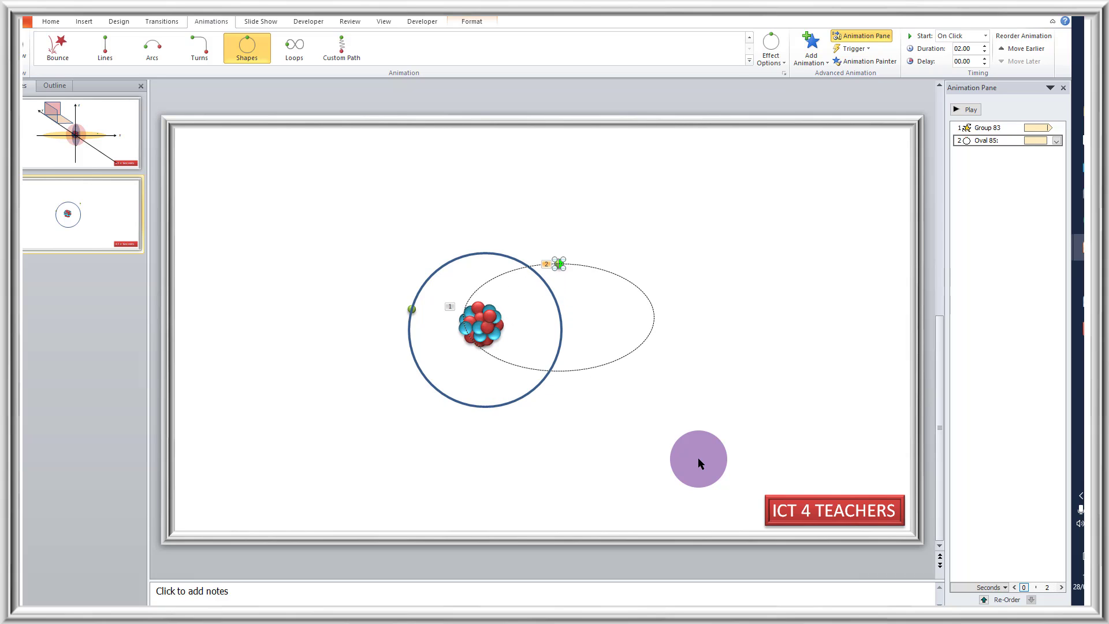
key(Left)
key(Left)
key(Left)
key(Left)
key(Left)
key(Left)
key(Left)
key(Left)
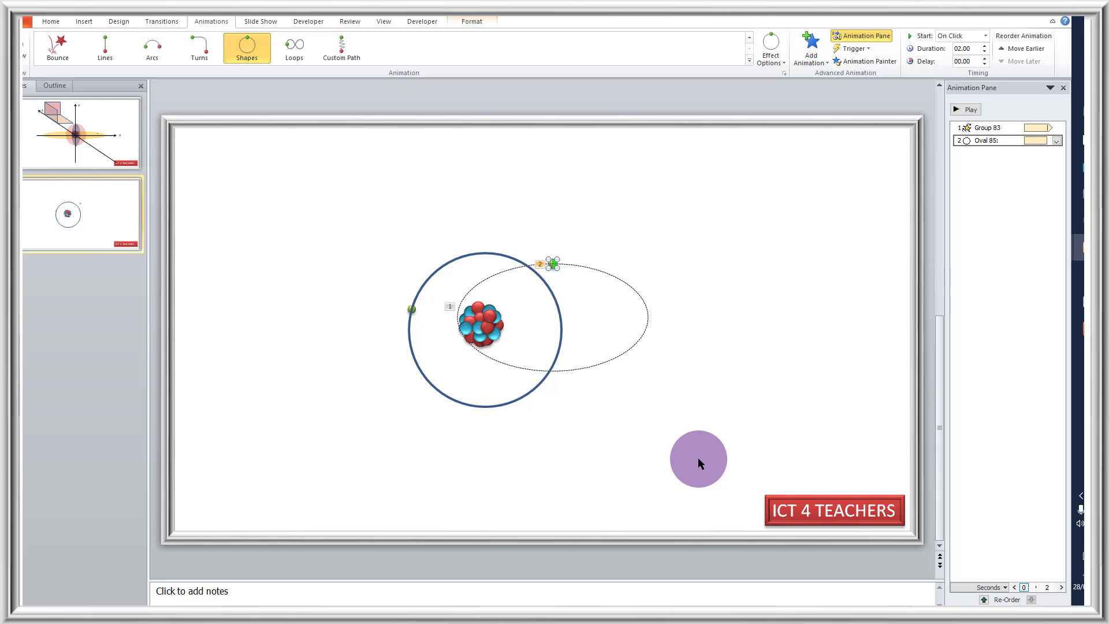
key(Left)
key(Left)
key(Left)
key(Left)
key(Left)
key(Left)
key(Left)
key(Left)
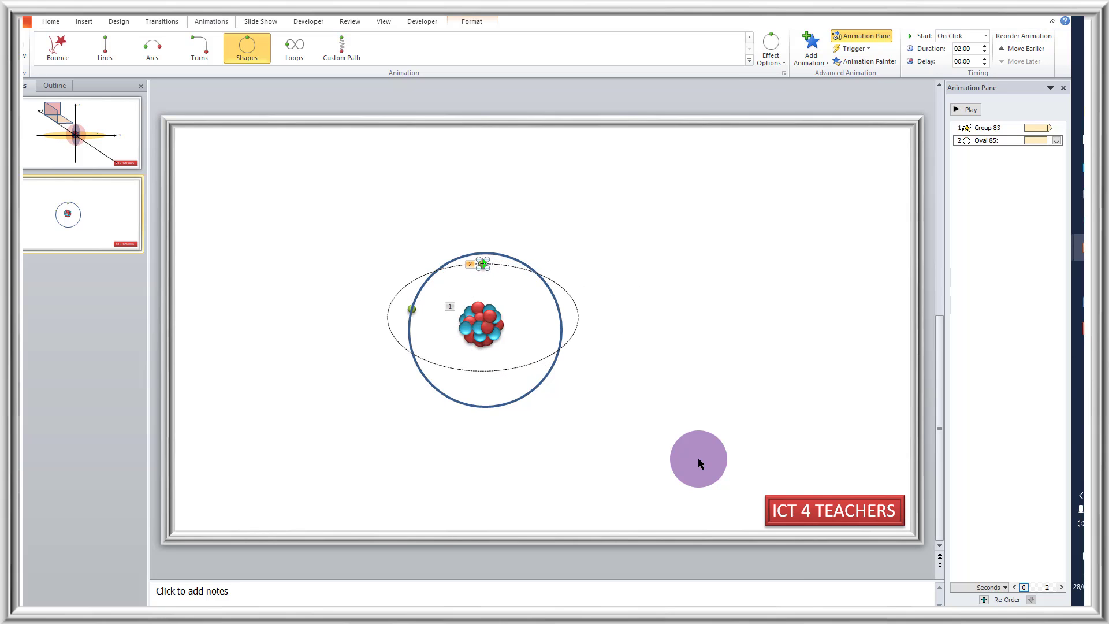
key(Up)
key(Up)
key(Up)
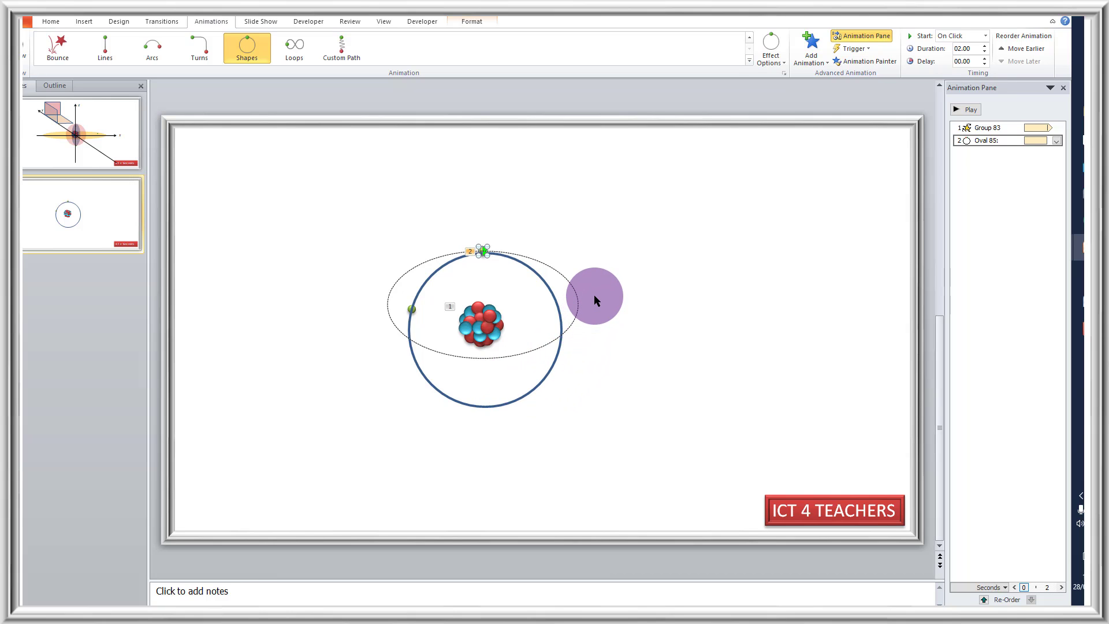
Resize the electron's oval motion path to coincide with the blue ring on all sides and play the animation preview
click(577, 294)
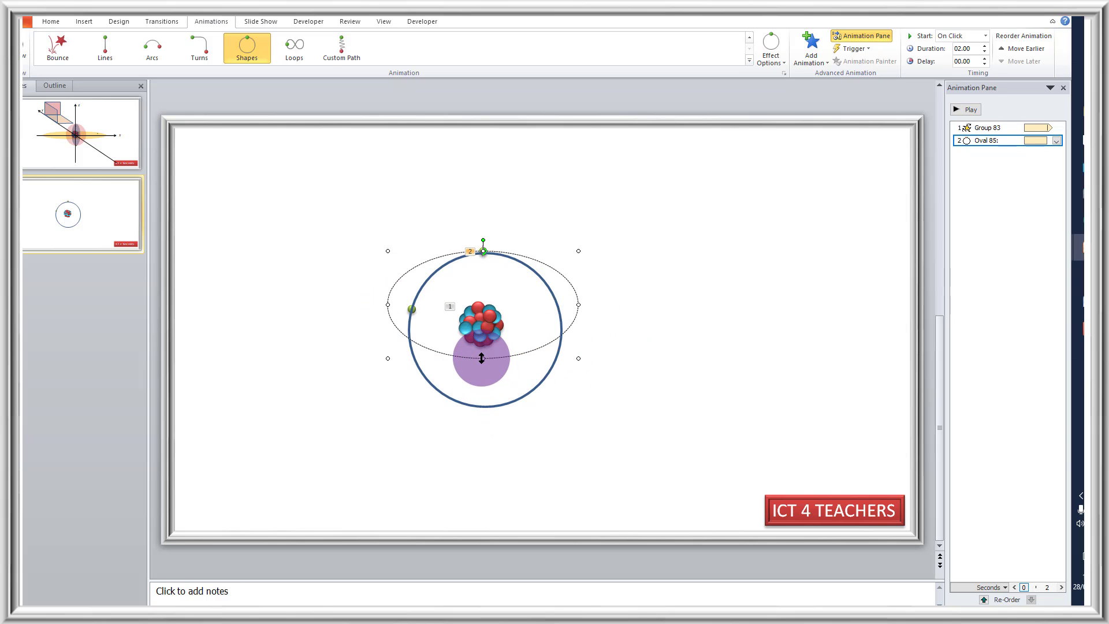
drag(483, 359, 485, 405)
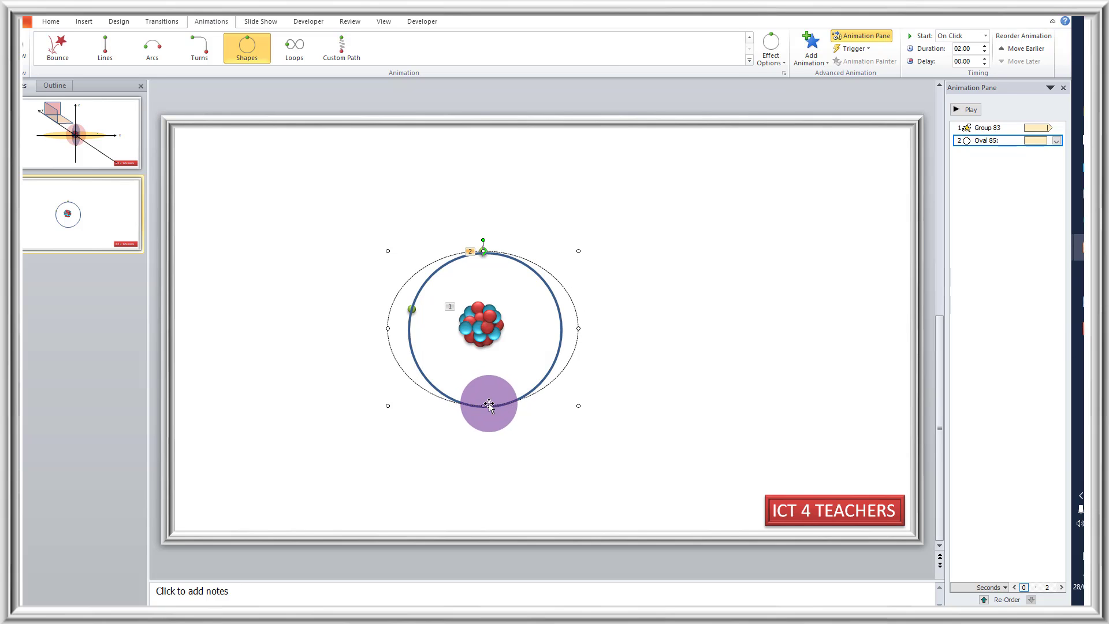
drag(578, 328, 567, 322)
drag(566, 321, 565, 324)
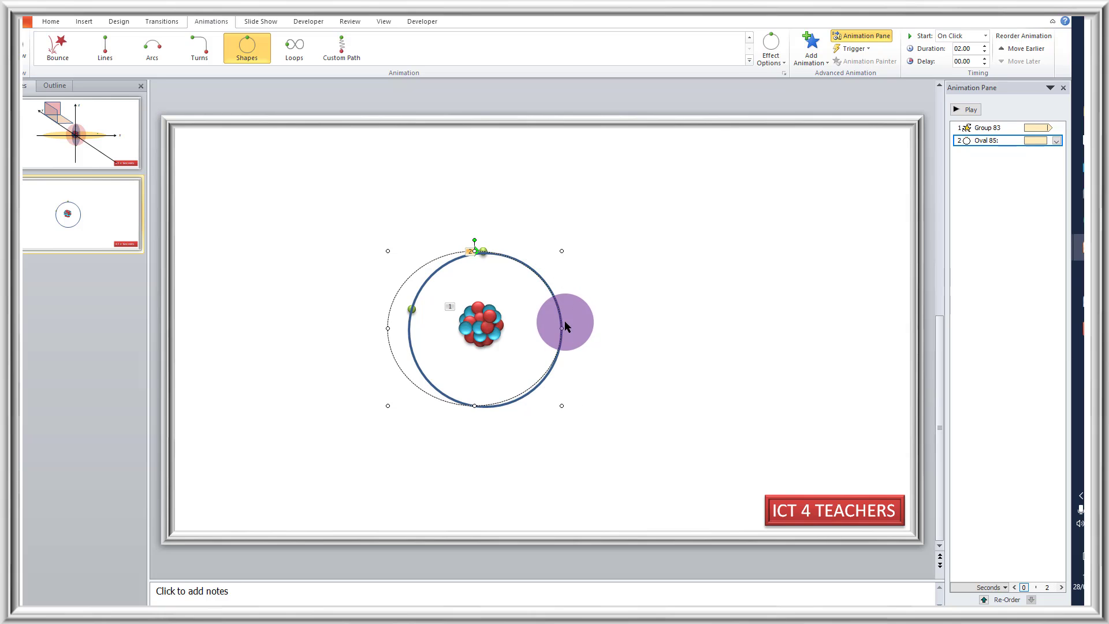
mouse_move(401, 334)
mouse_down()
mouse_move(380, 328)
mouse_move(550, 293)
mouse_move(427, 267)
mouse_move(411, 329)
mouse_up()
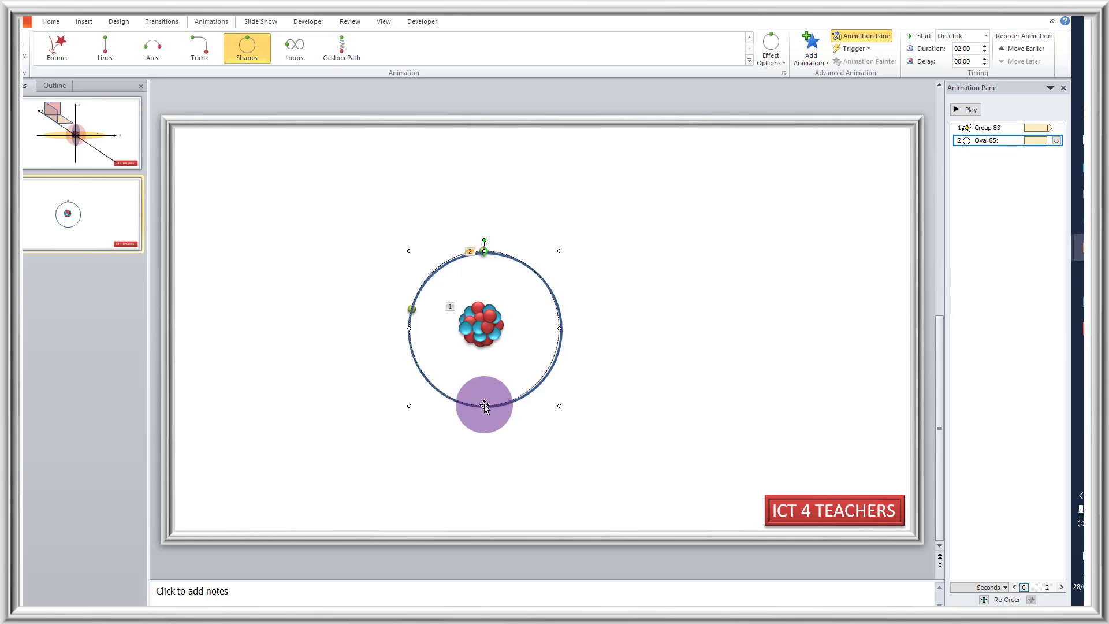
drag(625, 258, 611, 329)
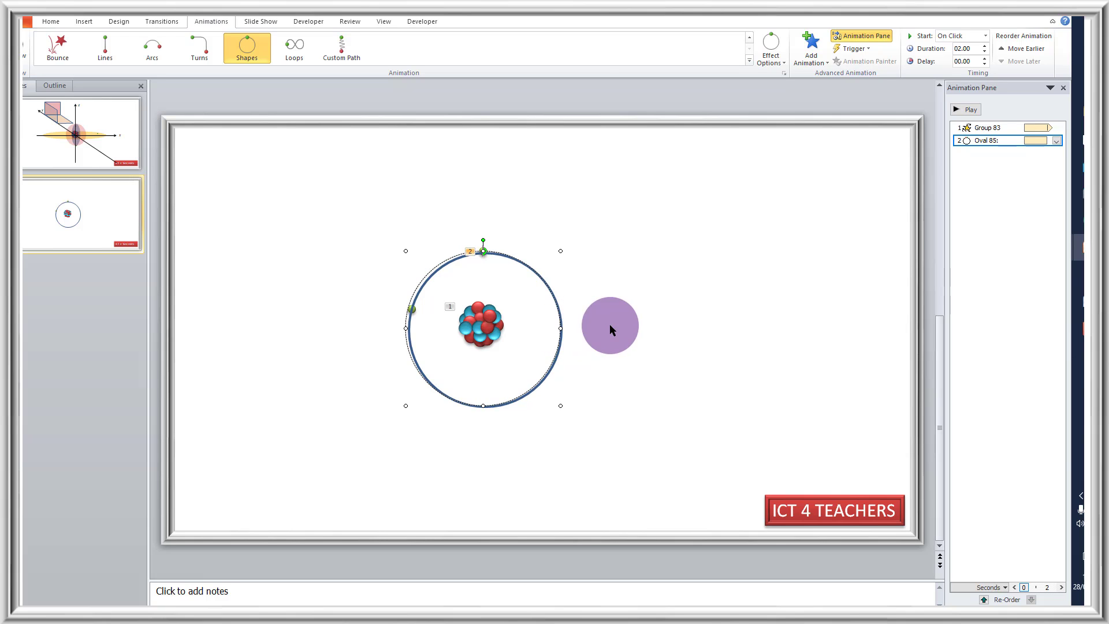
drag(433, 325, 588, 322)
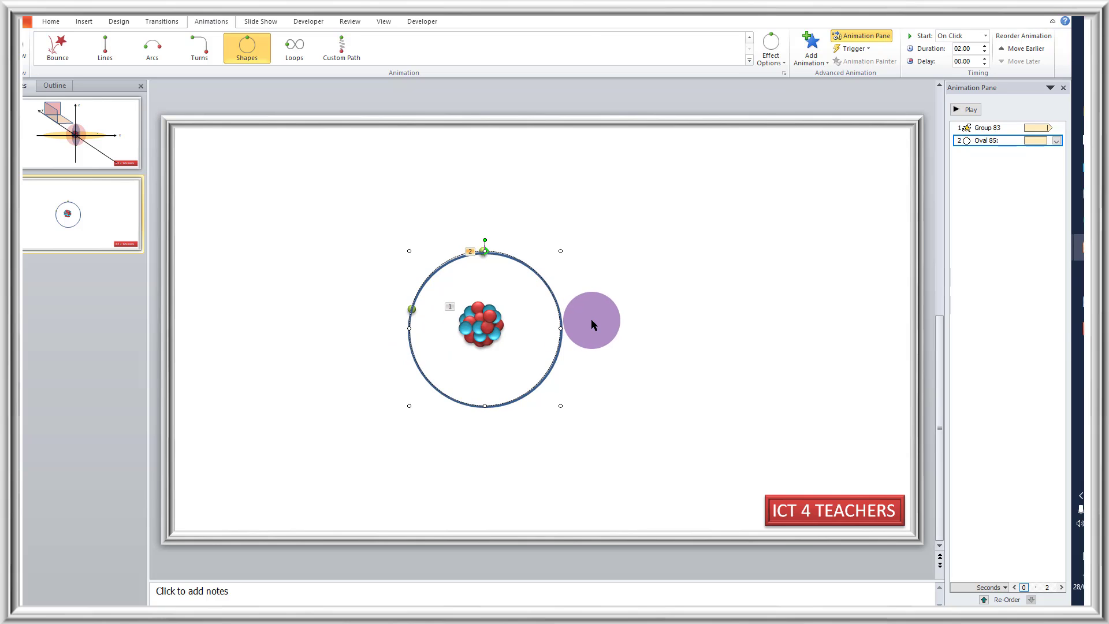
click(970, 110)
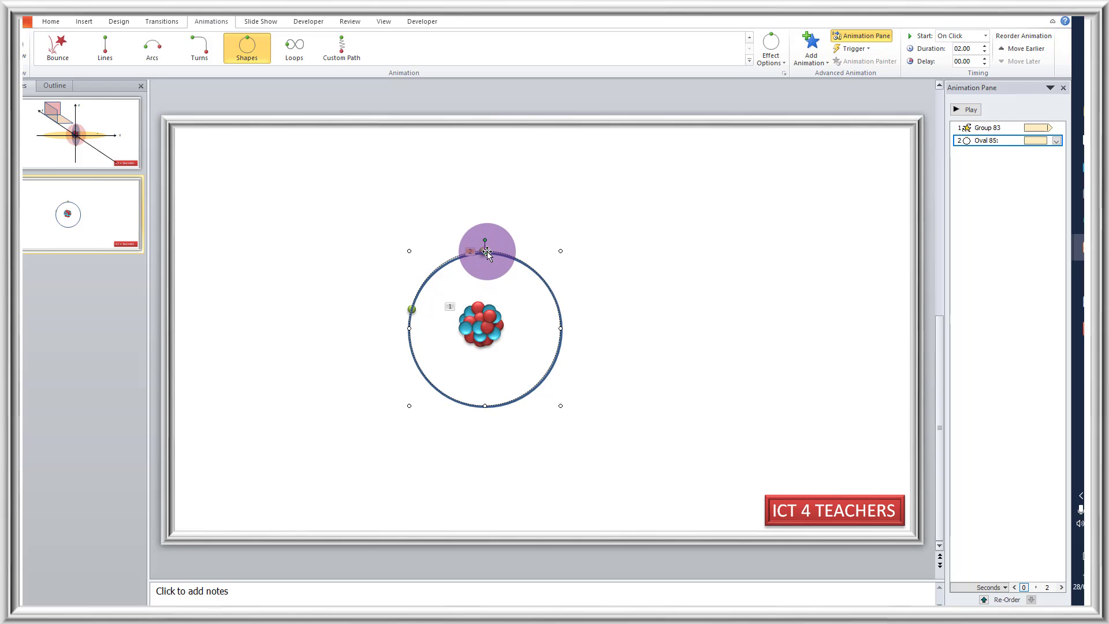
Set the top electron's circular path animation to start with the previous animation and play the animation preview
drag(487, 251, 472, 326)
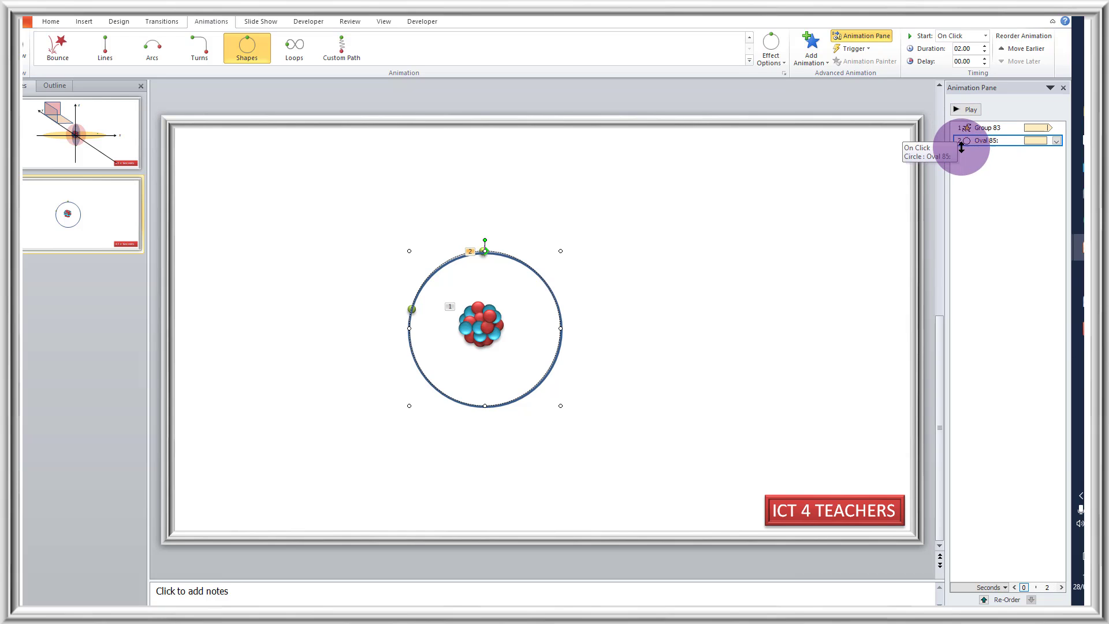
mouse_move(962, 141)
mouse_down()
mouse_move(958, 122)
mouse_move(964, 144)
mouse_up()
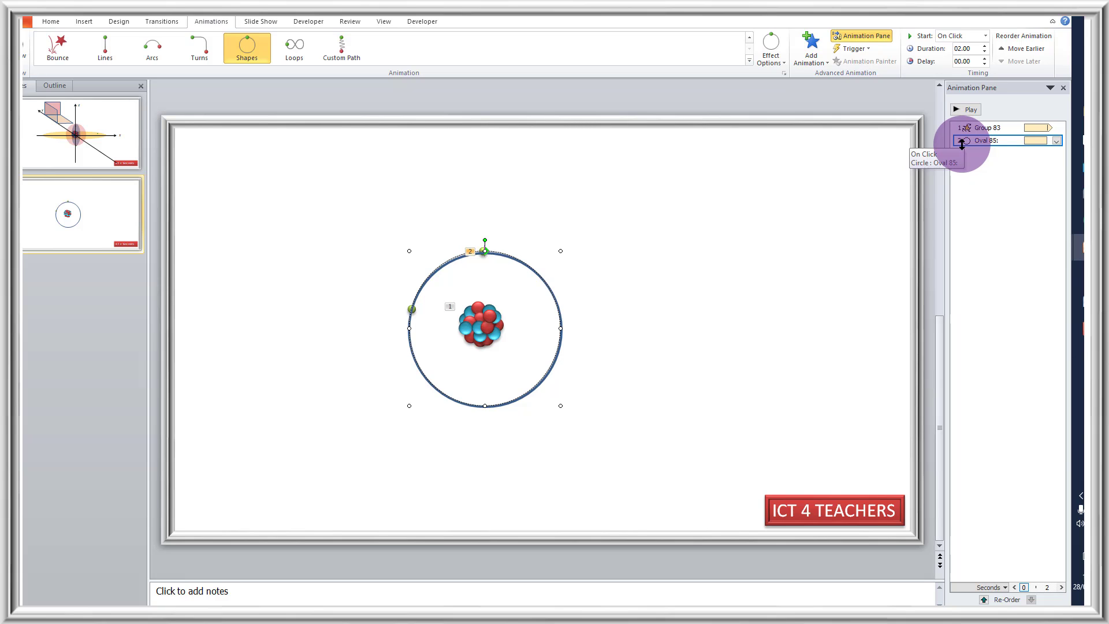
click(1057, 141)
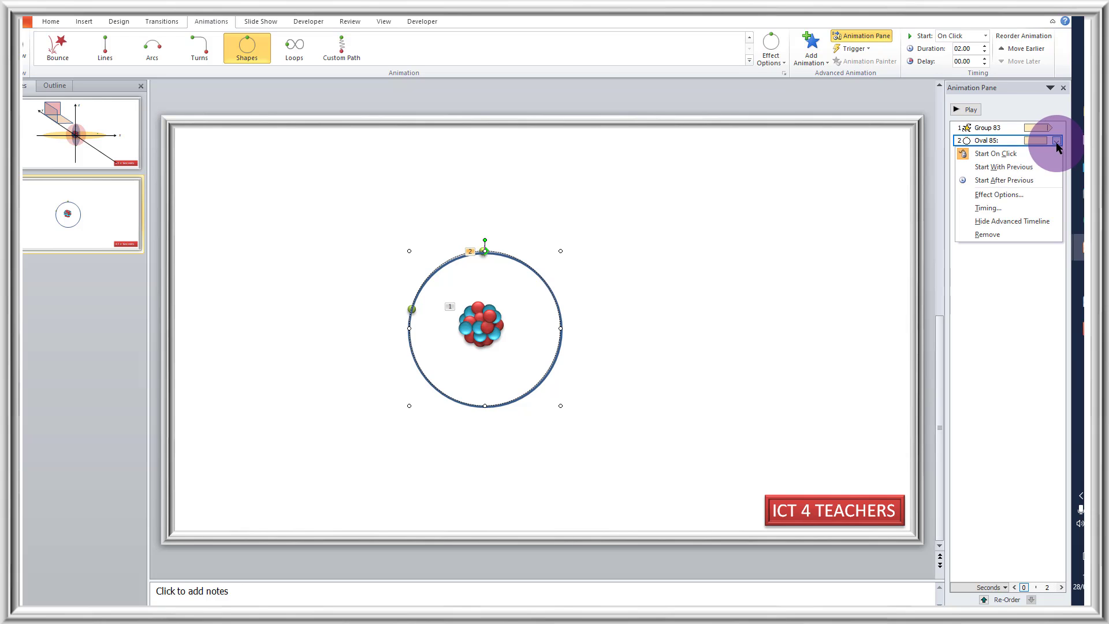
click(1029, 171)
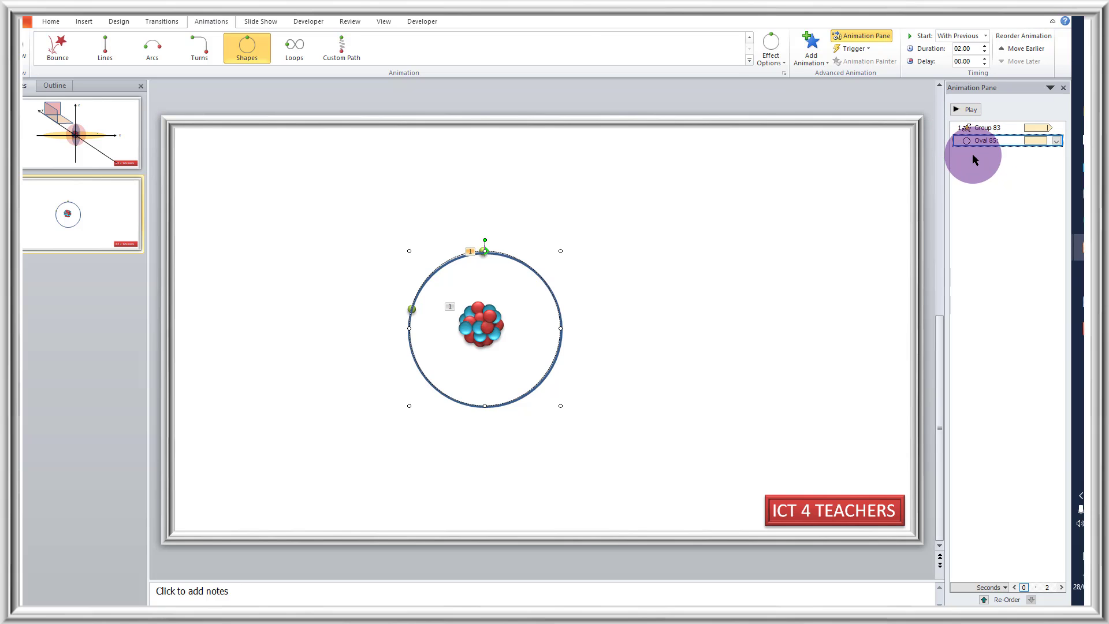
click(969, 109)
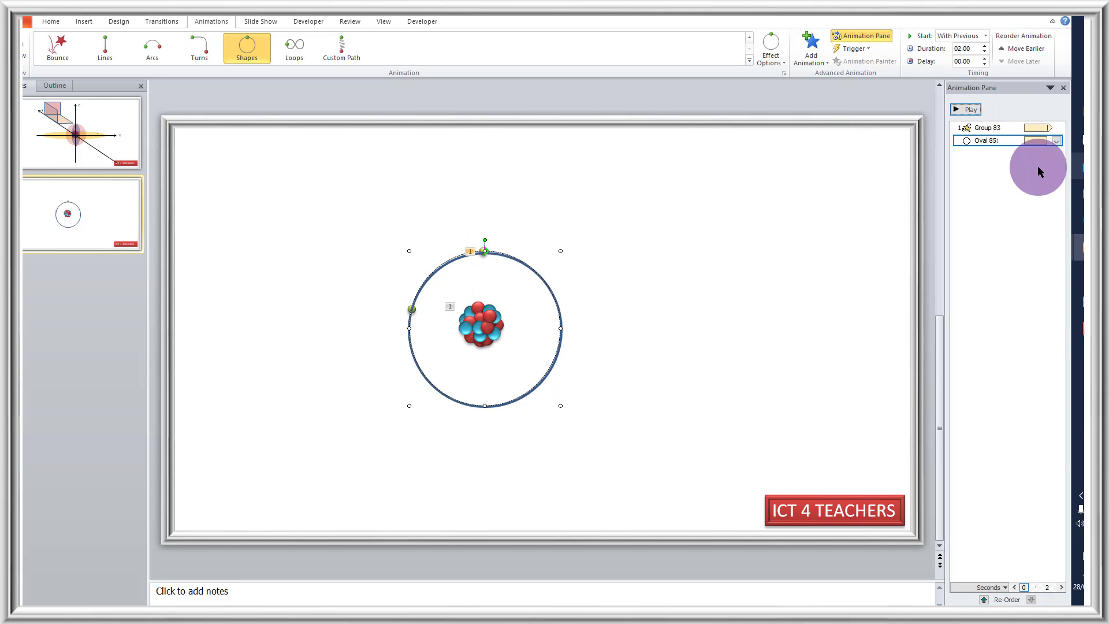
Set the electron's path animation to repeat Until End of Slide, with Smooth start and Smooth end at 0 sec
click(1057, 141)
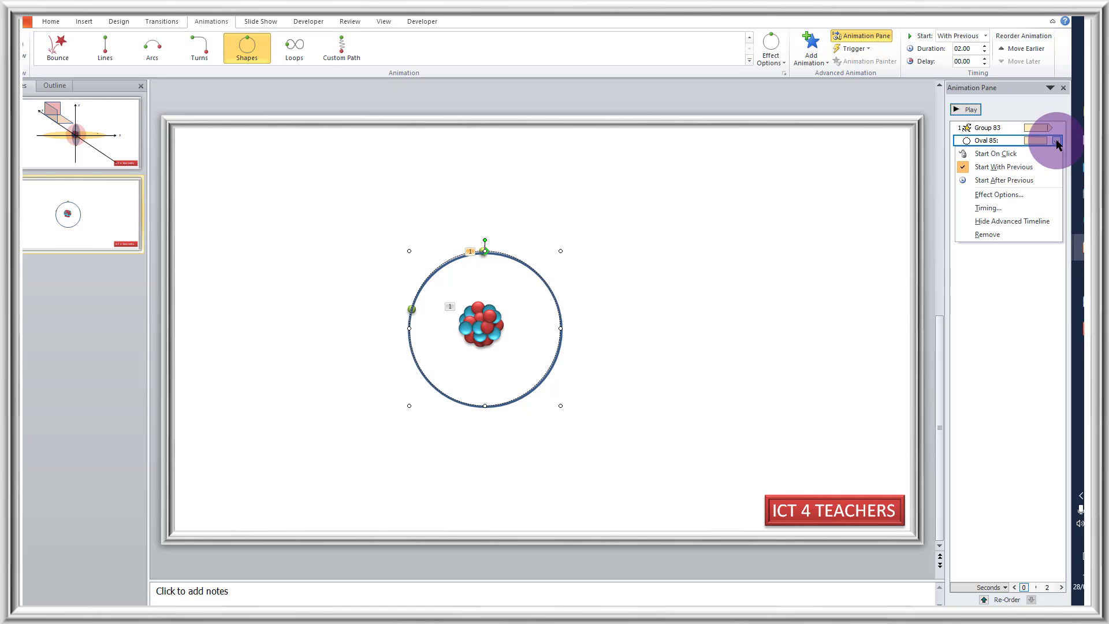
click(1017, 207)
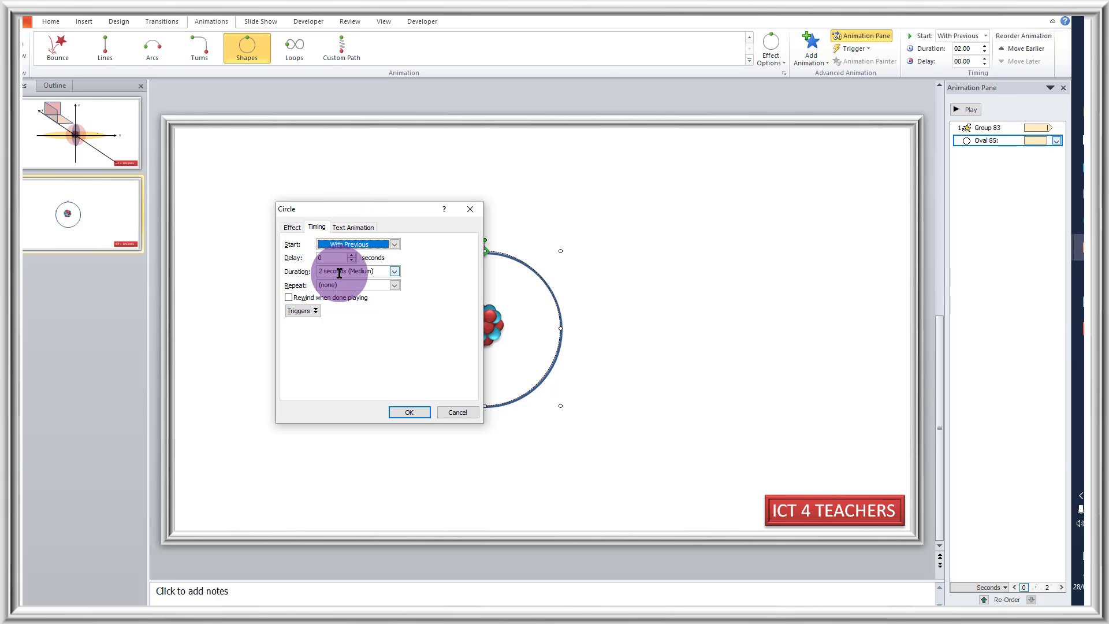
click(394, 286)
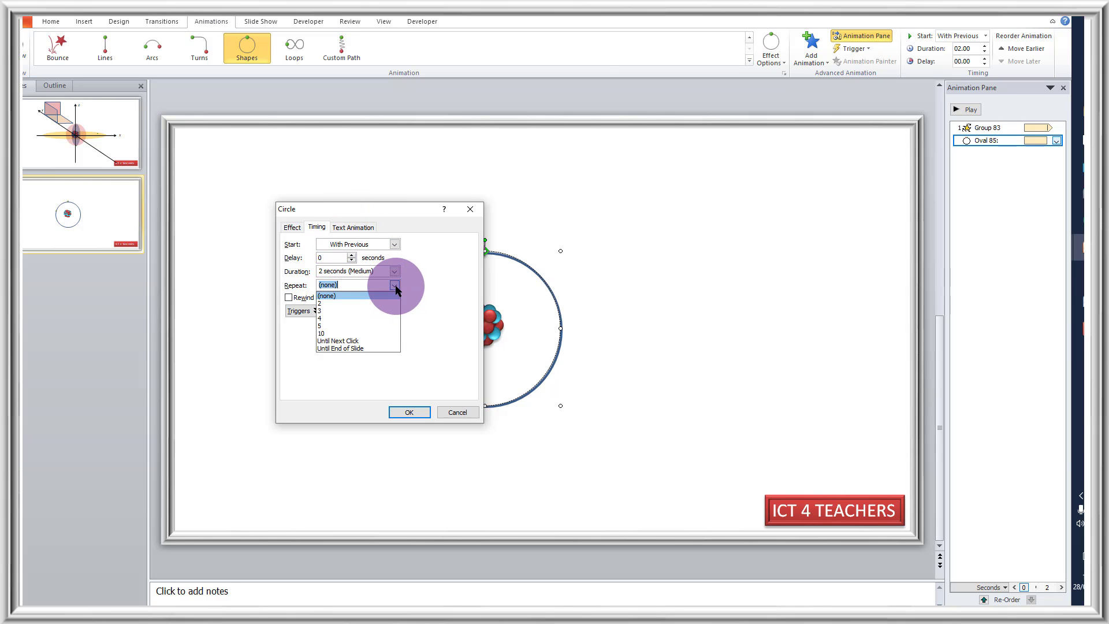
click(381, 349)
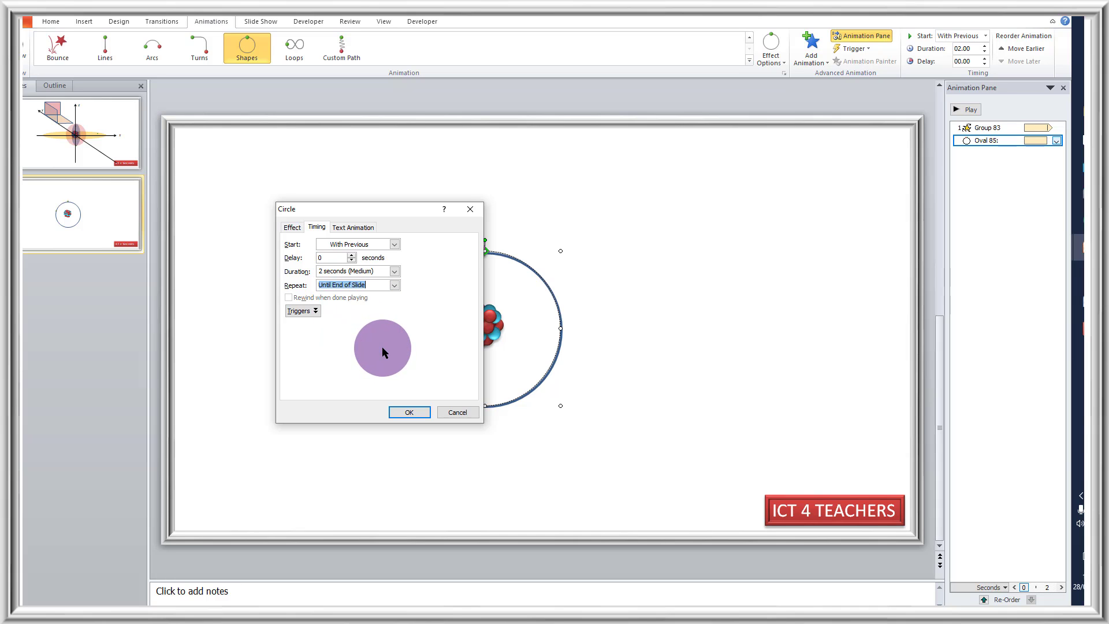
click(293, 228)
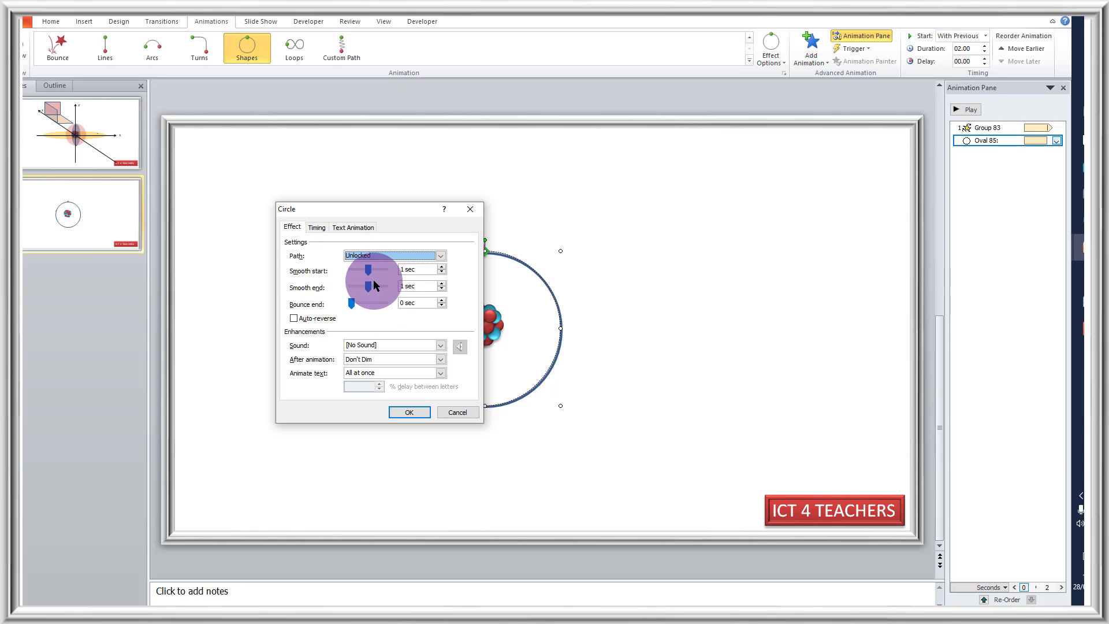
drag(368, 270, 312, 292)
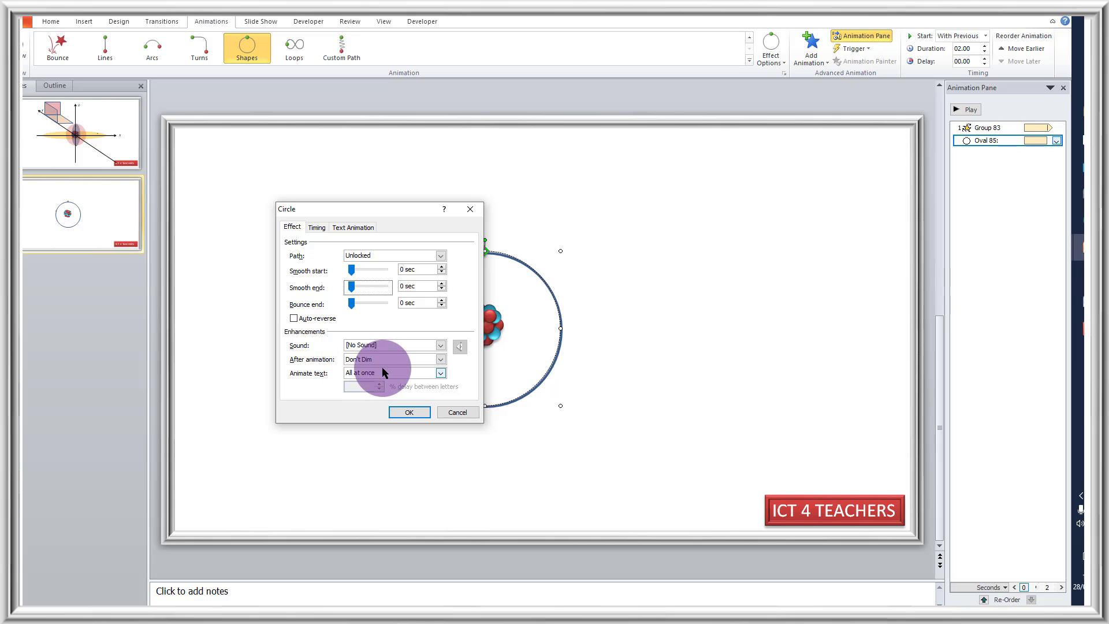
Set the duration of the electron's path animation to 4 seconds and apply the effect settings
click(321, 227)
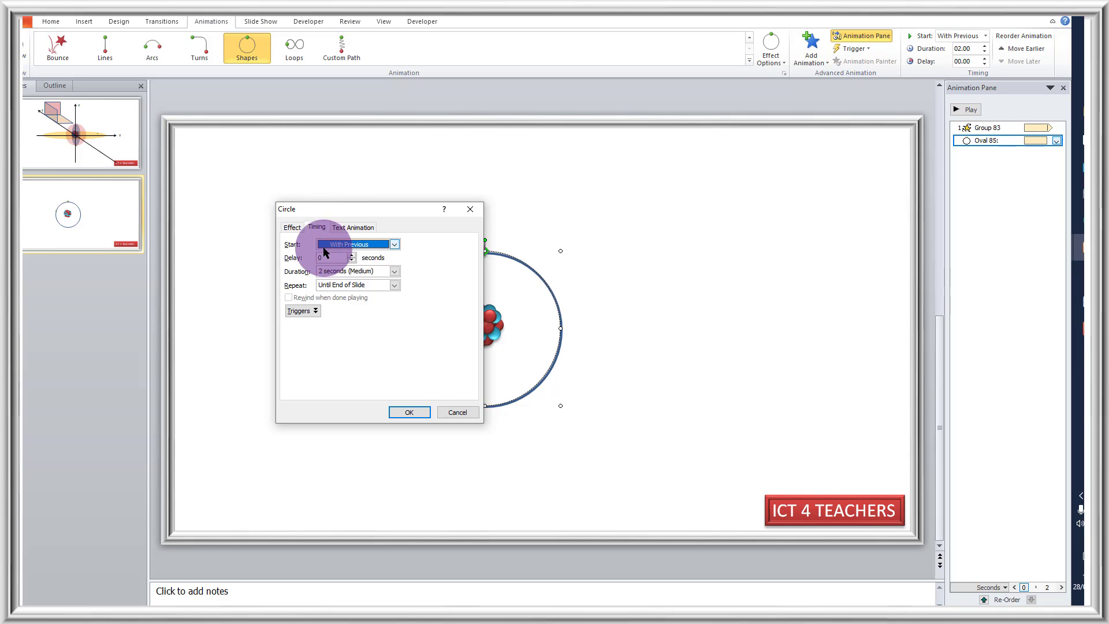
click(394, 272)
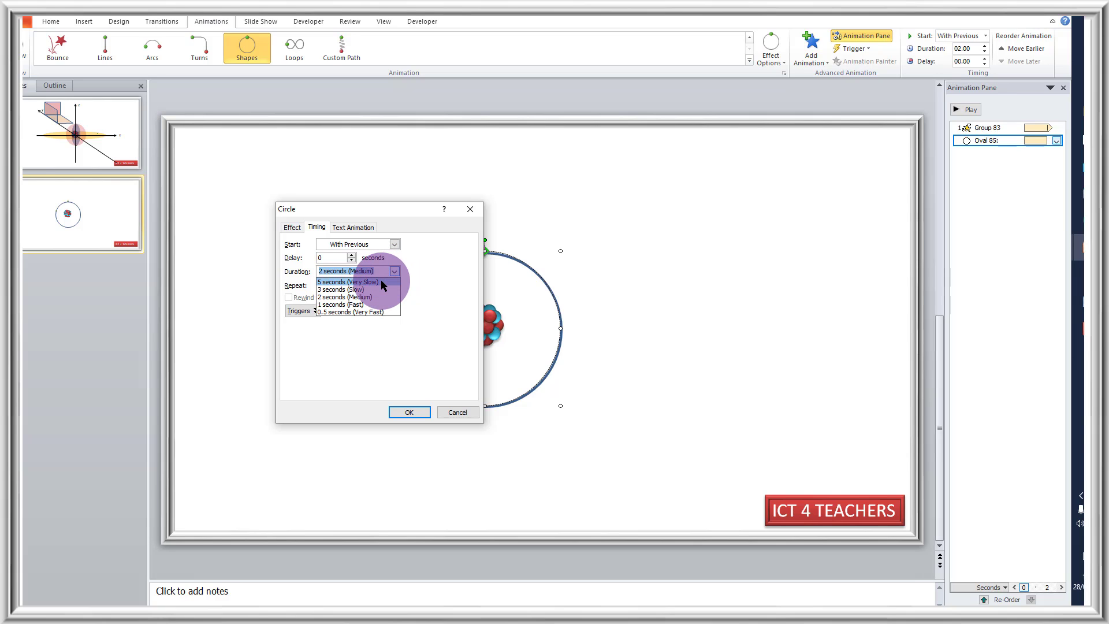
click(382, 282)
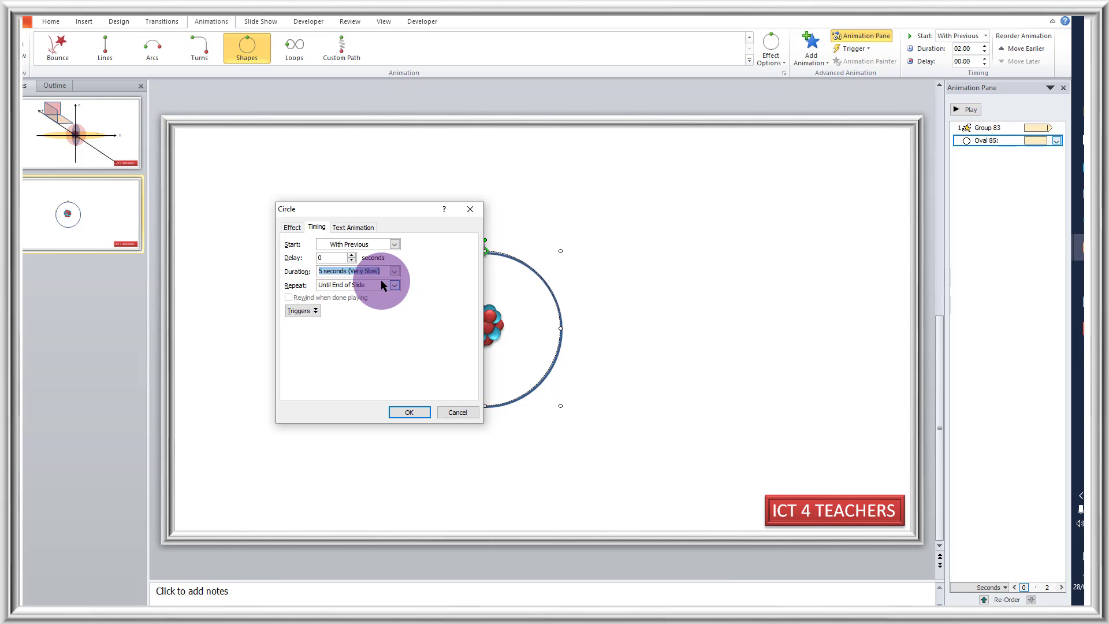
click(320, 269)
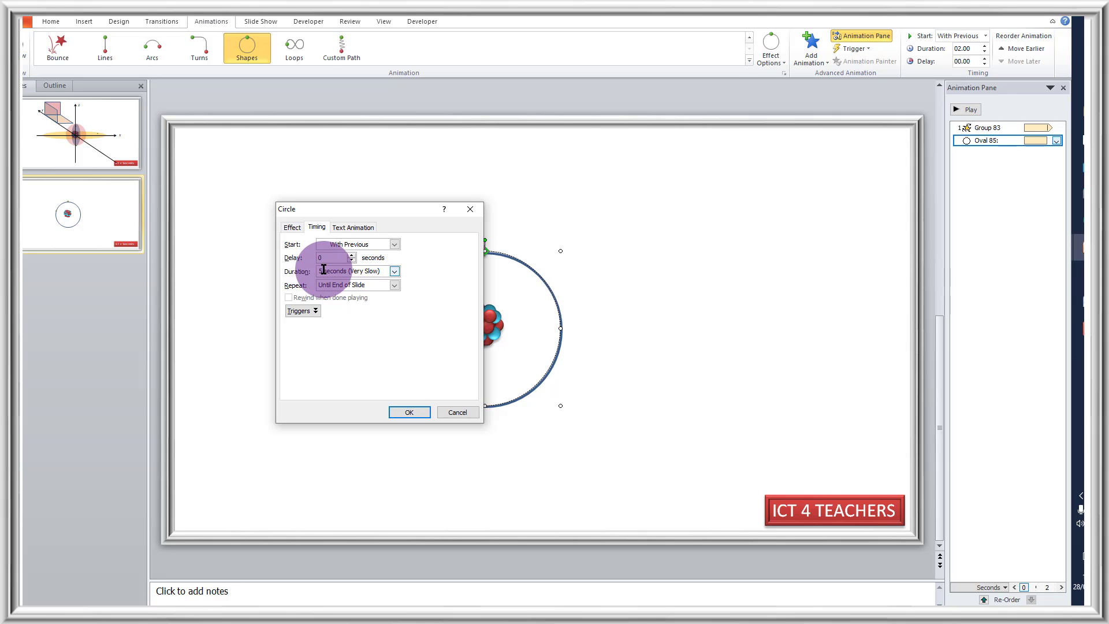
key(Delete)
text(4)
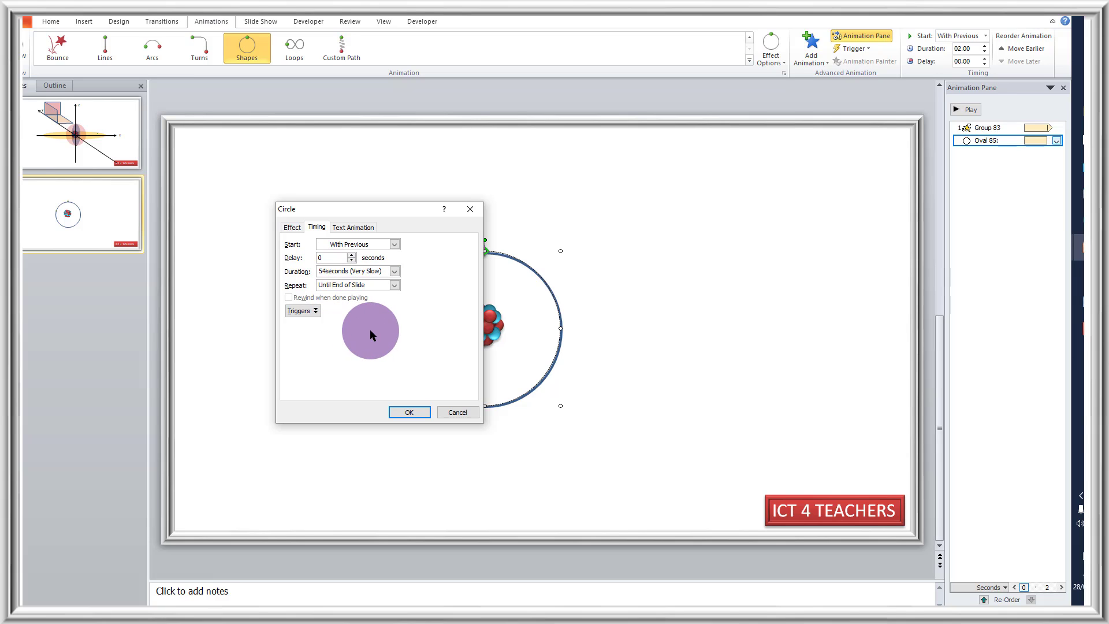
key(BackSpace)
key(BackSpace)
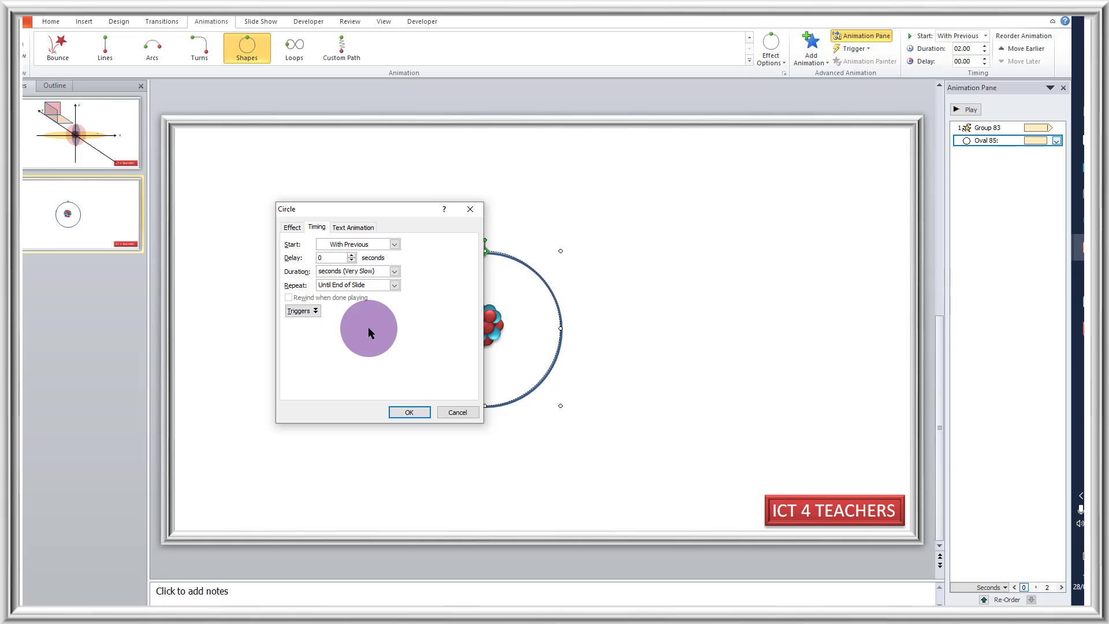
text(4)
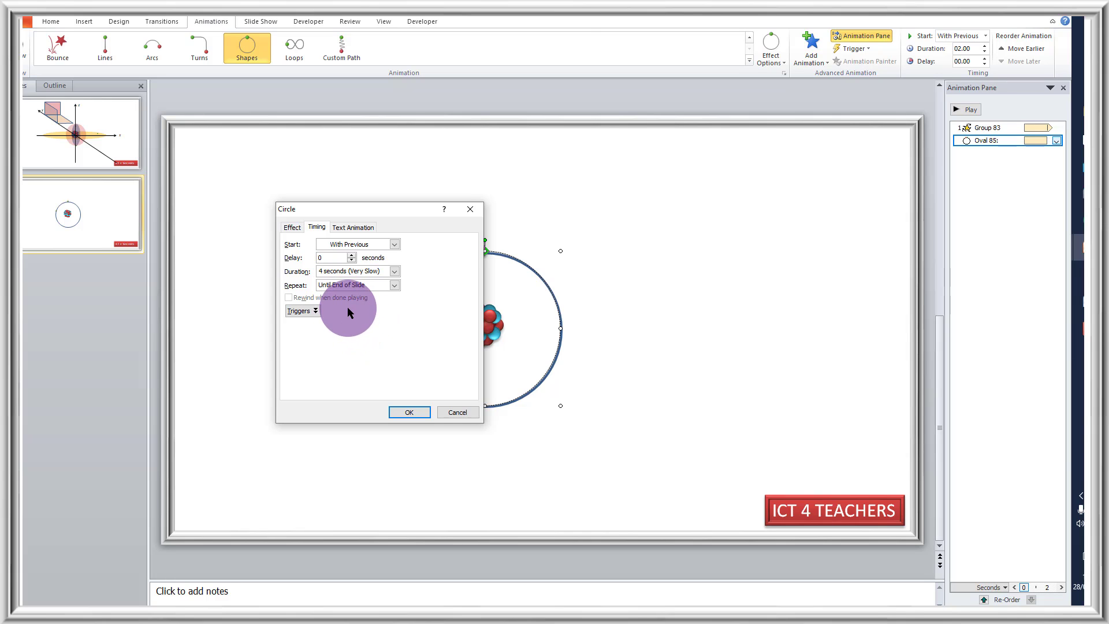
click(291, 228)
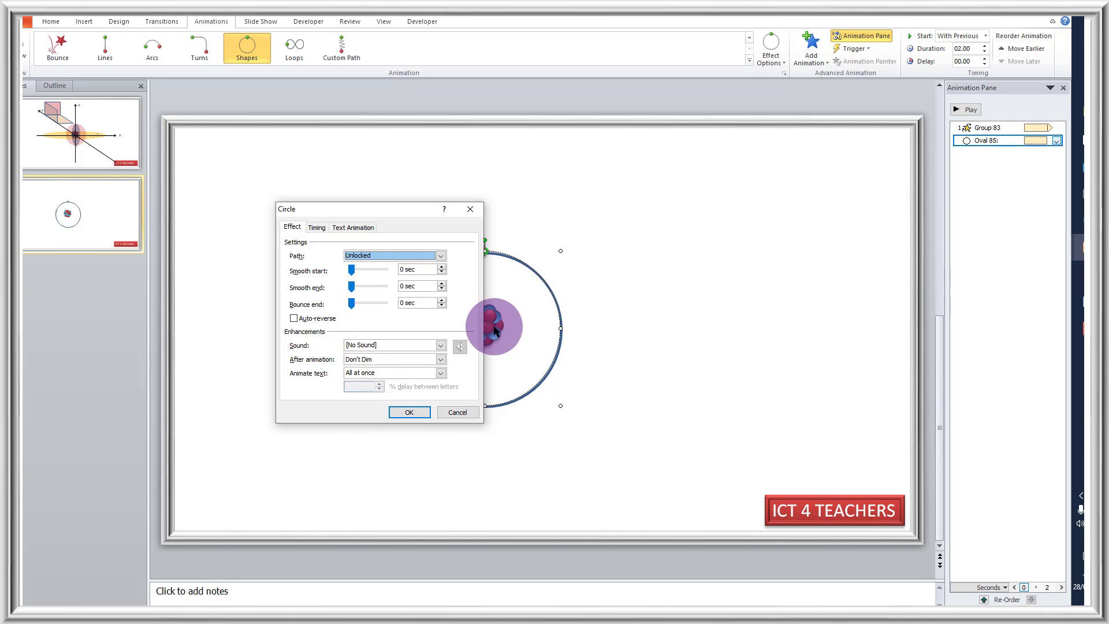
click(409, 412)
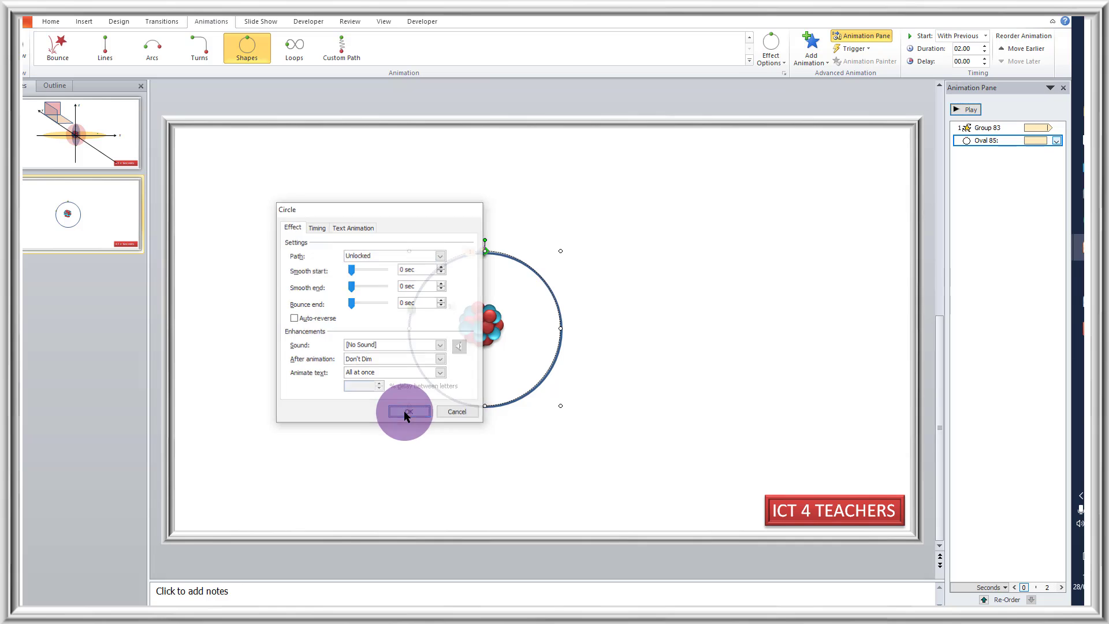
Play the animation preview and reverse the direction of the electron's circular motion path
click(969, 110)
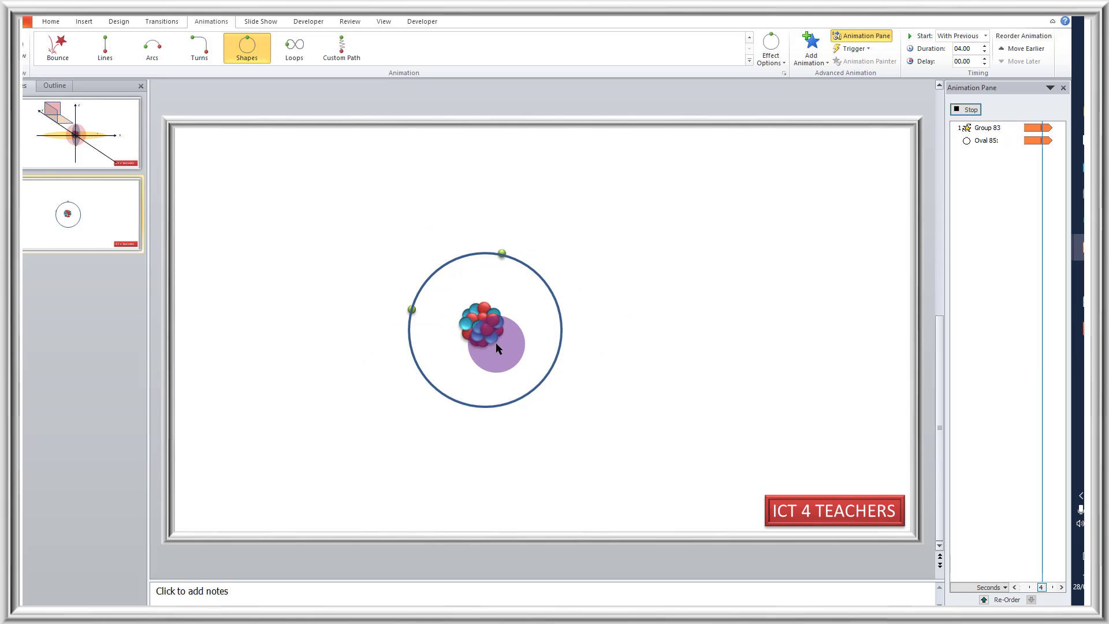
drag(557, 354, 513, 259)
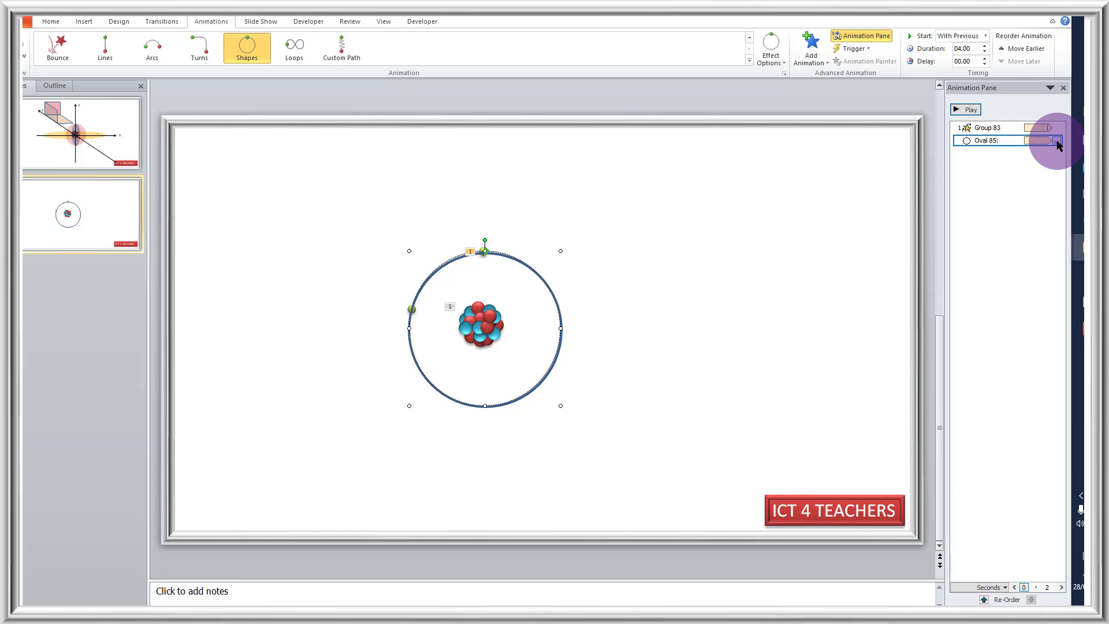
right_click(485, 253)
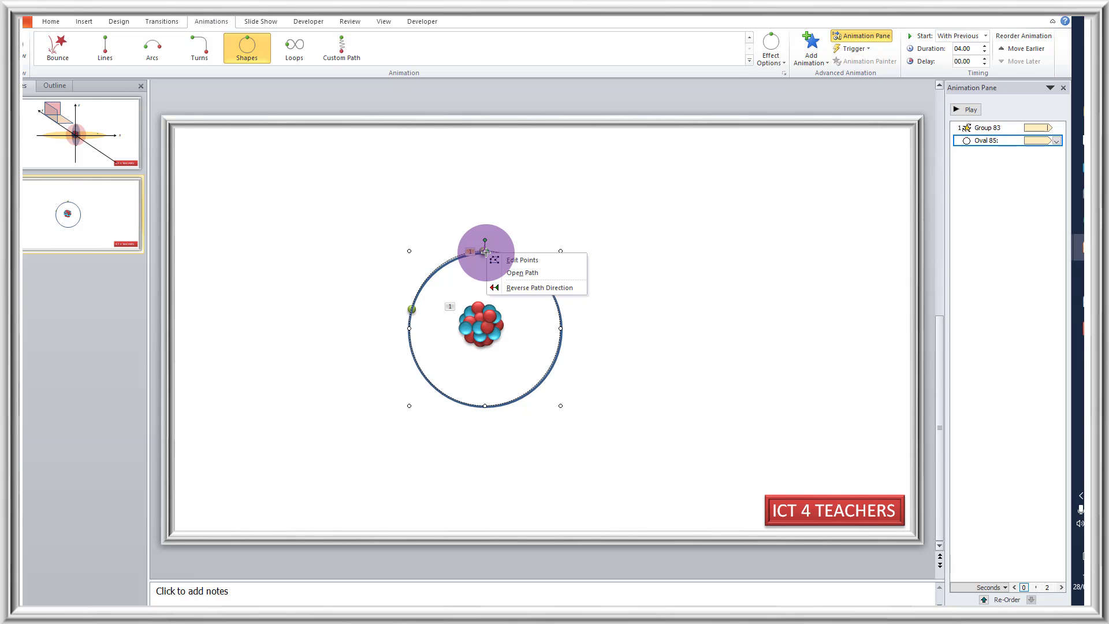
click(516, 288)
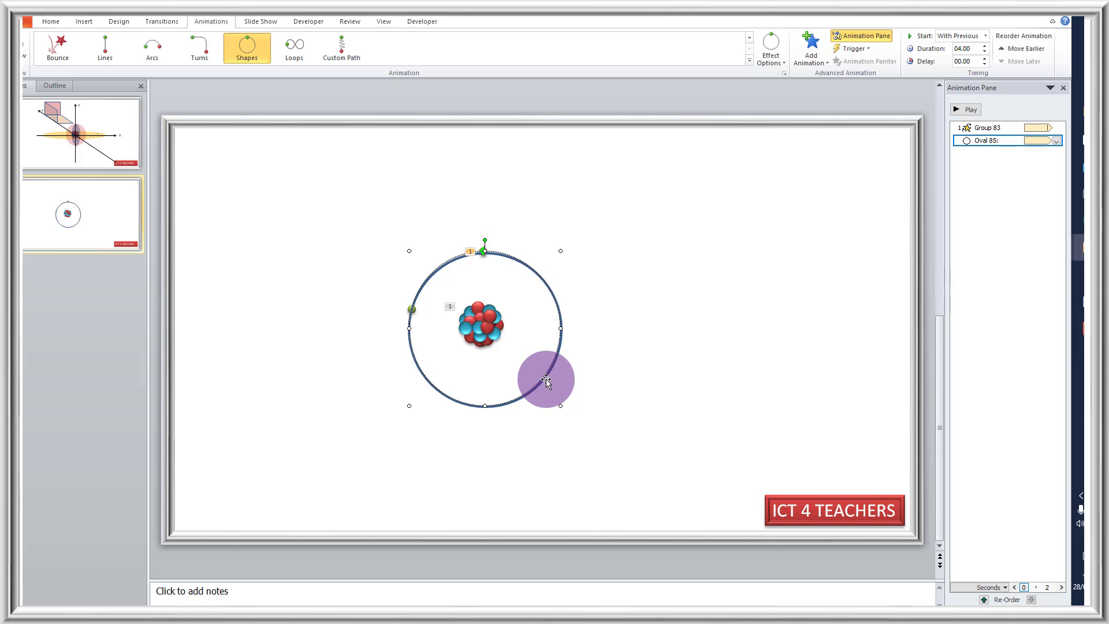
Narrow the blue ring into a slim vertical ellipse of the same height centred on the nucleus
click(546, 379)
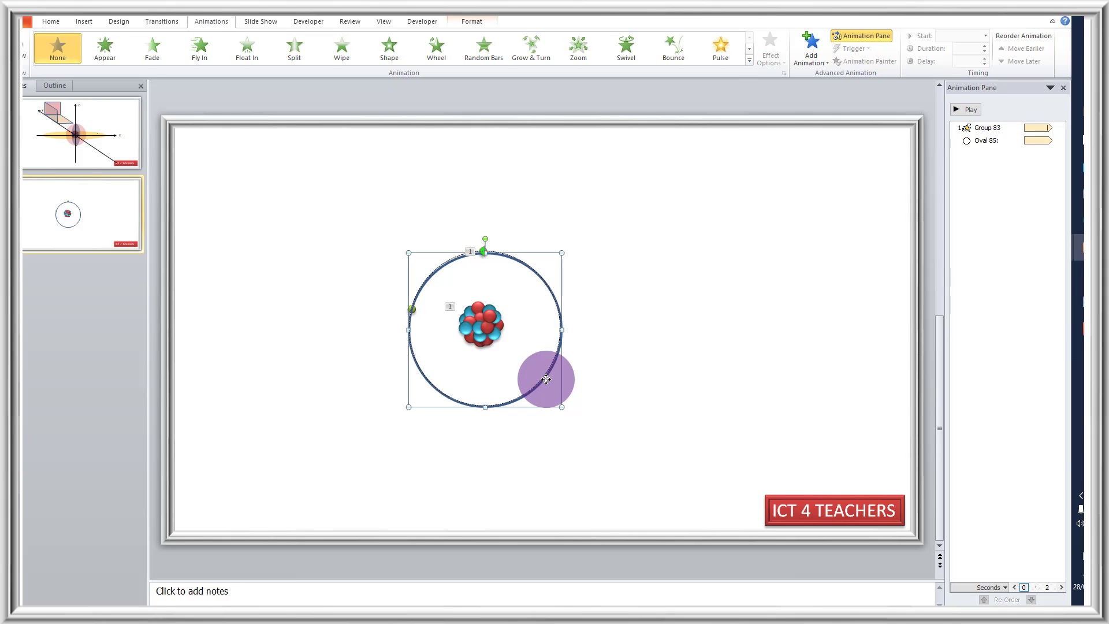
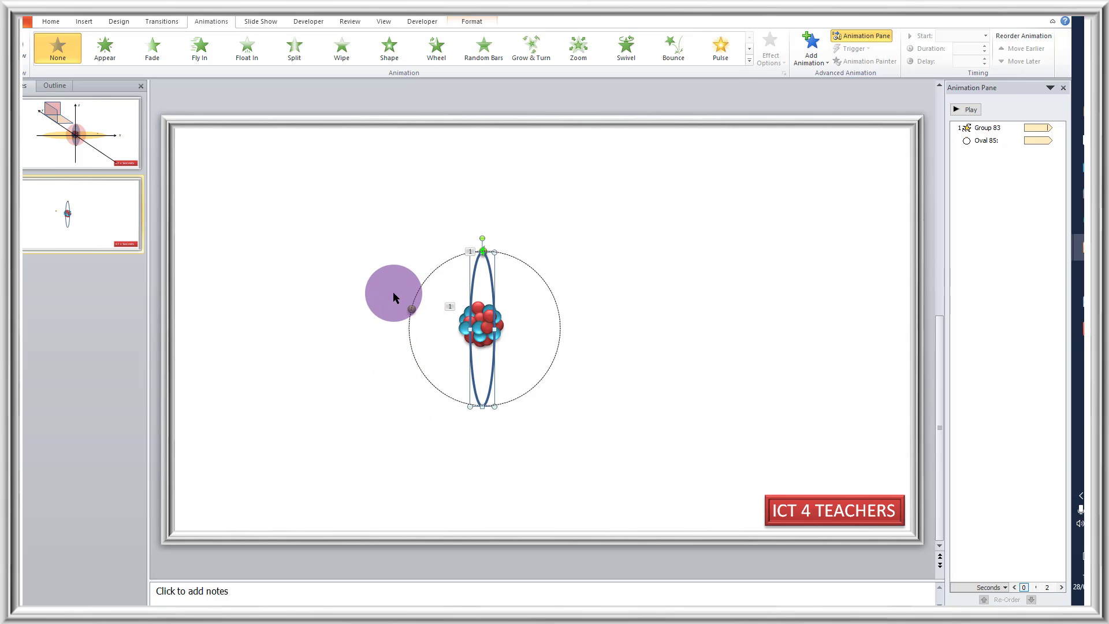
key(Escape)
mouse_move(397, 289)
mouse_down()
mouse_move(425, 320)
mouse_move(411, 312)
mouse_up()
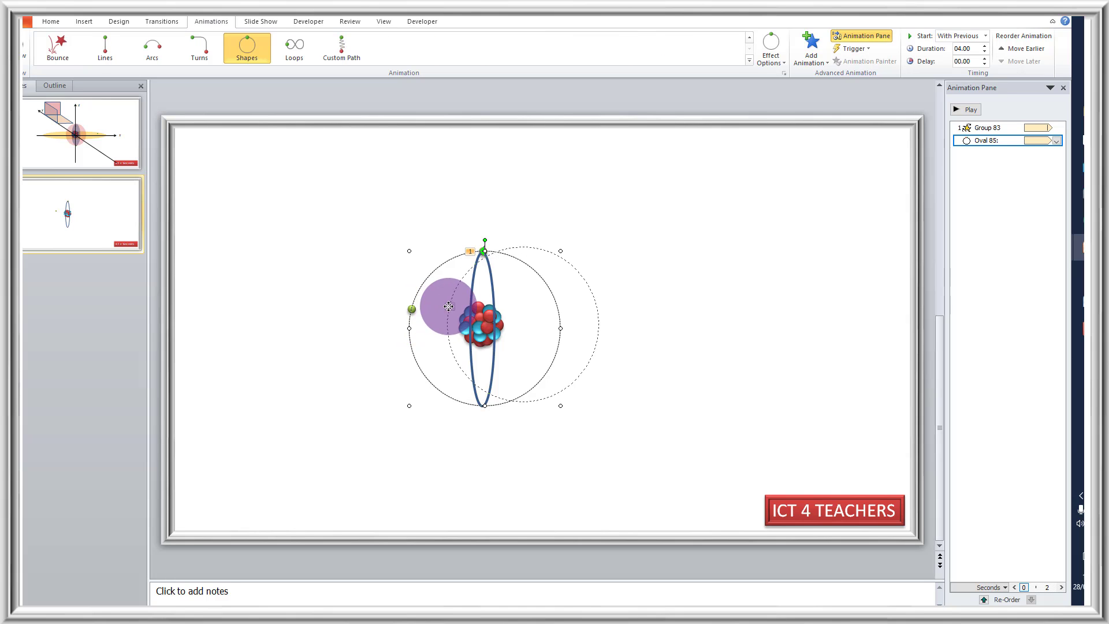
drag(475, 298, 474, 298)
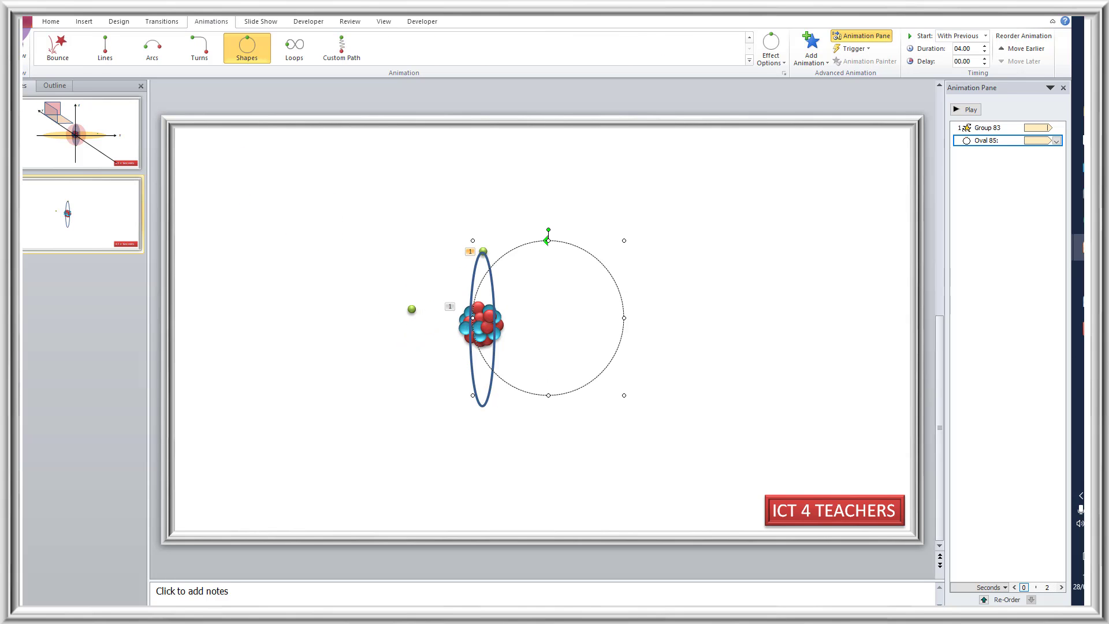
click(42, 17)
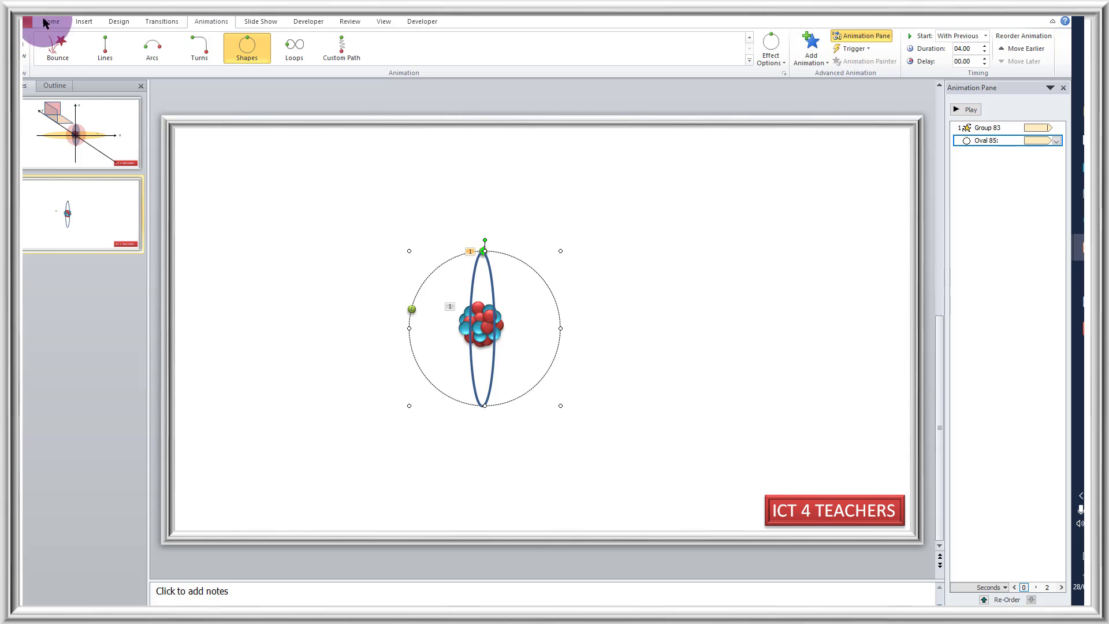
Move the second green electron onto the upper right side of the narrow blue ellipse and apply the Shapes motion path to it
mouse_move(376, 298)
mouse_down()
mouse_move(428, 318)
mouse_move(431, 334)
mouse_move(410, 307)
mouse_move(472, 287)
mouse_move(545, 306)
mouse_up()
drag(467, 333, 572, 273)
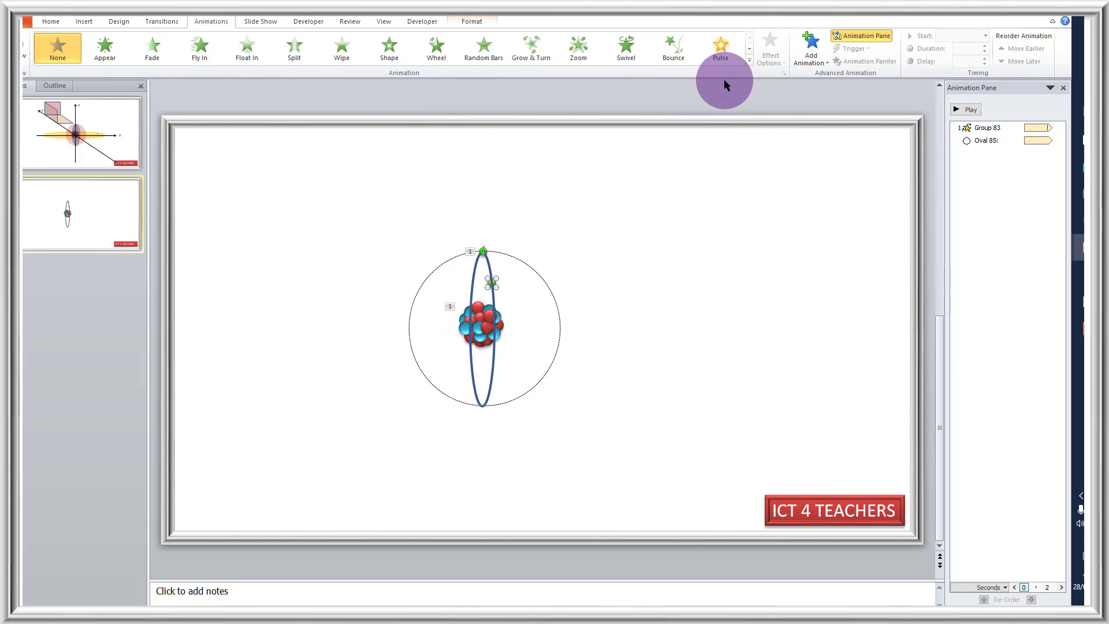
click(749, 61)
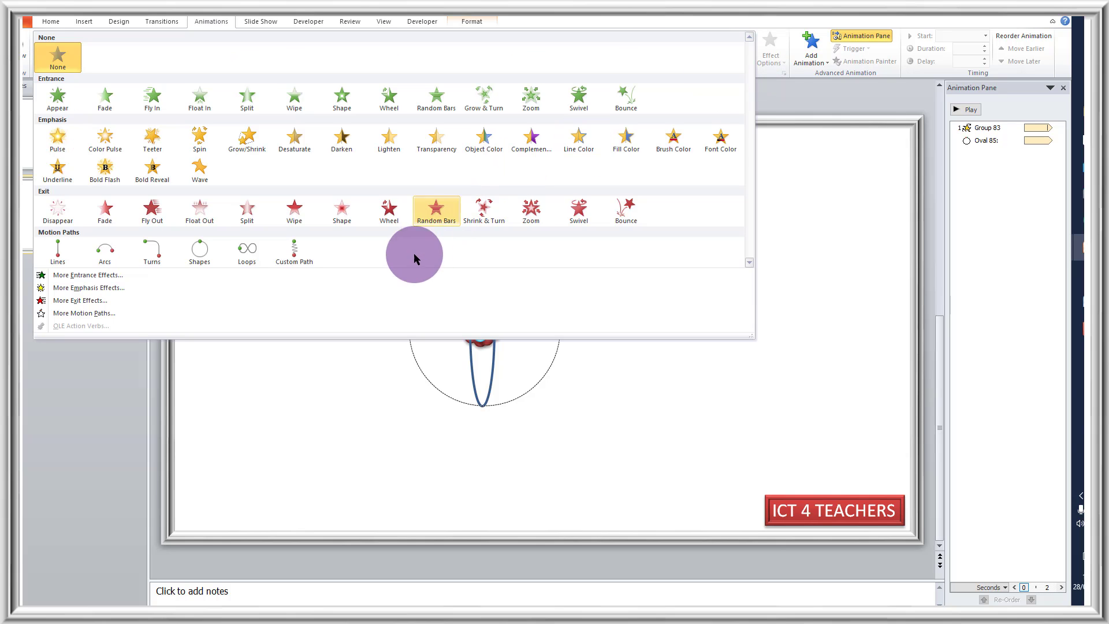
click(199, 257)
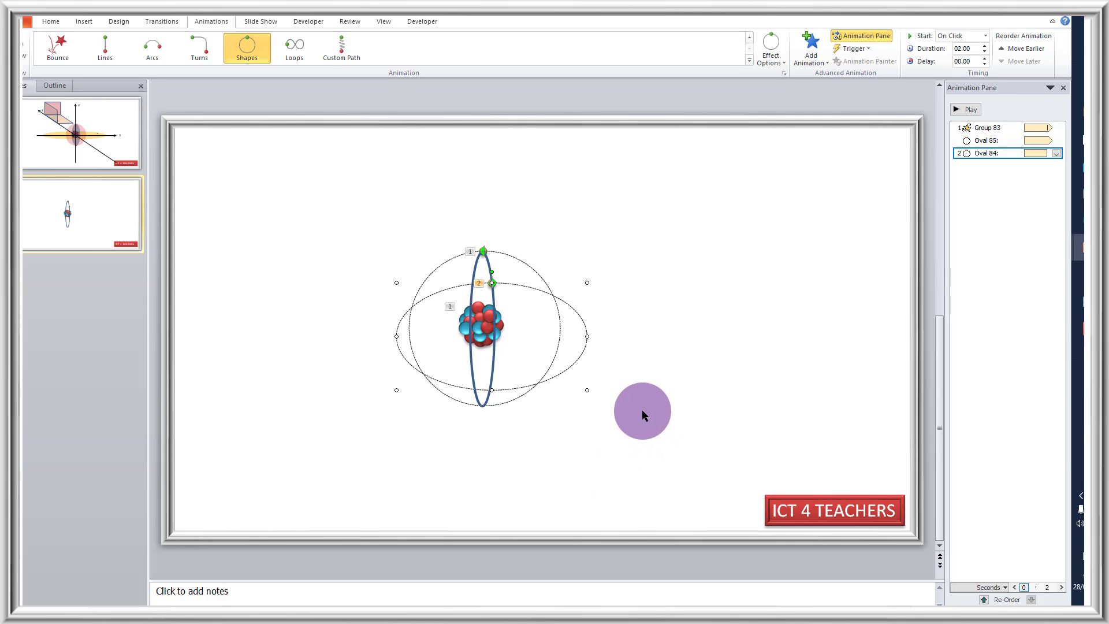
Narrow and lengthen the second electron's motion path to the blue ellipse's size and move it over the ellipse, starting at the topmost point
drag(622, 365, 471, 328)
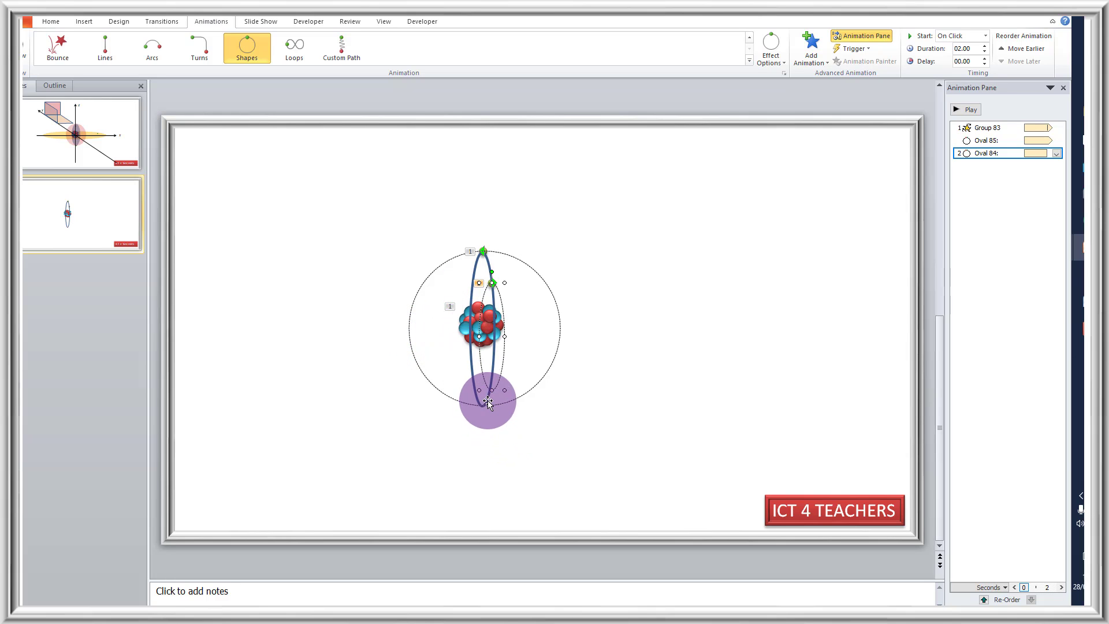
drag(490, 391, 490, 406)
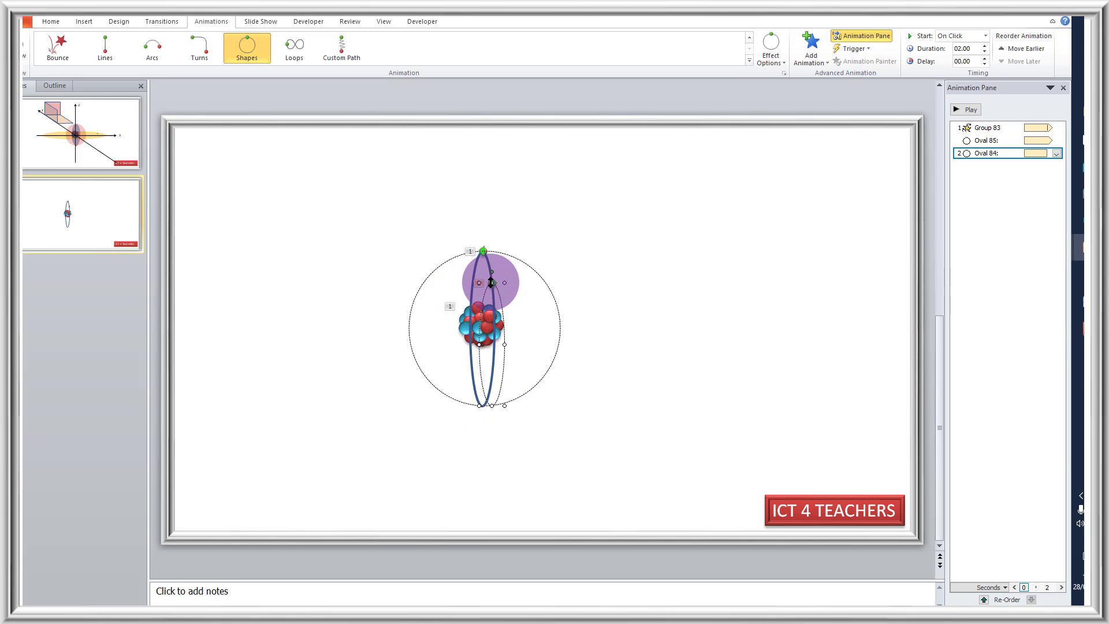
drag(491, 283, 485, 250)
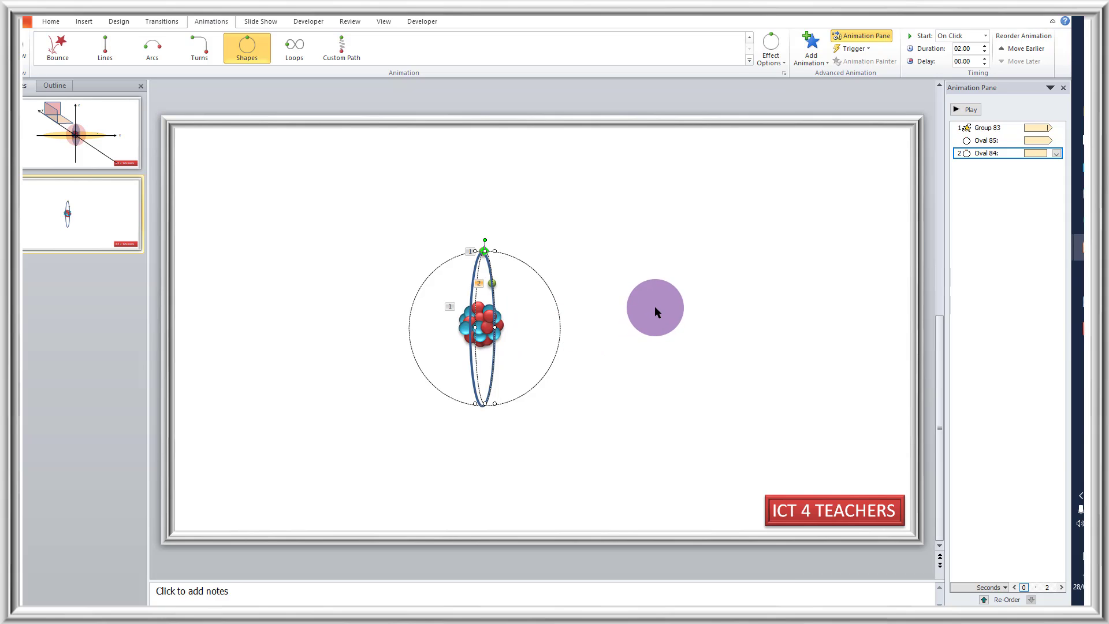
drag(657, 312, 656, 307)
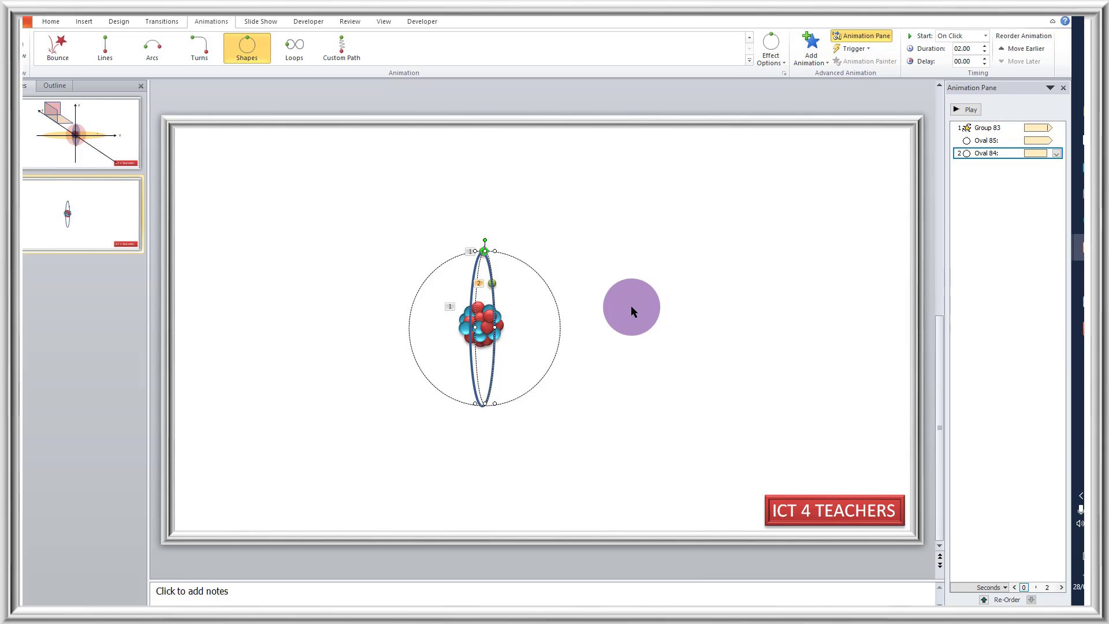
drag(506, 438, 502, 282)
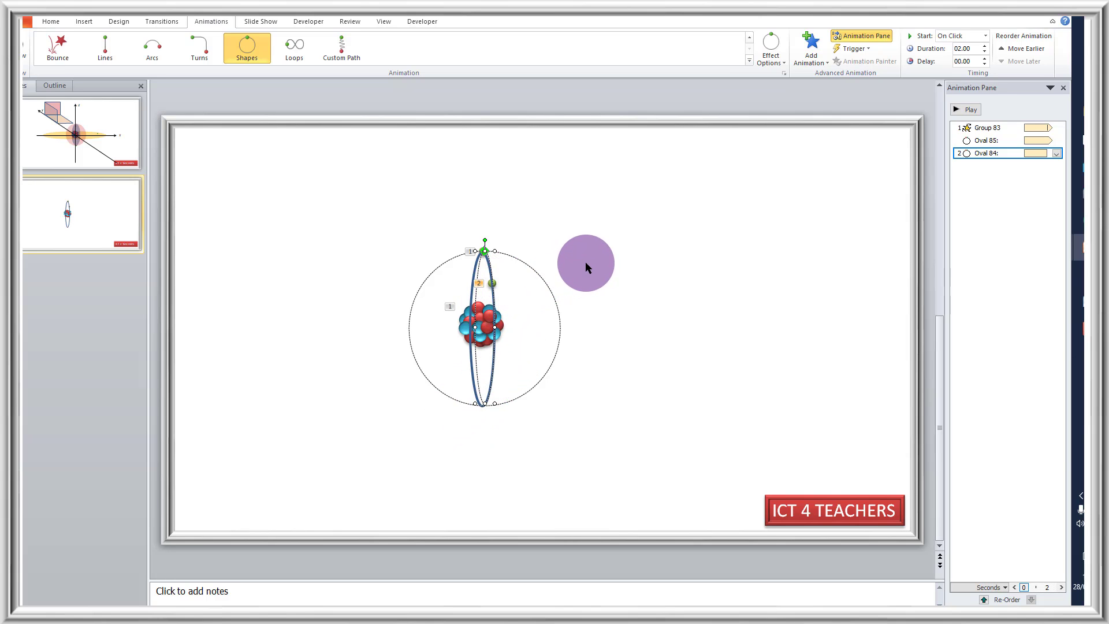
click(586, 264)
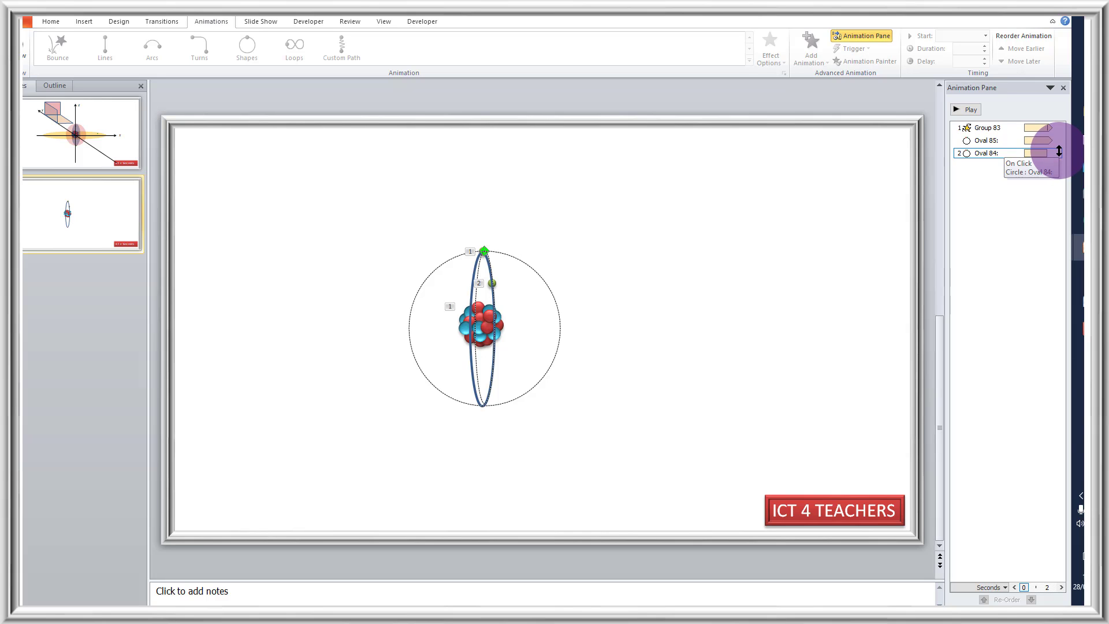
Make the second electron's motion path start together with the previous animation
click(1059, 152)
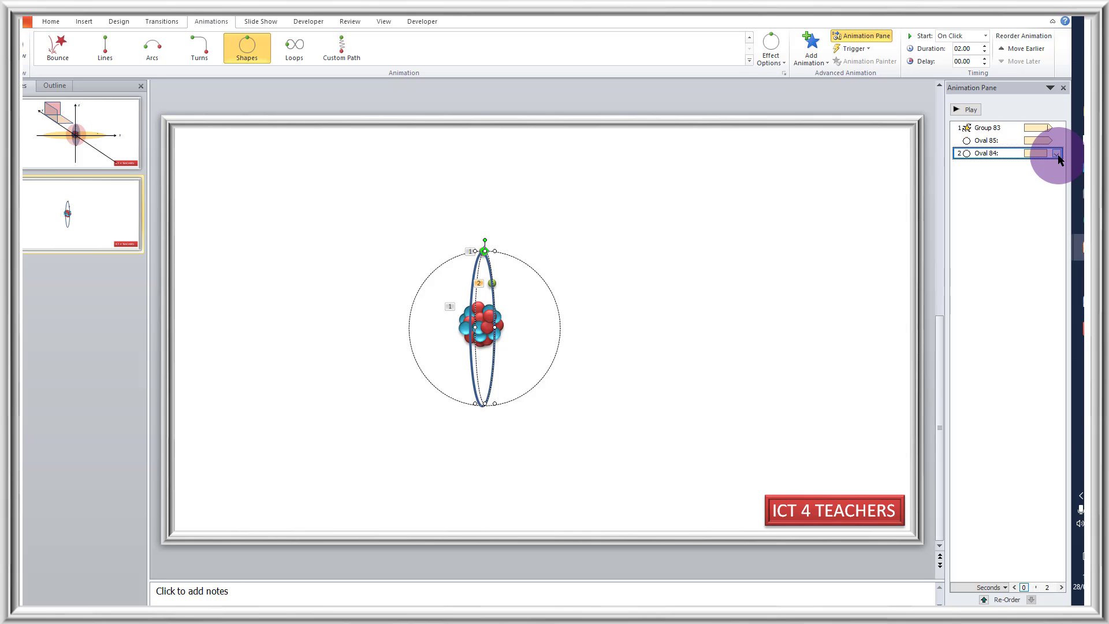
click(1056, 154)
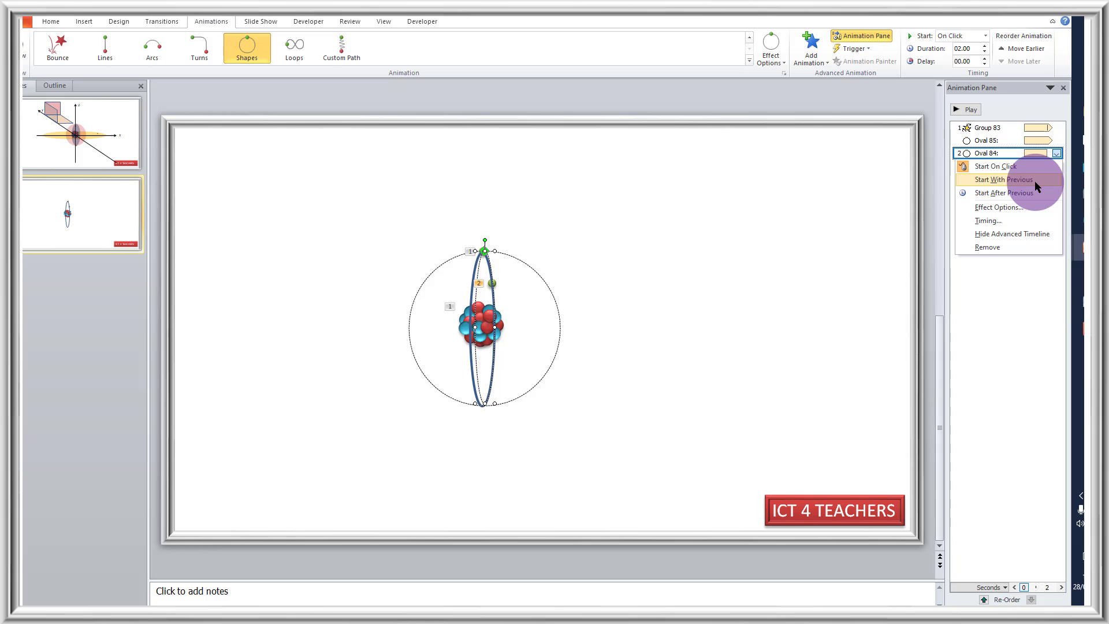
click(1042, 178)
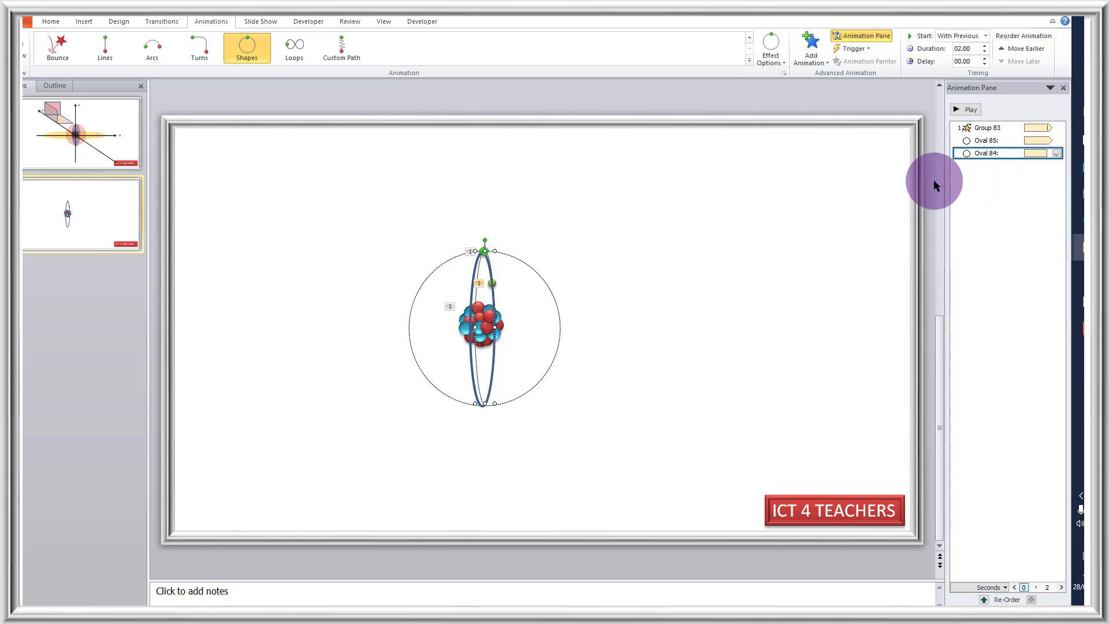
Set the second electron's motion path to repeat Until End of Slide with a duration of 5 seconds (Very Slow)
click(1056, 154)
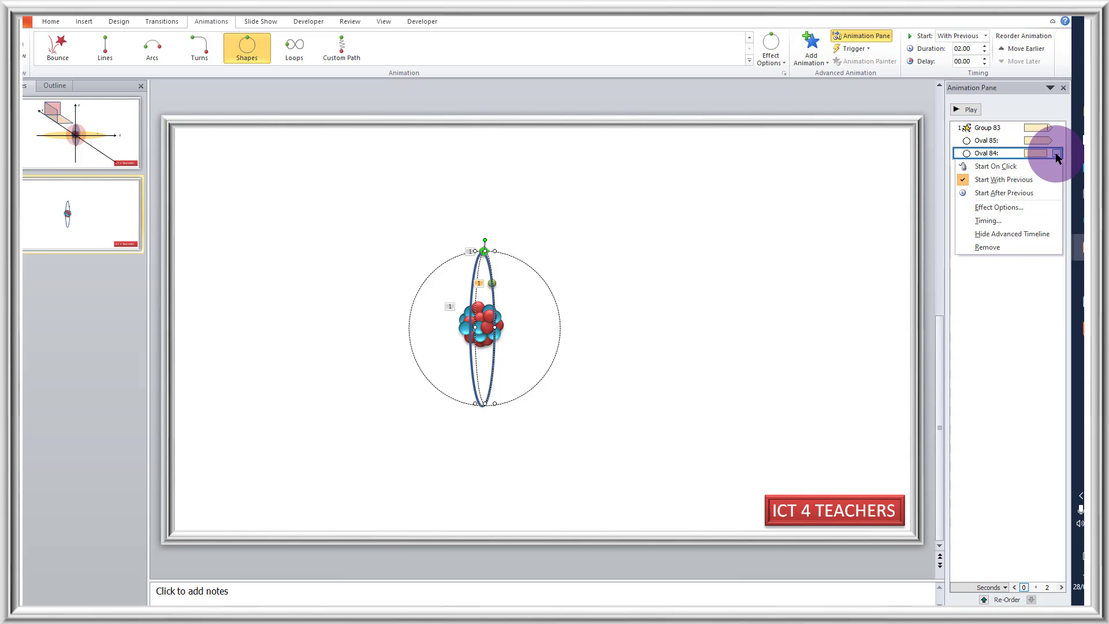
click(1034, 221)
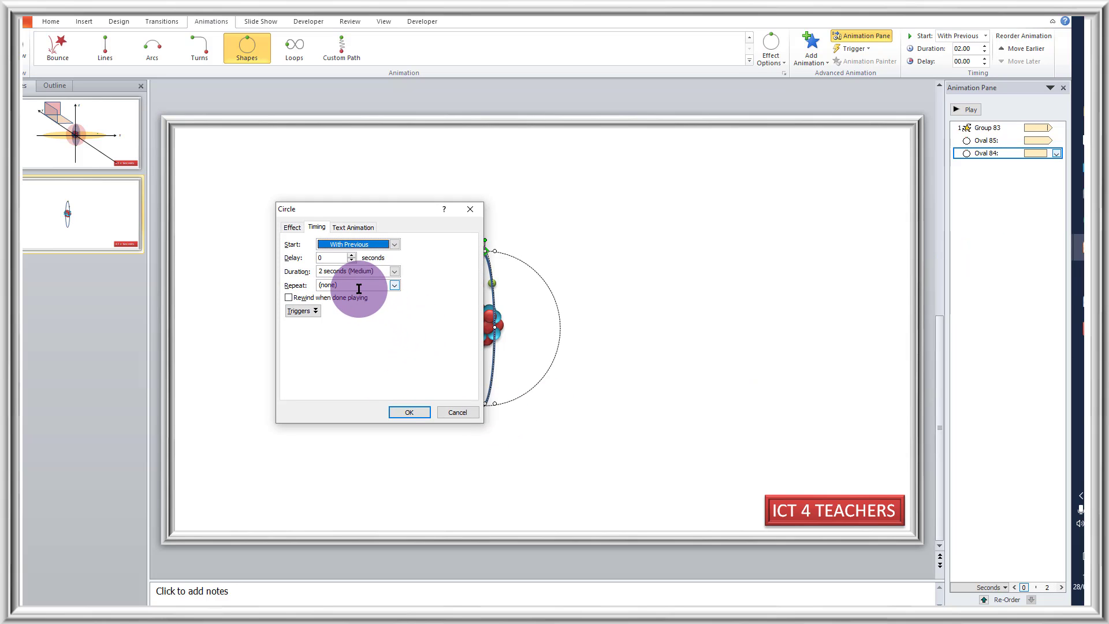
click(393, 285)
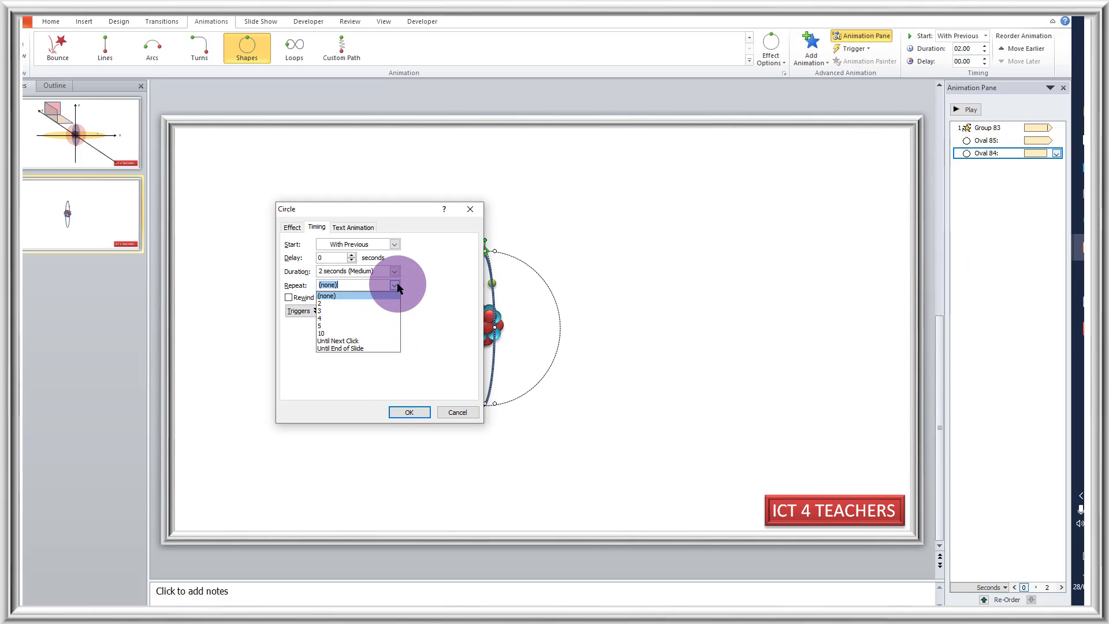
click(364, 348)
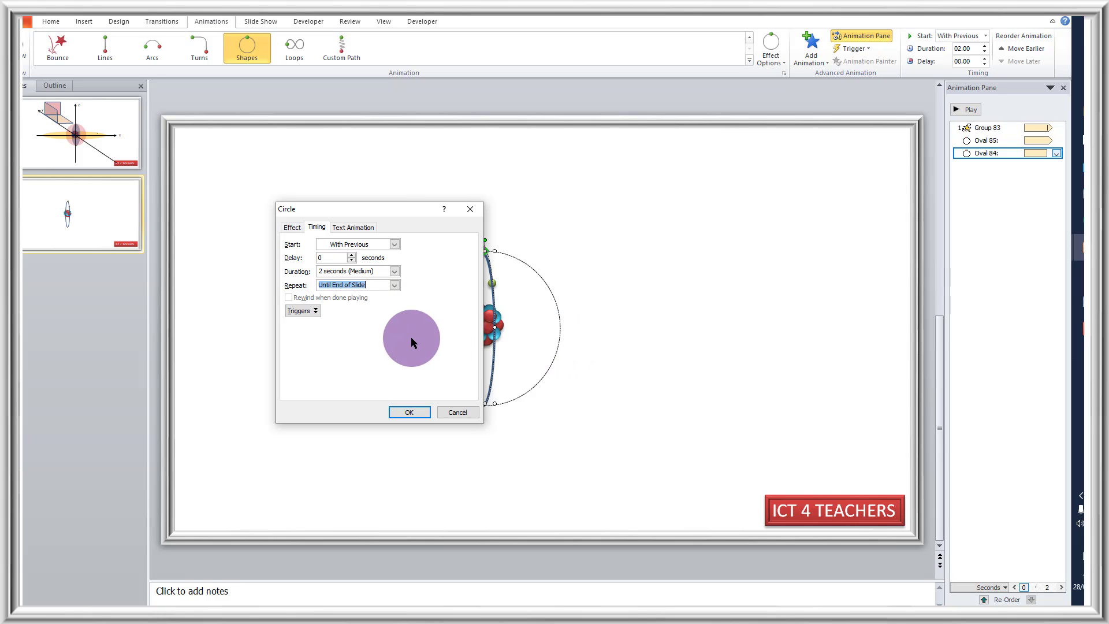
click(395, 272)
click(384, 282)
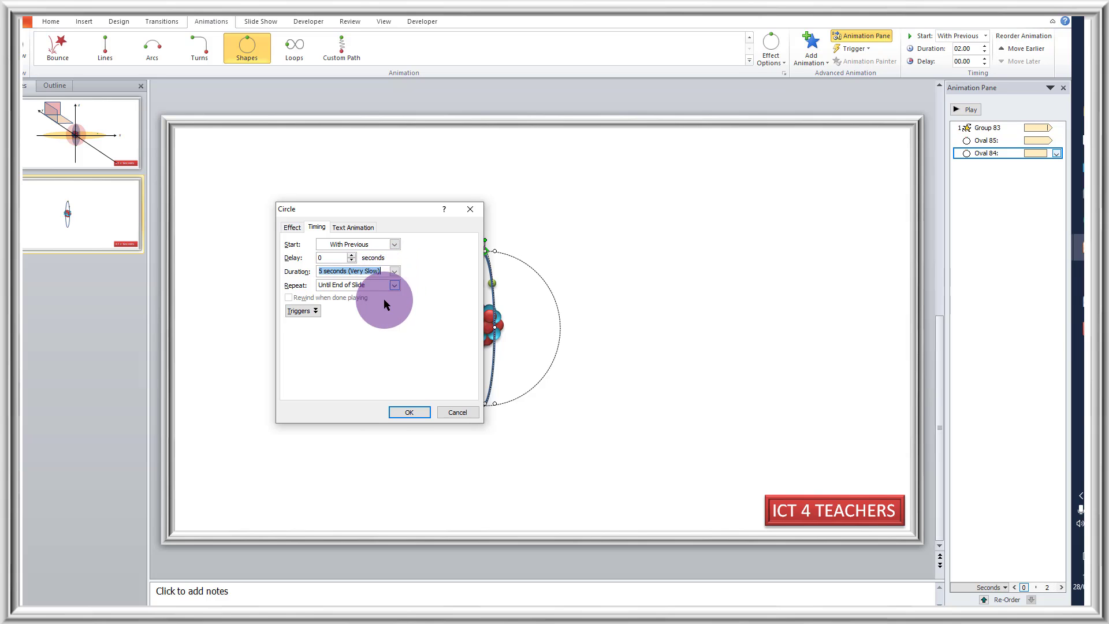
click(406, 413)
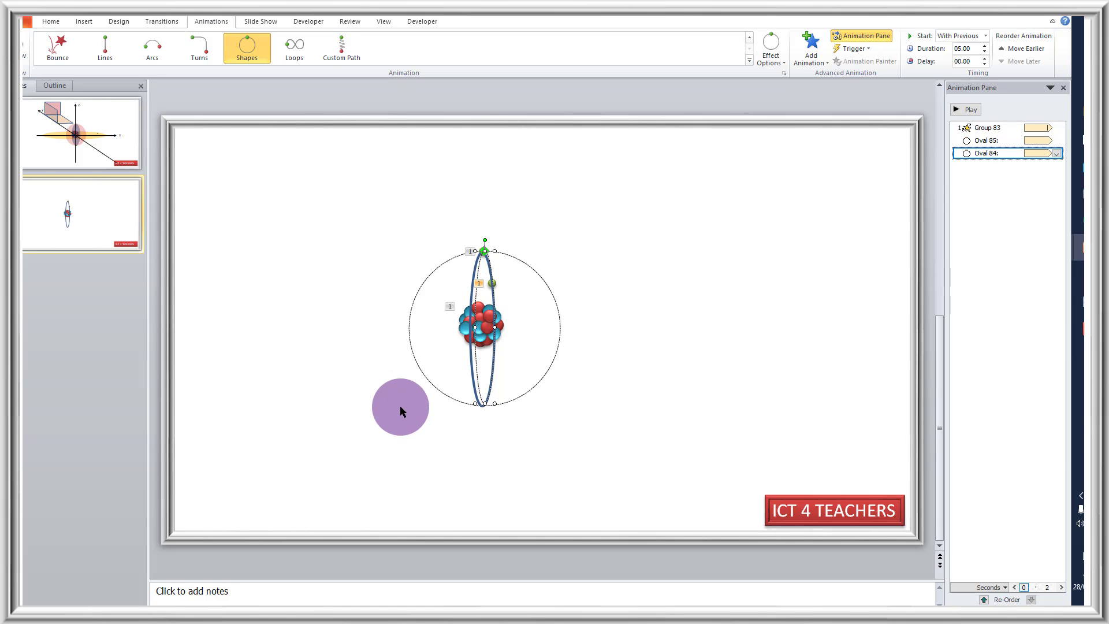
Widen the second electron's motion path to about twice its width and shift it slightly to the right of the nucleus centre
drag(402, 411, 526, 339)
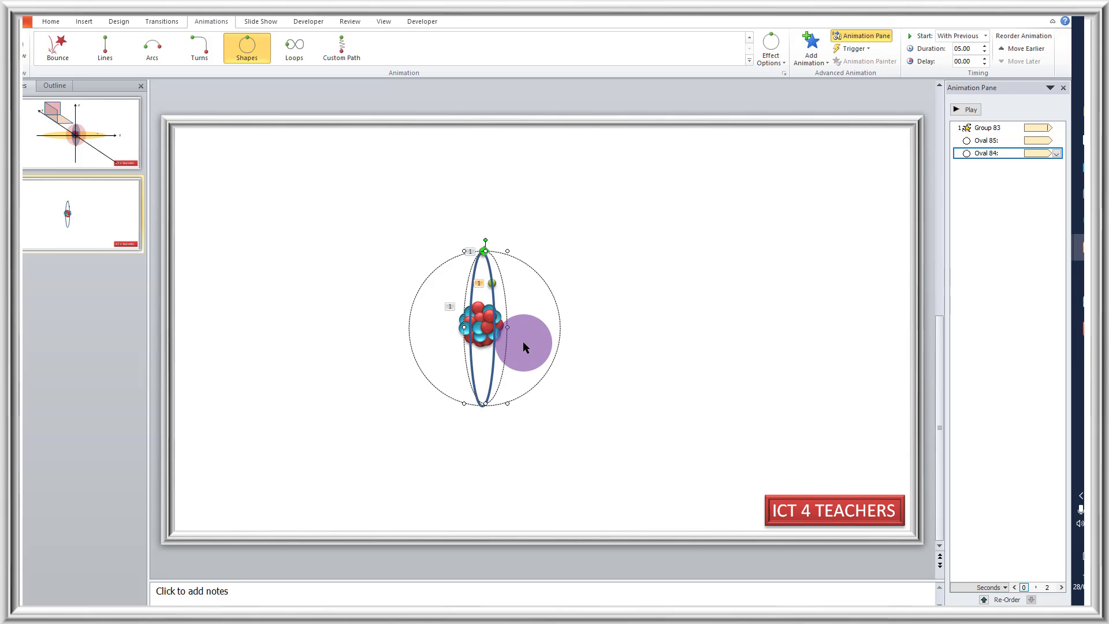
drag(522, 342, 522, 341)
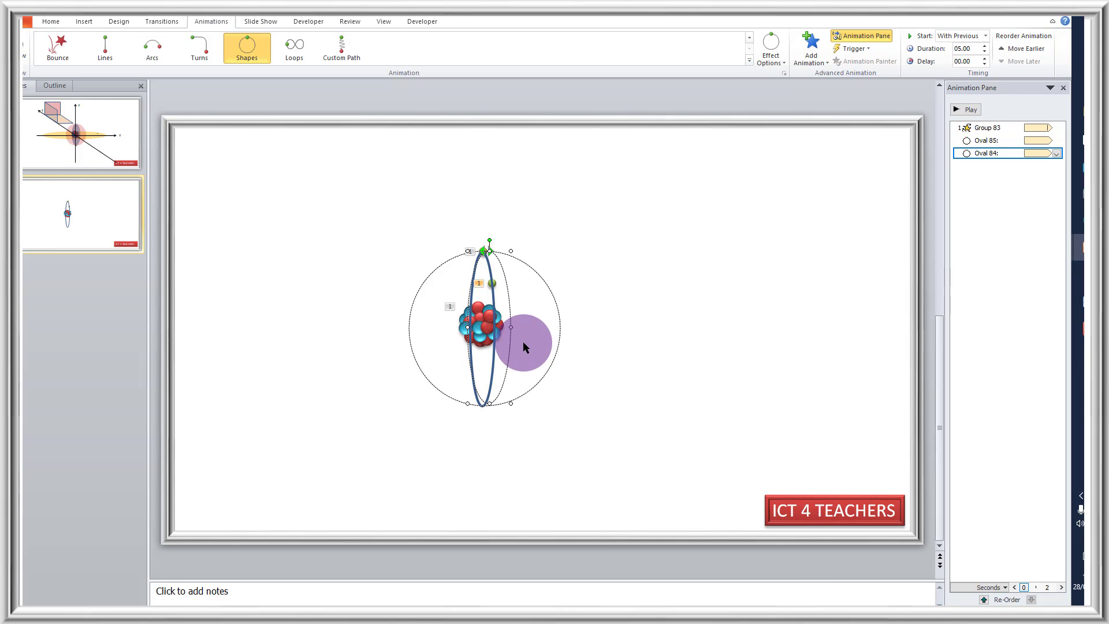
drag(522, 341, 473, 266)
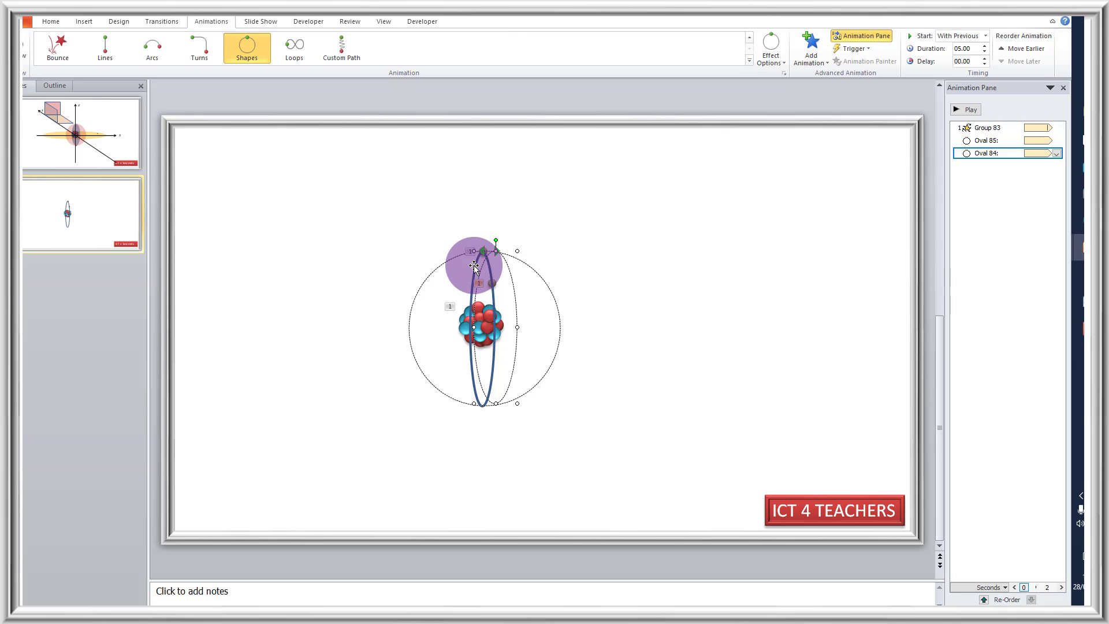
Delete the narrow blue ellipse around the nucleus, keeping the electrons' motion paths
click(474, 265)
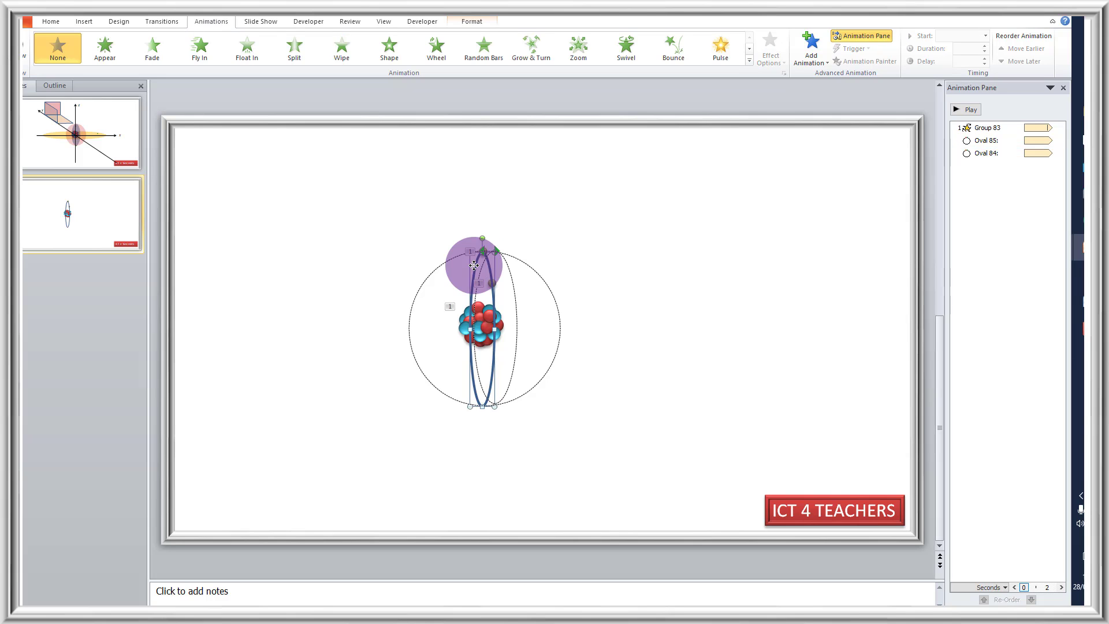
key(Delete)
drag(474, 266, 519, 327)
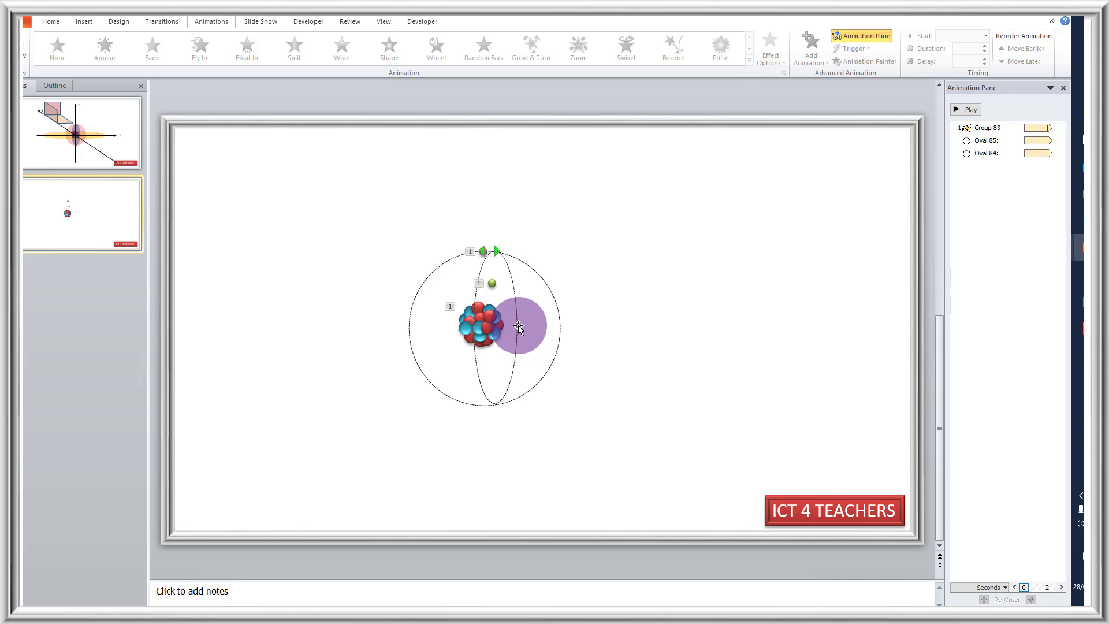
Bring the grouped nucleus to the front of the other shapes
mouse_move(519, 327)
mouse_down()
mouse_move(497, 276)
mouse_move(491, 285)
mouse_move(513, 279)
mouse_move(488, 283)
mouse_move(514, 284)
mouse_move(532, 358)
mouse_move(518, 366)
mouse_move(492, 345)
mouse_move(513, 328)
mouse_move(489, 330)
mouse_move(515, 324)
mouse_up()
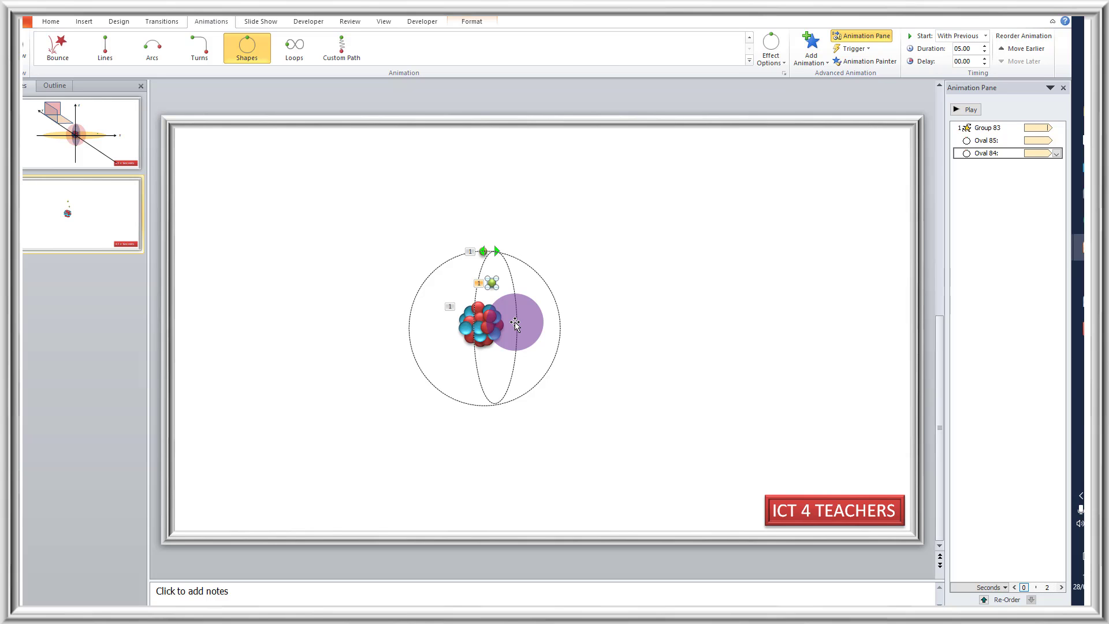
click(515, 323)
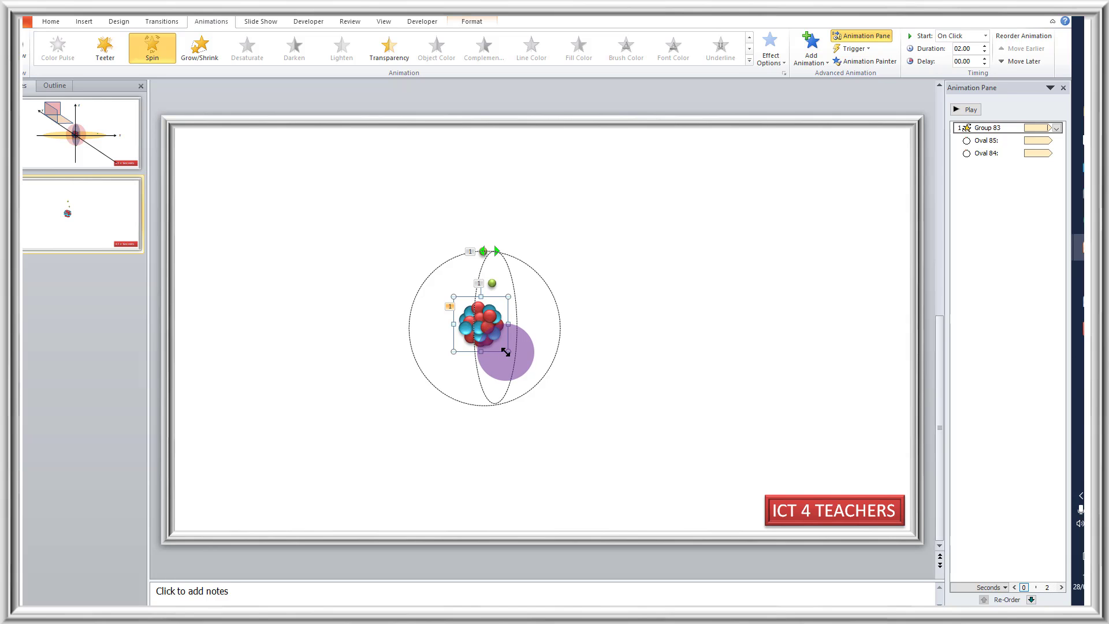
click(485, 21)
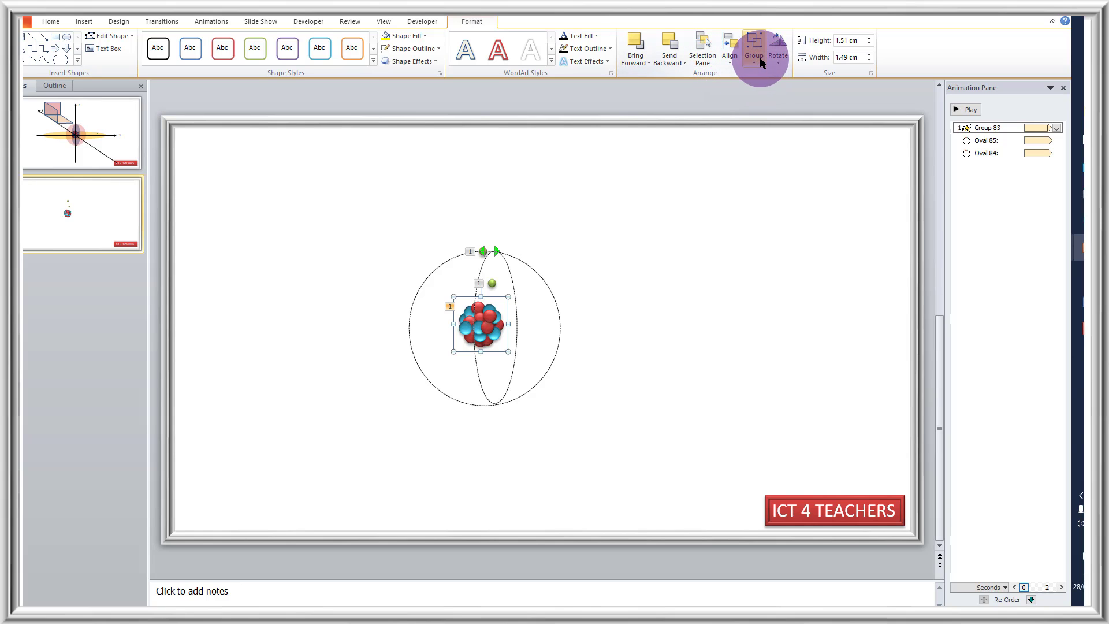
click(685, 62)
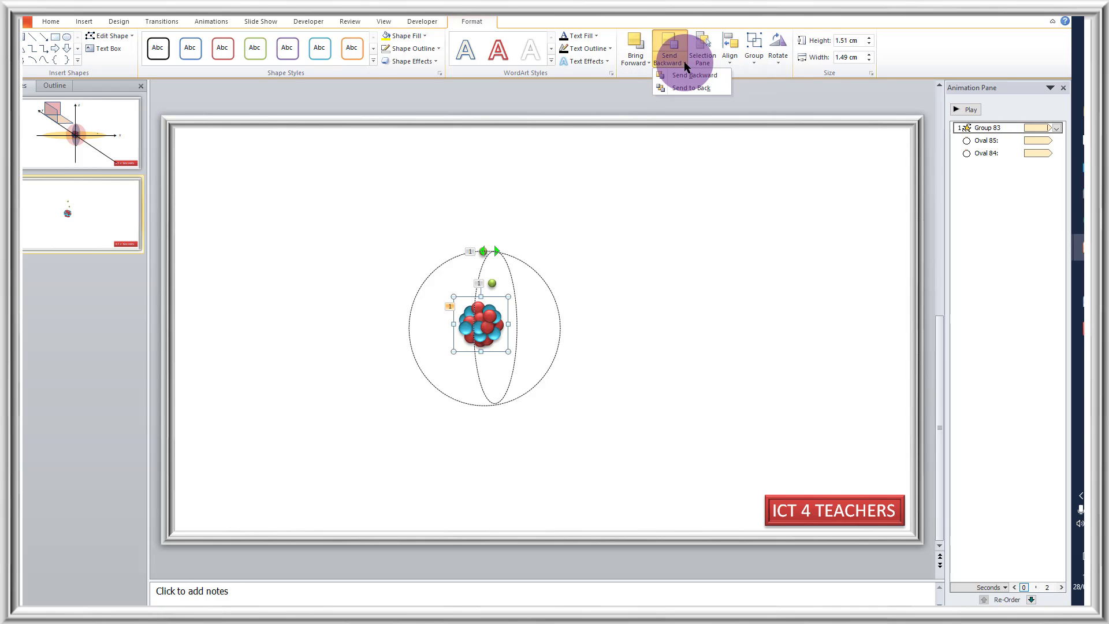
click(649, 64)
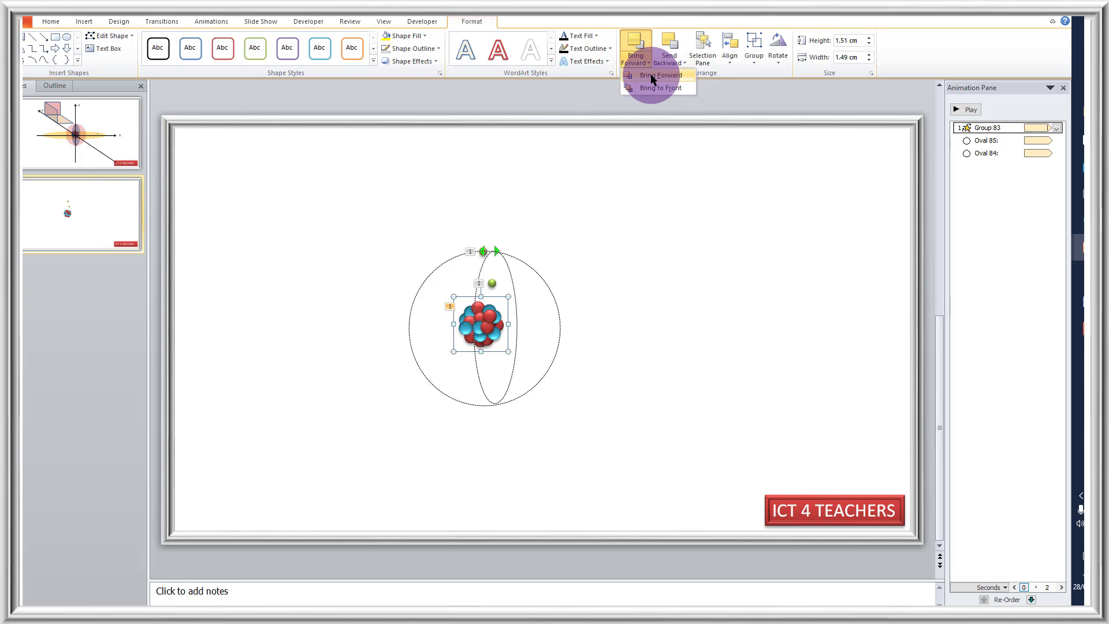
click(651, 89)
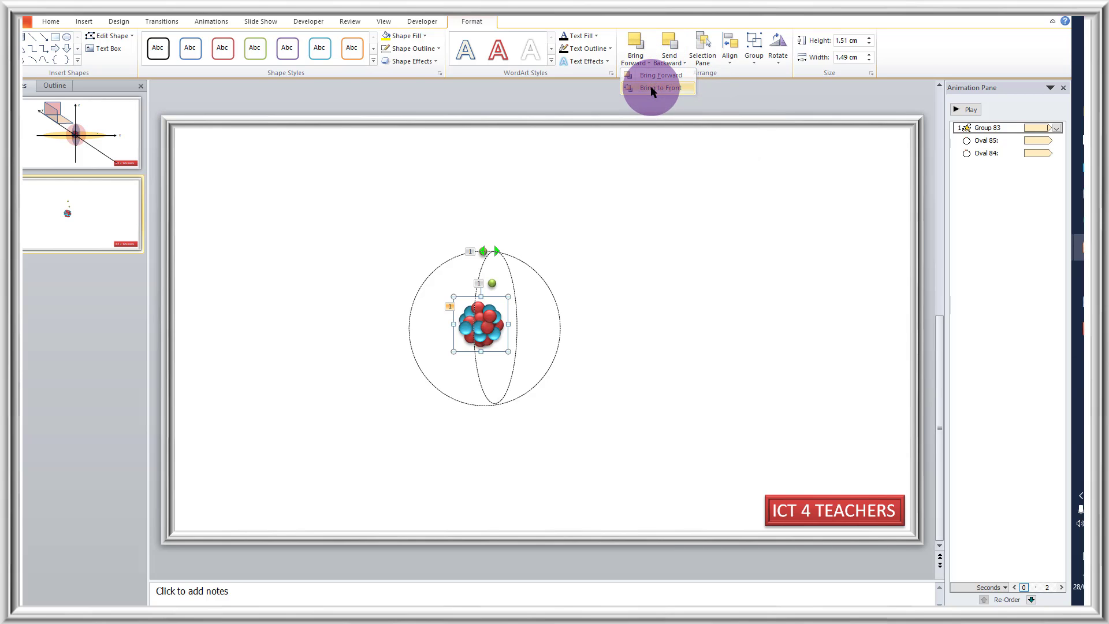
mouse_move(618, 266)
mouse_down()
mouse_move(578, 334)
mouse_move(532, 359)
mouse_move(495, 278)
mouse_move(458, 327)
mouse_move(616, 285)
mouse_up()
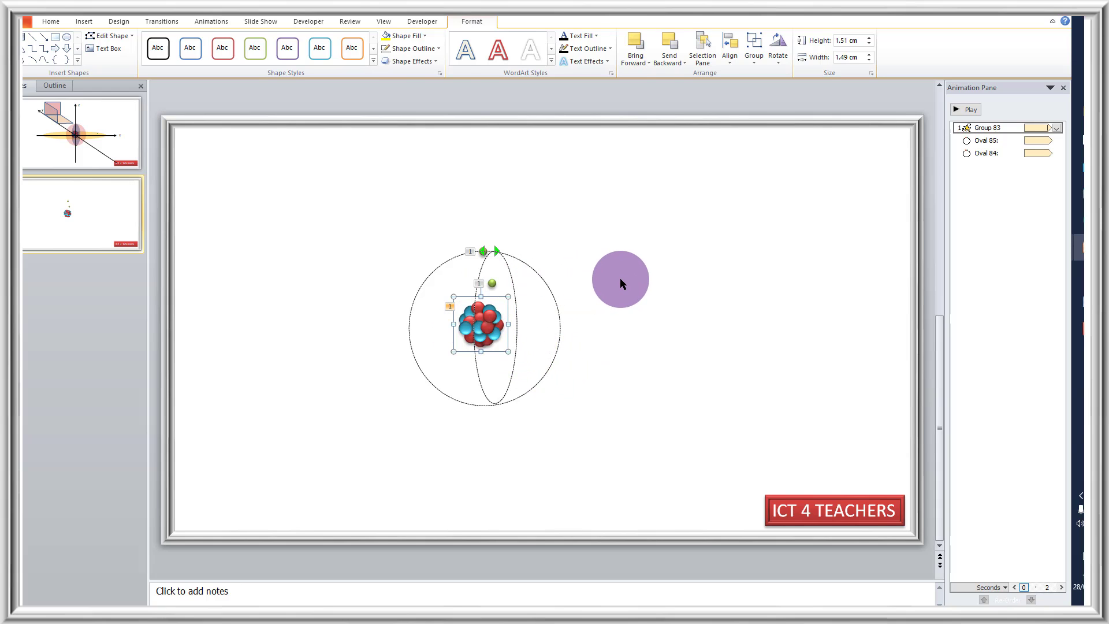
Send the second green electron, just above the nucleus, to the back
click(574, 286)
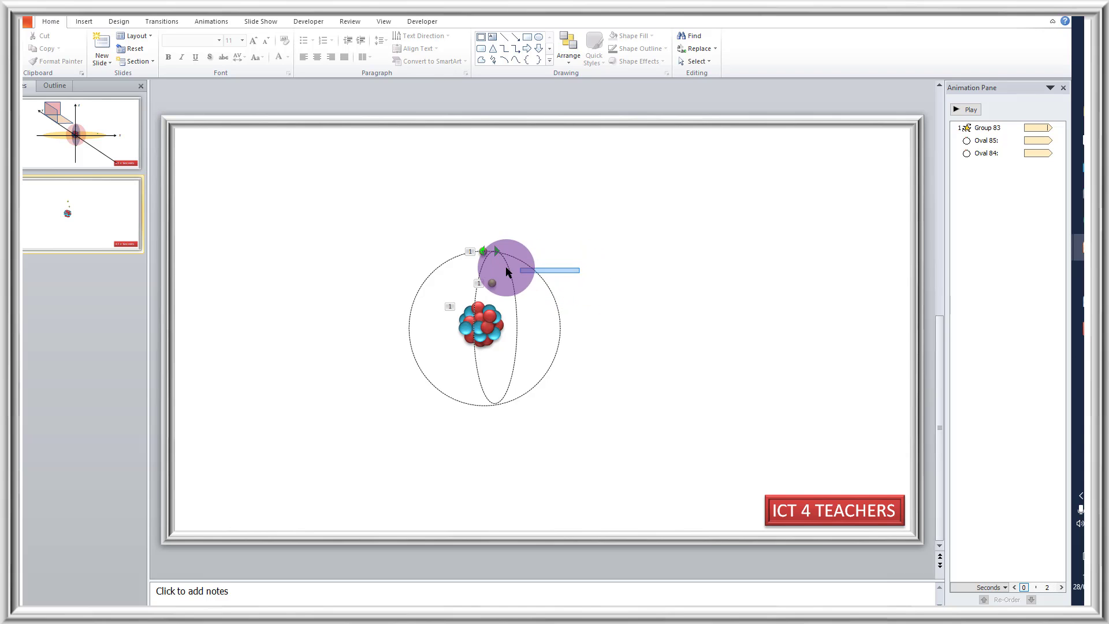
click(492, 284)
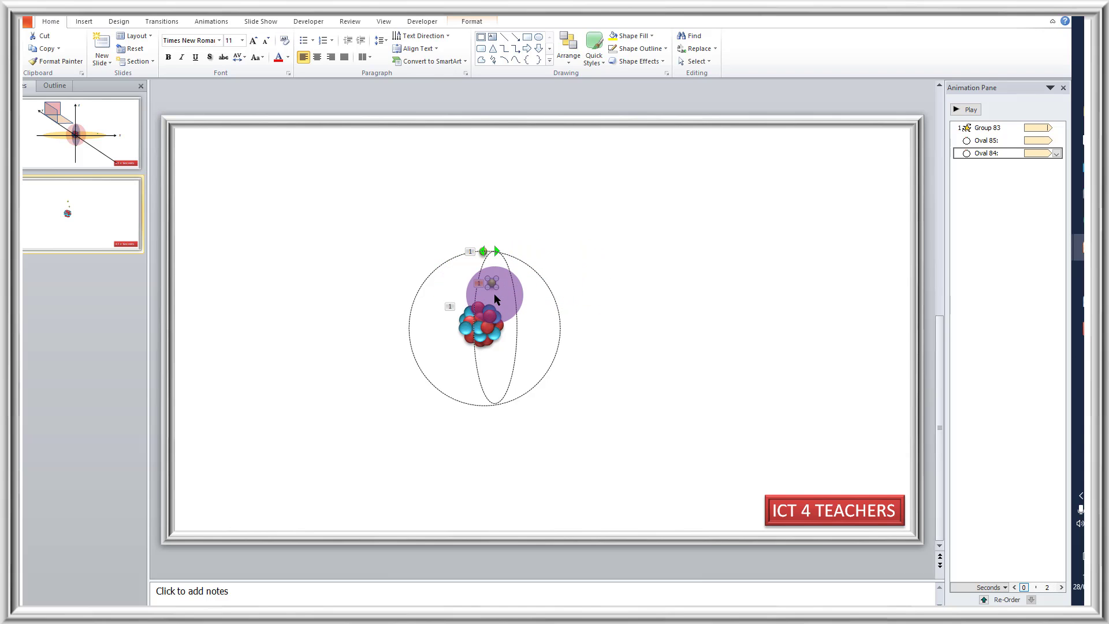
click(471, 24)
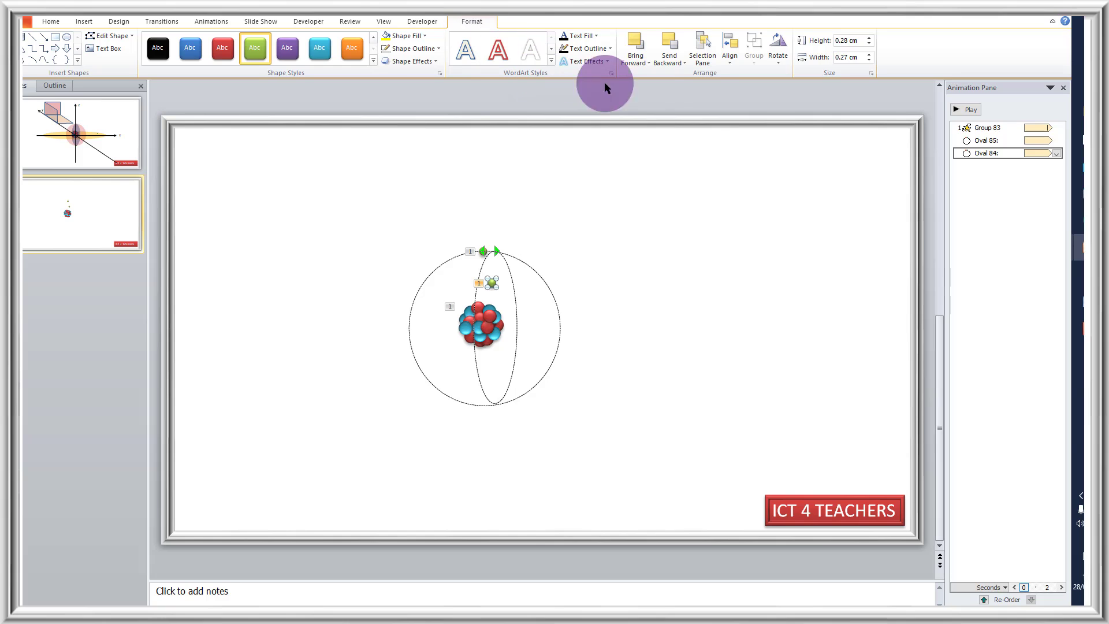
click(679, 65)
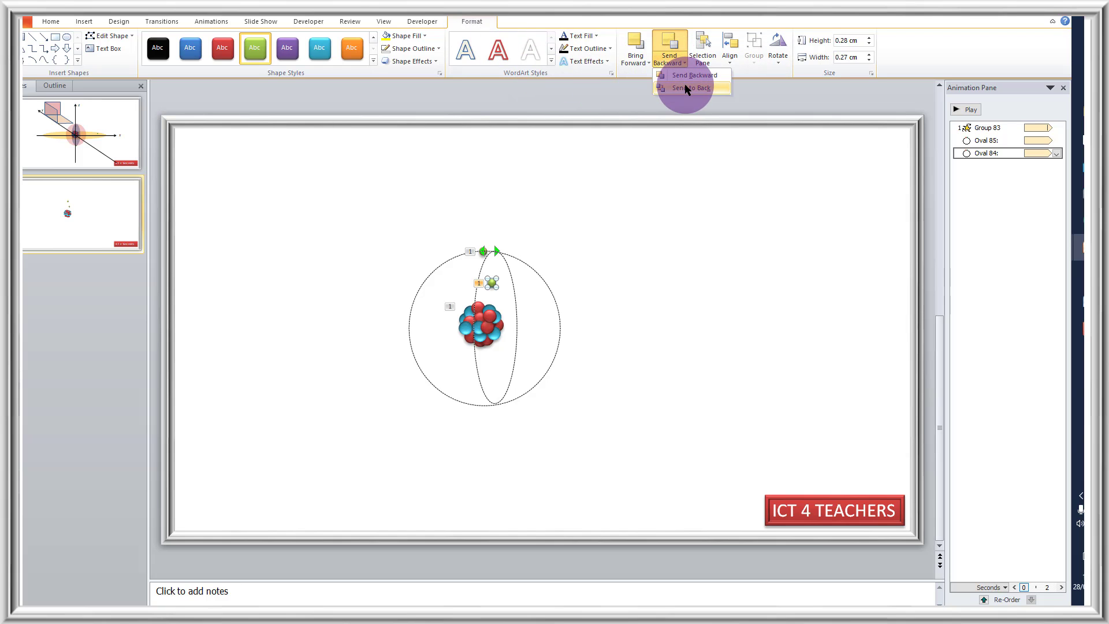
click(687, 88)
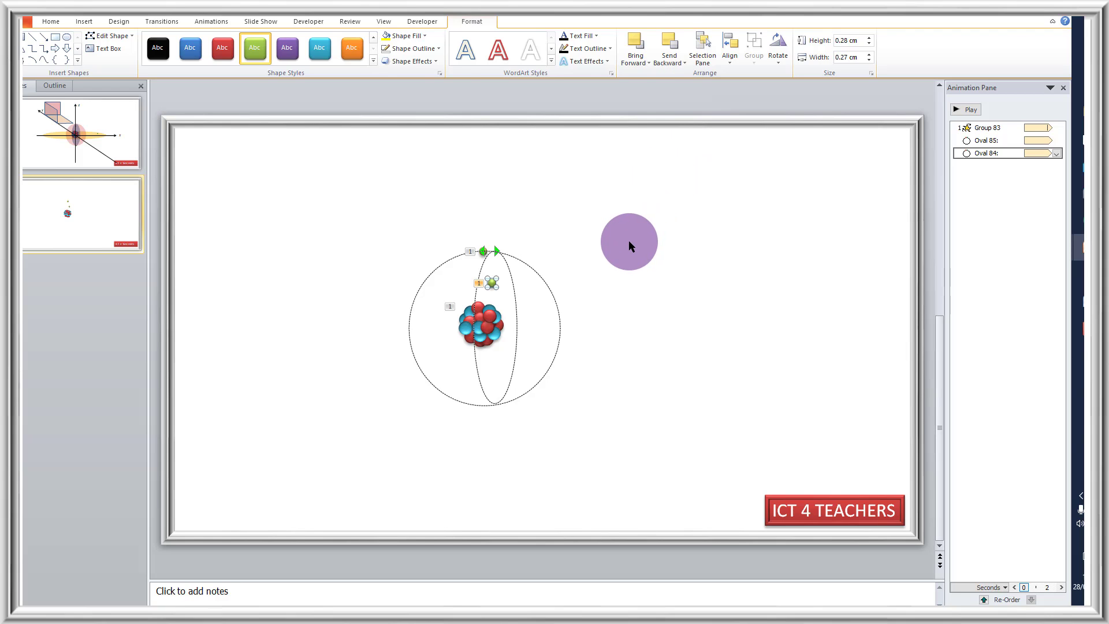
click(629, 241)
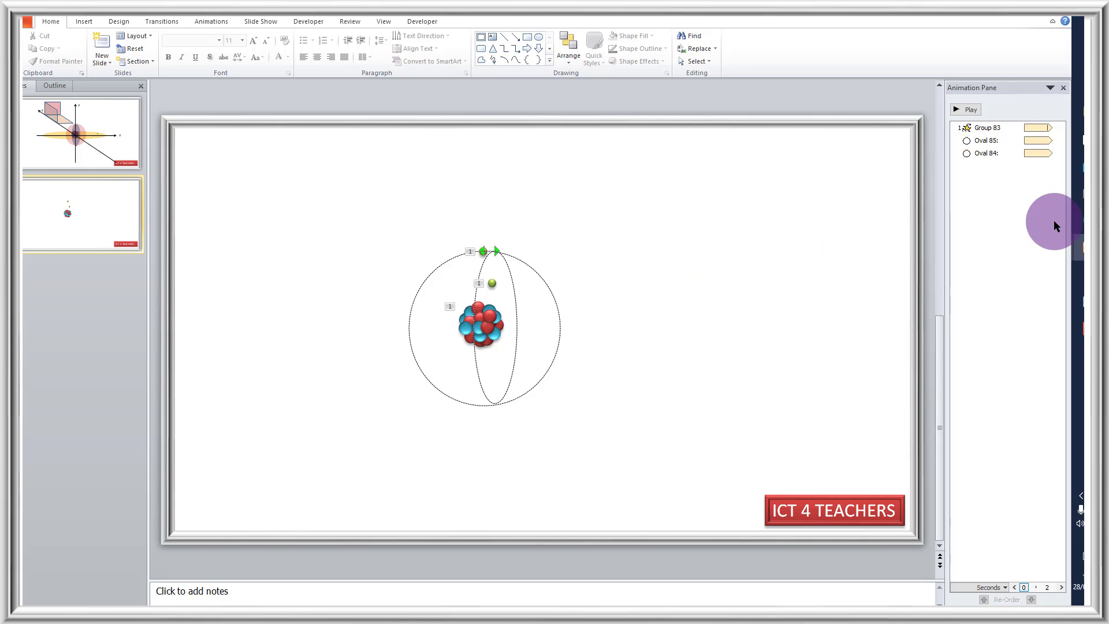
Preview the slide's animations, and play the slide show from the current slide before ending it
click(984, 127)
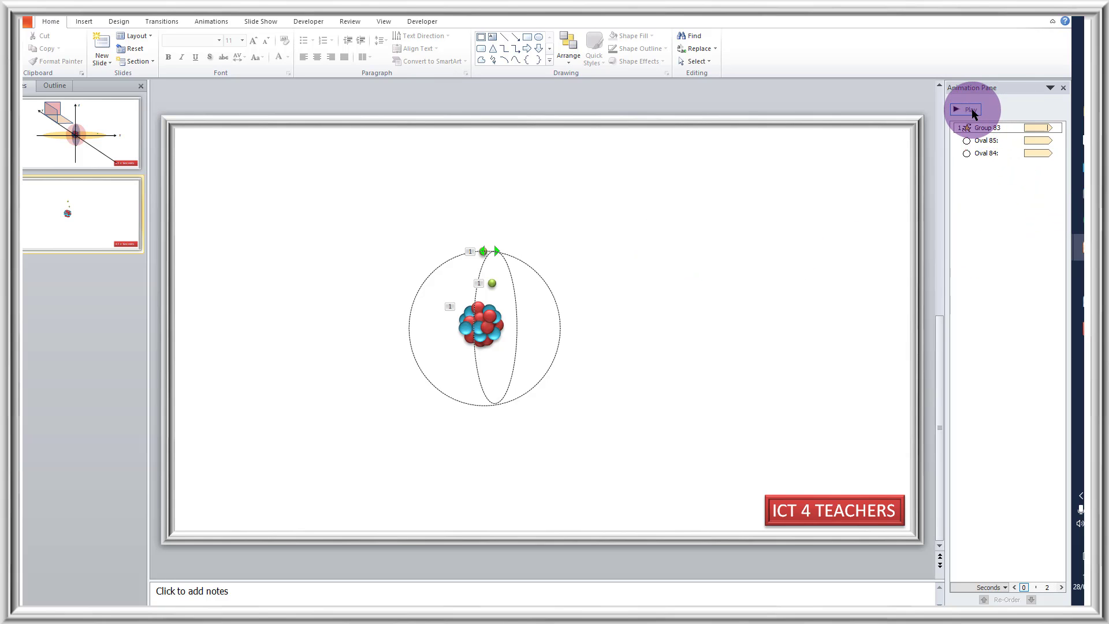
click(973, 113)
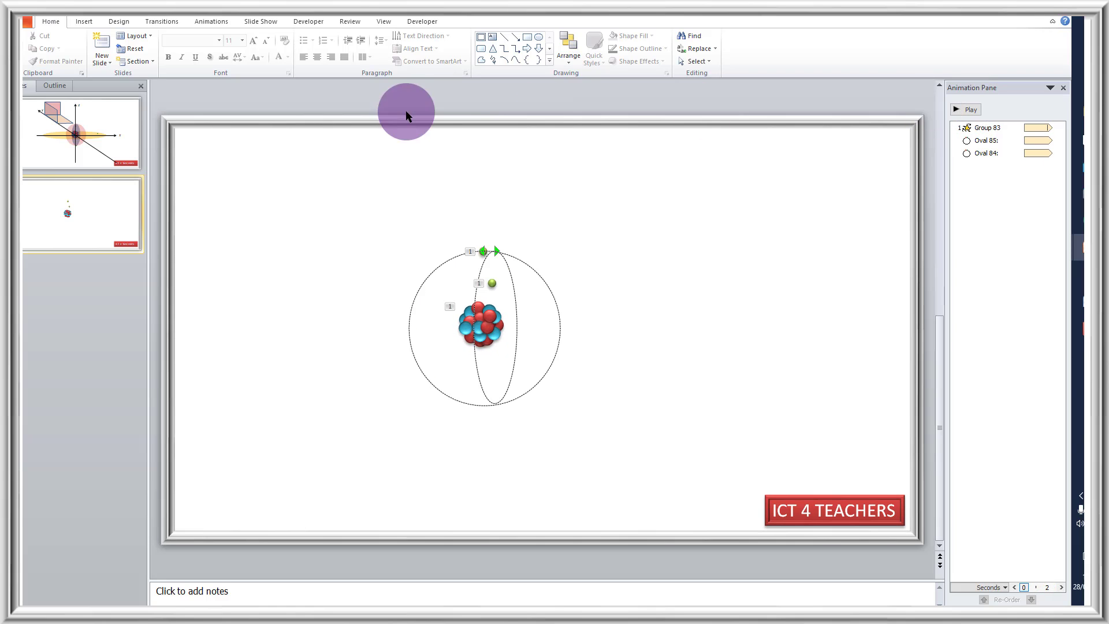
click(261, 22)
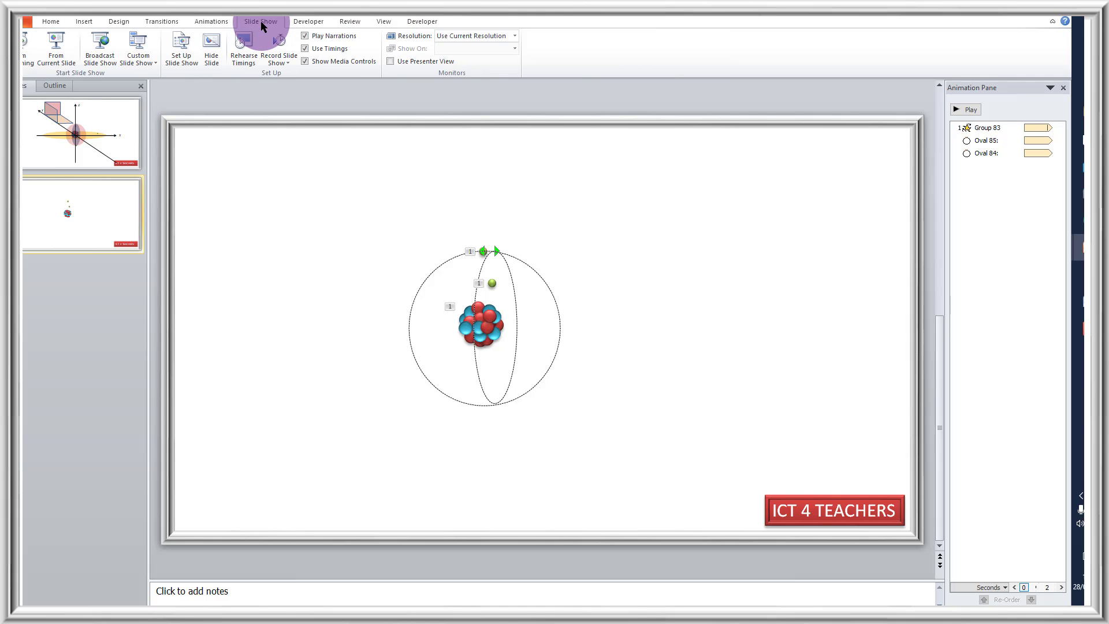
click(56, 52)
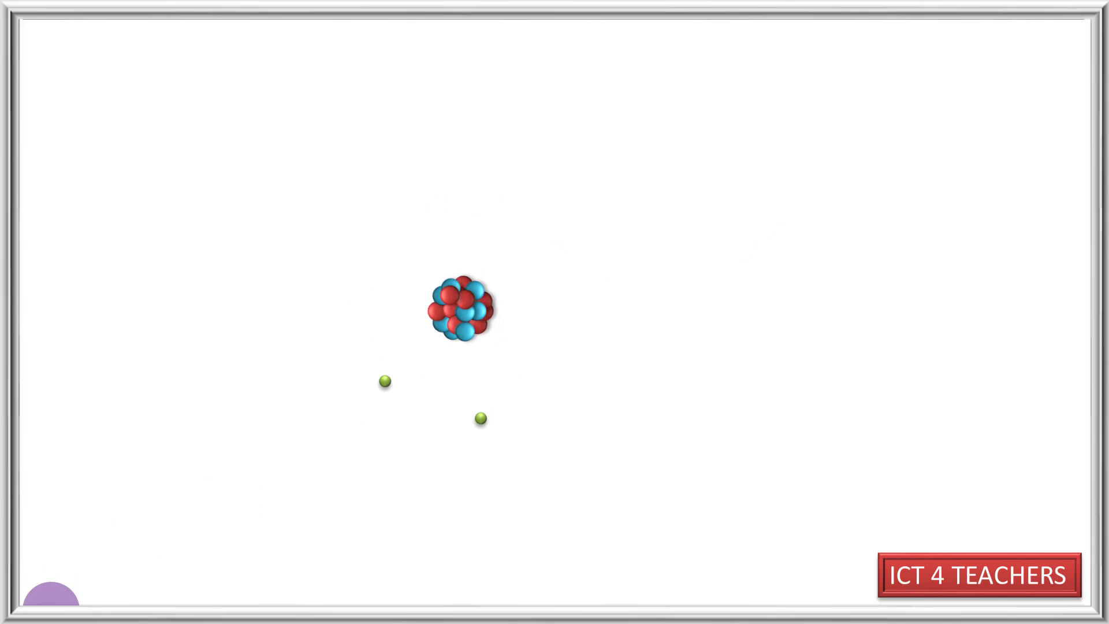
right_click(40, 603)
click(67, 597)
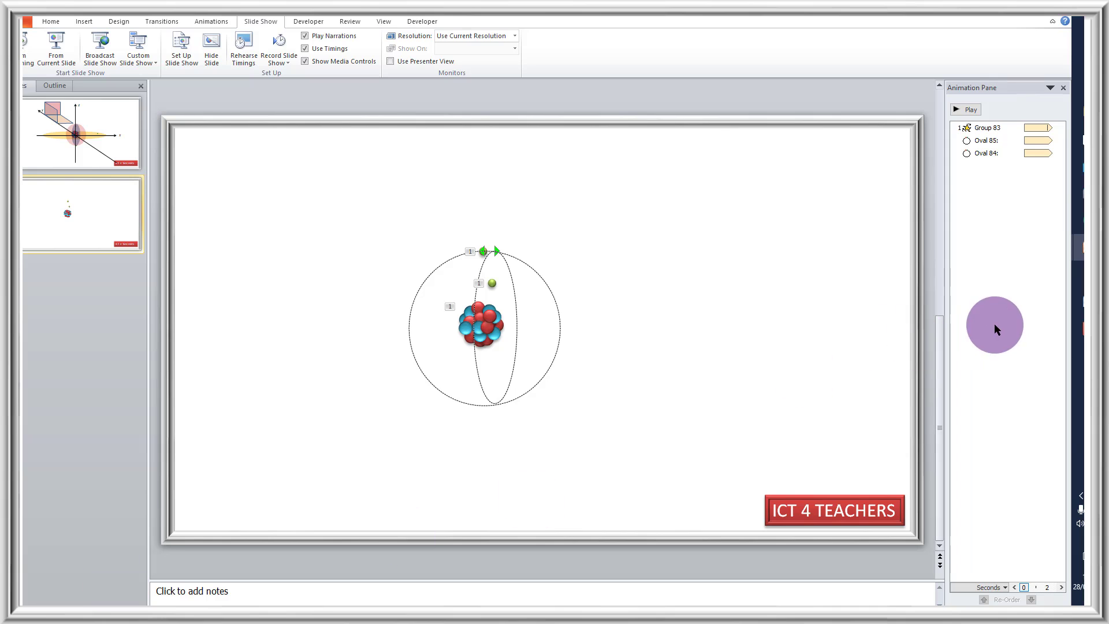
Set both Smooth start and Smooth end to 0 sec for Oval 84's circle motion path so the electron moves at constant speed
click(1059, 154)
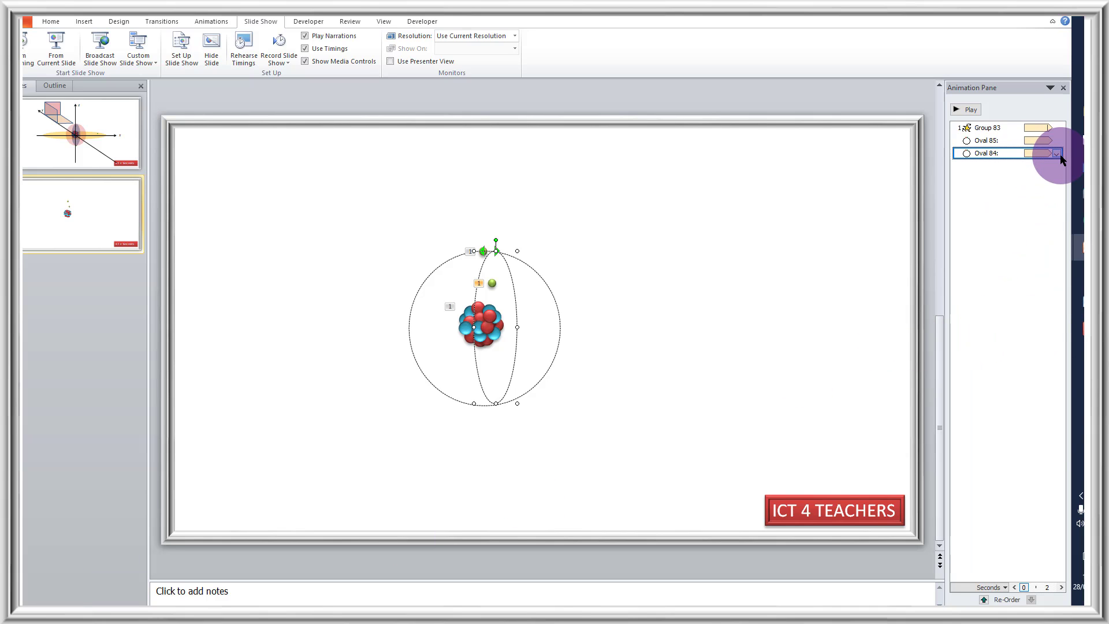
click(1056, 154)
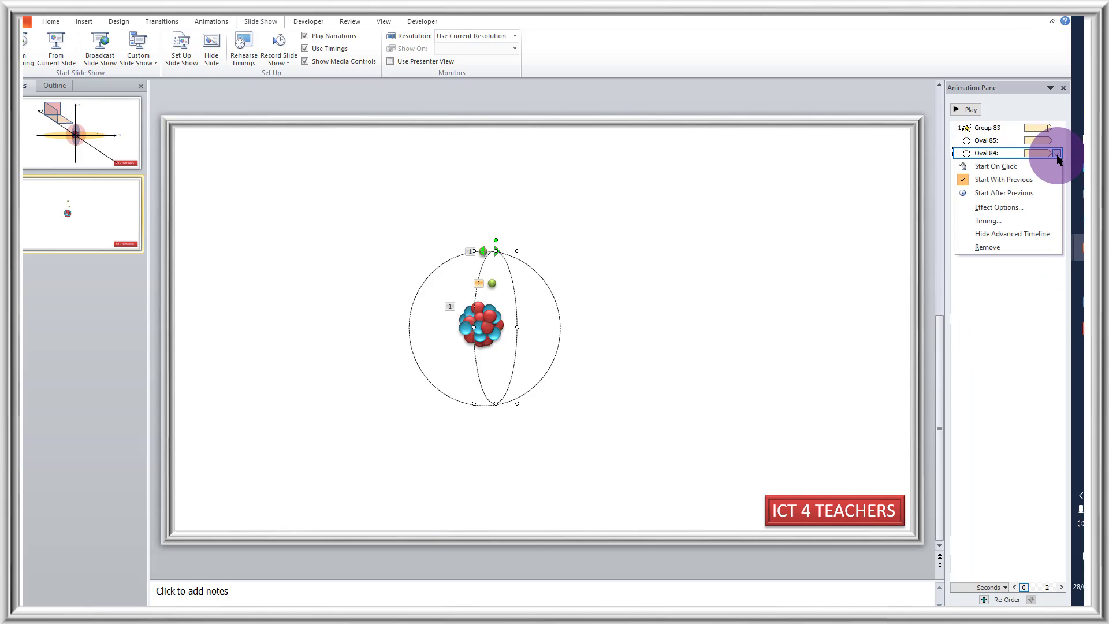
click(1016, 222)
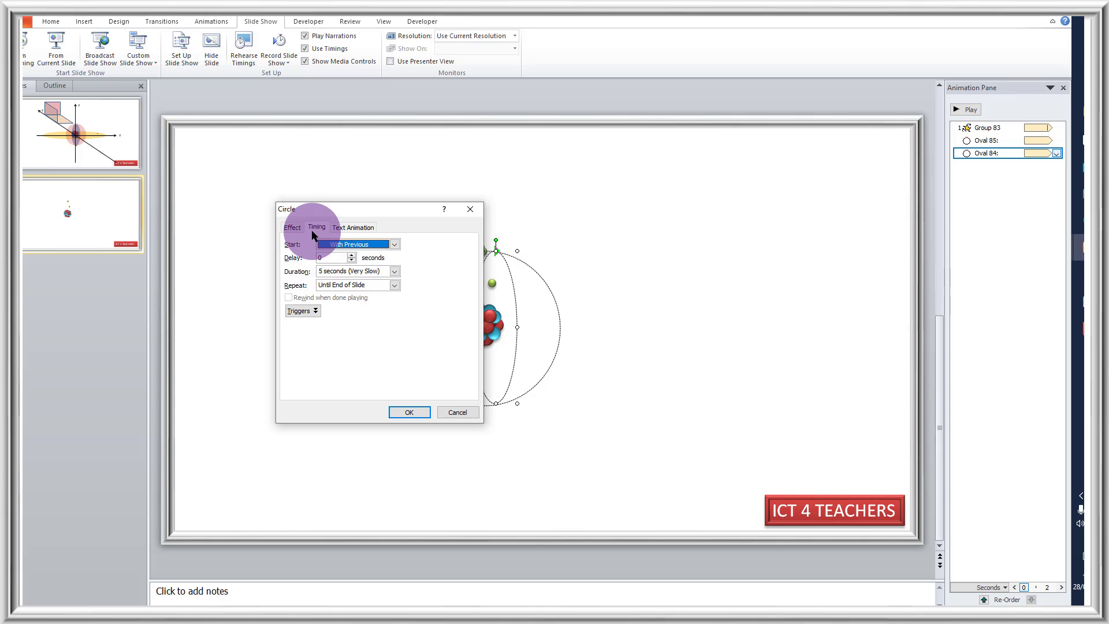
click(292, 227)
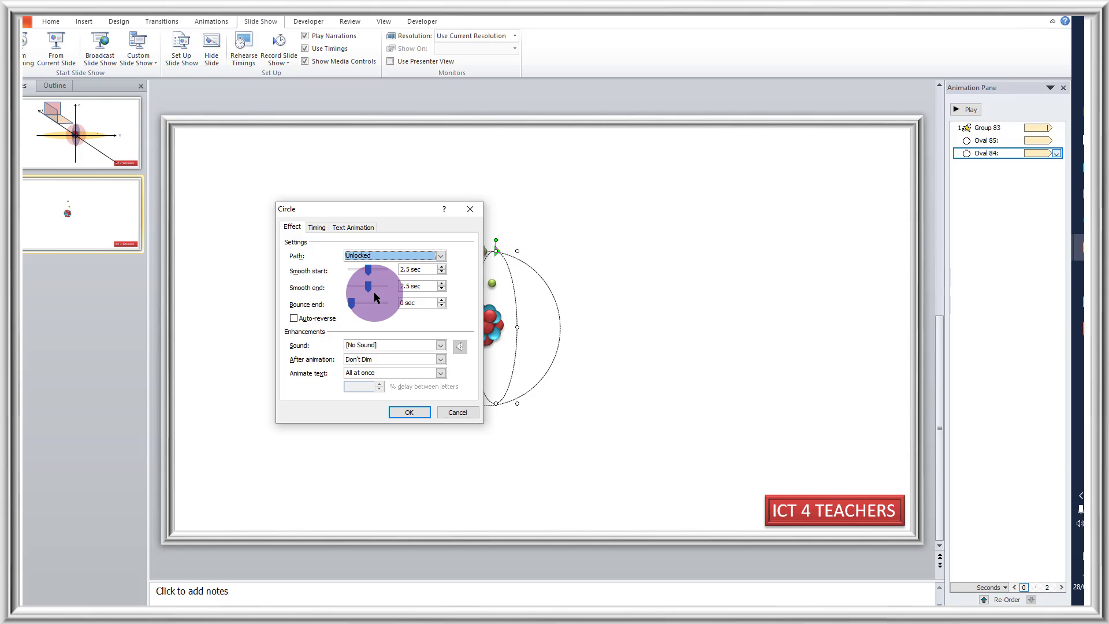
drag(369, 287, 249, 286)
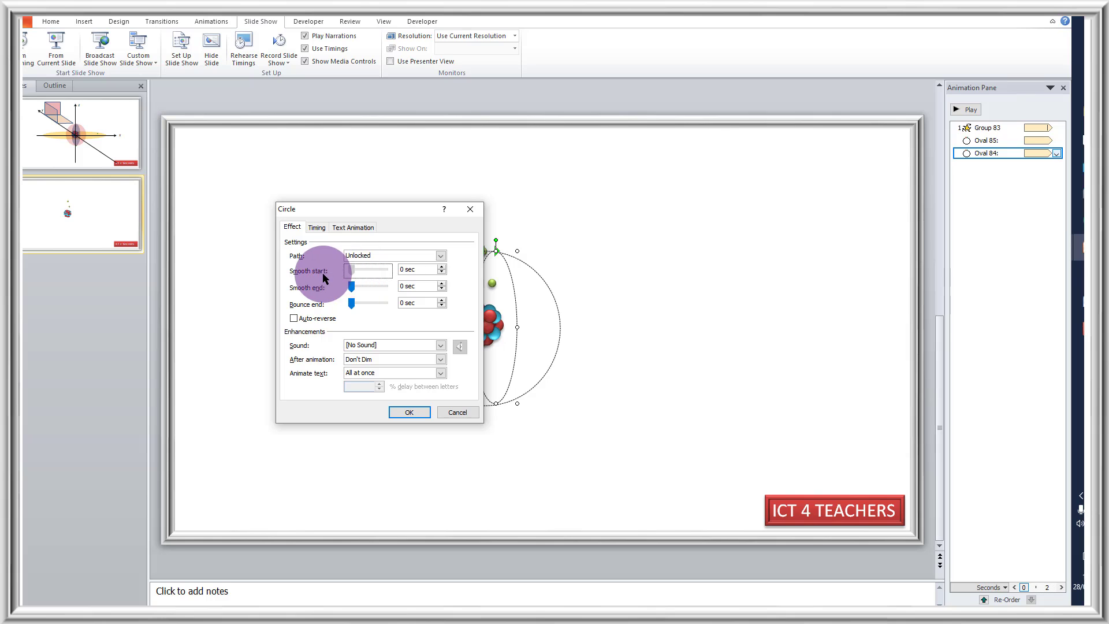
click(409, 413)
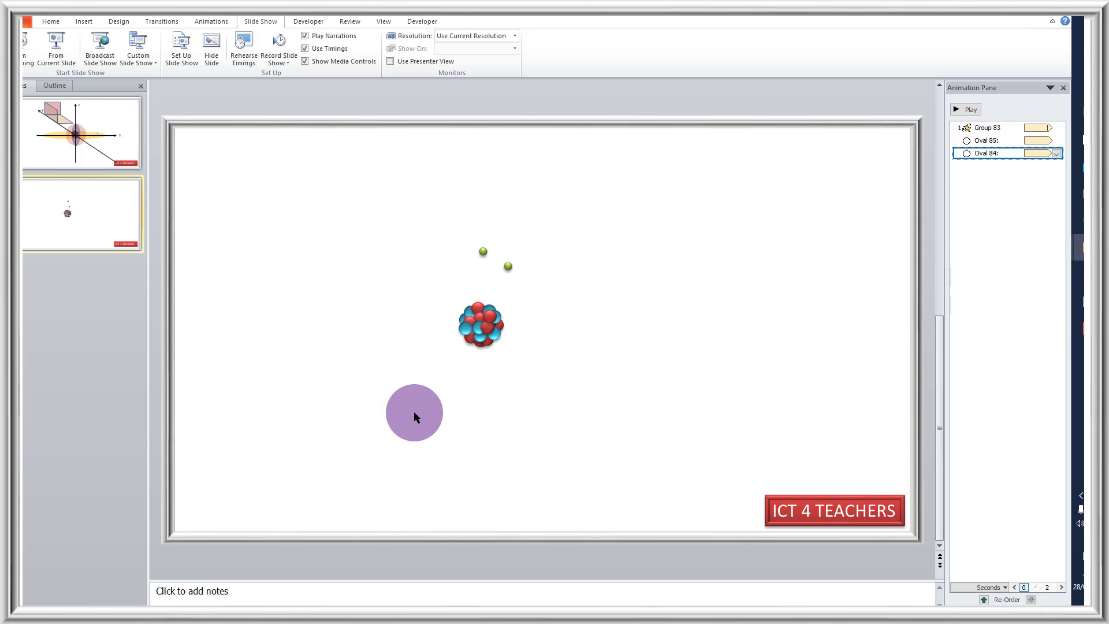
Preview the animations with the adjusted electron motion and start the slide show from the current slide
click(967, 110)
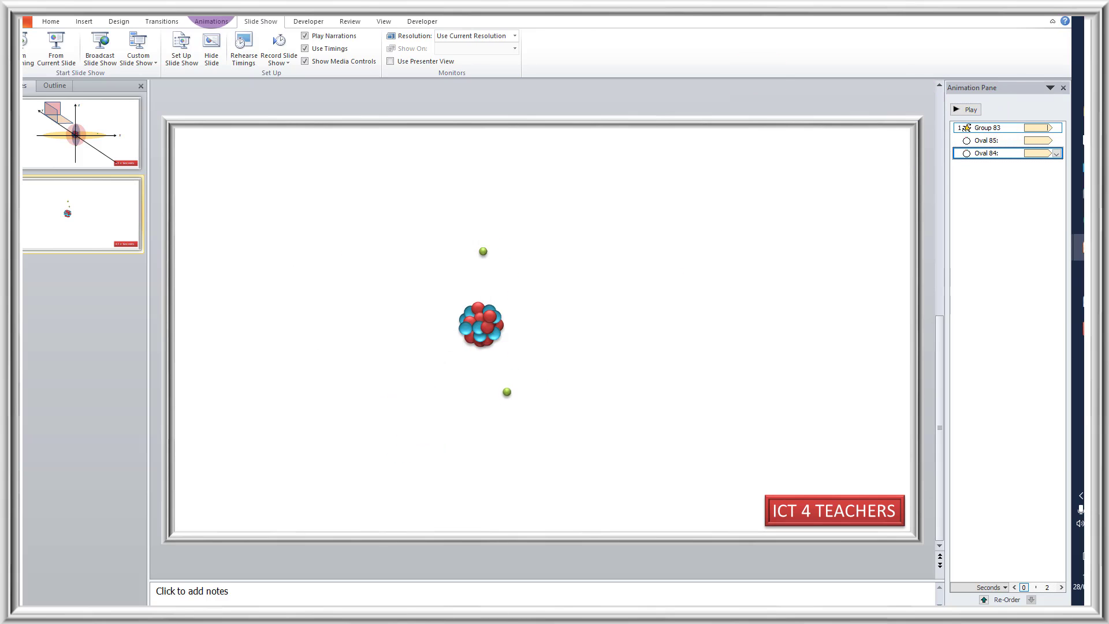
click(57, 52)
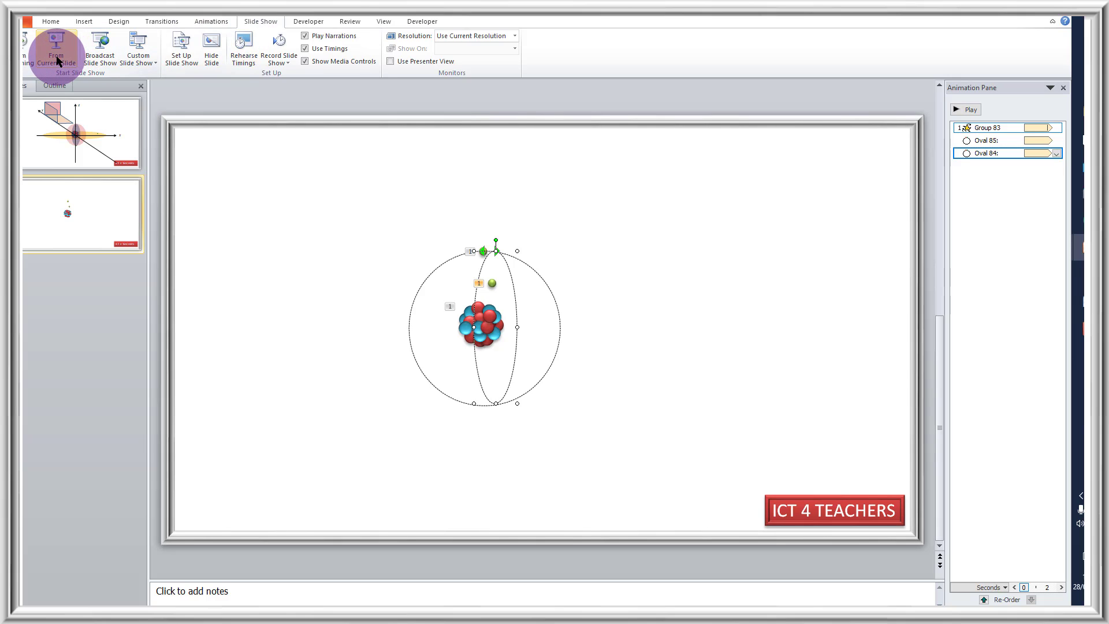